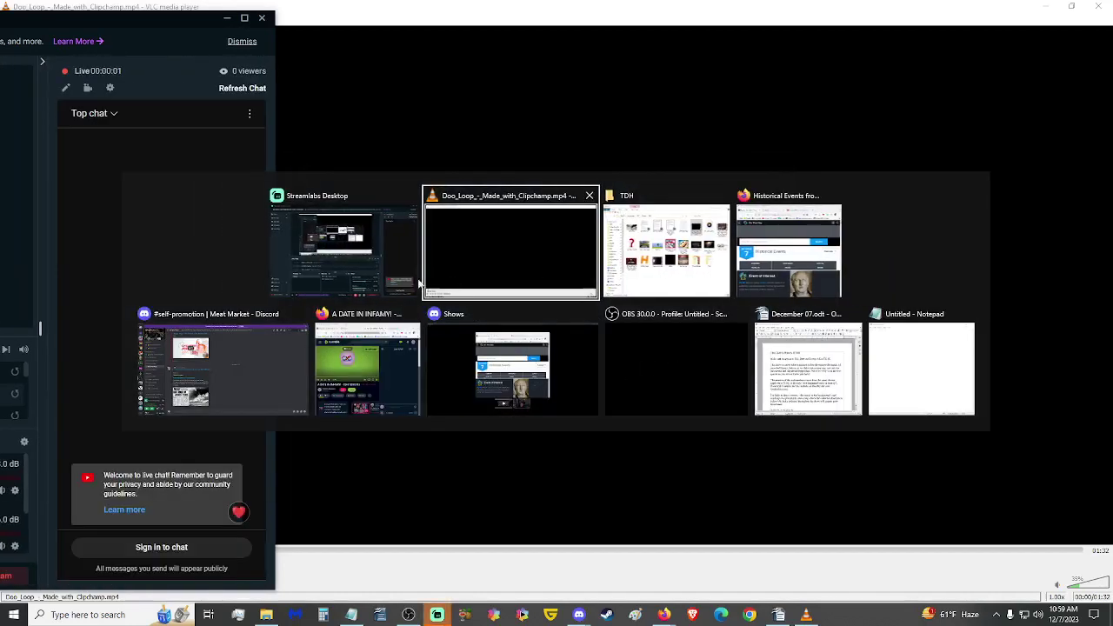
Step: Bring up the December 07.odt script in OpenOffice Writer and the On This Day page in Firefox side by side
{"action": "key", "text": "alt+Tab"}
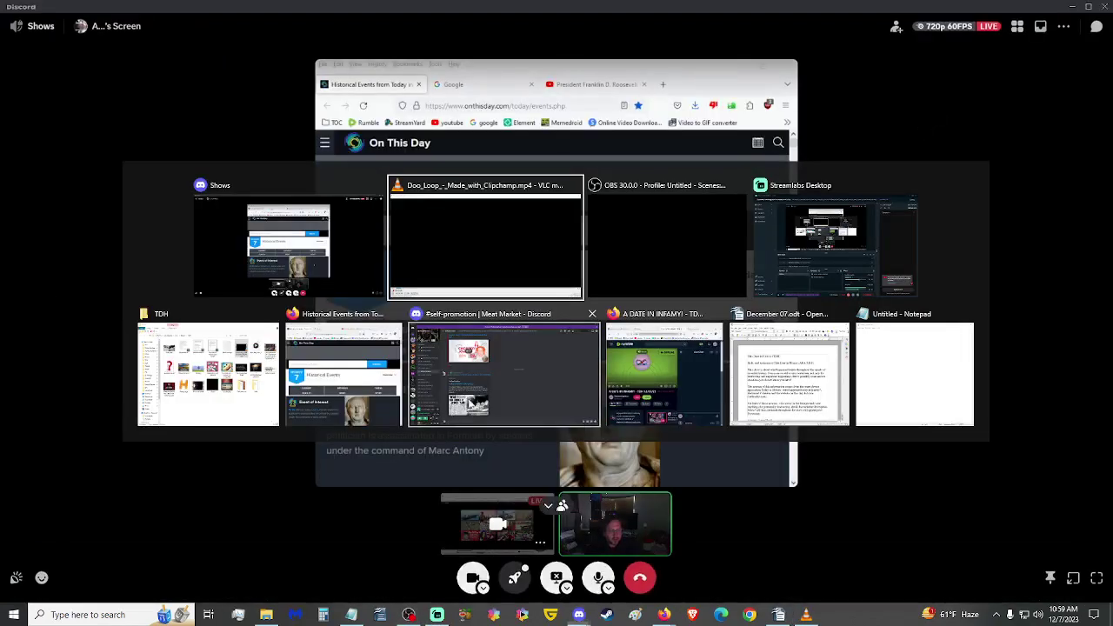
{"action": "left_click", "coordinate": [798, 374]}
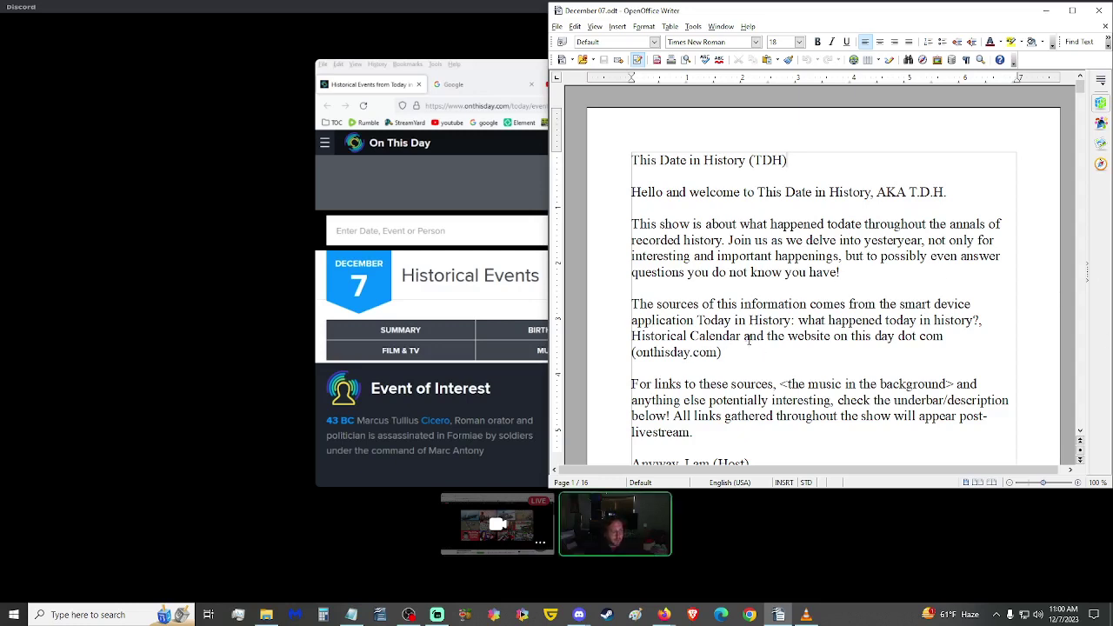
{"action": "scroll", "coordinate": [725, 358], "scroll_direction": "down", "scroll_amount": 2}
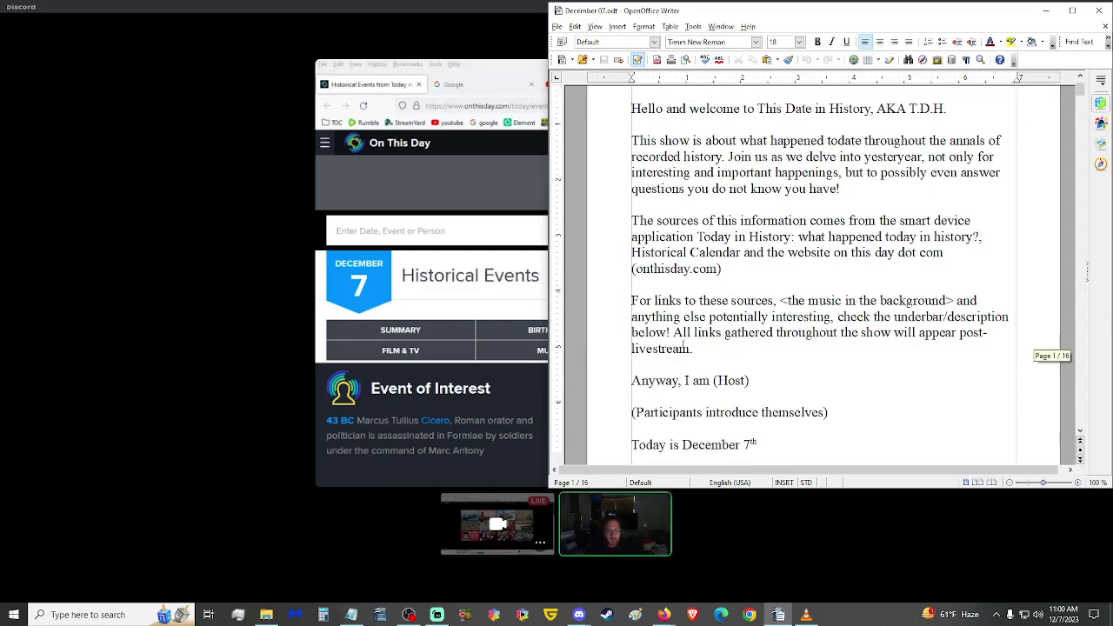
{"action": "key", "text": "alt+Tab"}
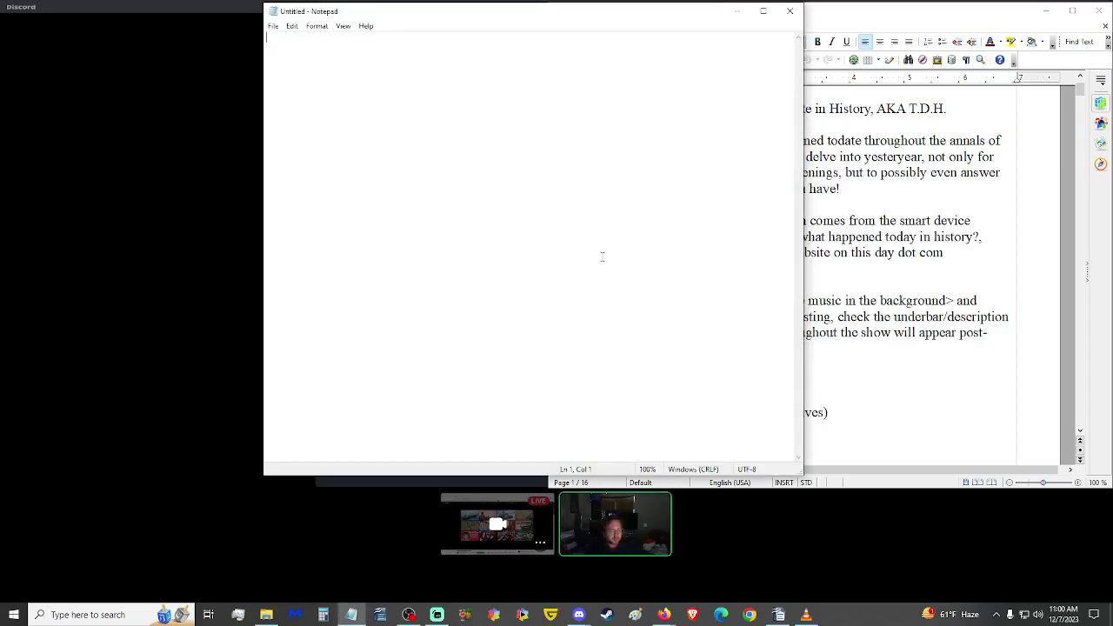
{"action": "key", "text": "alt+Tab"}
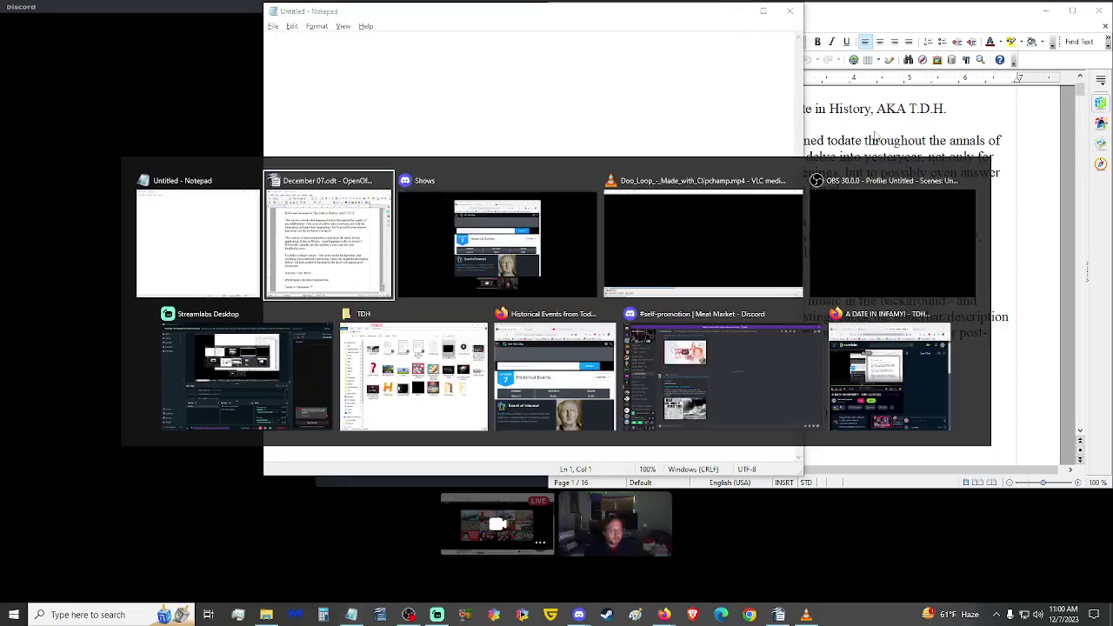
{"action": "key", "text": "alt+Tab"}
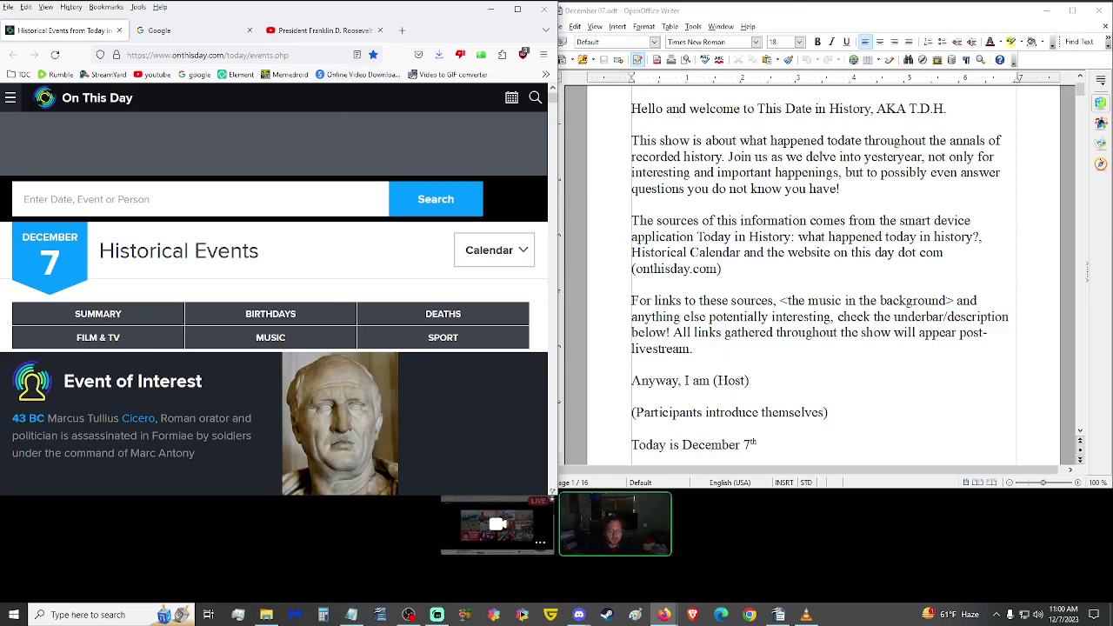
Step: Read the December 7 Historical Events from the Event of Interest down to the year 185 entry
{"action": "scroll", "coordinate": [222, 405], "scroll_direction": "down", "scroll_amount": 2}
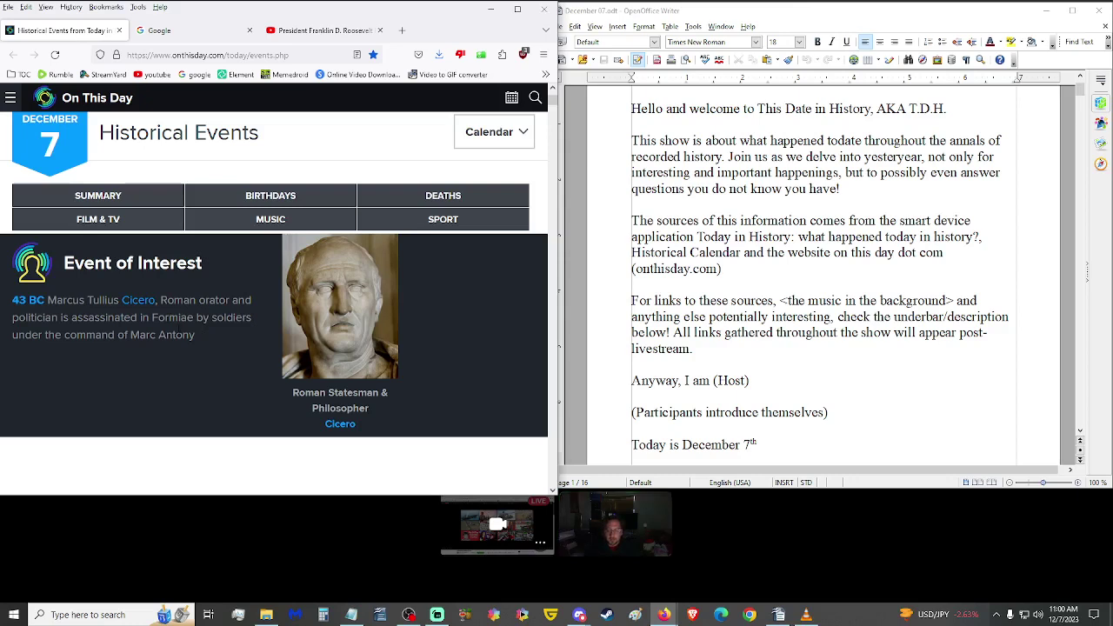
{"action": "scroll", "coordinate": [765, 322], "scroll_direction": "down", "scroll_amount": 4}
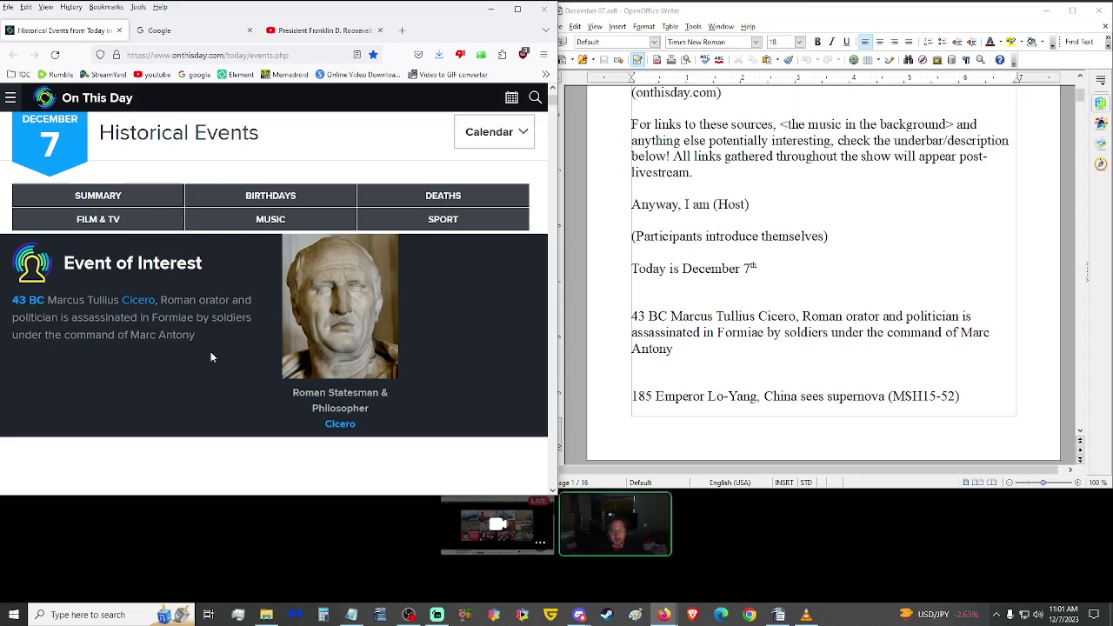
{"action": "scroll", "coordinate": [194, 368], "scroll_direction": "down", "scroll_amount": 3}
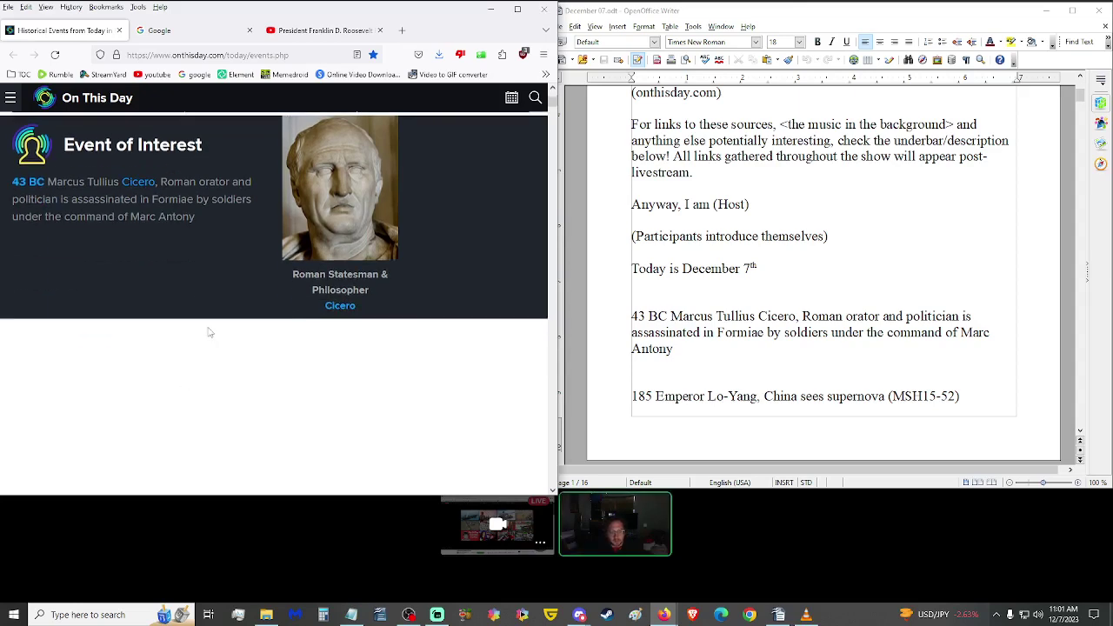
{"action": "scroll", "coordinate": [203, 321], "scroll_direction": "down", "scroll_amount": 4}
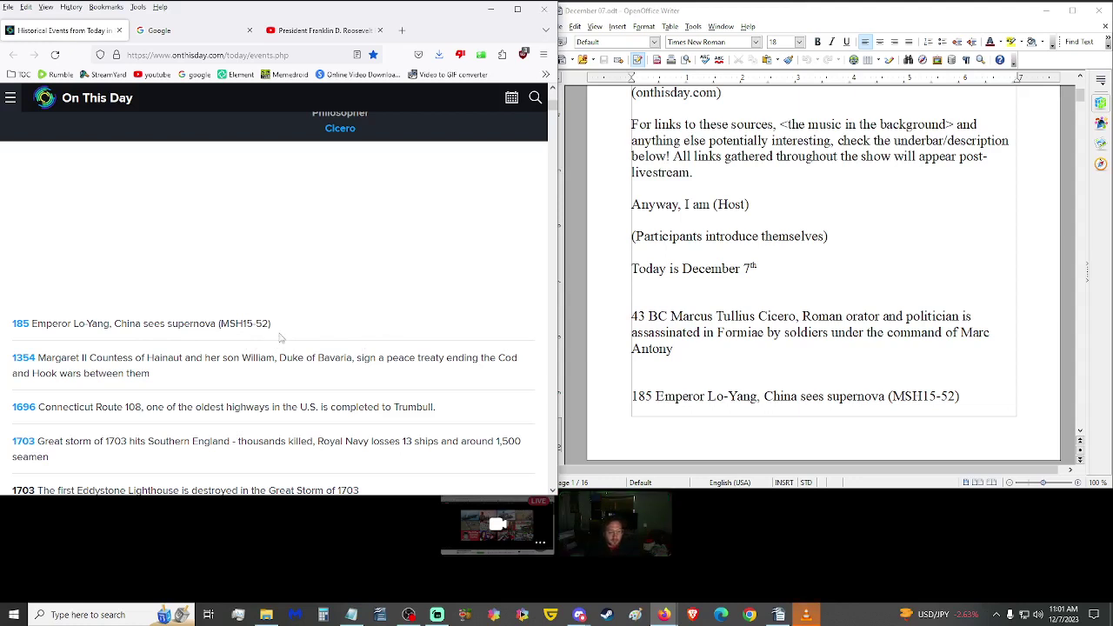
Step: Set the stream's chat view in Streamlabs Desktop to Live chat and return to the On This Day page
{"action": "mouse_move", "coordinate": [438, 592]}
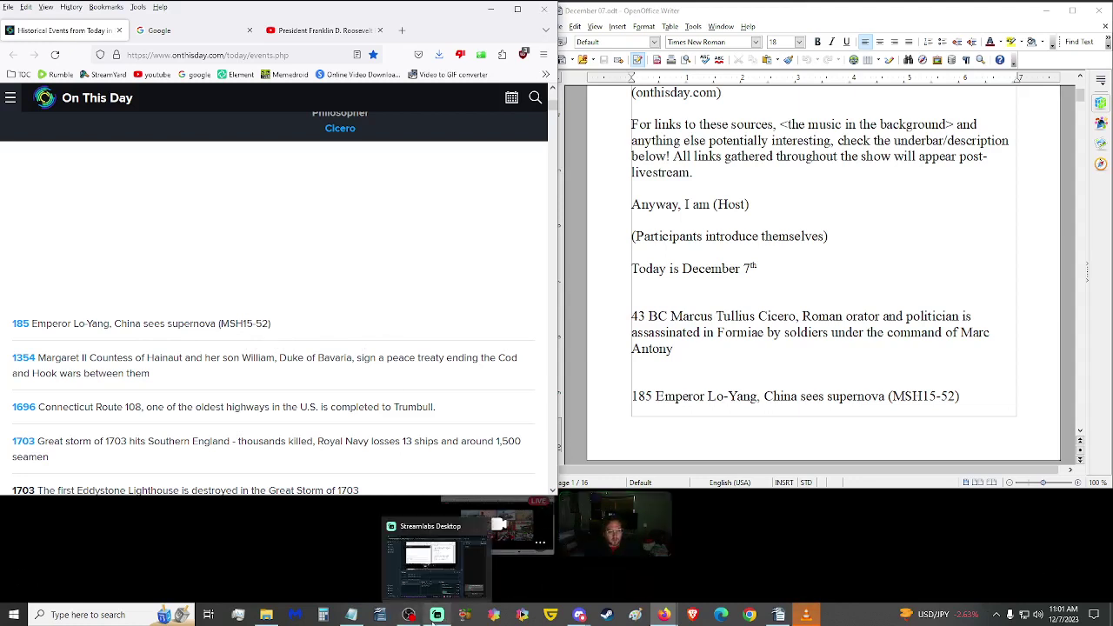
{"action": "left_click", "coordinate": [437, 614]}
{"action": "left_click", "coordinate": [119, 115]}
{"action": "left_click", "coordinate": [110, 170]}
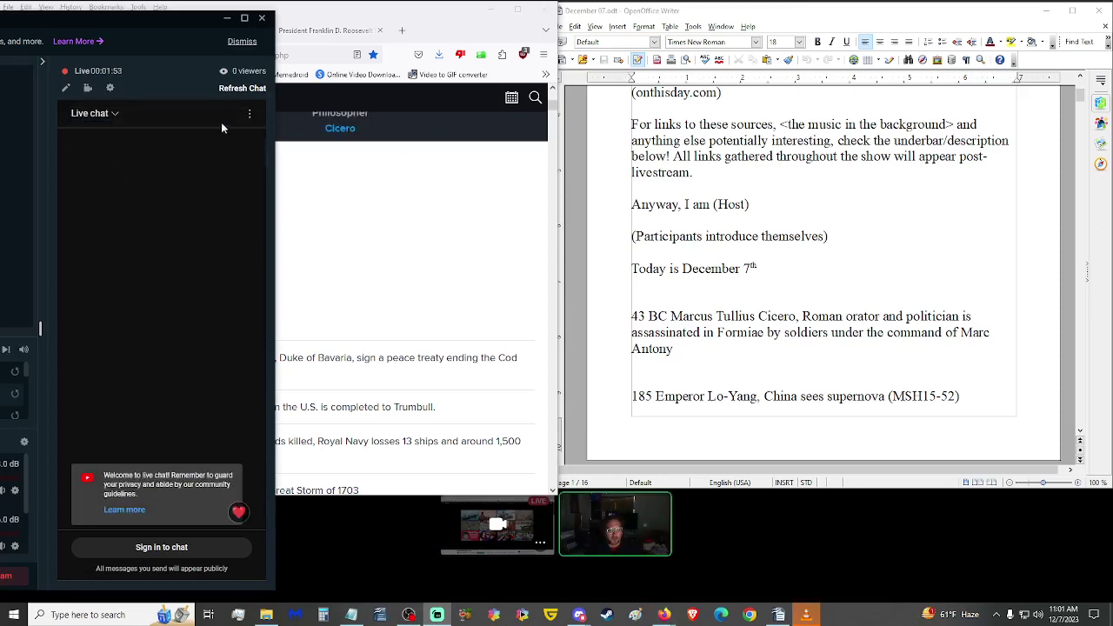
{"action": "left_click", "coordinate": [473, 219]}
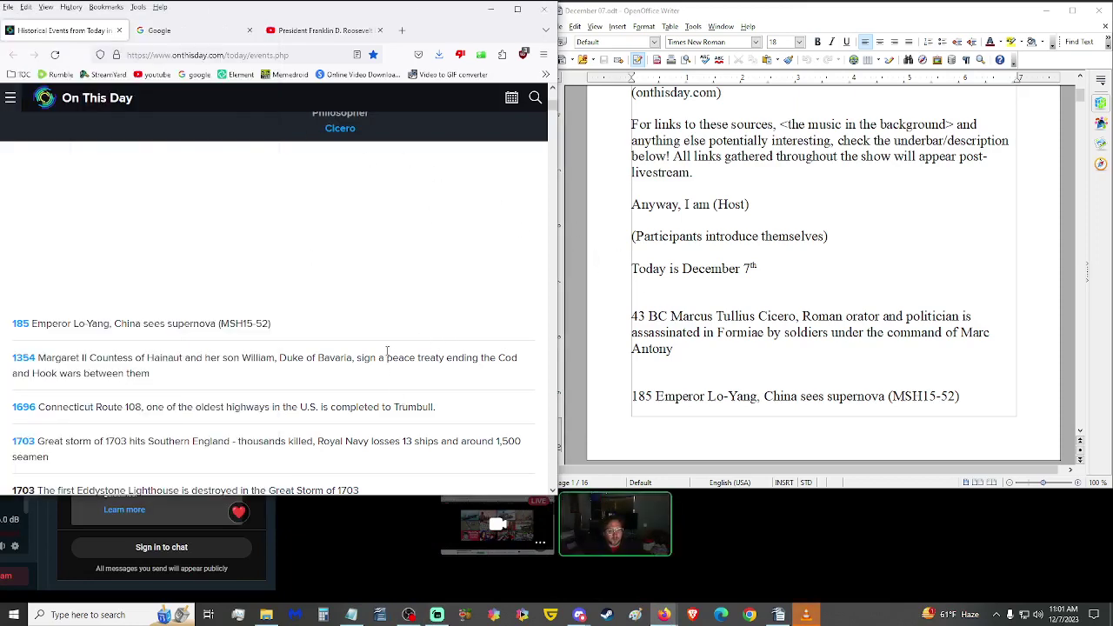
Step: Search Google for "Cod and Hook wars", copied from the 1354 entry on the On This Day page
{"action": "scroll", "coordinate": [825, 260], "scroll_direction": "down", "scroll_amount": 5}
{"action": "scroll", "coordinate": [428, 354], "scroll_direction": "down", "scroll_amount": 2}
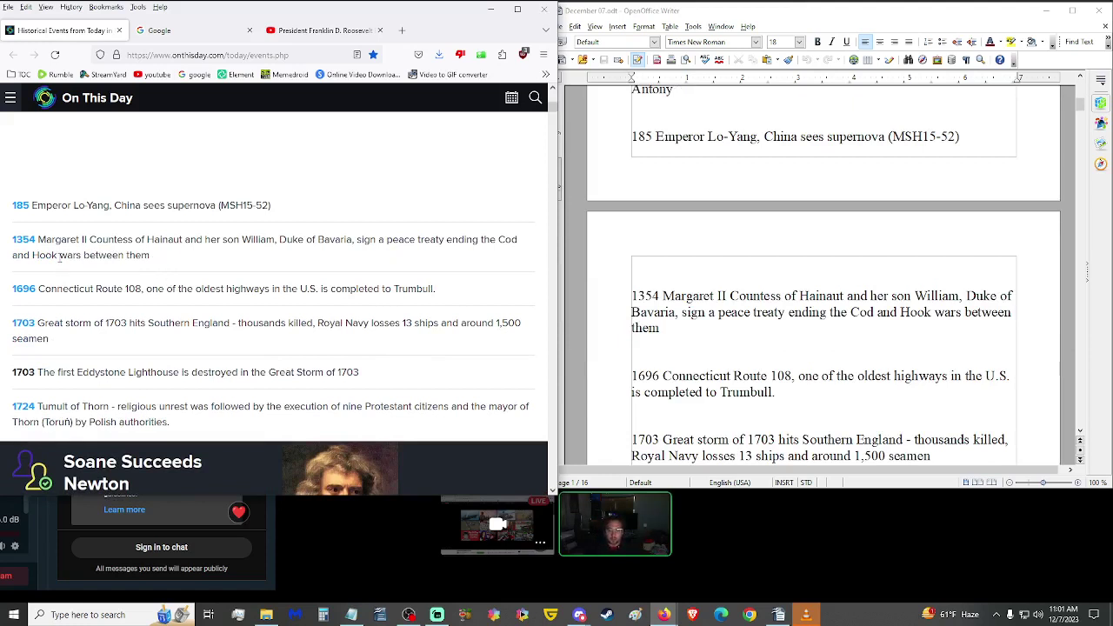
{"action": "left_click_drag", "start_coordinate": [84, 255], "coordinate": [504, 237]}
{"action": "key", "text": "ctrl+c"}
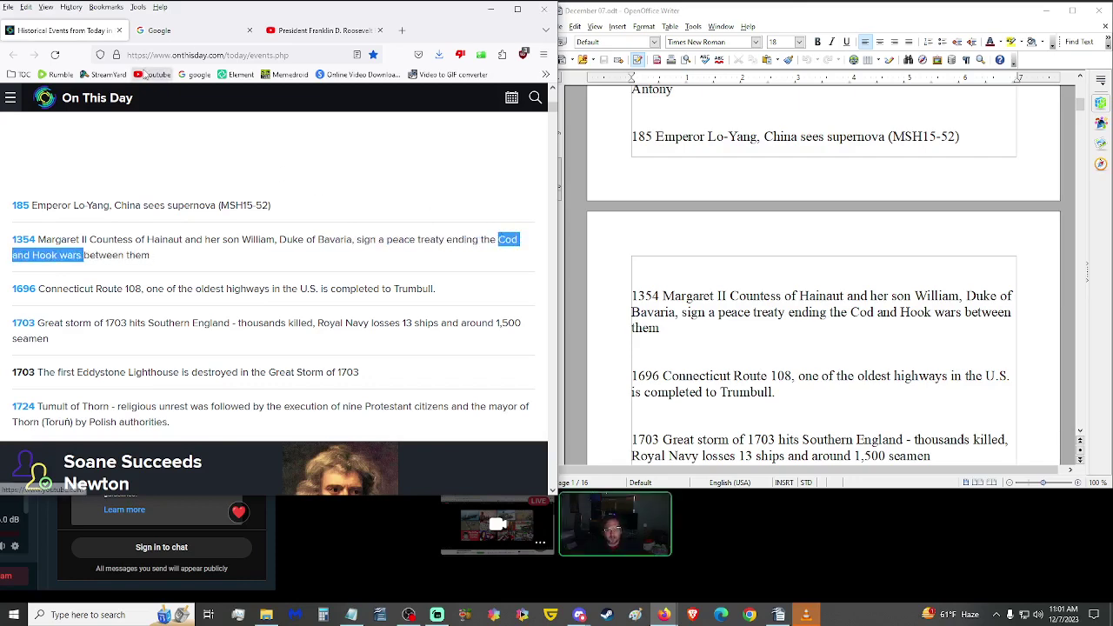
{"action": "left_click", "coordinate": [169, 31]}
{"action": "key", "text": "ctrl+v"}
{"action": "key", "text": "Return"}
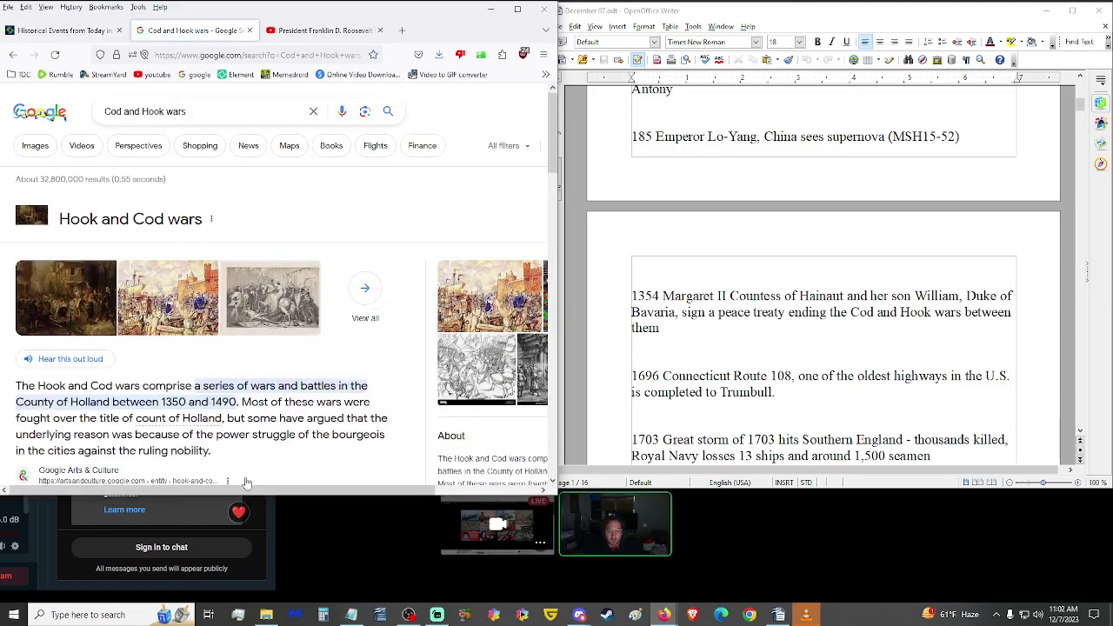
Step: Open the Google Arts & Culture and Wikipedia results for the Hook and Cod wars in separate new tabs
{"action": "scroll", "coordinate": [246, 482], "scroll_direction": "down", "scroll_amount": 3}
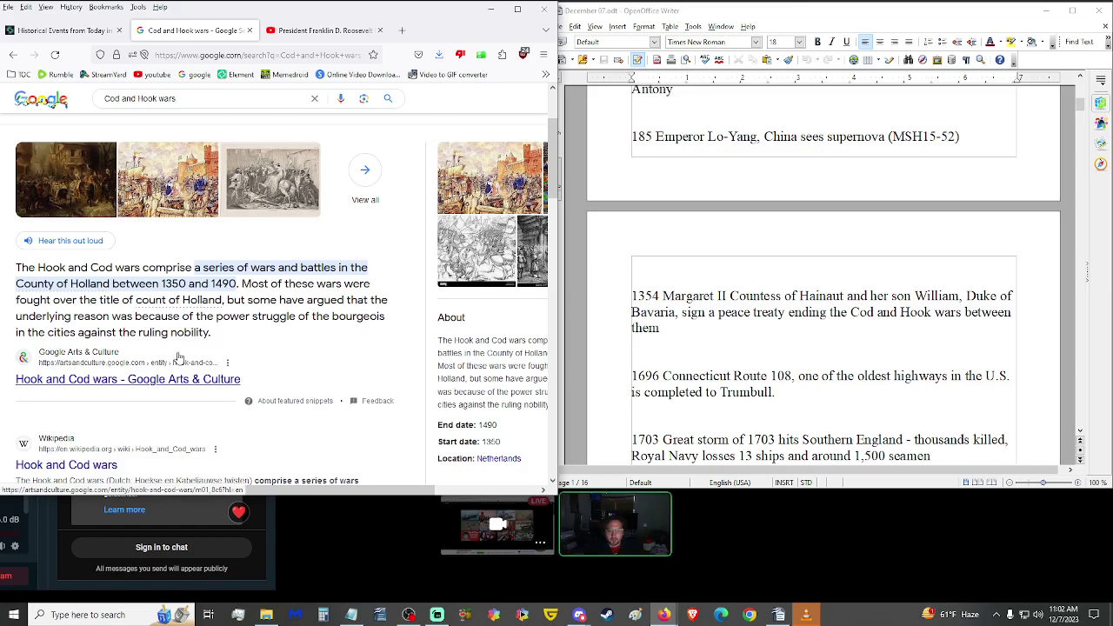
{"action": "middle_click", "coordinate": [122, 387]}
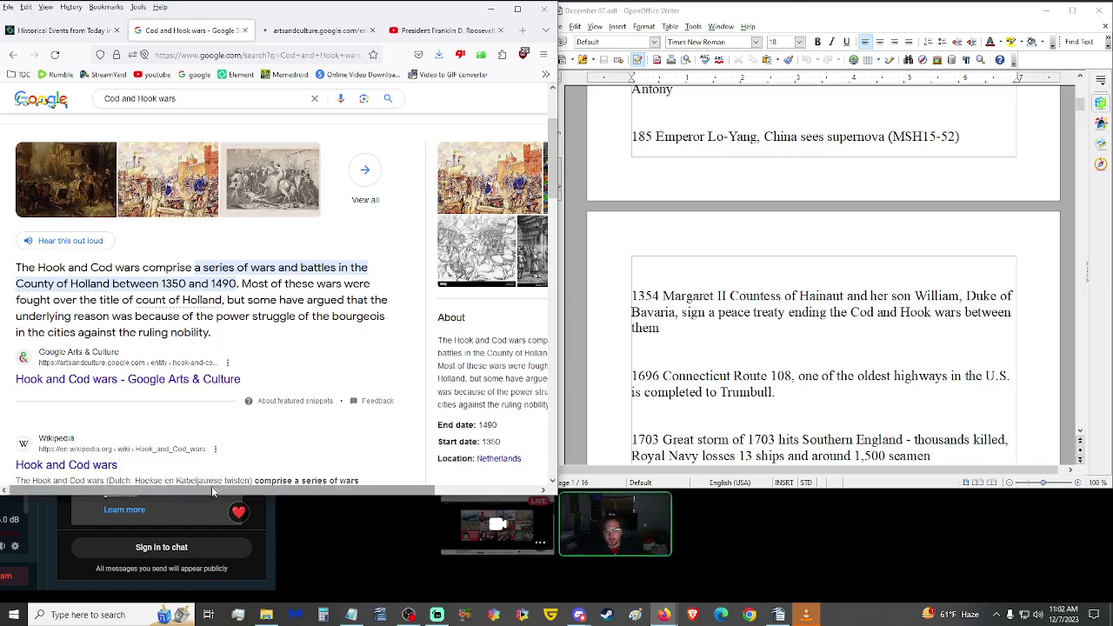
{"action": "left_click_drag", "start_coordinate": [211, 486], "coordinate": [333, 493]}
{"action": "middle_click", "coordinate": [463, 404]}
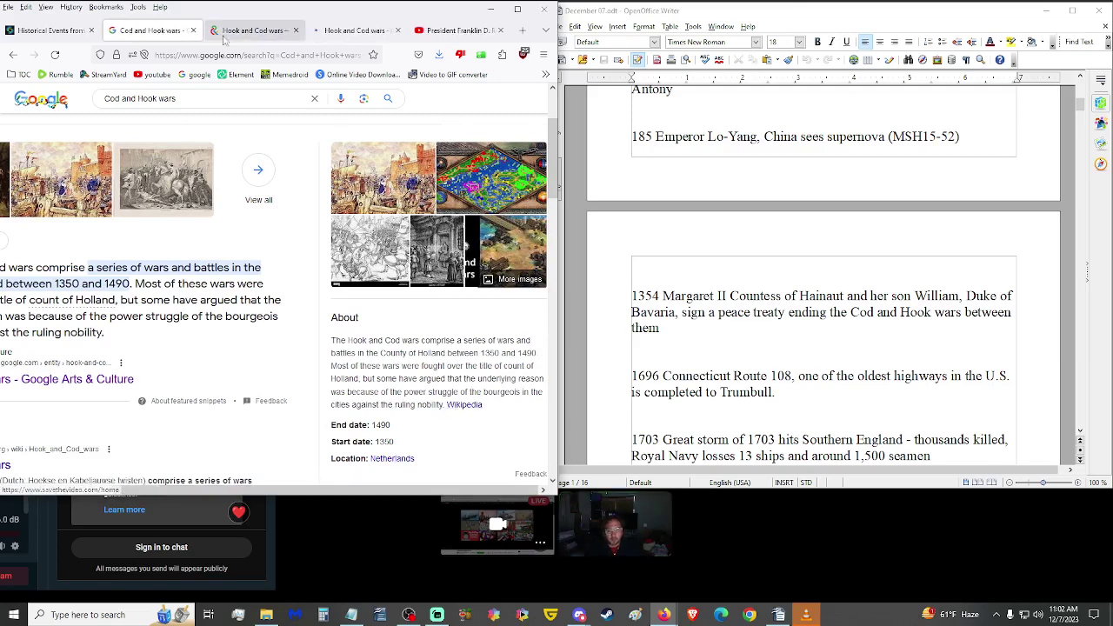
Step: Record "Hook and Cod Wars -" followed by the Google Arts & Culture page's web address in the blank Notepad note
{"action": "left_click", "coordinate": [252, 30]}
{"action": "left_click", "coordinate": [232, 54]}
{"action": "key", "text": "alt+Tab"}
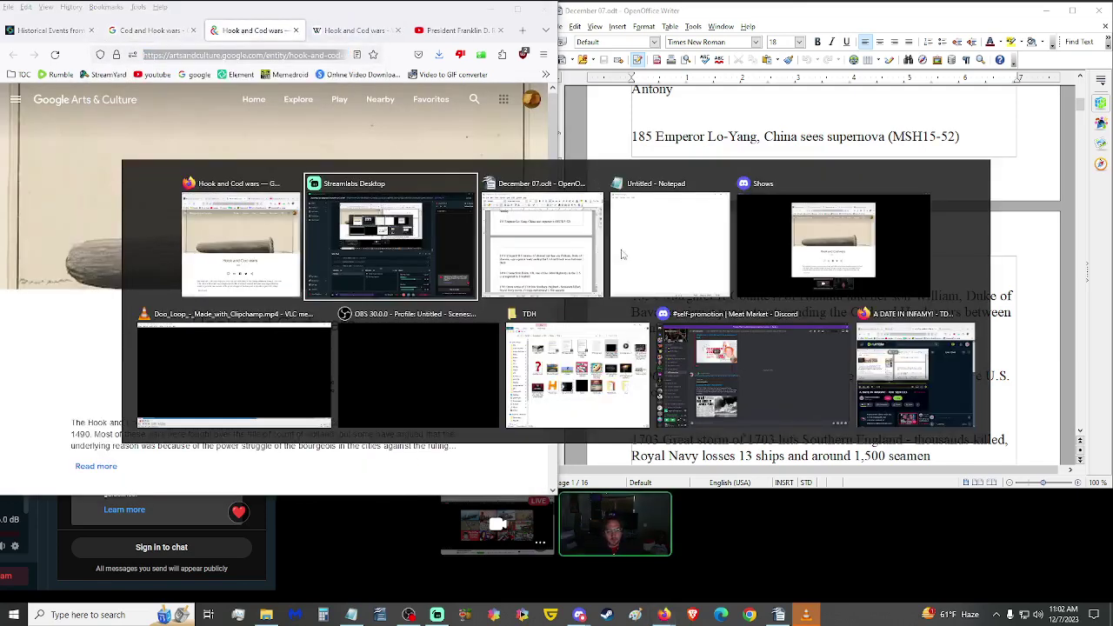
{"action": "left_click", "coordinate": [686, 228]}
{"action": "type", "text": "Hook"}
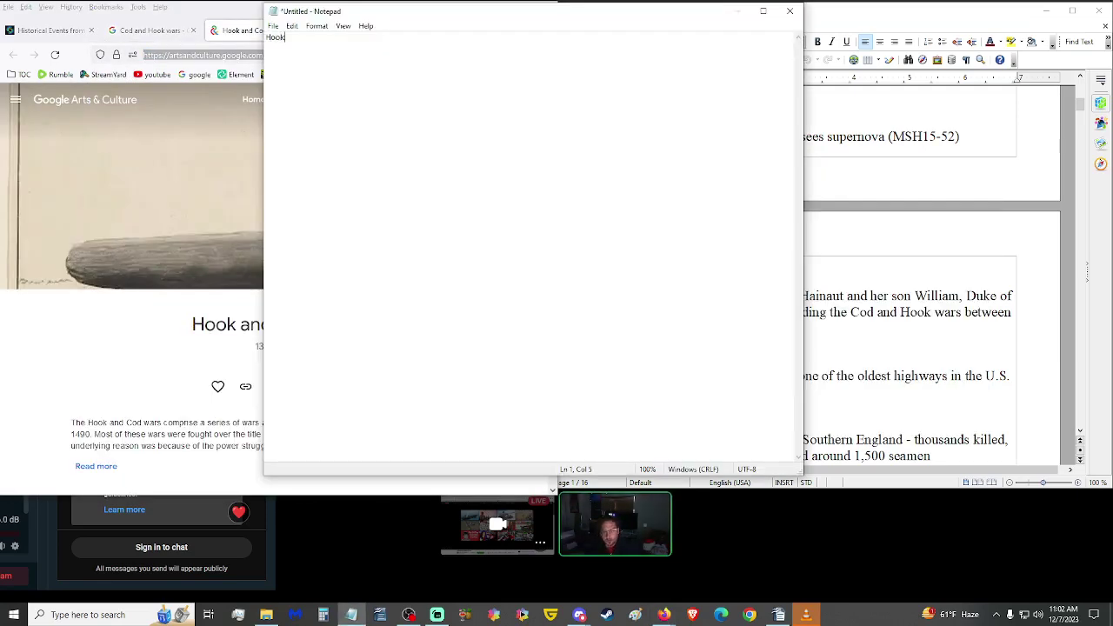
{"action": "type", "text": " and Cod Wars -"}
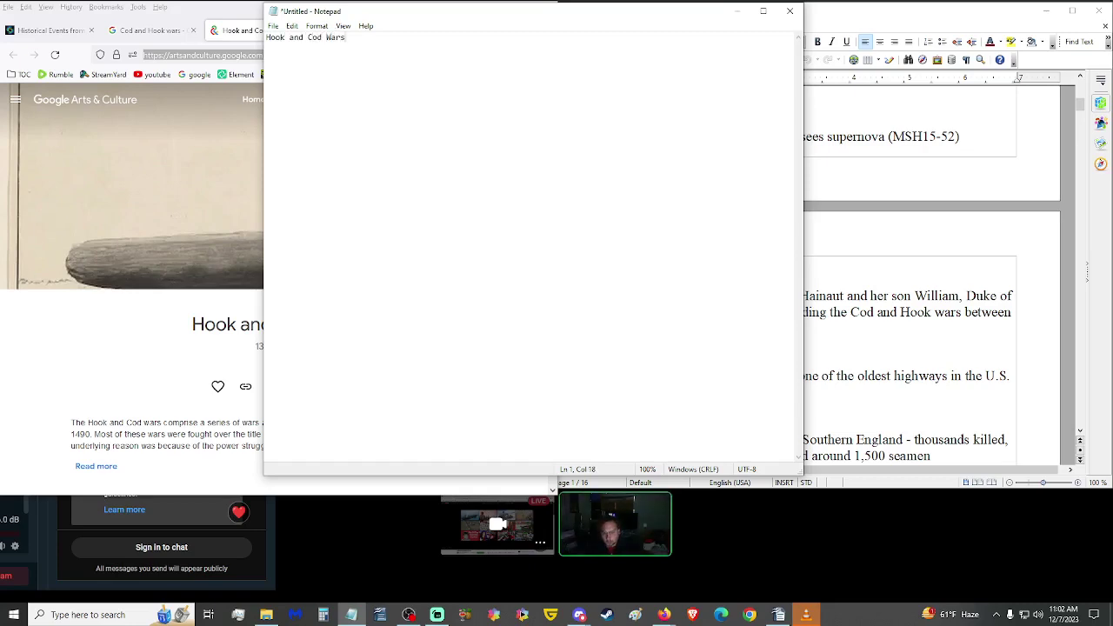
{"action": "type", "text": "https://artsandculture.google.com/entity/hook-and-cod-wars/m01_8c6?hl=en"}
{"action": "key", "text": "Return"}
{"action": "key", "text": "Return"}
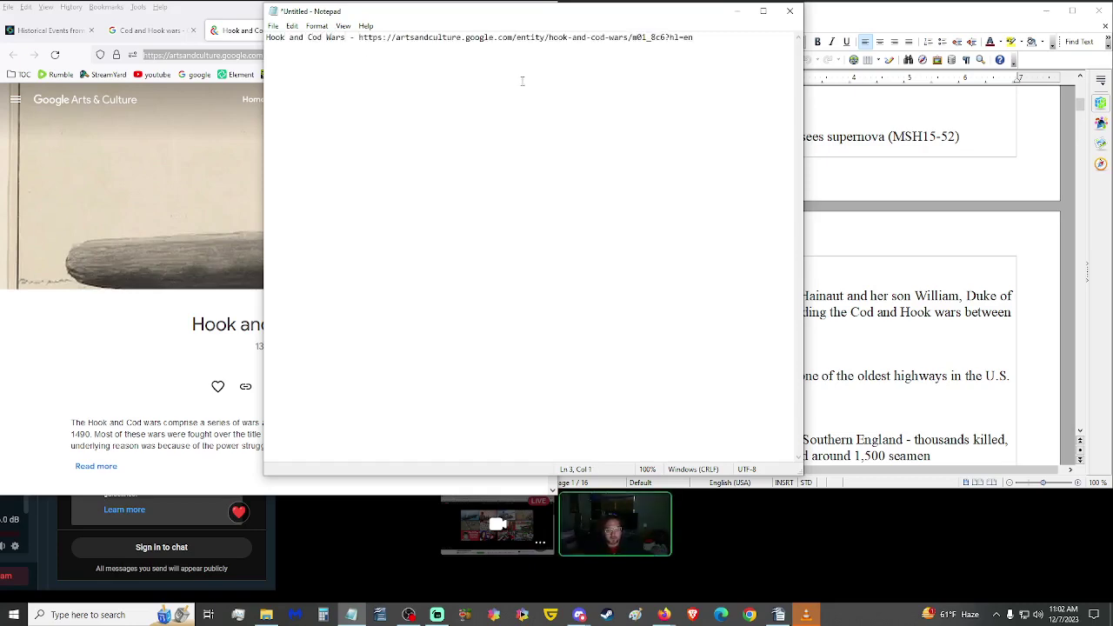
Step: Add the Wikipedia Hook and Cod wars article's address below the first link in Notepad and close the article
{"action": "left_click", "coordinate": [250, 32]}
{"action": "left_click", "coordinate": [246, 55]}
{"action": "key", "text": "ctrl+c"}
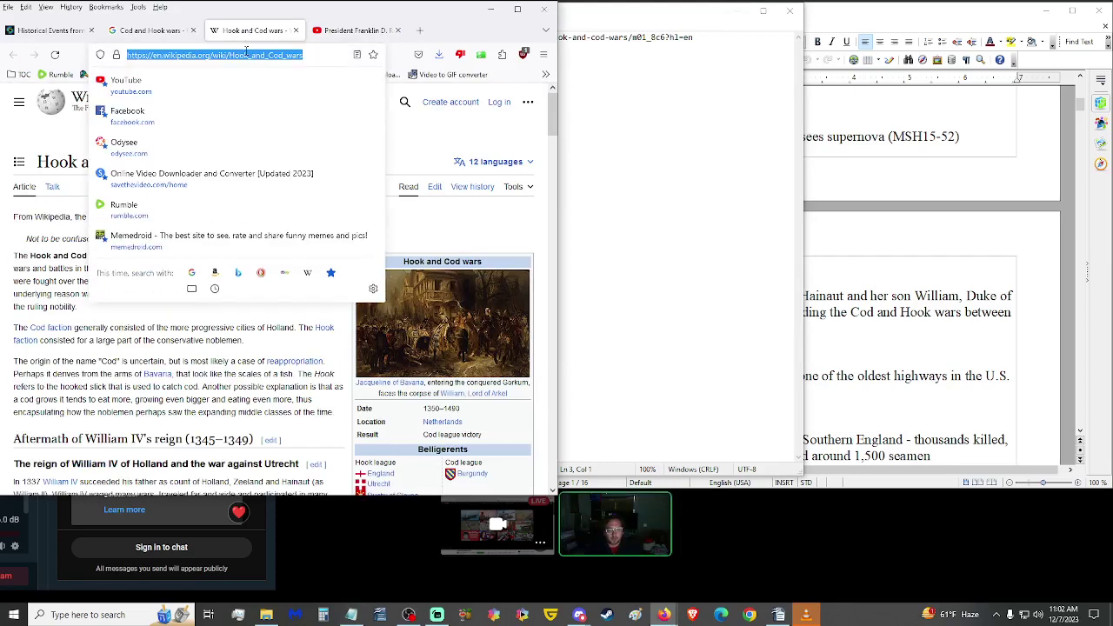
{"action": "left_click", "coordinate": [427, 158]}
{"action": "key", "text": "ctrl+v"}
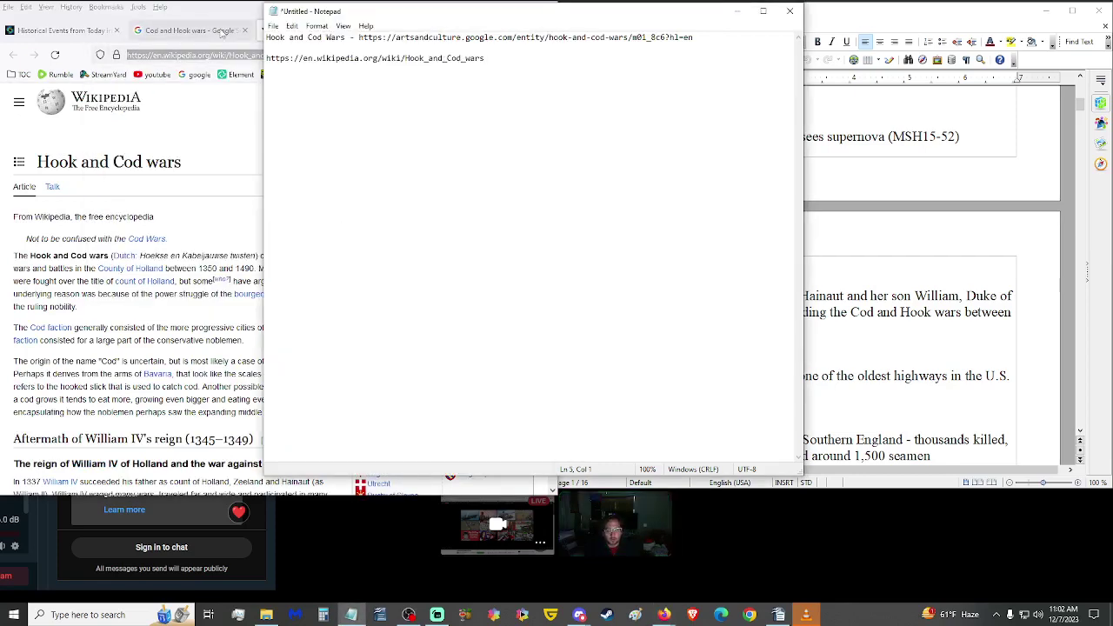
{"action": "left_click", "coordinate": [67, 33]}
{"action": "left_click", "coordinate": [372, 31]}
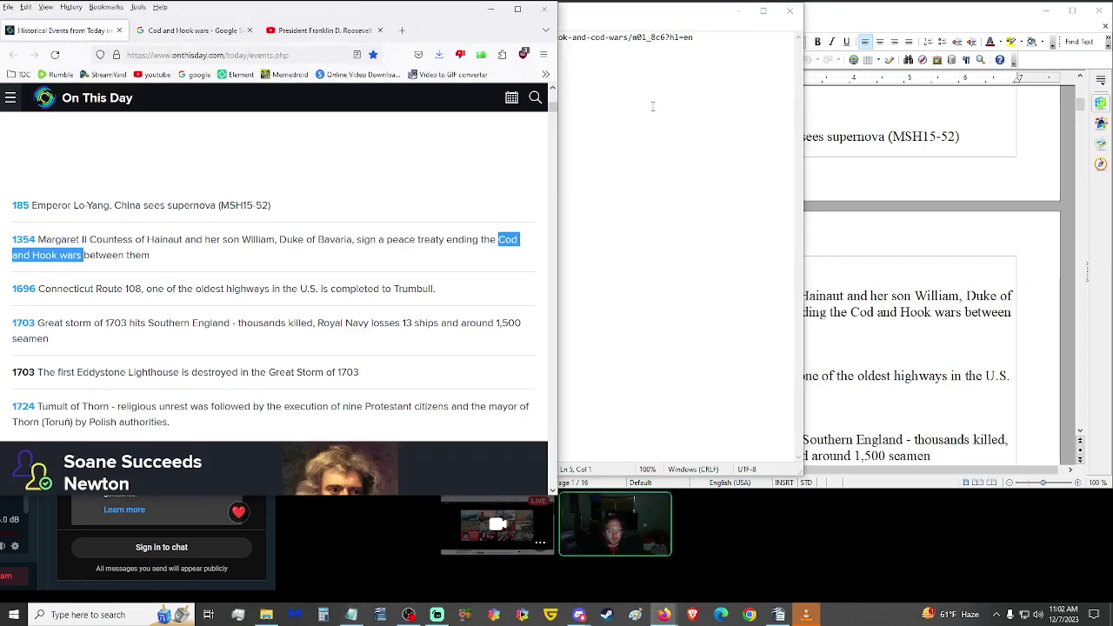
Step: Search Google for "Connecticut Route 108", copied from the 1696 entry in the December 07.odt script
{"action": "left_click", "coordinate": [913, 262]}
{"action": "scroll", "coordinate": [912, 263], "scroll_direction": "down", "scroll_amount": 2}
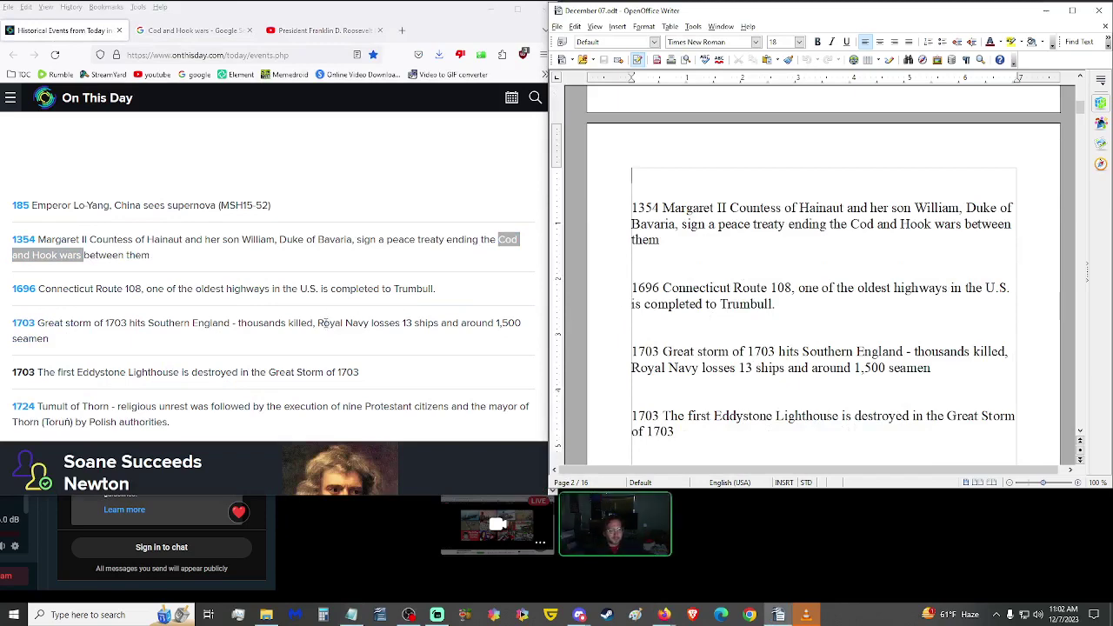
{"action": "scroll", "coordinate": [326, 323], "scroll_direction": "down", "scroll_amount": 3}
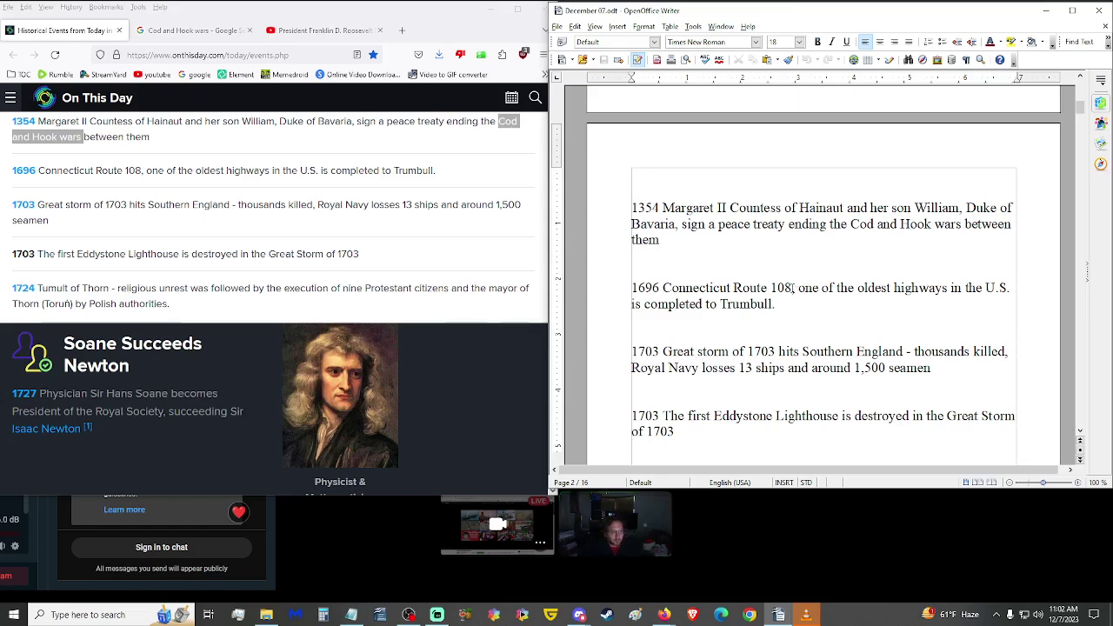
{"action": "left_click_drag", "start_coordinate": [793, 289], "coordinate": [662, 288]}
{"action": "key", "text": "ctrl+c"}
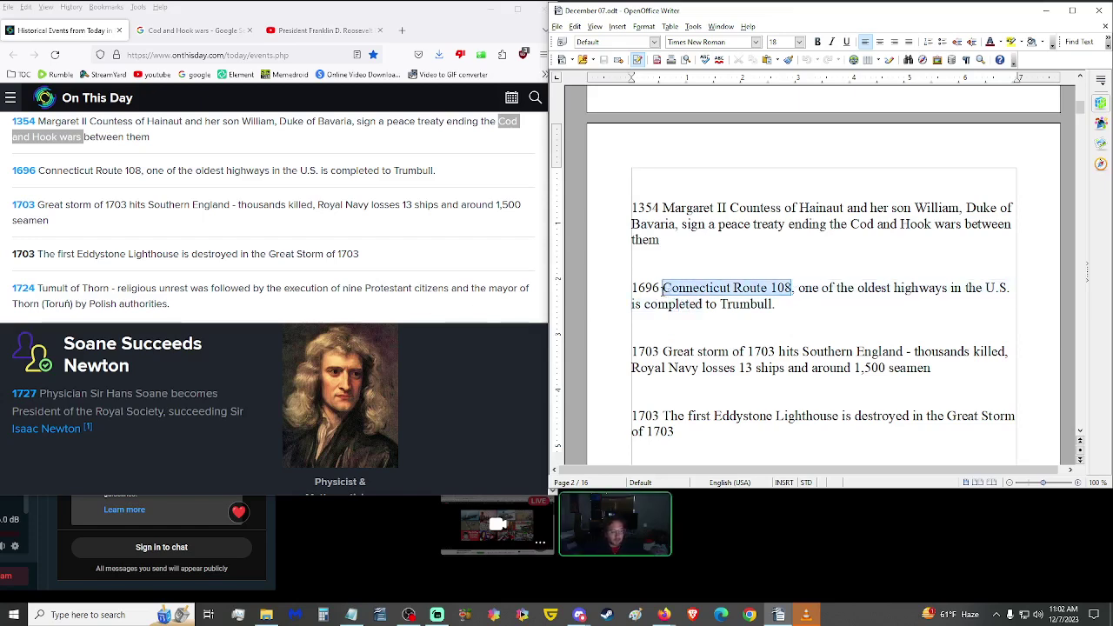
{"action": "left_click", "coordinate": [191, 30]}
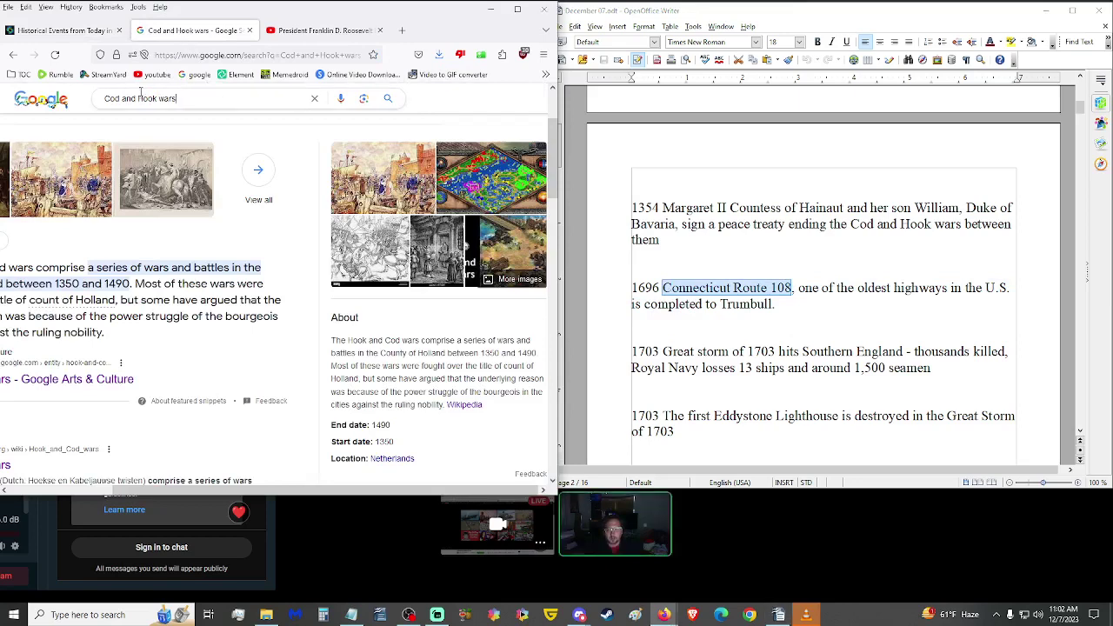
{"action": "key", "text": "ctrl+v"}
{"action": "key", "text": "Return"}
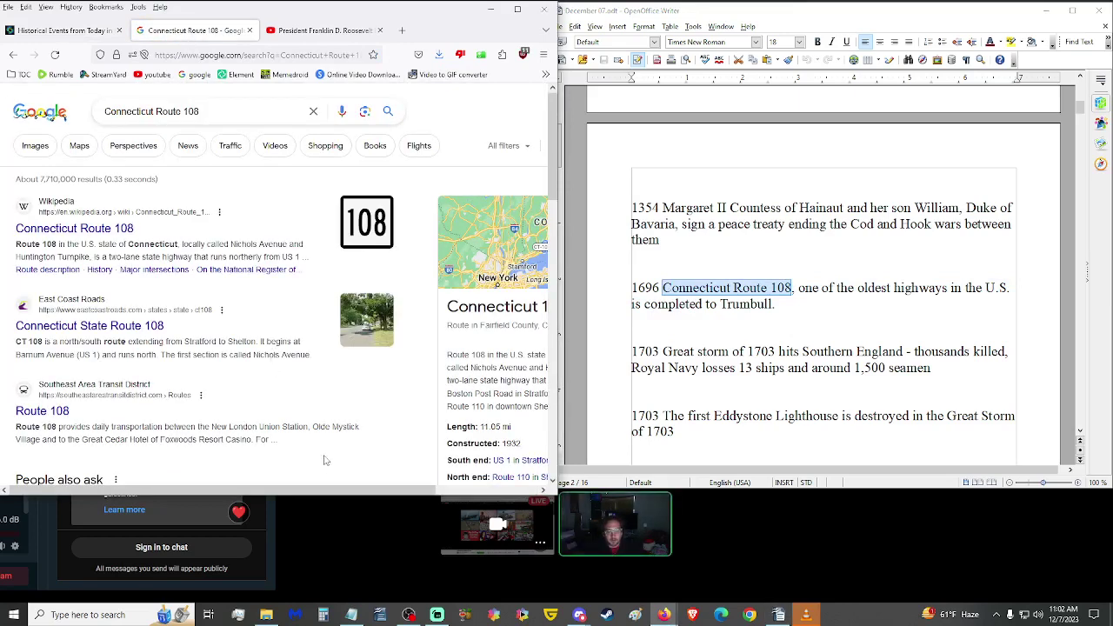
Step: Open the Wikipedia article on Connecticut Route 108 from the search summary in a new tab and copy its web address
{"action": "left_click_drag", "start_coordinate": [335, 489], "coordinate": [419, 489]}
{"action": "scroll", "coordinate": [393, 410], "scroll_direction": "down", "scroll_amount": 1}
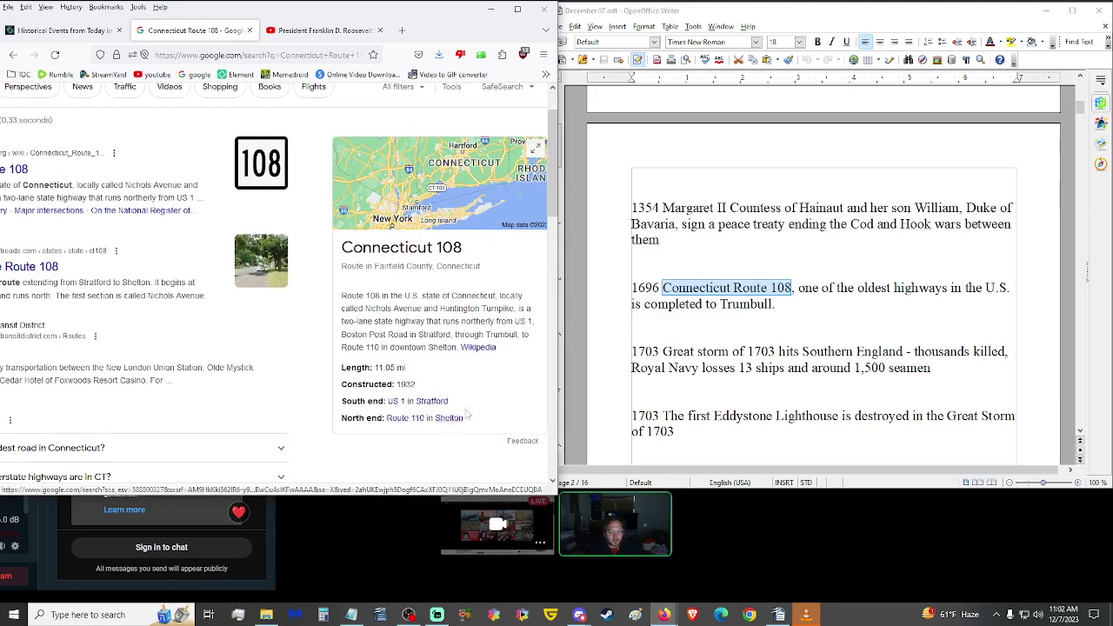
{"action": "middle_click", "coordinate": [468, 349]}
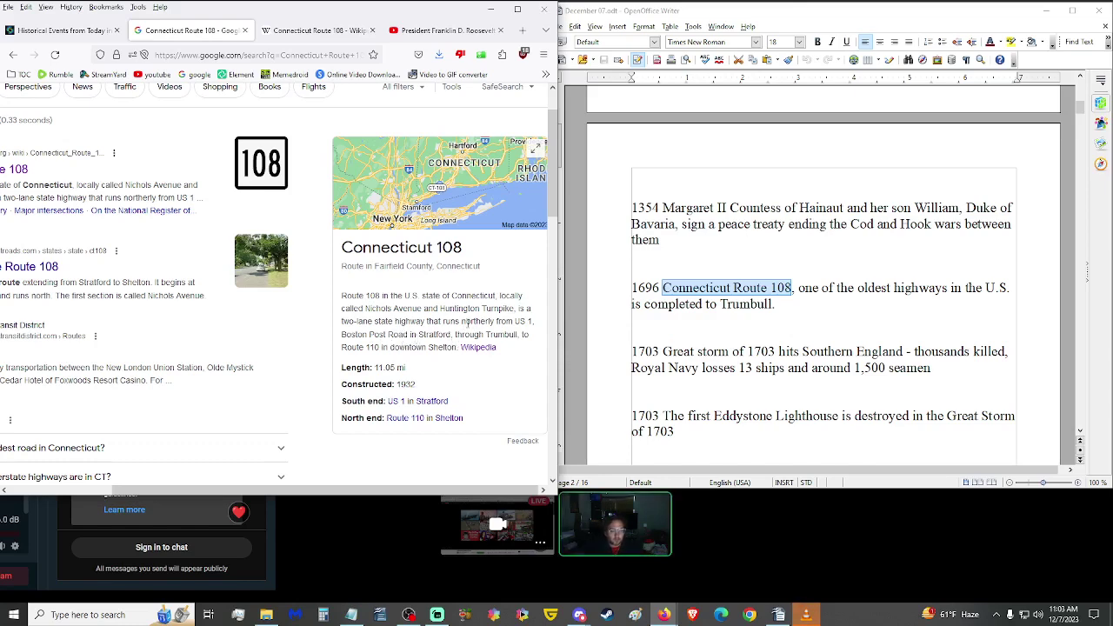
{"action": "left_click", "coordinate": [313, 31]}
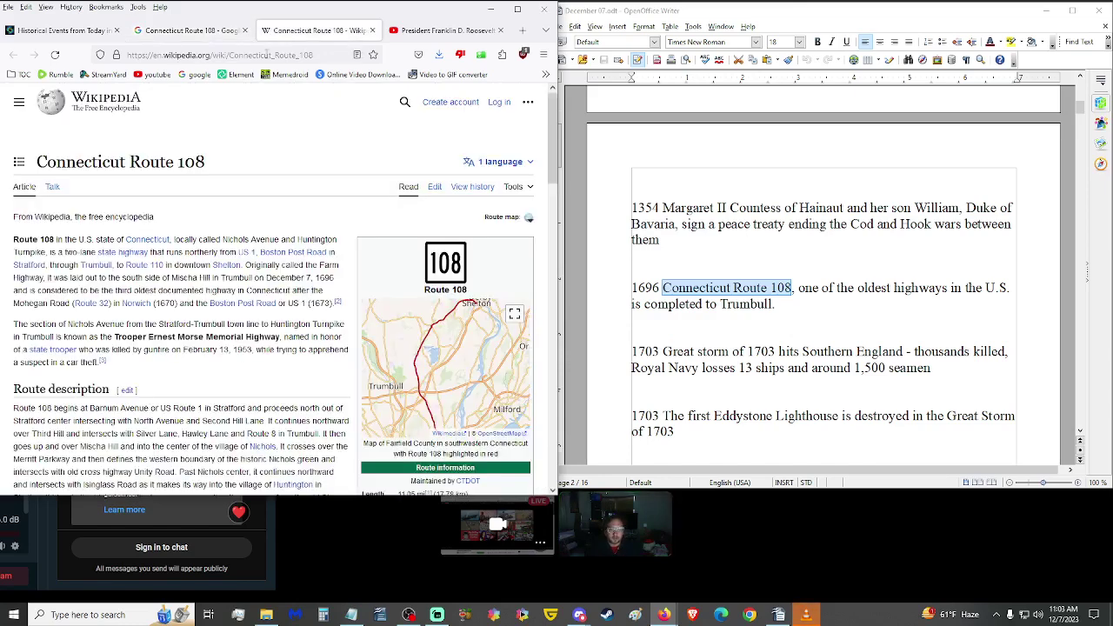
{"action": "left_click", "coordinate": [260, 55]}
{"action": "key", "text": "ctrl+c"}
{"action": "left_click", "coordinate": [294, 388]}
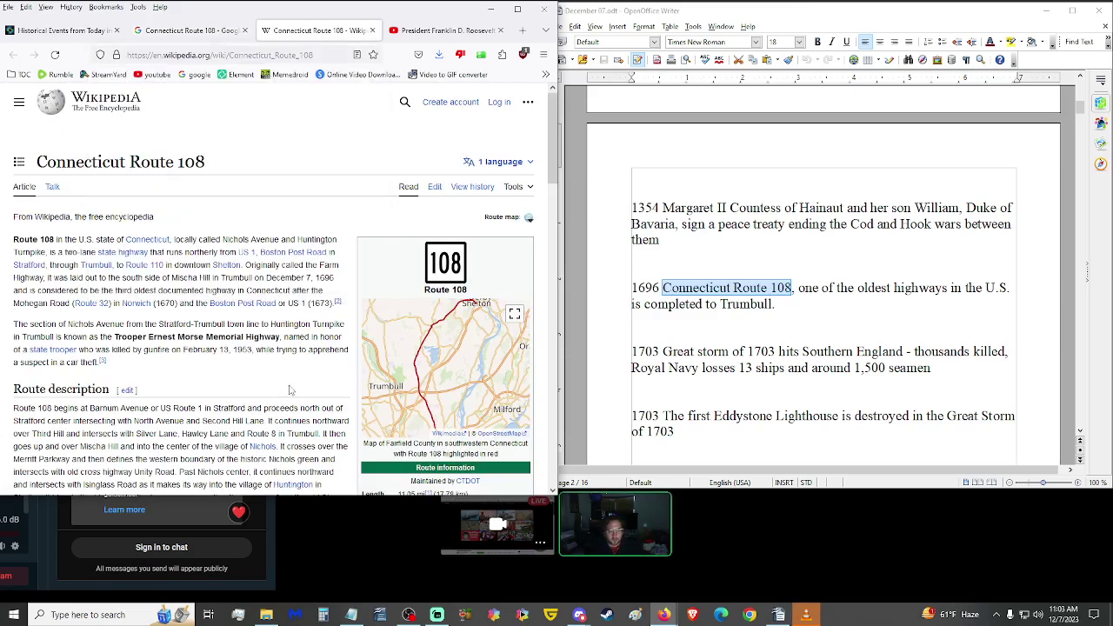
Step: Add an "Old Highway -" line with the Wikipedia Connecticut Route 108 address in the Notepad note and close the article
{"action": "key", "text": "alt+Tab"}
{"action": "key", "text": "alt+Tab"}
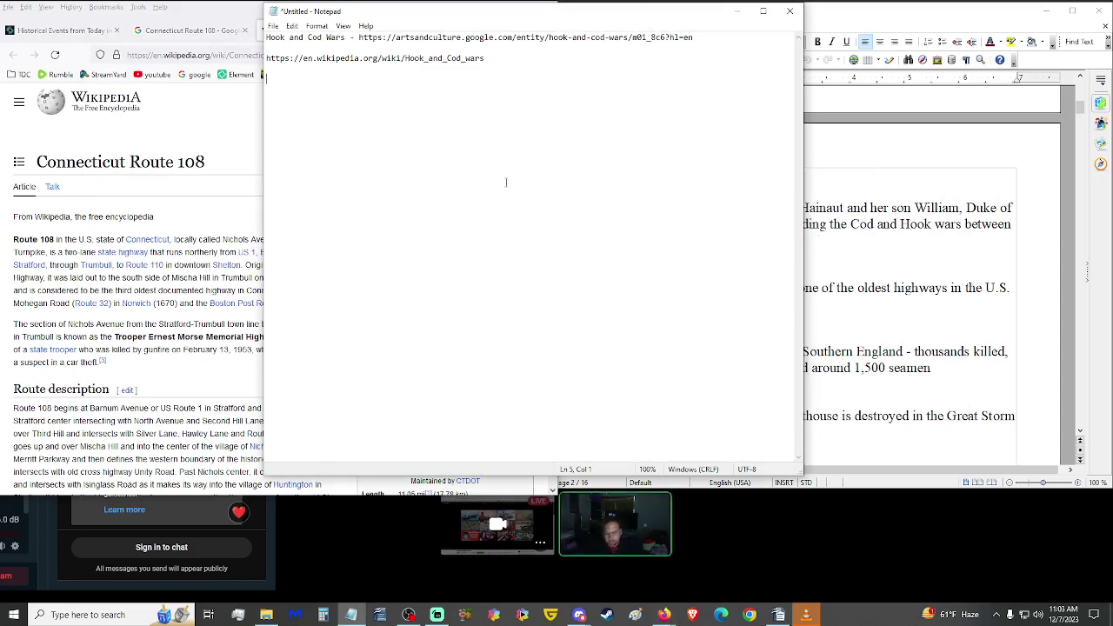
{"action": "type", "text": "Old Highway"}
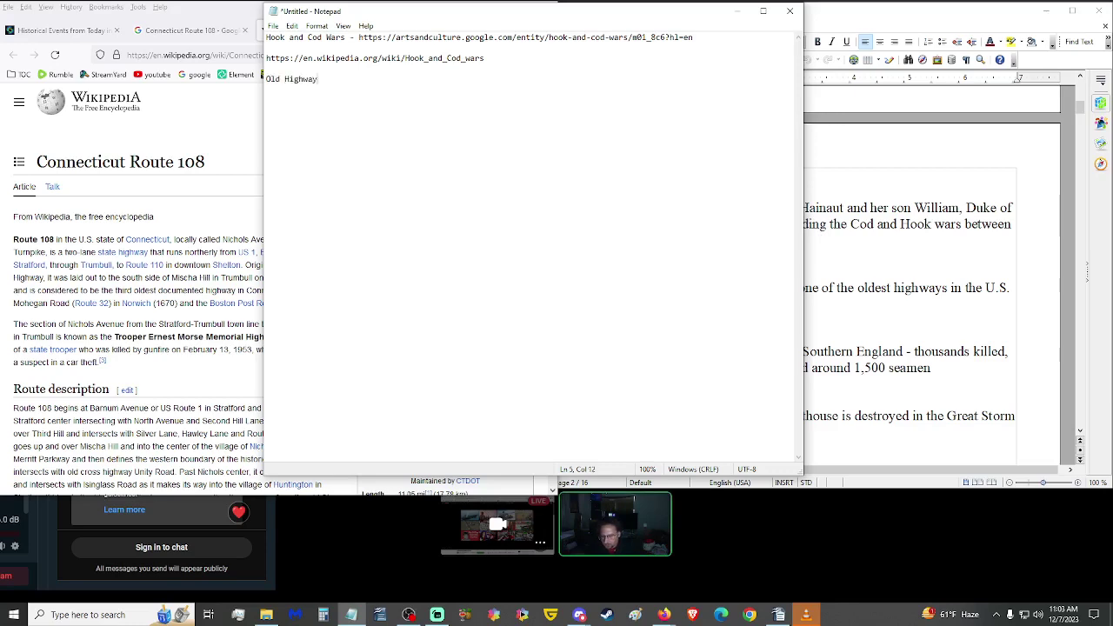
{"action": "type", "text": " -"}
{"action": "key", "text": "ctrl+v"}
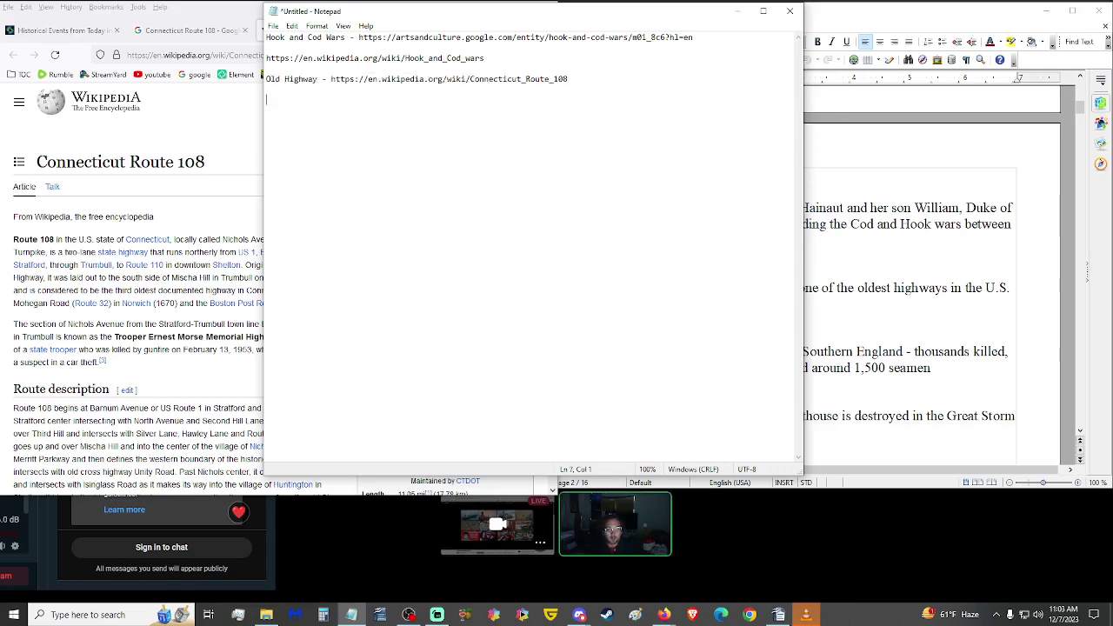
{"action": "left_click", "coordinate": [737, 11]}
{"action": "key", "text": "ctrl+w"}
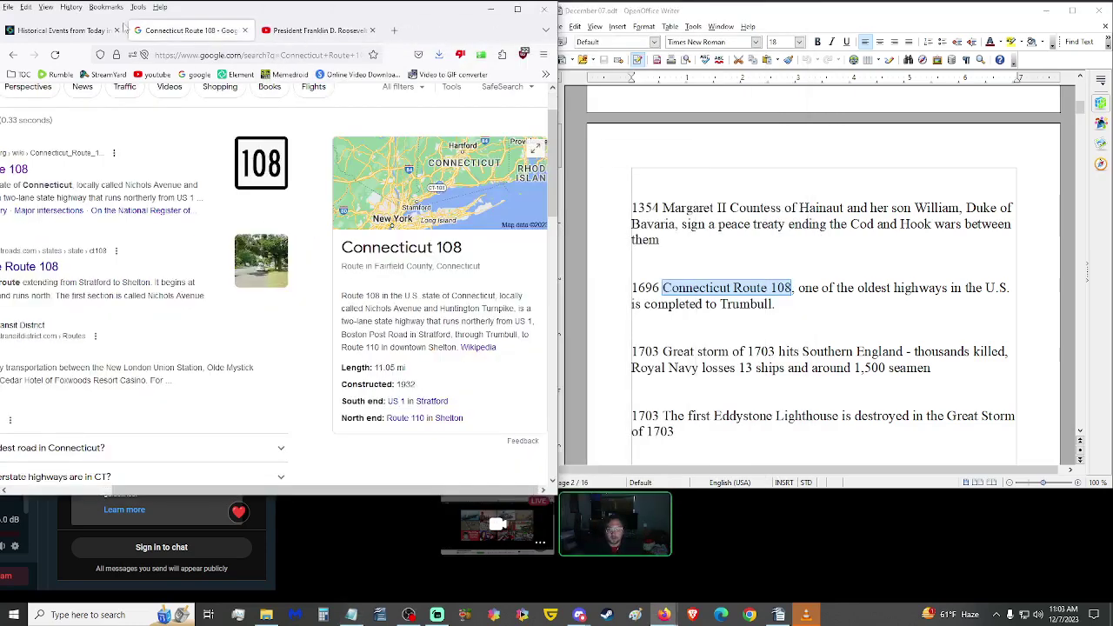
Step: Return to the On This Day page and read the 1703 Great Storm entry in the December 07.odt script, highlighting "seamen"
{"action": "left_click", "coordinate": [116, 30]}
{"action": "scroll", "coordinate": [347, 278], "scroll_direction": "down", "scroll_amount": 3}
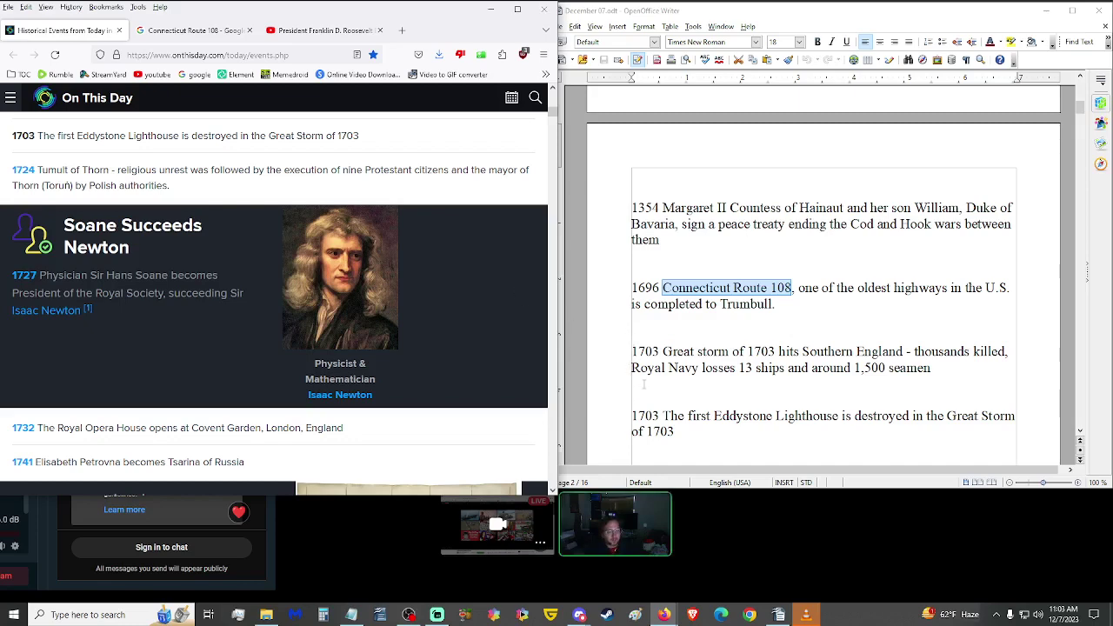
{"action": "left_click", "coordinate": [666, 368]}
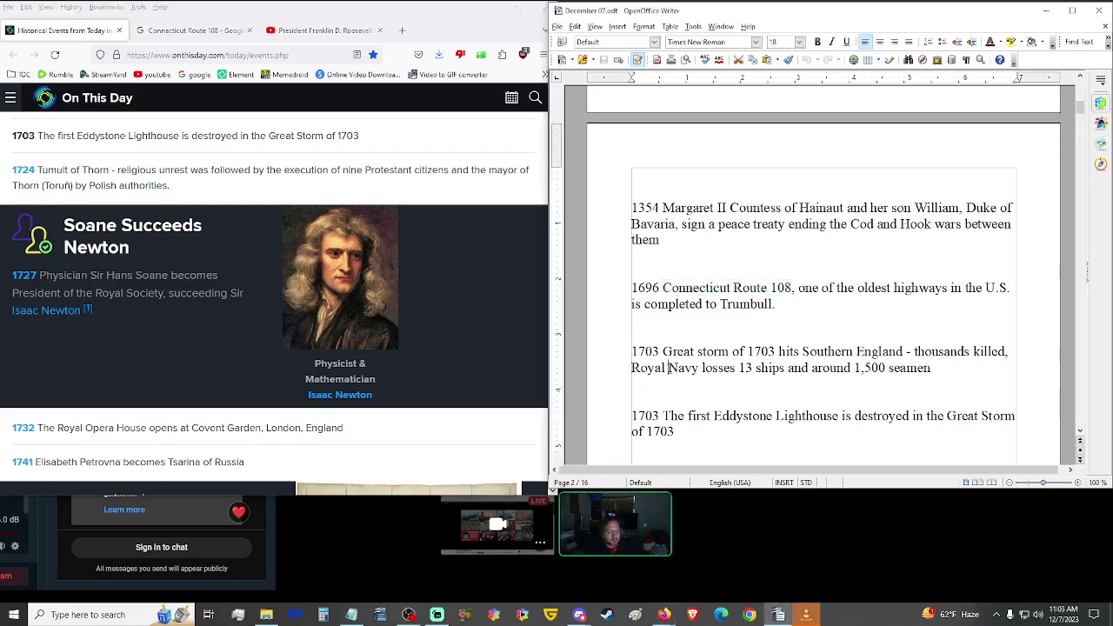
{"action": "left_click", "coordinate": [885, 368]}
{"action": "mouse_move", "coordinate": [885, 368]}
{"action": "left_mouse_down"}
{"action": "mouse_move", "coordinate": [929, 369]}
{"action": "mouse_move", "coordinate": [906, 369]}
{"action": "left_mouse_up"}
{"action": "left_click", "coordinate": [899, 367]}
{"action": "left_click_drag", "start_coordinate": [886, 368], "coordinate": [917, 368]}
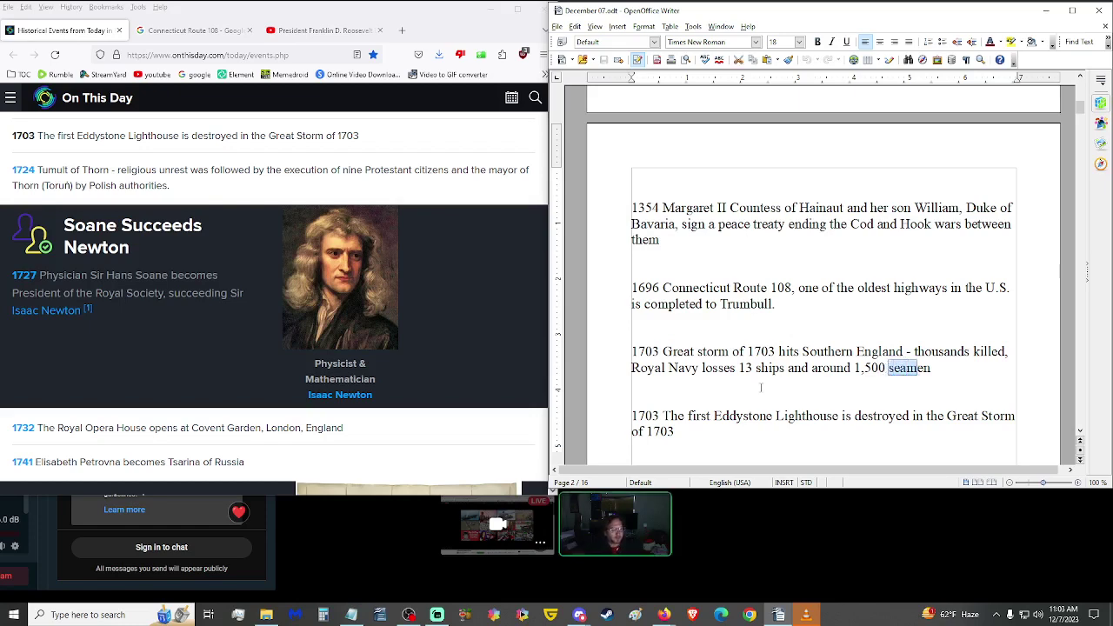
{"action": "scroll", "coordinate": [620, 365], "scroll_direction": "down", "scroll_amount": 1}
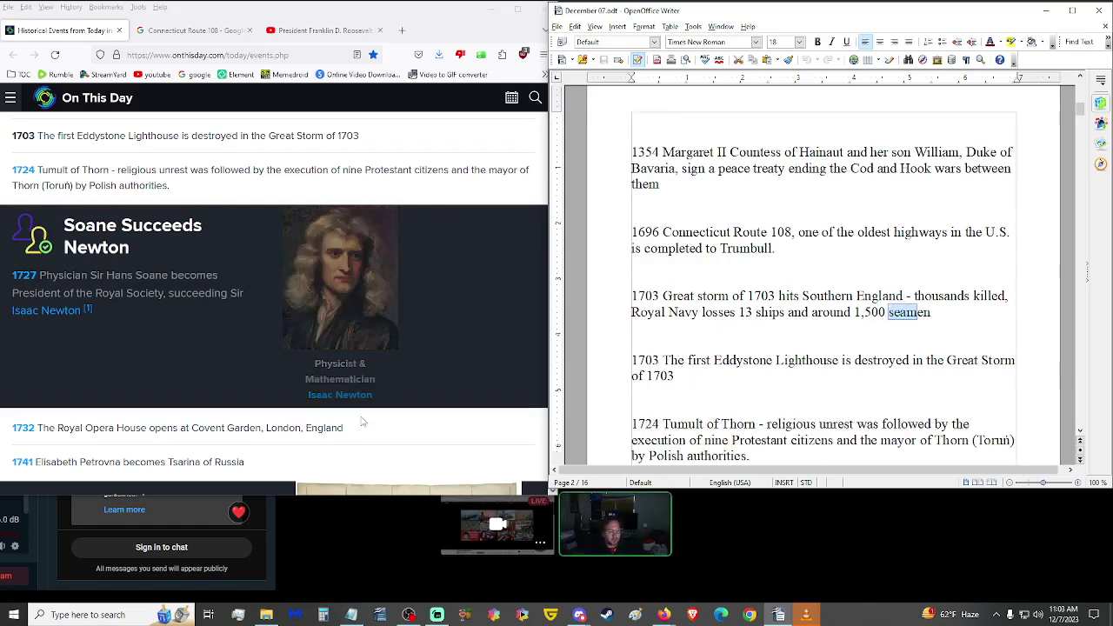
Step: Examine the entries from 1703 to 1732 on the web page and in the script, highlighting the Eddystone Lighthouse name
{"action": "scroll", "coordinate": [156, 376], "scroll_direction": "up", "scroll_amount": 3}
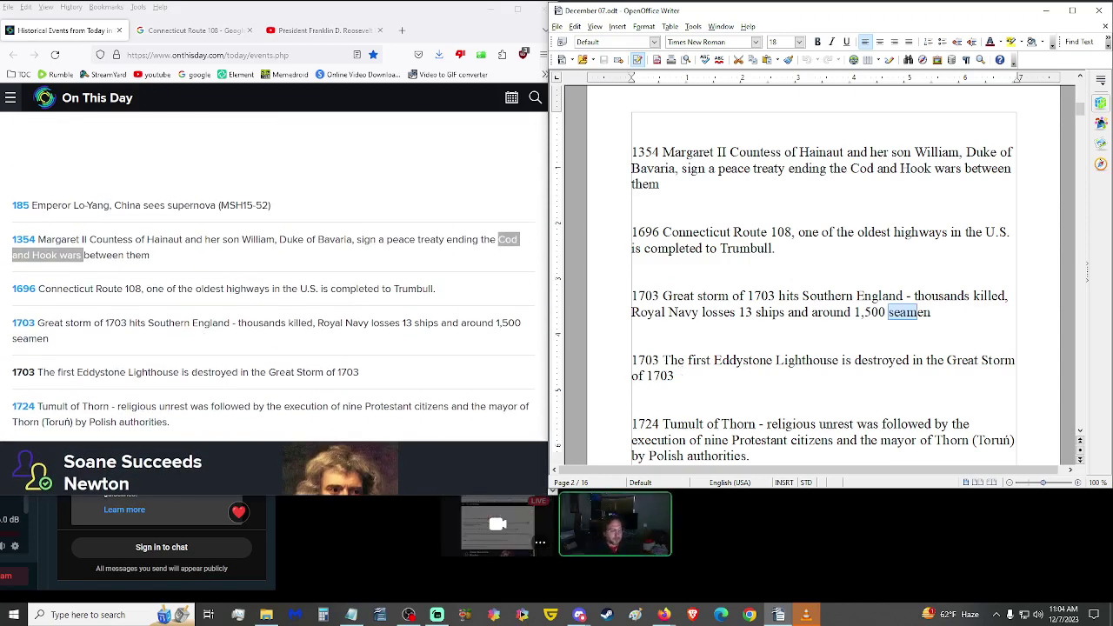
{"action": "left_click", "coordinate": [710, 380]}
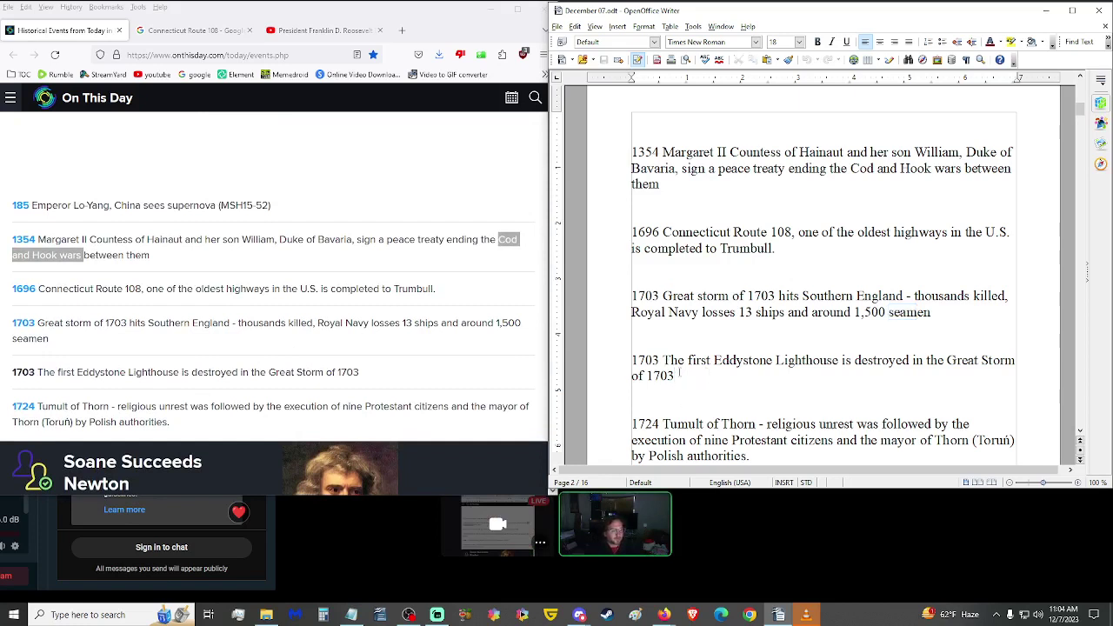
{"action": "left_click_drag", "start_coordinate": [662, 295], "coordinate": [776, 296]}
{"action": "left_click", "coordinate": [743, 367]}
{"action": "left_click_drag", "start_coordinate": [713, 360], "coordinate": [806, 359]}
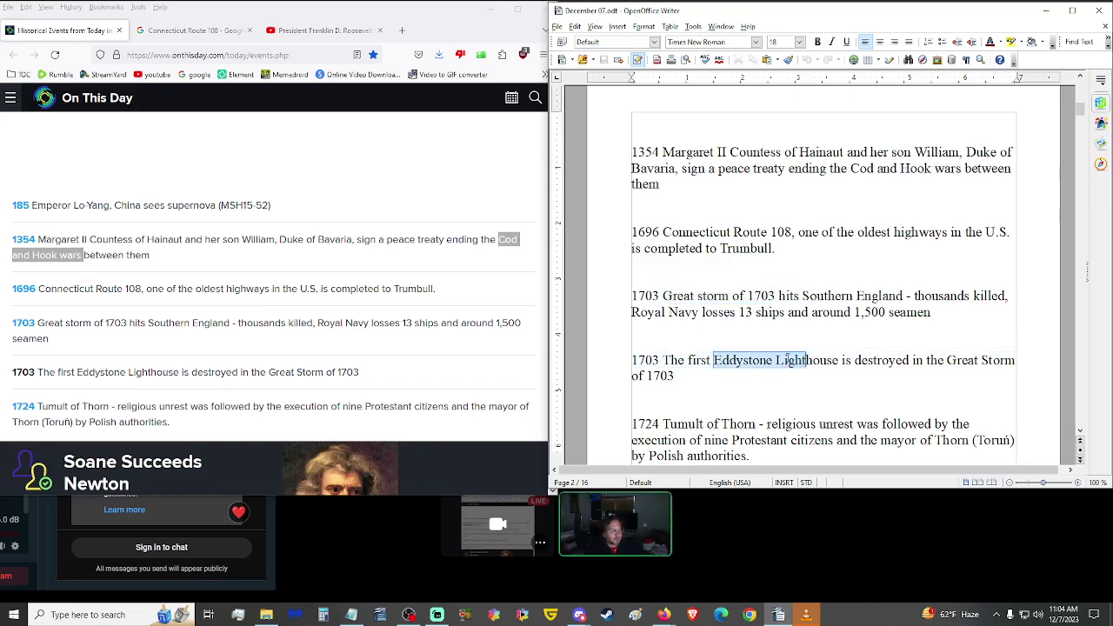
{"action": "scroll", "coordinate": [366, 354], "scroll_direction": "down", "scroll_amount": 3}
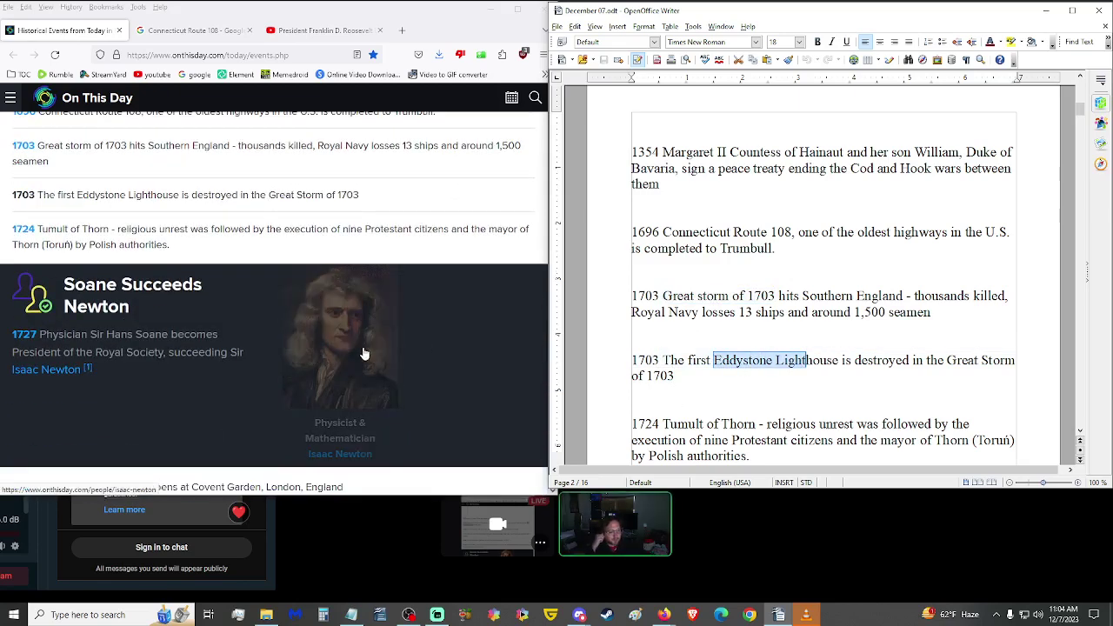
{"action": "scroll", "coordinate": [767, 420], "scroll_direction": "down", "scroll_amount": 2}
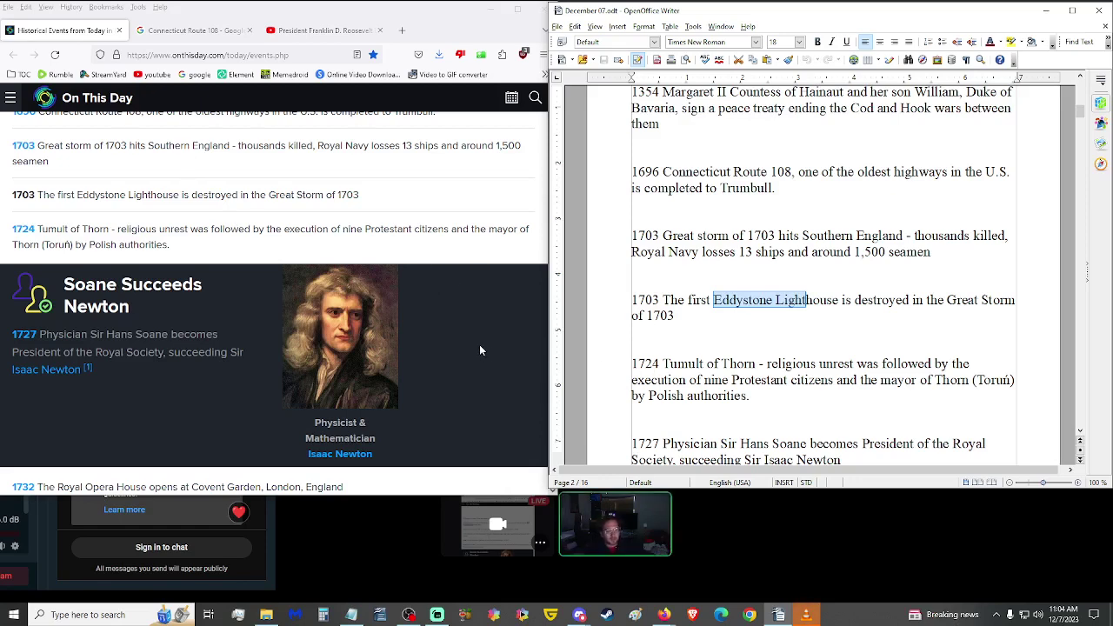
{"action": "scroll", "coordinate": [453, 354], "scroll_direction": "down", "scroll_amount": 2}
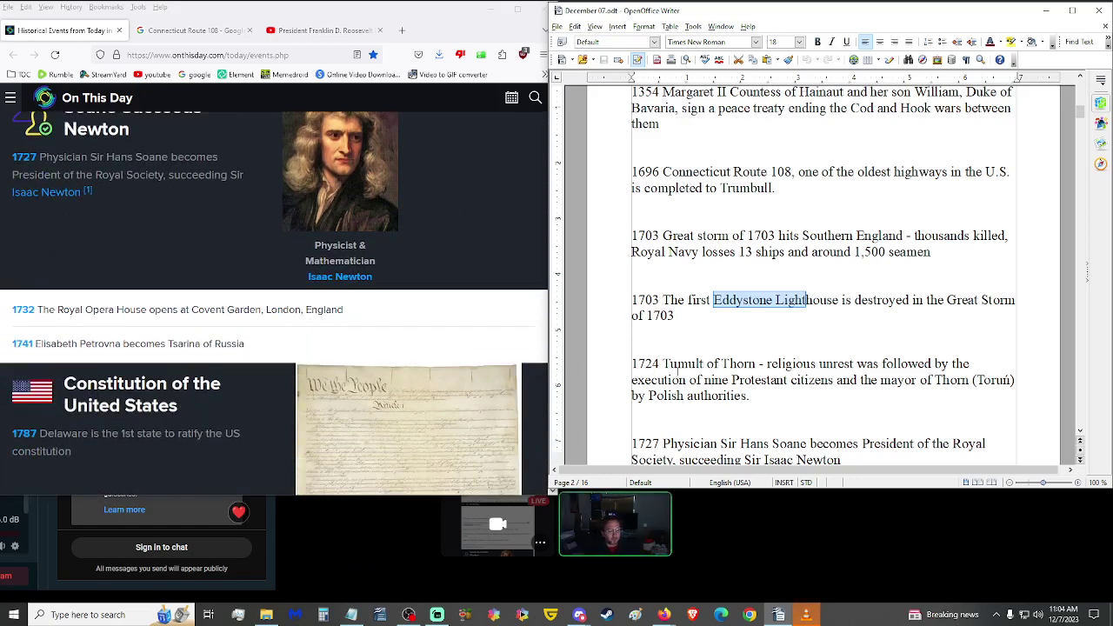
{"action": "scroll", "coordinate": [680, 368], "scroll_direction": "down", "scroll_amount": 1}
{"action": "scroll", "coordinate": [681, 368], "scroll_direction": "down", "scroll_amount": 3}
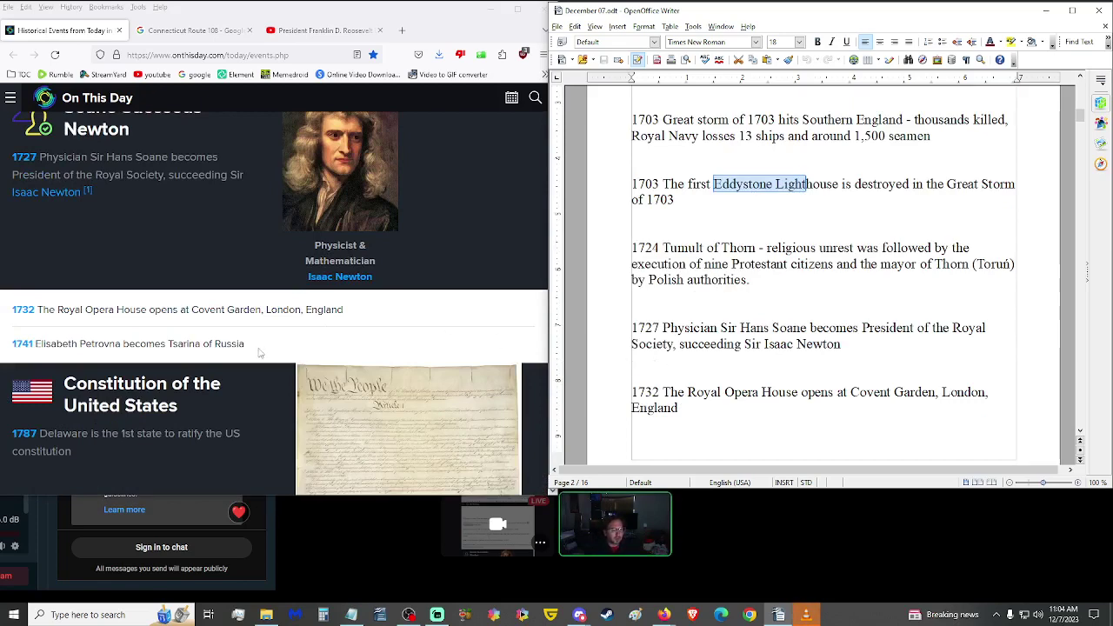
Step: Search Google for "Physician Sir Hans Soane", copied from the 1727 entry on the On This Day page
{"action": "scroll", "coordinate": [253, 356], "scroll_direction": "up", "scroll_amount": 2}
{"action": "scroll", "coordinate": [241, 372], "scroll_direction": "up", "scroll_amount": 1}
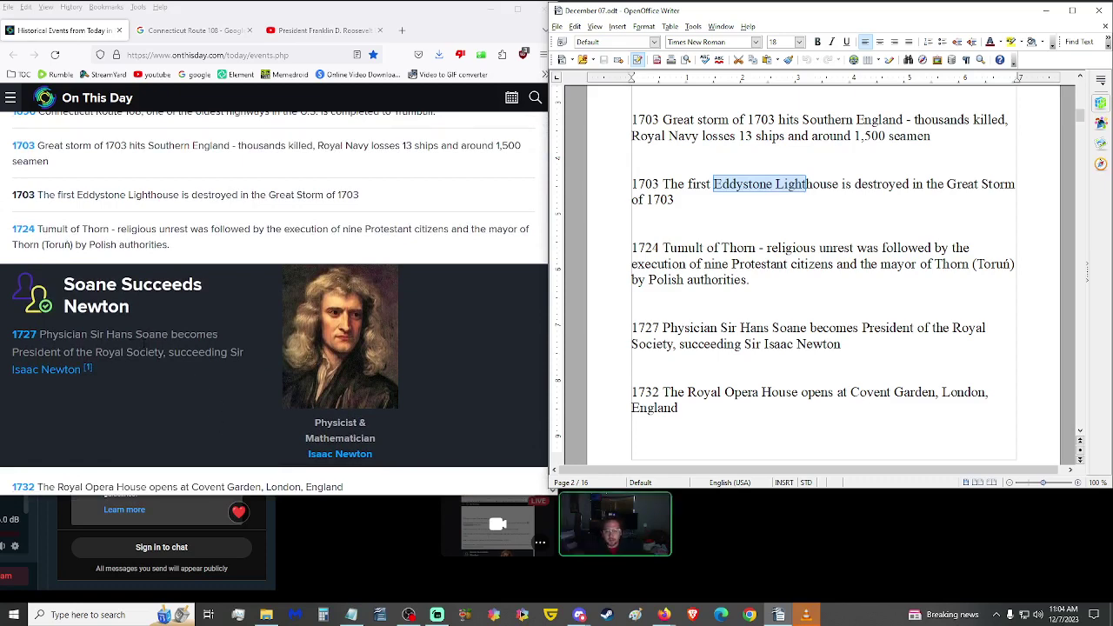
{"action": "left_click_drag", "start_coordinate": [169, 335], "coordinate": [90, 335]}
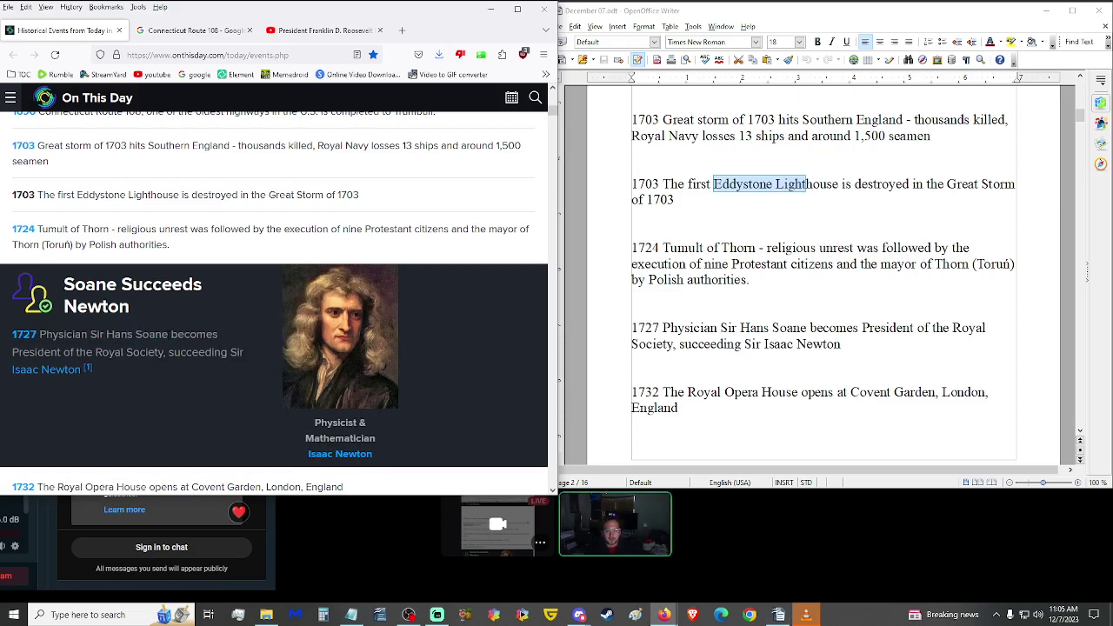
{"action": "left_click_drag", "start_coordinate": [168, 334], "coordinate": [91, 334]}
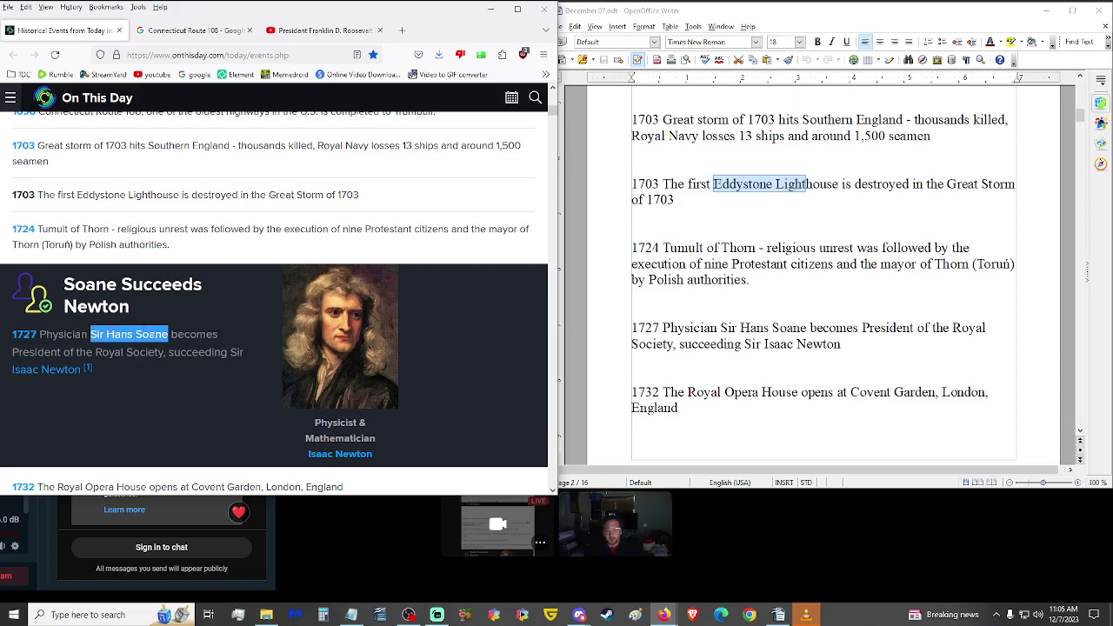
{"action": "left_click", "coordinate": [151, 349]}
{"action": "left_click_drag", "start_coordinate": [169, 334], "coordinate": [39, 334]}
{"action": "key", "text": "ctrl+c"}
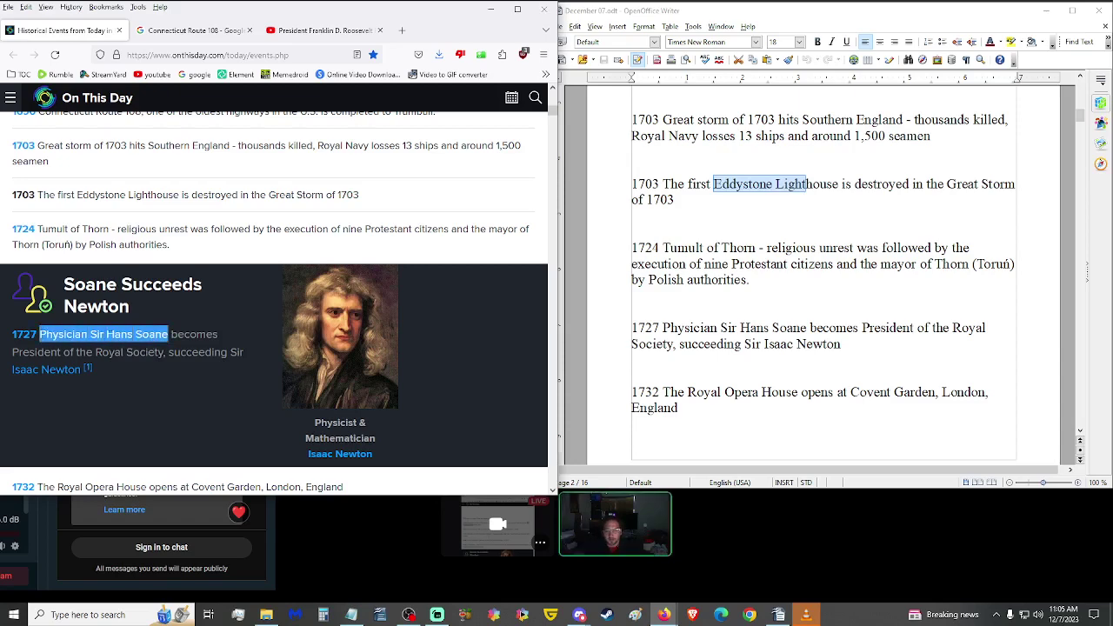
{"action": "left_click", "coordinate": [192, 31]}
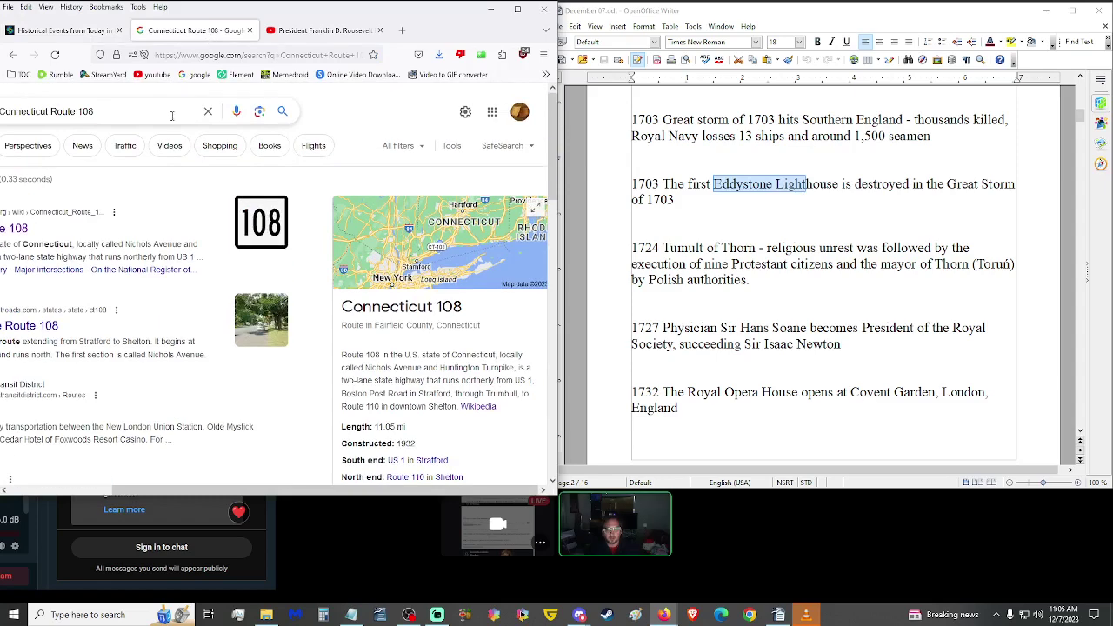
{"action": "triple_click", "coordinate": [172, 112]}
{"action": "key", "text": "ctrl+v"}
{"action": "key", "text": "Return"}
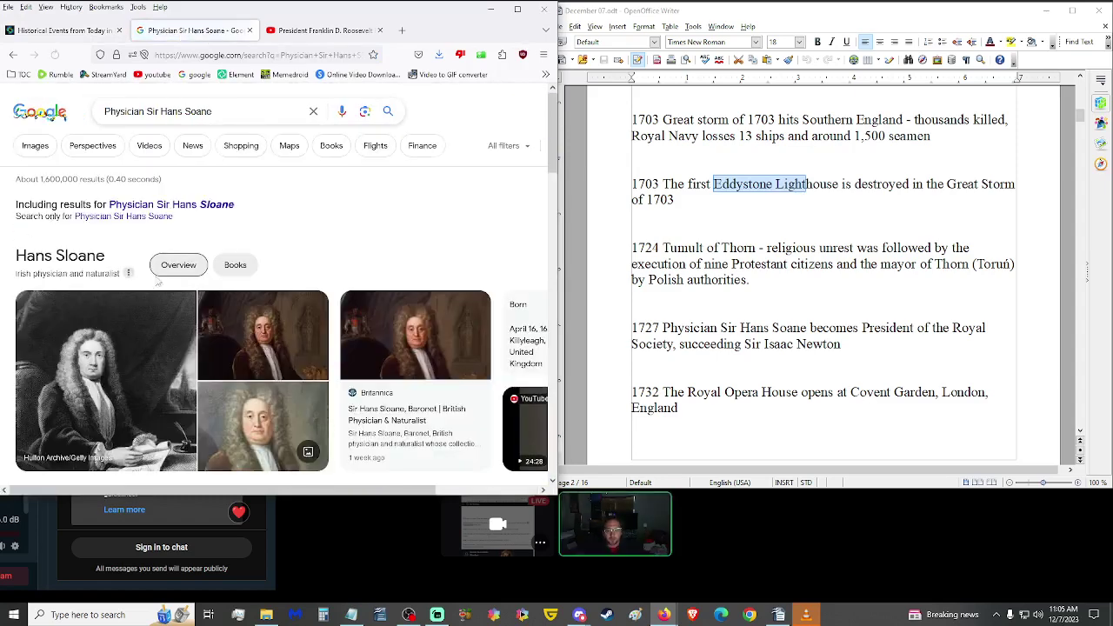
Step: Open the image results in a new tab, preview the Wikipedia Hans Sloane portrait, and compare it with the 1727 On This Day entry
{"action": "left_click", "coordinate": [35, 145]}
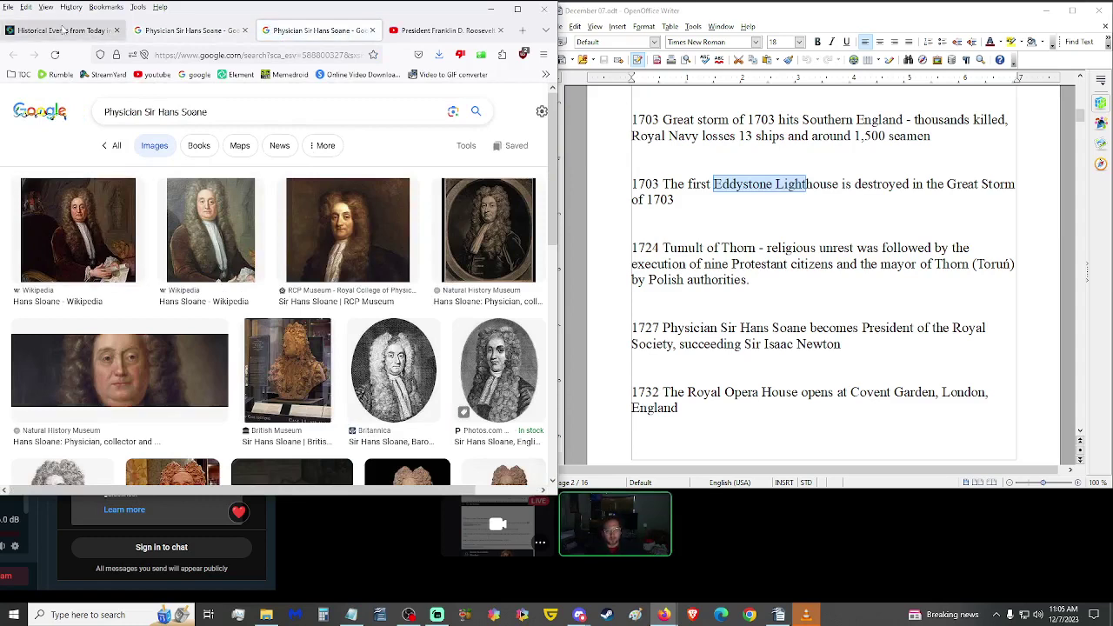
{"action": "left_click", "coordinate": [78, 231]}
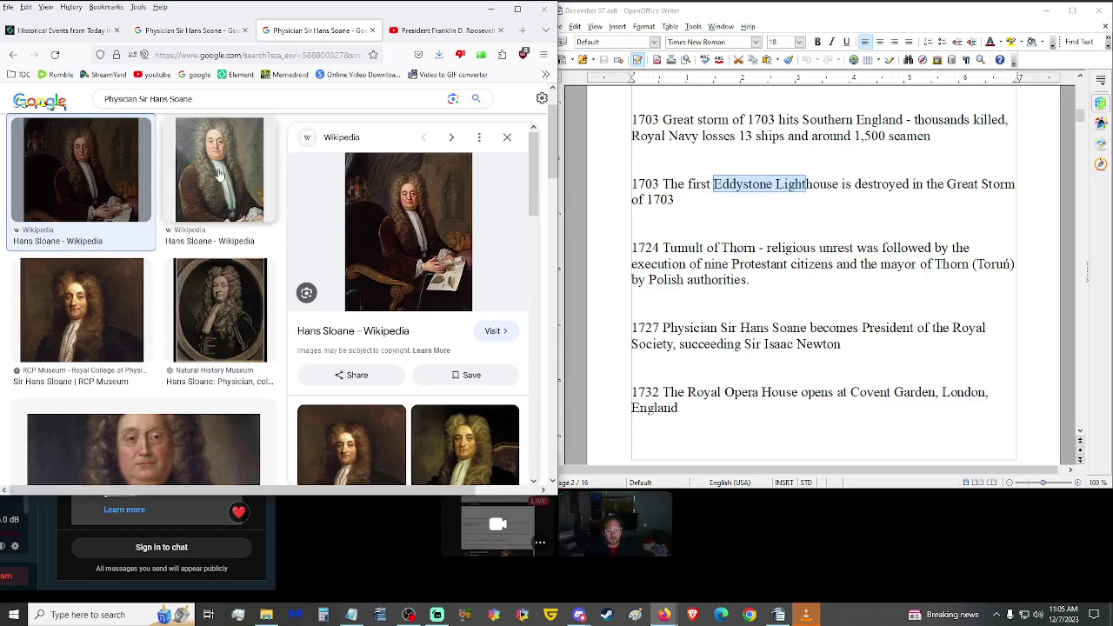
{"action": "left_click", "coordinate": [187, 30]}
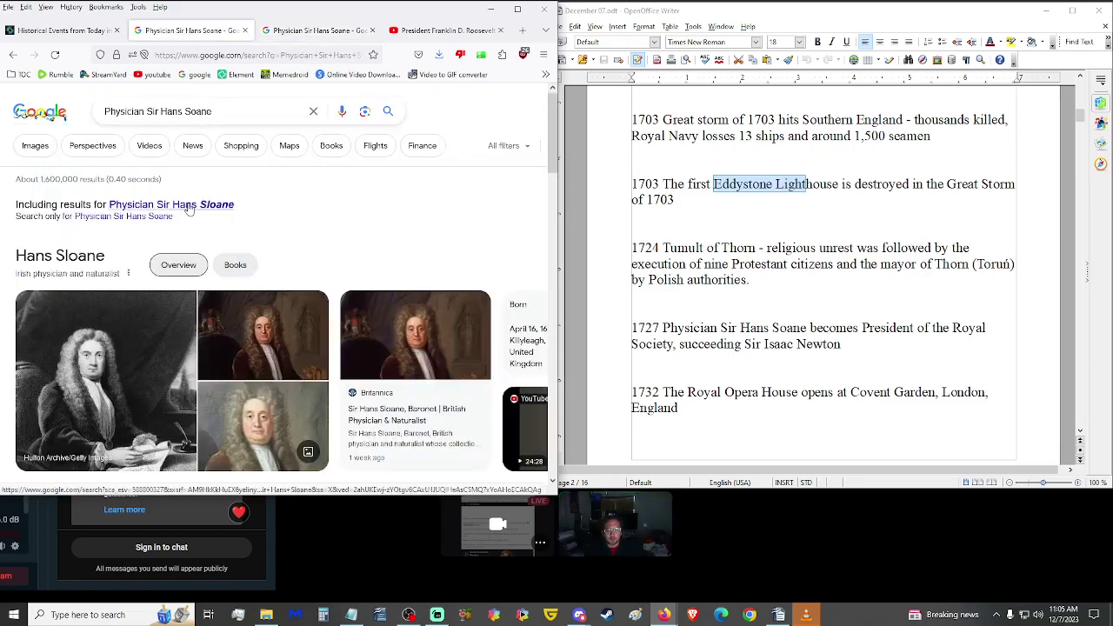
{"action": "key", "text": "ctrl+Page_Up"}
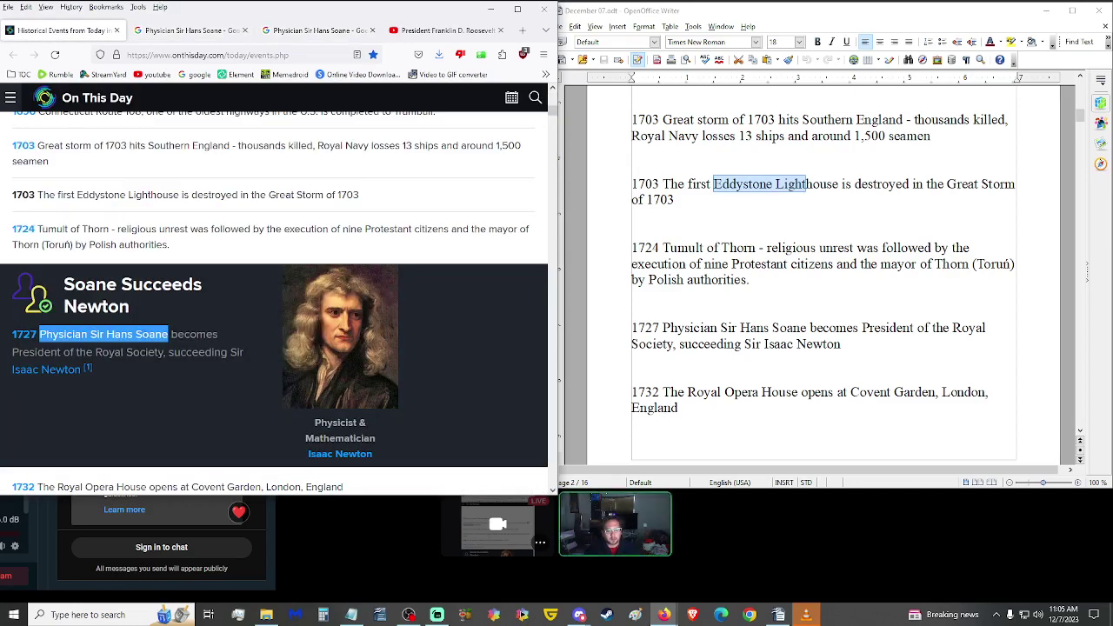
{"action": "left_click", "coordinate": [322, 30]}
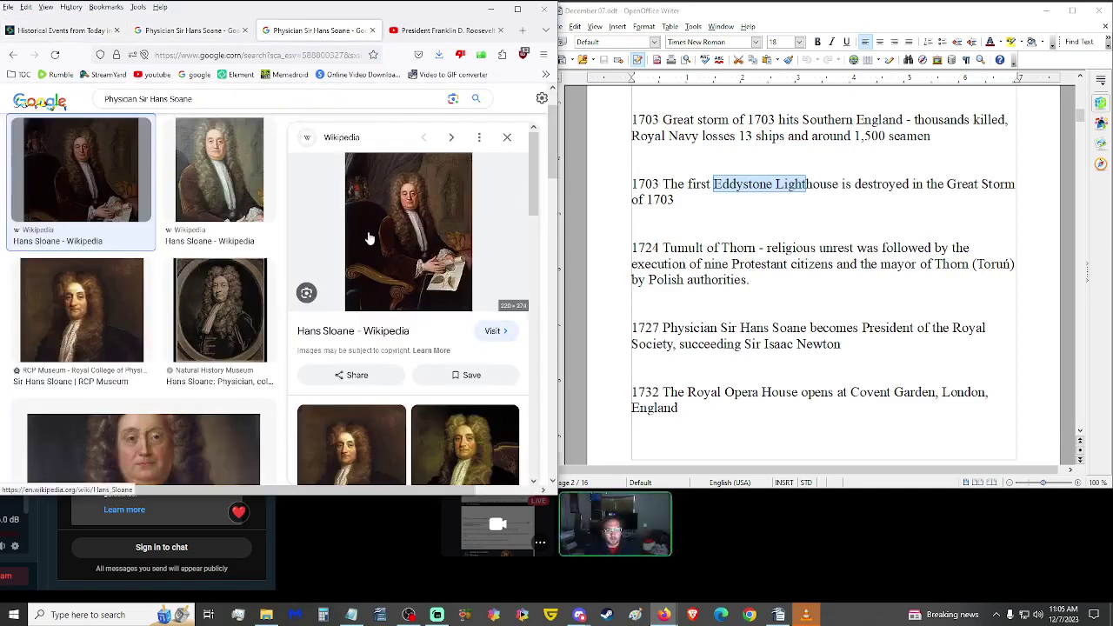
{"action": "left_click", "coordinate": [65, 31]}
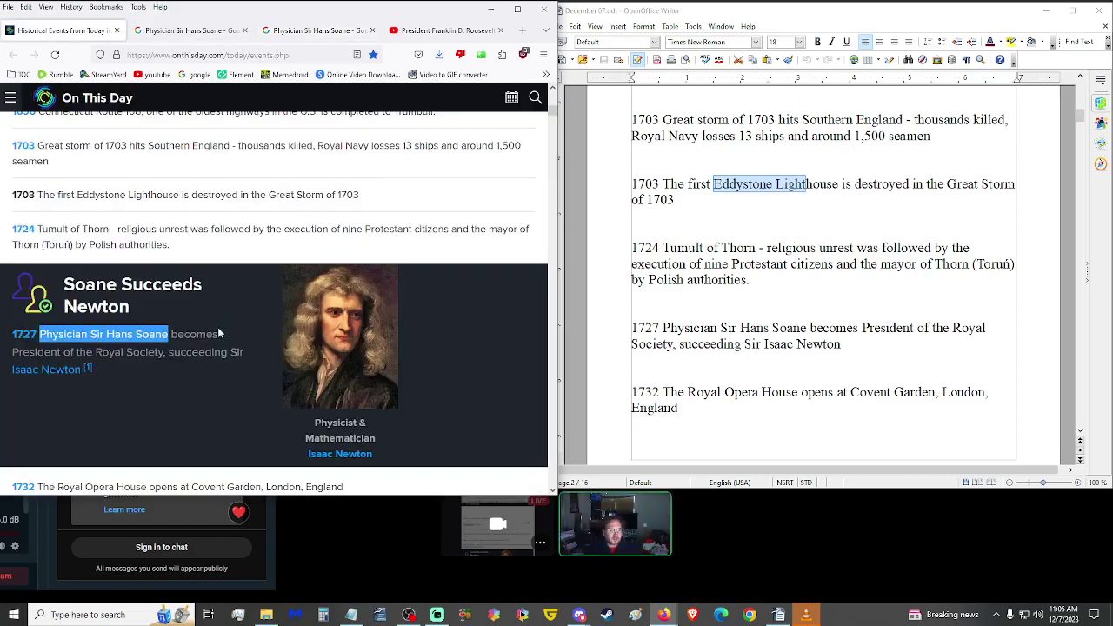
Step: Review the 1732 Royal Opera House and 1741 Tsarina of Russia entries, highlighting each while bringing the script to its 1741 line
{"action": "scroll", "coordinate": [273, 304], "scroll_direction": "down", "scroll_amount": 3}
{"action": "scroll", "coordinate": [667, 365], "scroll_direction": "down", "scroll_amount": 1}
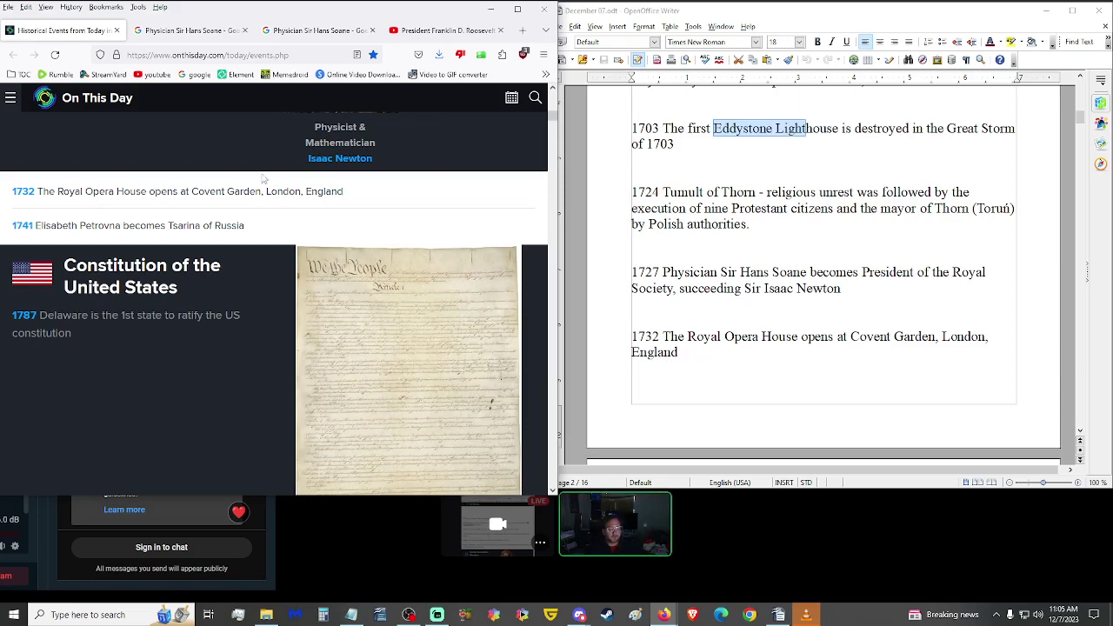
{"action": "triple_click", "coordinate": [209, 189]}
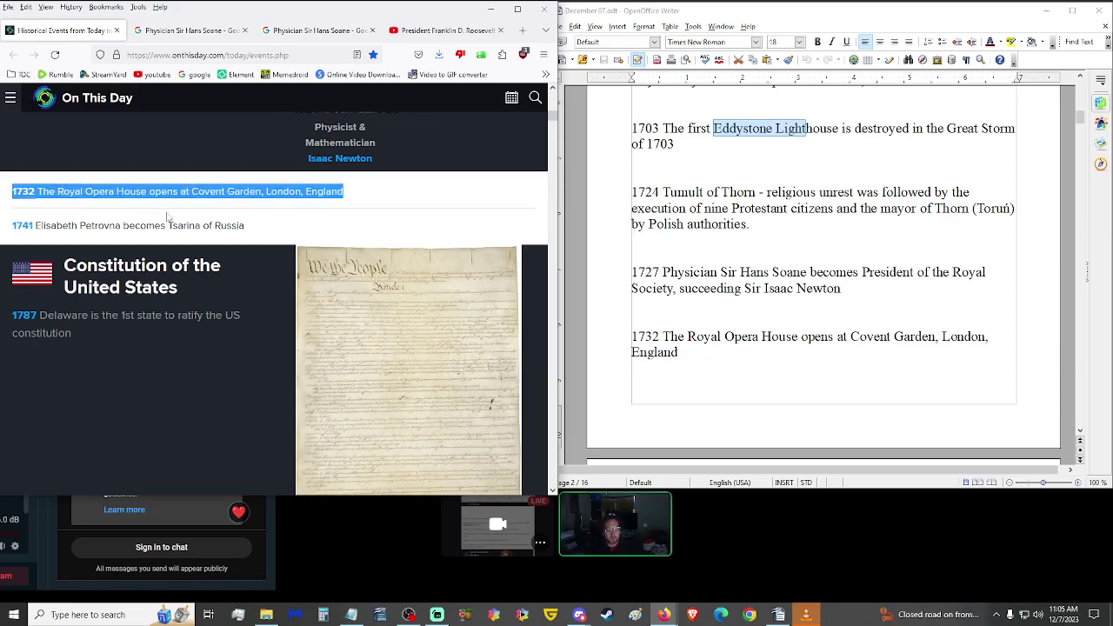
{"action": "scroll", "coordinate": [693, 279], "scroll_direction": "down", "scroll_amount": 3}
{"action": "scroll", "coordinate": [692, 279], "scroll_direction": "down", "scroll_amount": 3}
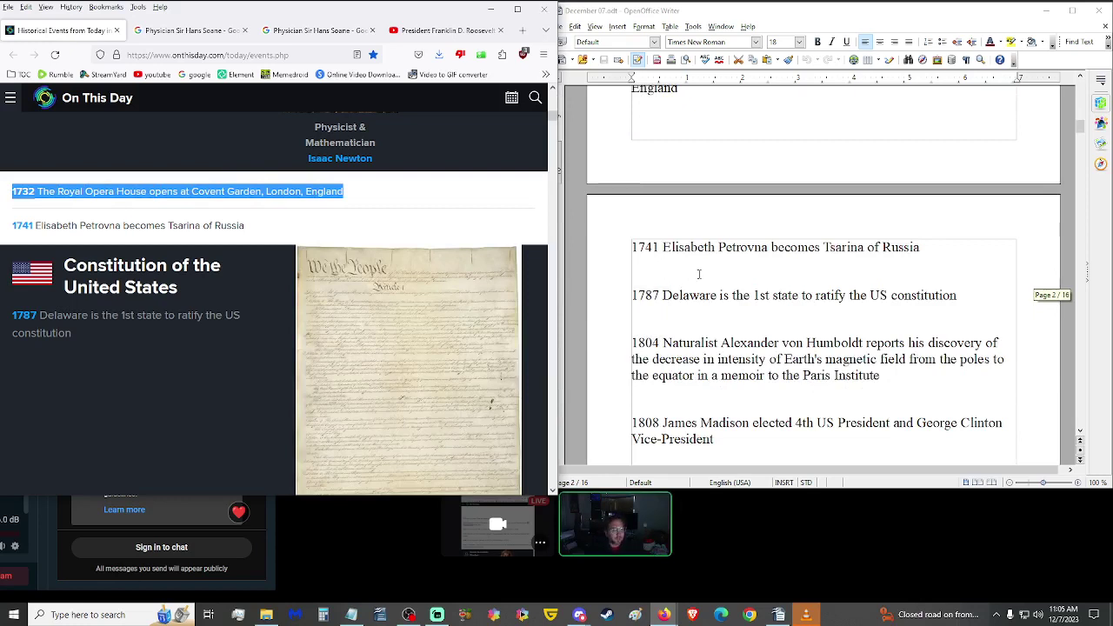
{"action": "triple_click", "coordinate": [207, 227]}
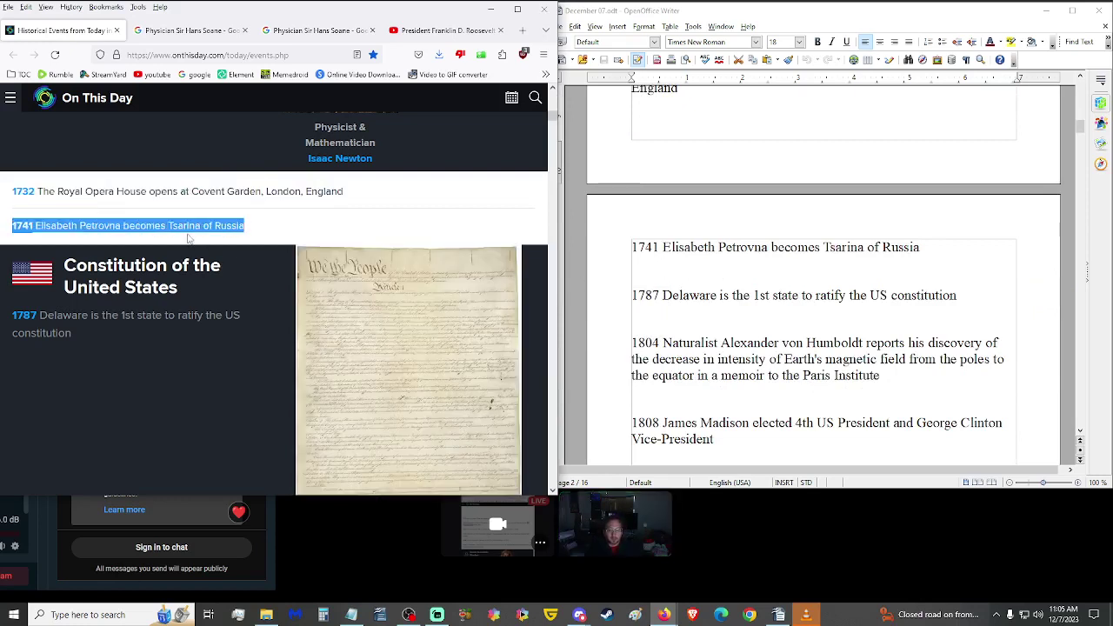
{"action": "left_click_drag", "start_coordinate": [201, 226], "coordinate": [173, 227]}
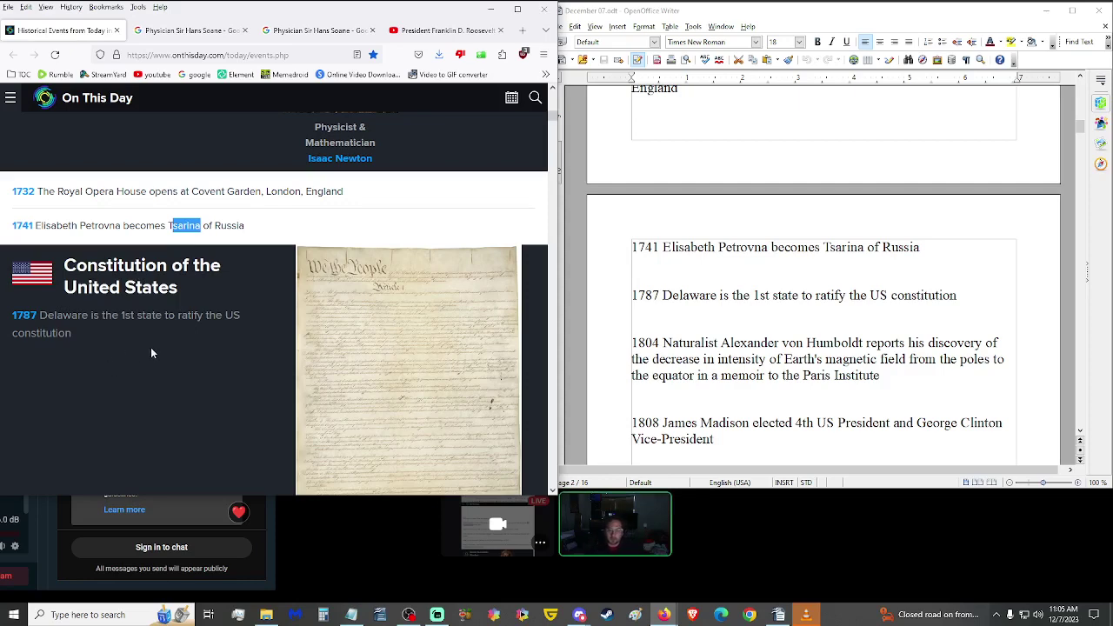
Step: Switch to Discord to check the live screen share and return to the On This Day page in the browser
{"action": "left_click", "coordinate": [181, 559]}
{"action": "left_click", "coordinate": [41, 577]}
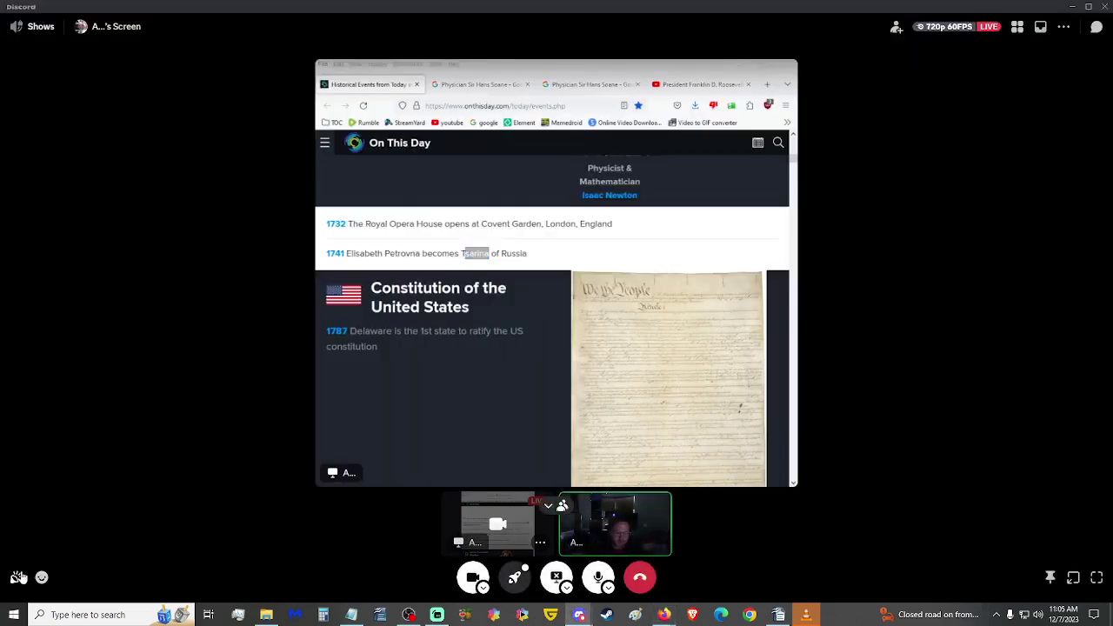
{"action": "left_click", "coordinate": [269, 455]}
{"action": "left_click", "coordinate": [912, 242]}
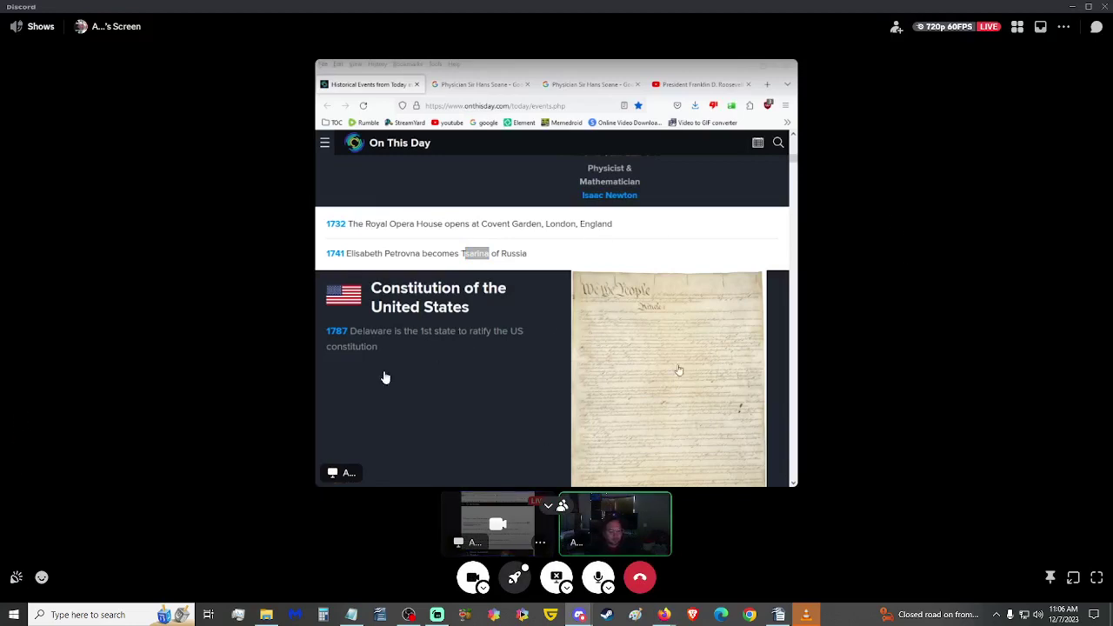
{"action": "key", "text": "alt+Tab"}
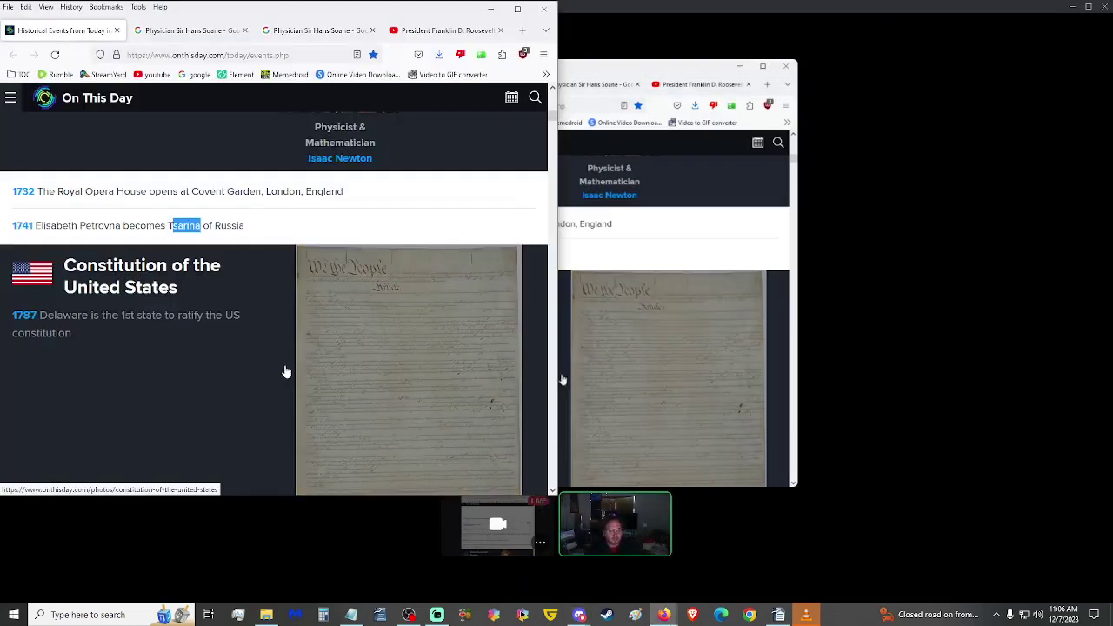
Step: Bring the December 07 script up beside the On This Day page and review the 1787 Delaware ratification entry
{"action": "key", "text": "alt+Tab"}
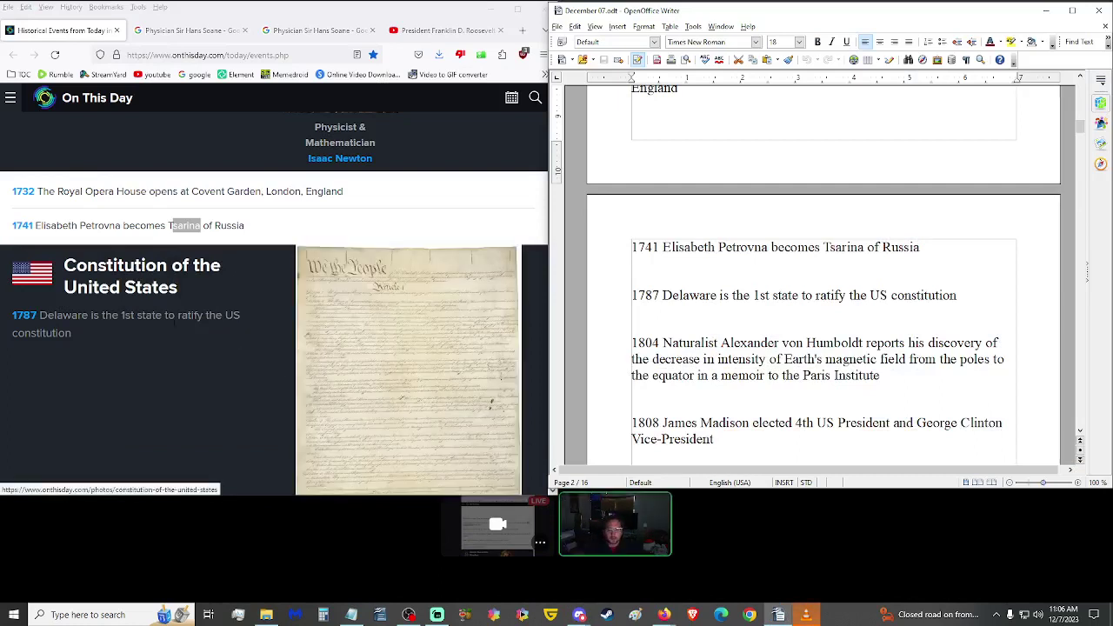
{"action": "scroll", "coordinate": [159, 326], "scroll_direction": "down", "scroll_amount": 2}
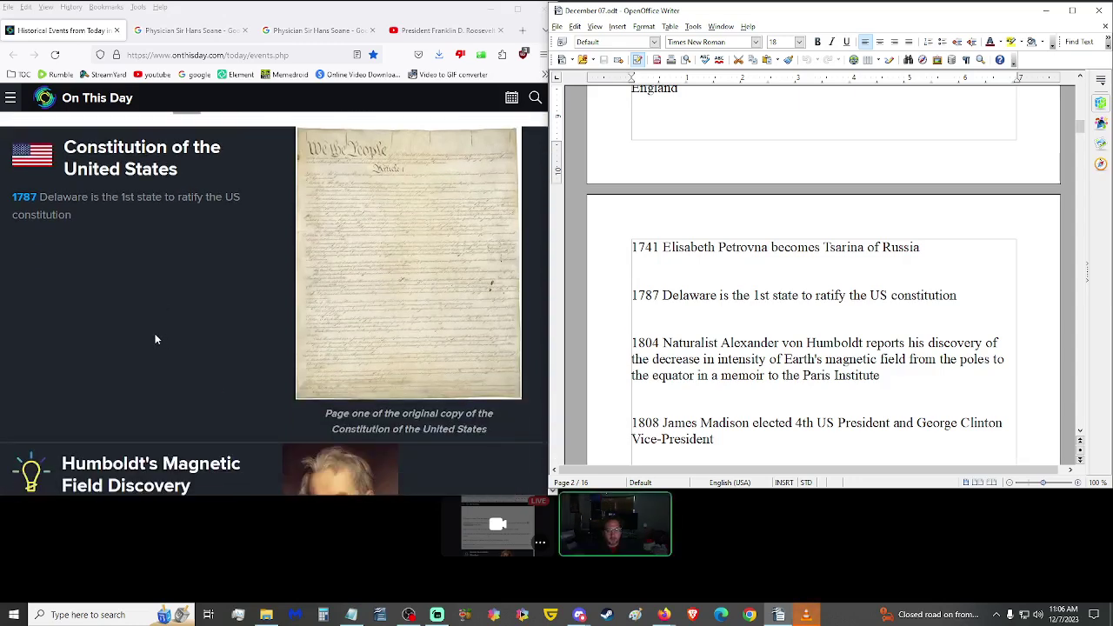
{"action": "scroll", "coordinate": [155, 339], "scroll_direction": "down", "scroll_amount": 1}
{"action": "scroll", "coordinate": [156, 339], "scroll_direction": "down", "scroll_amount": 4}
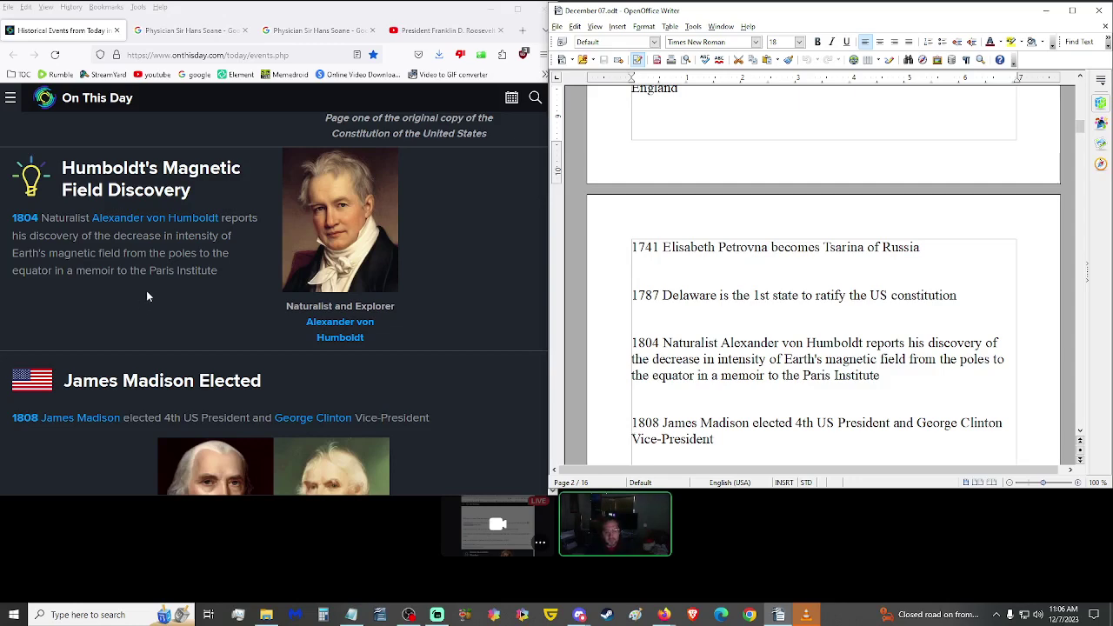
Step: Read the 1804 Humboldt's Magnetic Field Discovery entry, highlighting its wording on the discovery and the Paris Institute memoir
{"action": "left_click_drag", "start_coordinate": [186, 270], "coordinate": [72, 238]}
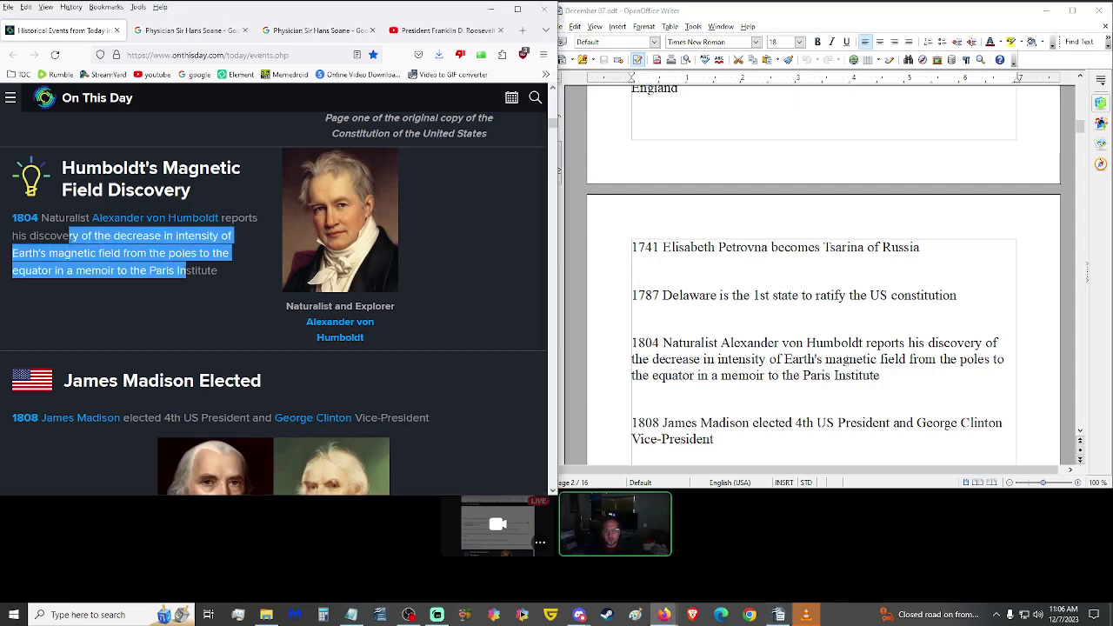
{"action": "left_click", "coordinate": [251, 281]}
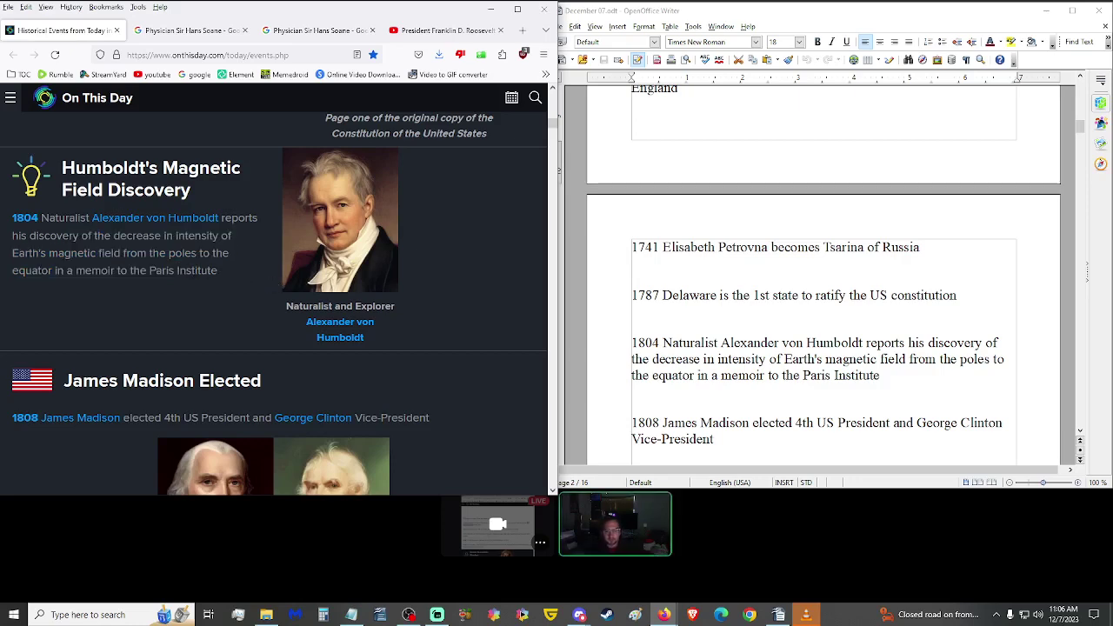
{"action": "left_click_drag", "start_coordinate": [195, 270], "coordinate": [89, 236]}
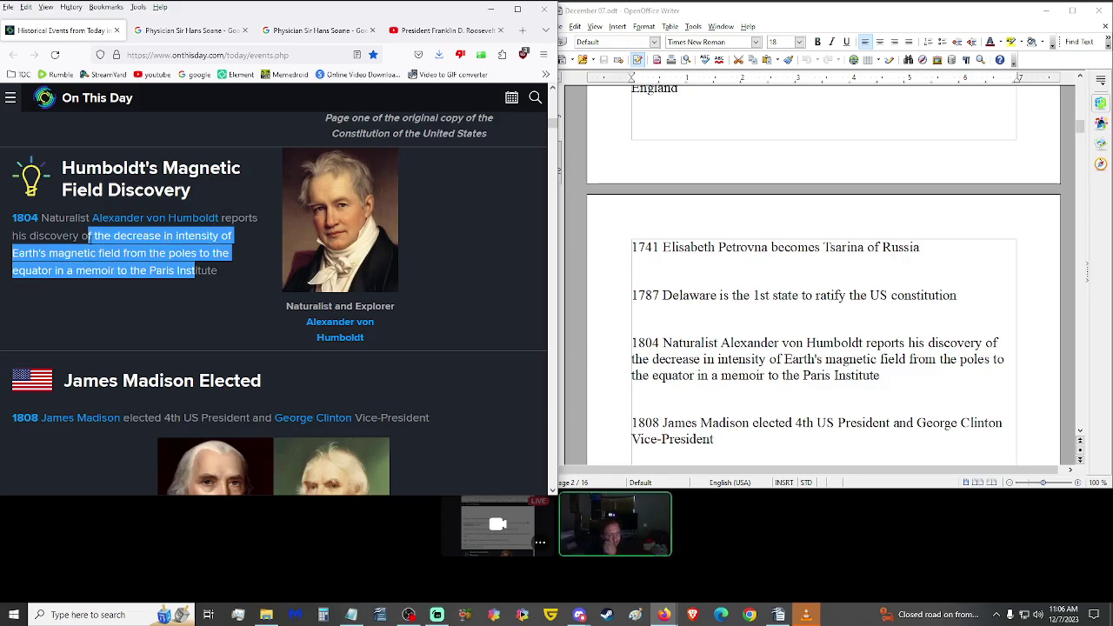
{"action": "left_click", "coordinate": [92, 239]}
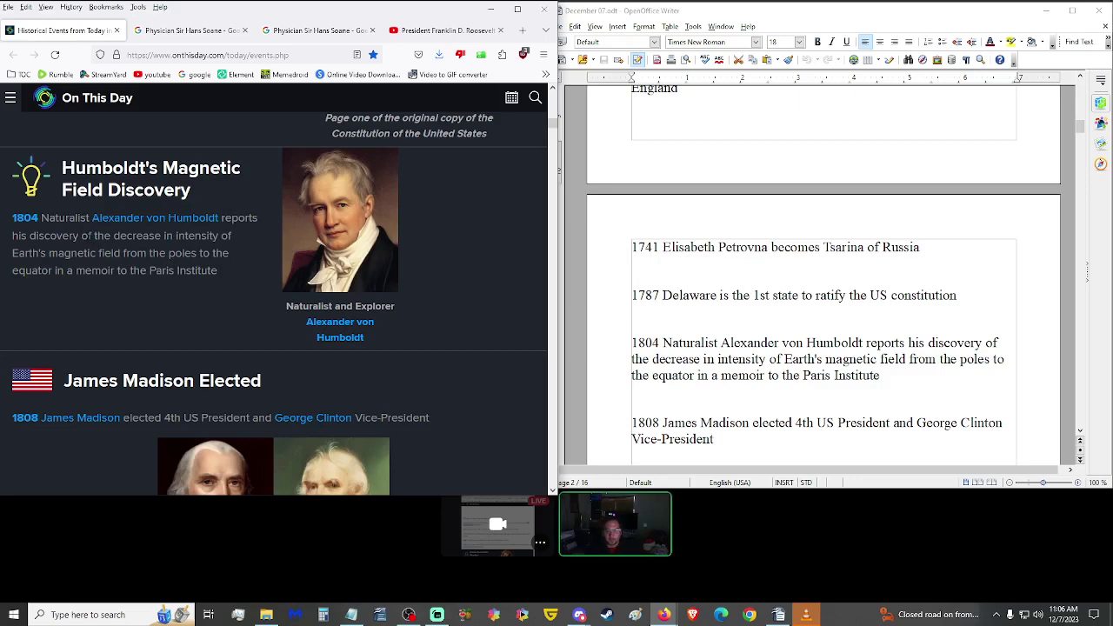
{"action": "left_click_drag", "start_coordinate": [88, 235], "coordinate": [41, 217]}
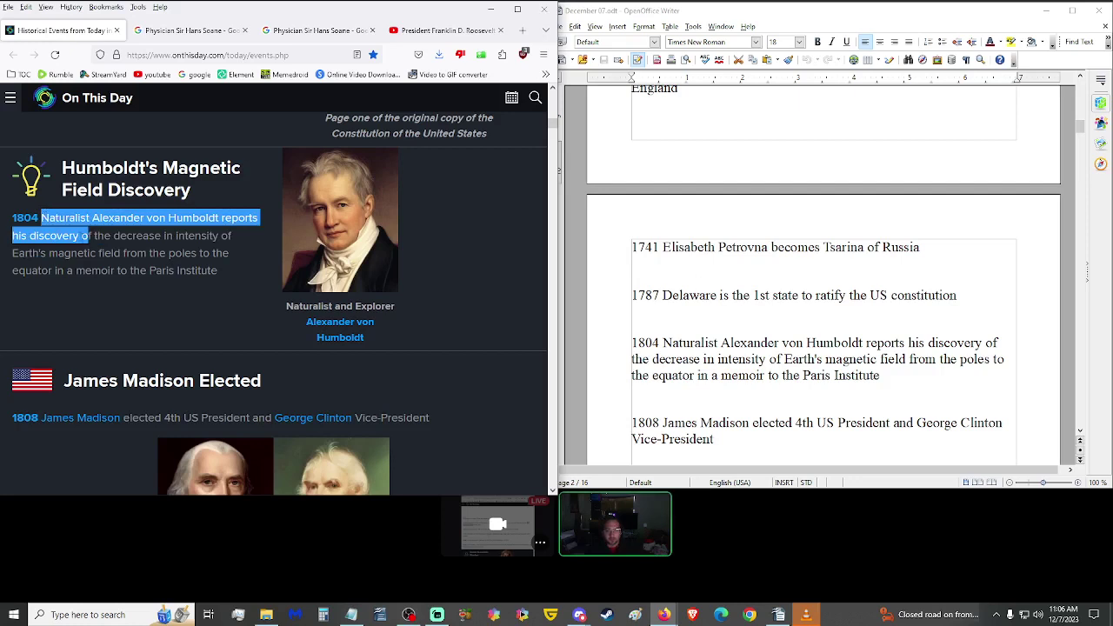
{"action": "left_click", "coordinate": [41, 217]}
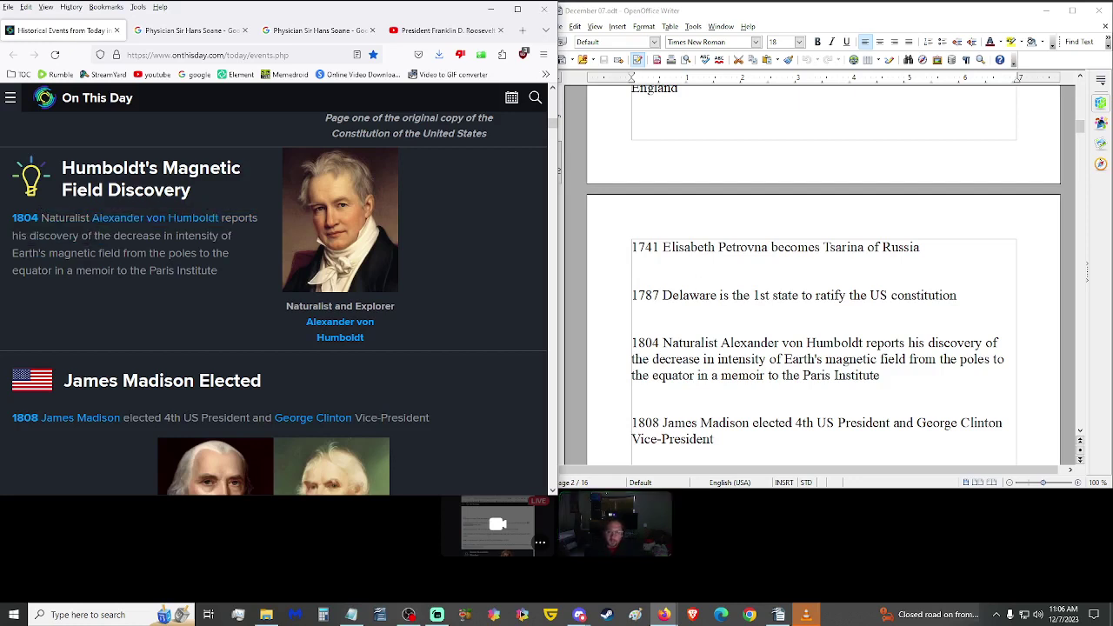
{"action": "left_click_drag", "start_coordinate": [88, 235], "coordinate": [41, 217]}
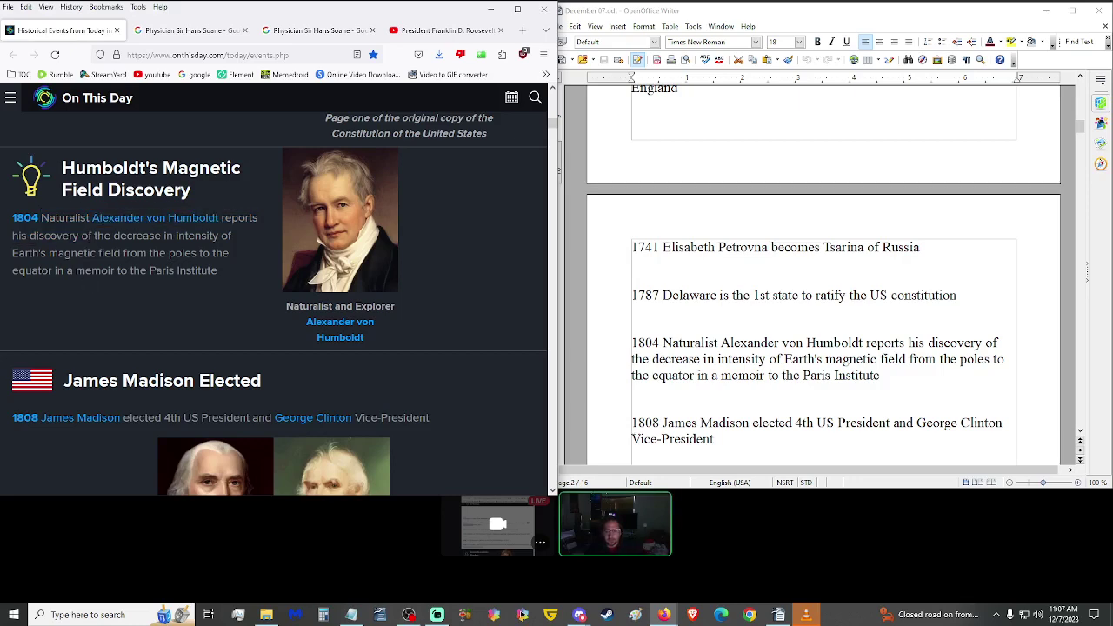
{"action": "left_click", "coordinate": [143, 268]}
{"action": "scroll", "coordinate": [144, 268], "scroll_direction": "down", "scroll_amount": 2}
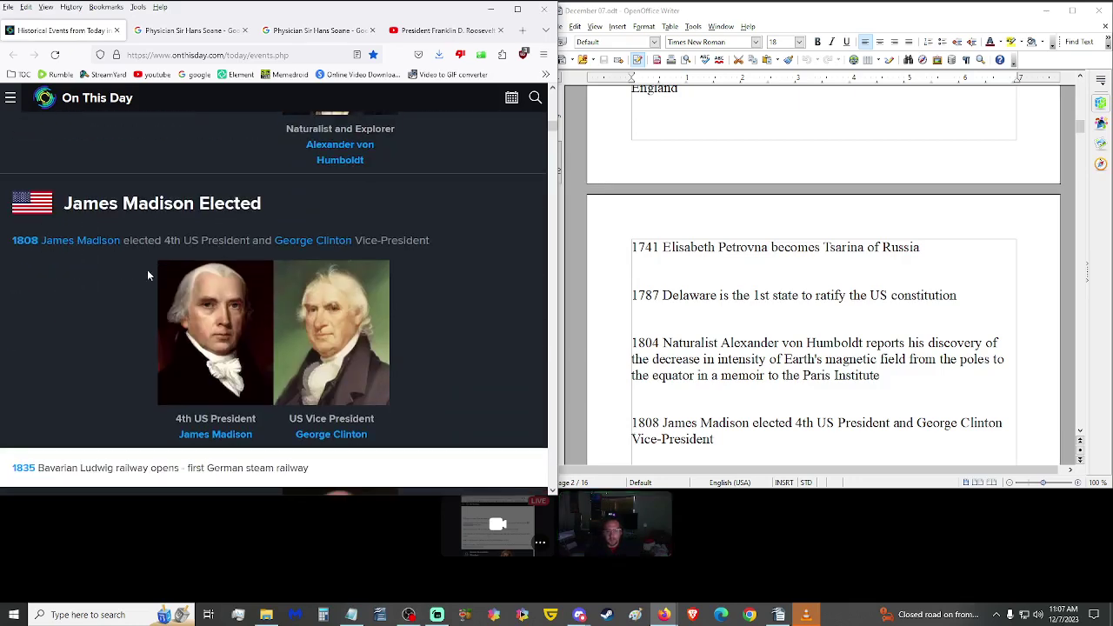
{"action": "scroll", "coordinate": [131, 278], "scroll_direction": "up", "scroll_amount": 3}
{"action": "left_click_drag", "start_coordinate": [219, 331], "coordinate": [74, 294]}
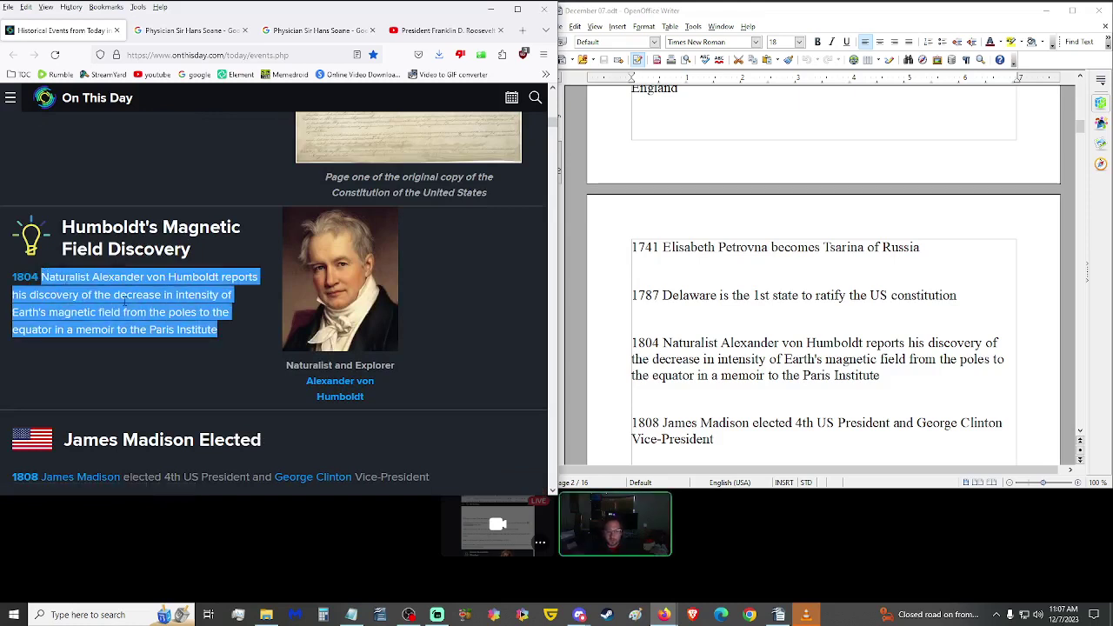
{"action": "left_click", "coordinate": [84, 298]}
Step: Review the 1808 James Madison entry, search Google for "is george clinton related to snoop dogg", and look through the results
{"action": "scroll", "coordinate": [85, 297], "scroll_direction": "down", "scroll_amount": 3}
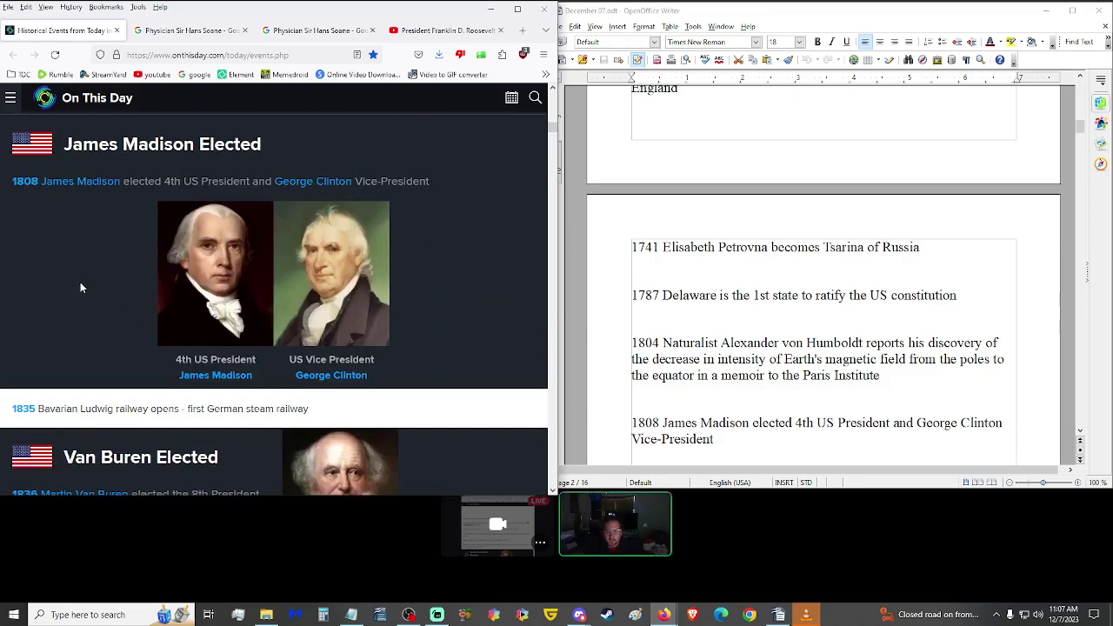
{"action": "scroll", "coordinate": [826, 331], "scroll_direction": "down", "scroll_amount": 2}
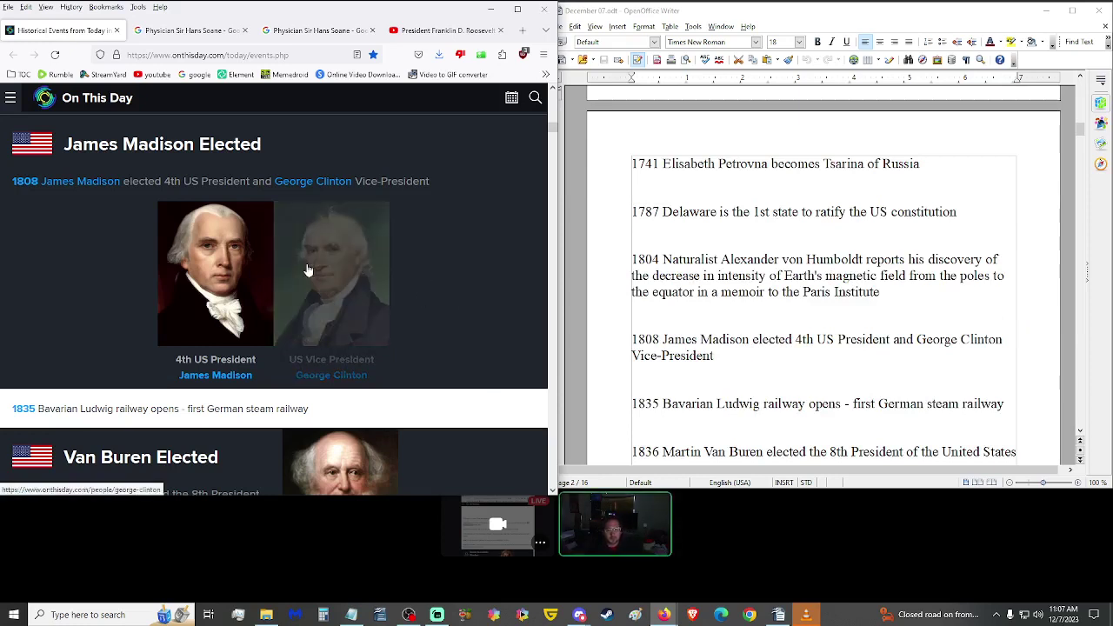
{"action": "left_click", "coordinate": [193, 34]}
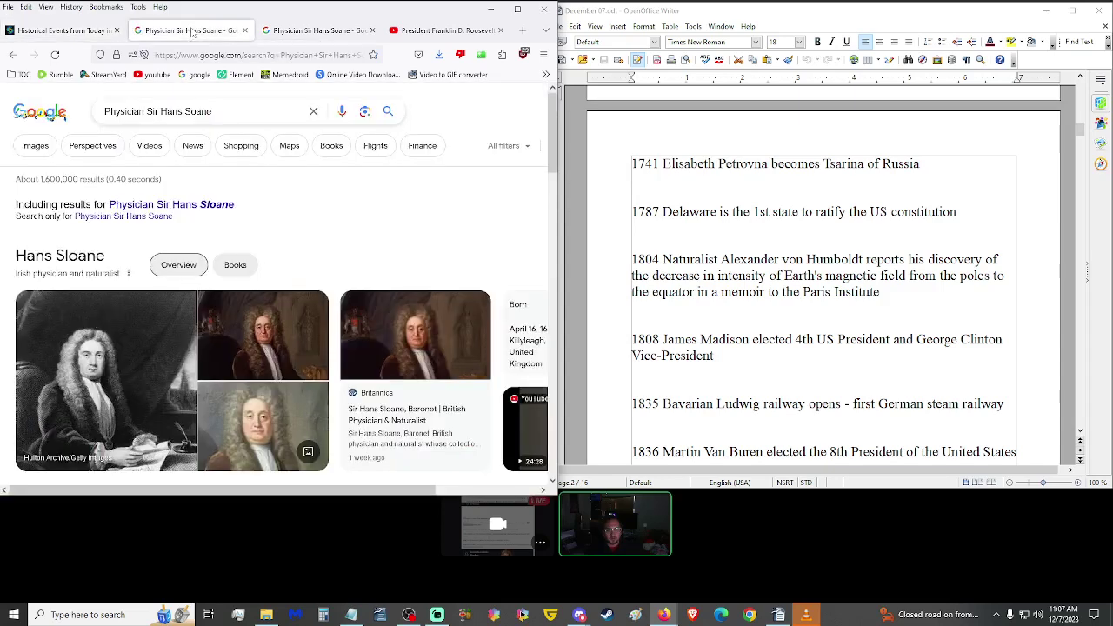
{"action": "triple_click", "coordinate": [261, 111]}
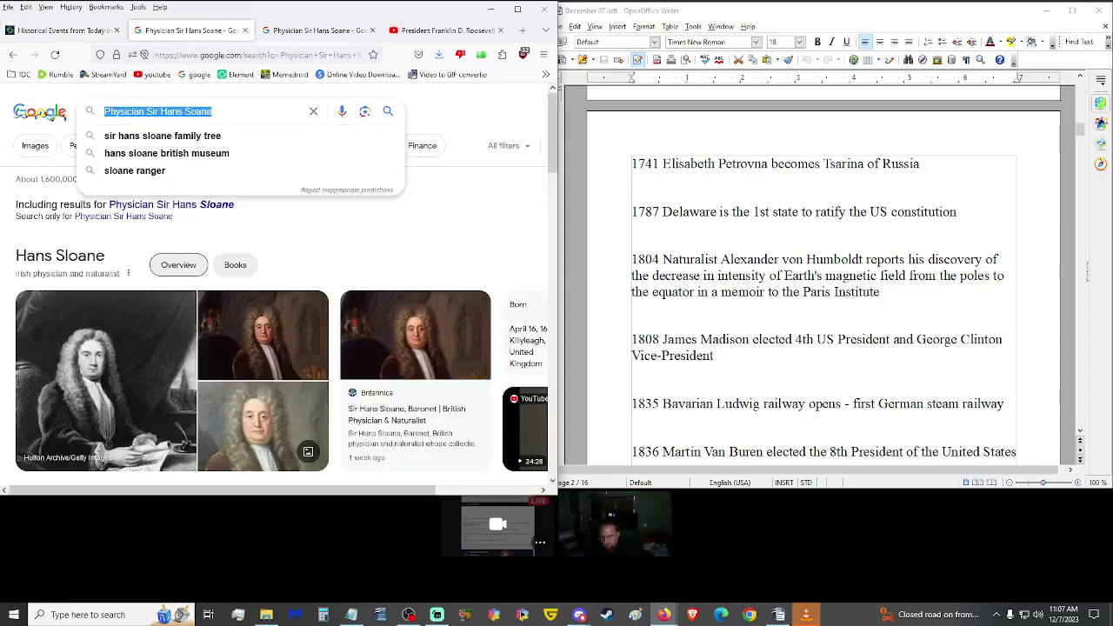
{"action": "type", "text": "is george cl"}
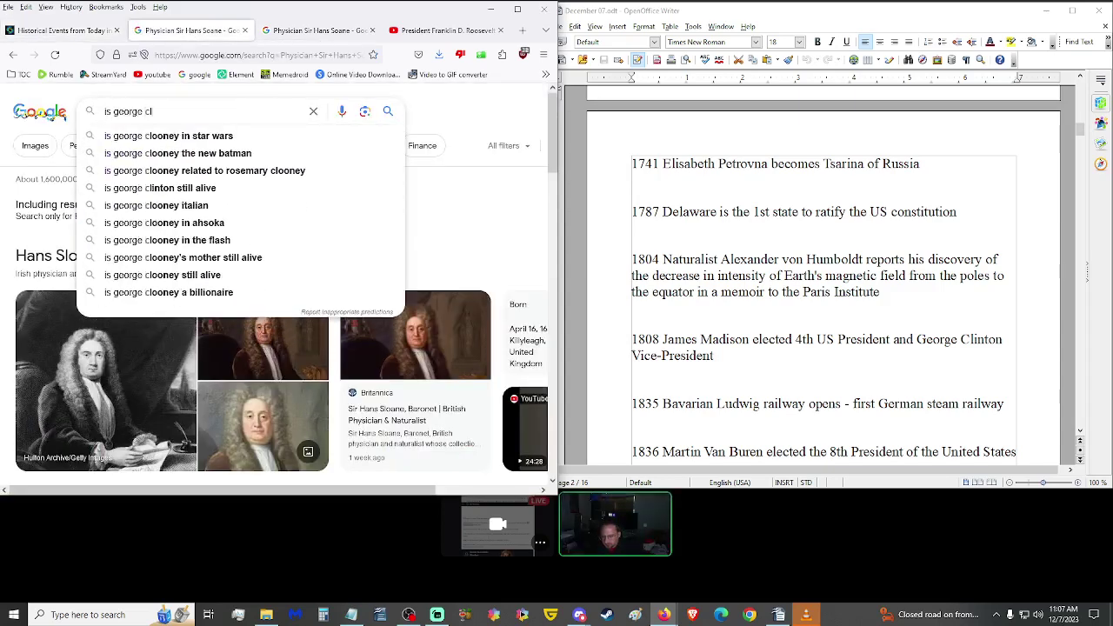
{"action": "type", "text": "inton related"}
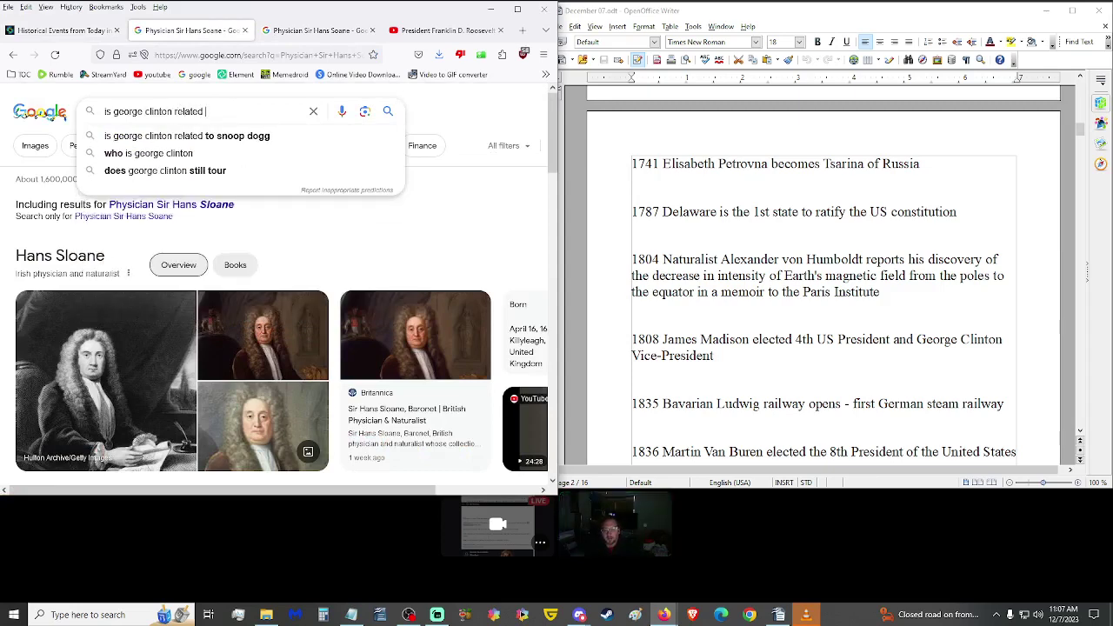
{"action": "left_click", "coordinate": [240, 135]}
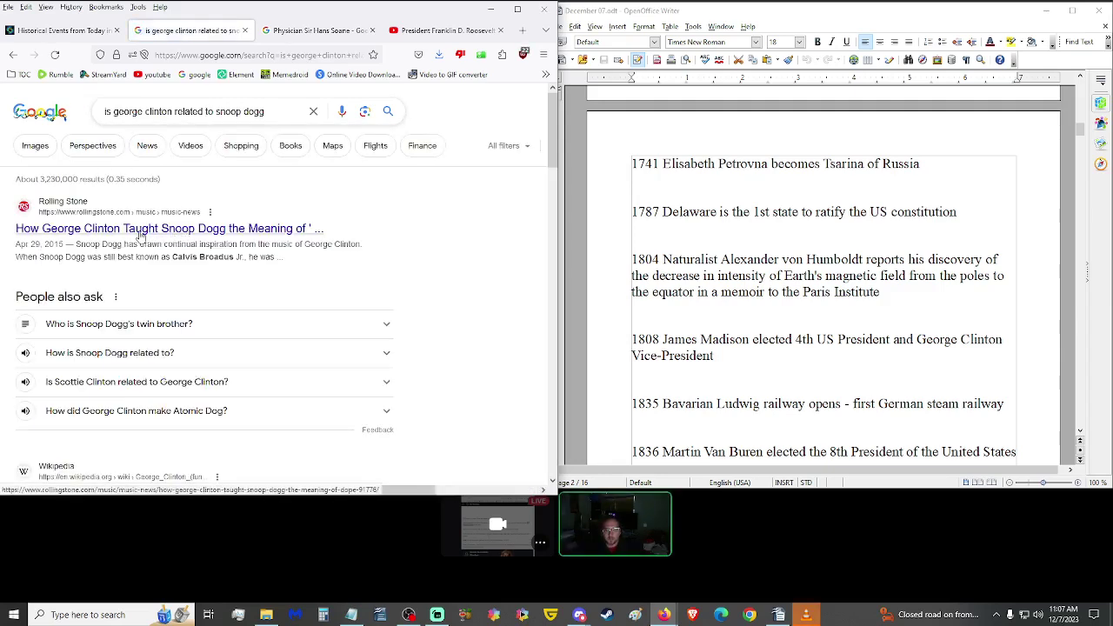
{"action": "scroll", "coordinate": [139, 235], "scroll_direction": "down", "scroll_amount": 3}
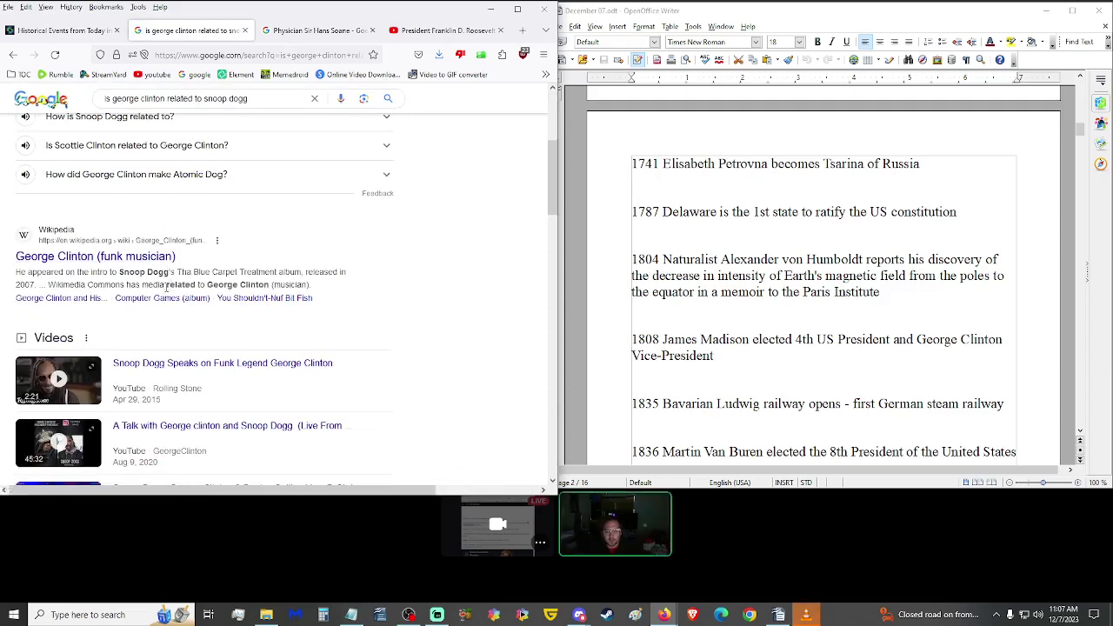
{"action": "scroll", "coordinate": [267, 368], "scroll_direction": "up", "scroll_amount": 3}
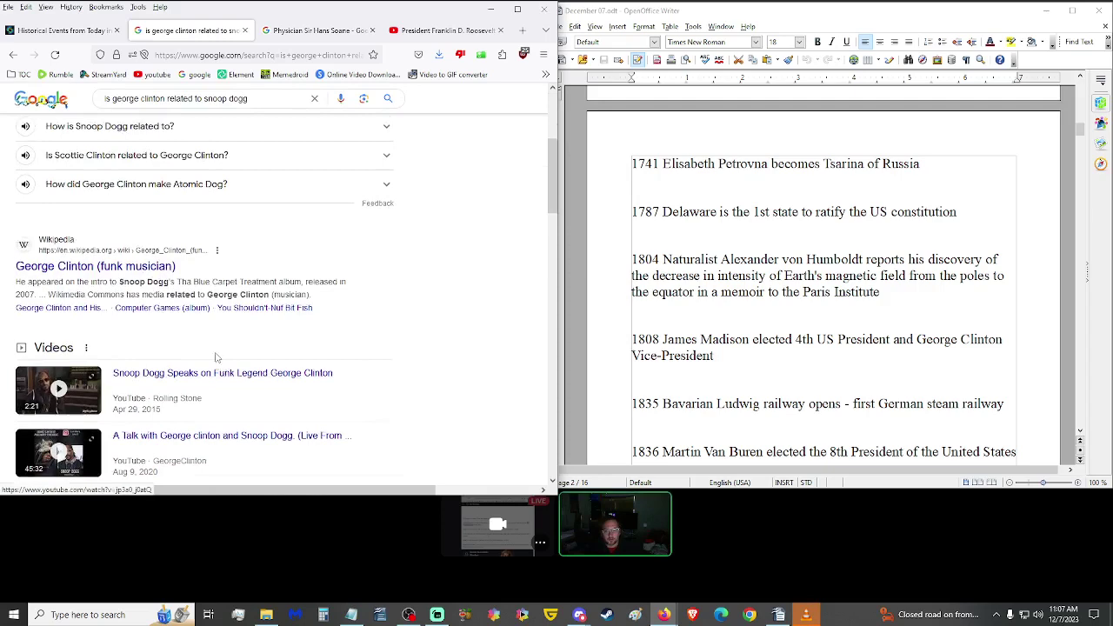
Step: Check the 1808 entry's George Clinton again and change the Google search to "is george clinton related to bill clinton"
{"action": "left_click", "coordinate": [66, 29]}
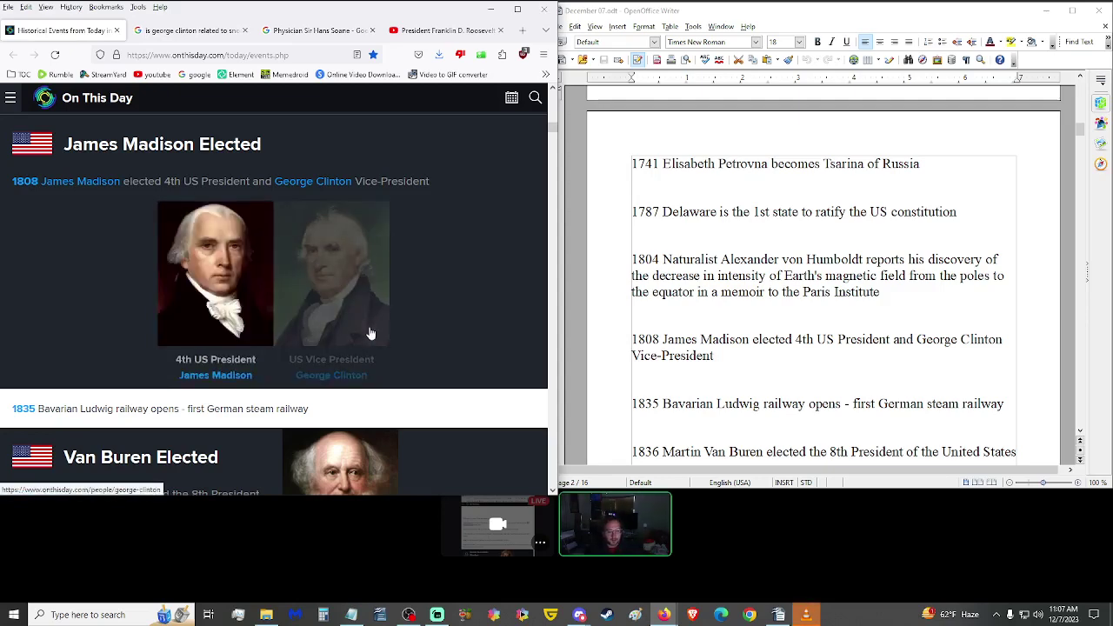
{"action": "left_click", "coordinate": [174, 30]}
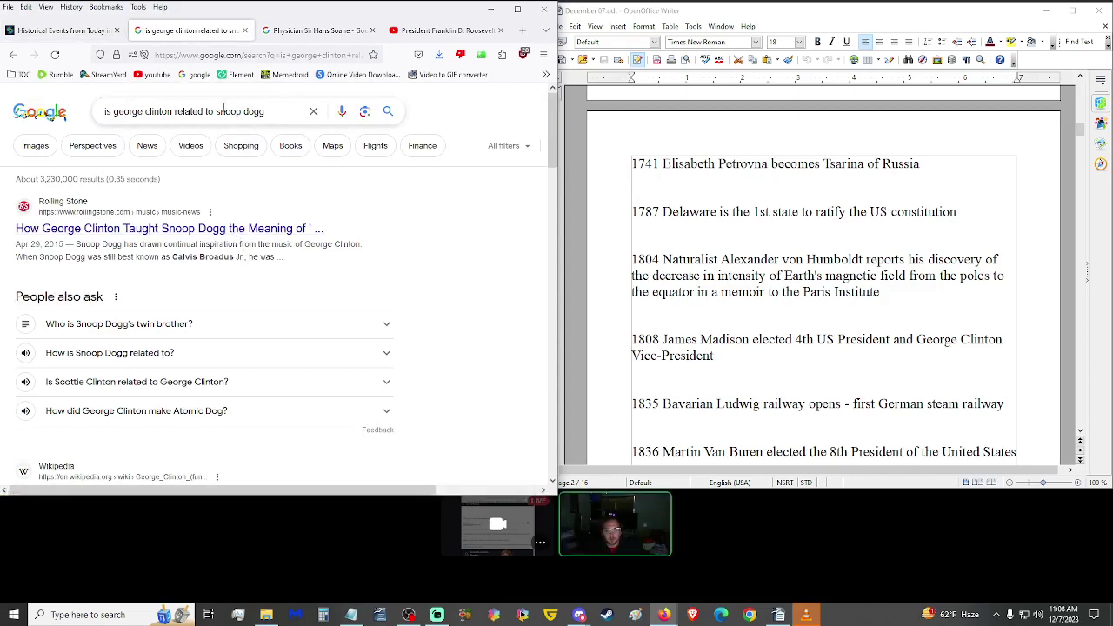
{"action": "left_click_drag", "start_coordinate": [217, 112], "coordinate": [264, 111]}
{"action": "type", "text": "bill"}
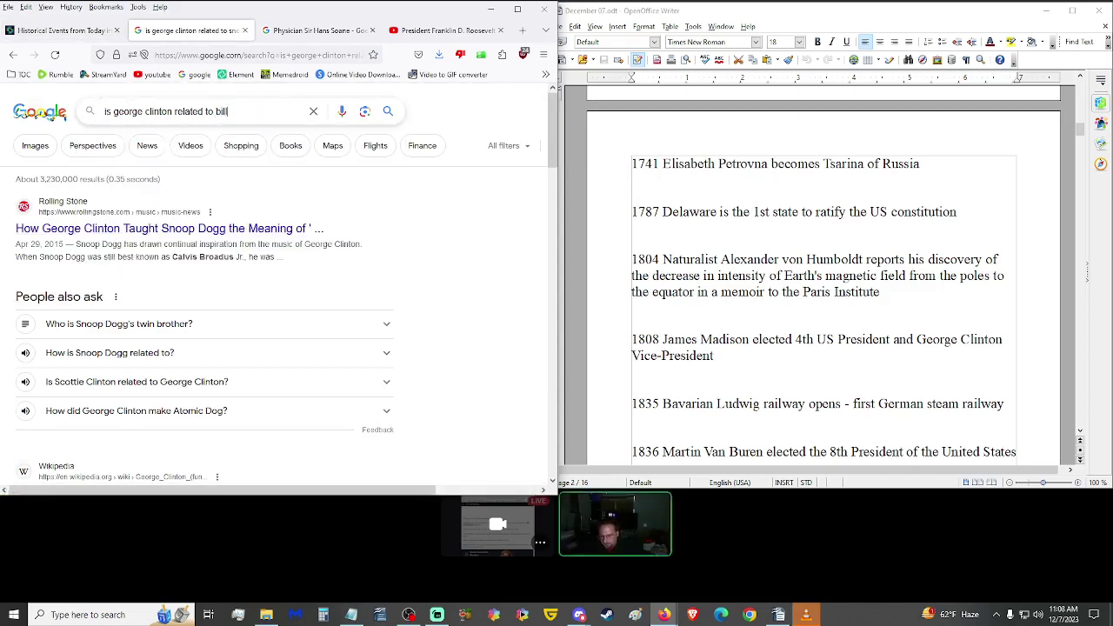
{"action": "type", "text": " clinton"}
{"action": "key", "text": "Return"}
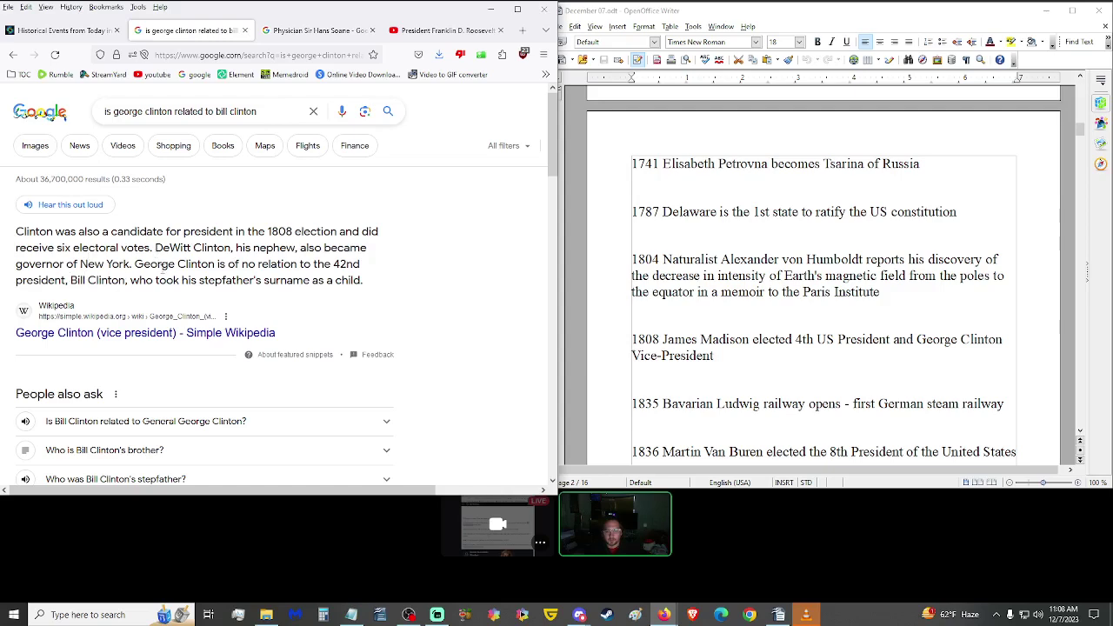
Step: Open the Simple Wikipedia article George Clinton (vice president) in a new tab and add its link to the Notepad list, labelled "Clinton" with his first name
{"action": "middle_click", "coordinate": [99, 337]}
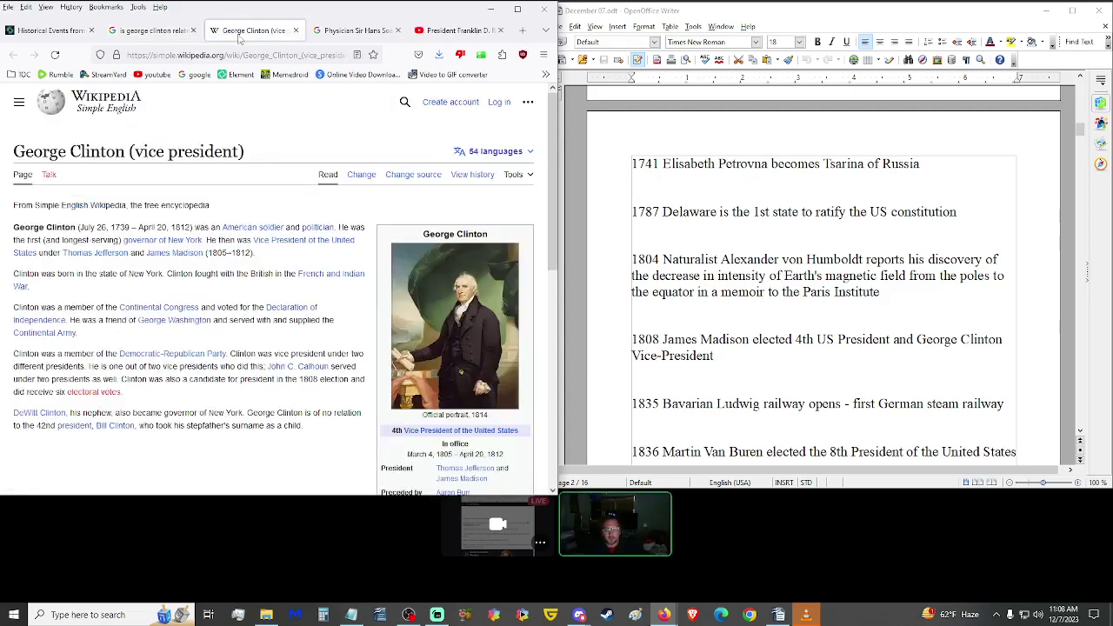
{"action": "key", "text": "ctrl+l"}
{"action": "key", "text": "ctrl+c"}
{"action": "key", "text": "alt+Tab"}
{"action": "key", "text": "Tab"}
{"action": "key", "text": "Tab"}
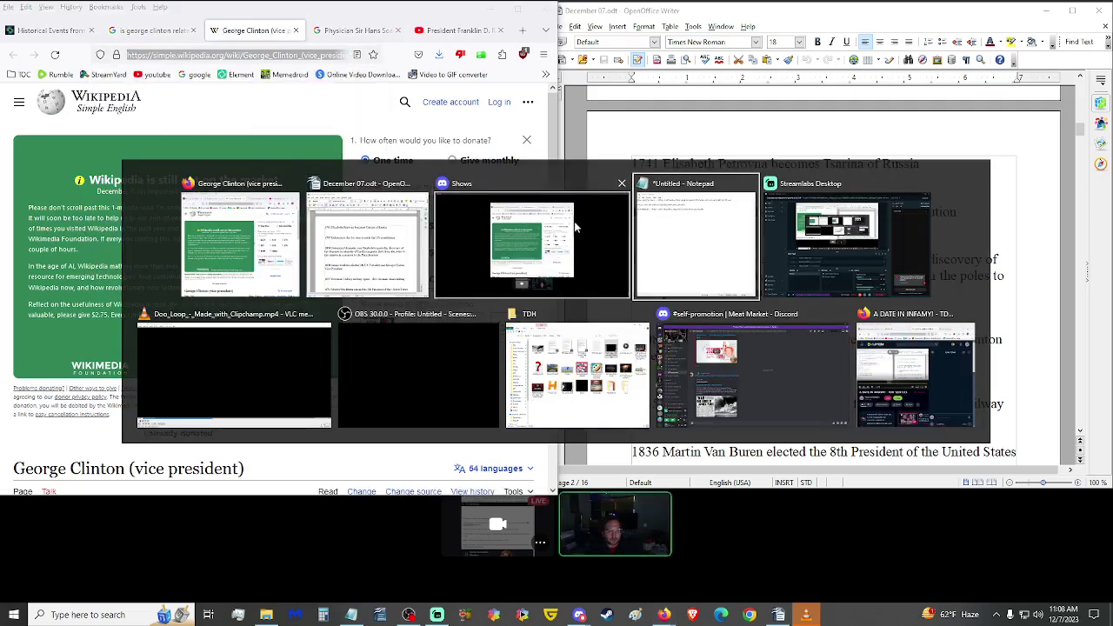
{"action": "type", "text": "George "}
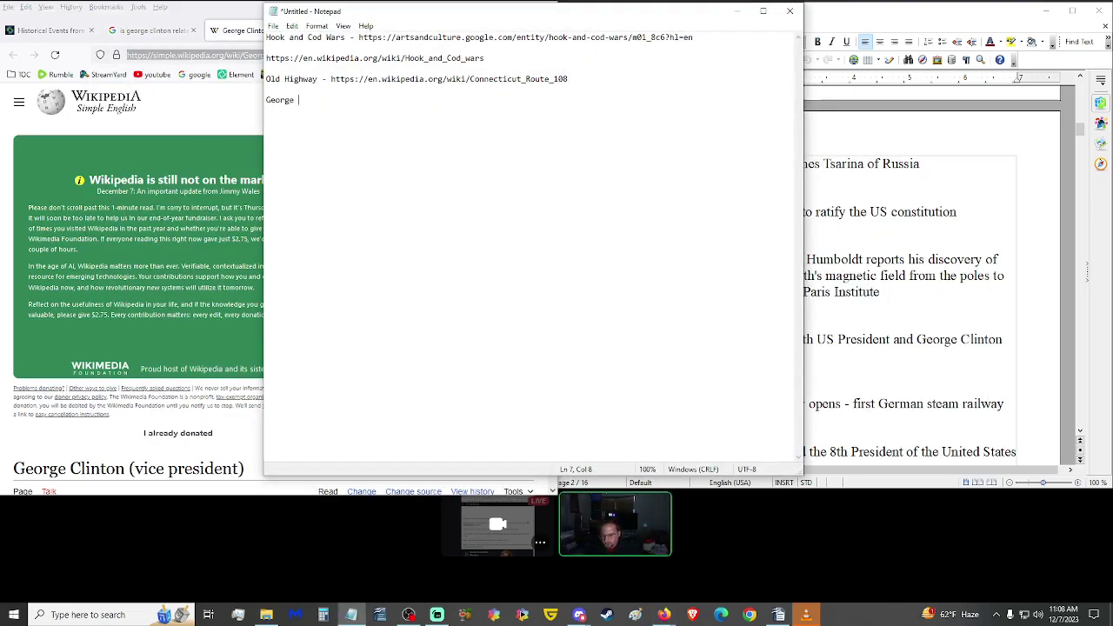
{"action": "type", "text": "Clinton -"}
{"action": "key", "text": "ctrl+v"}
{"action": "key", "text": "Return"}
{"action": "key", "text": "Return"}
Step: Reread the Google answer with Notepad minimized, and return to On This Day to review the 1835 and 1836 entries alongside the script
{"action": "left_click", "coordinate": [149, 29]}
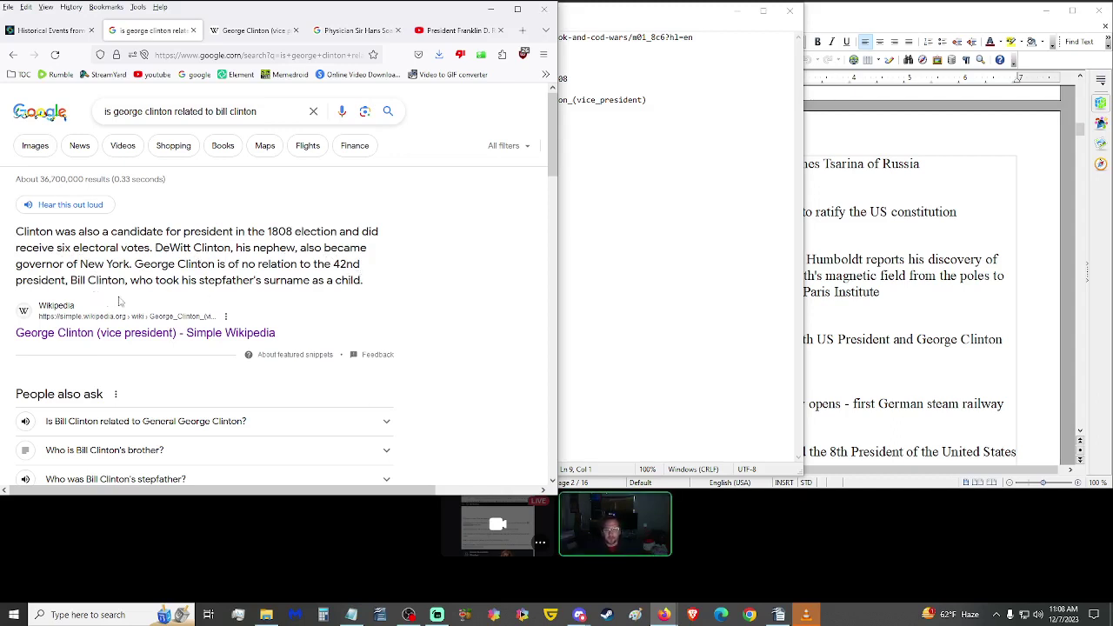
{"action": "left_click", "coordinate": [736, 13]}
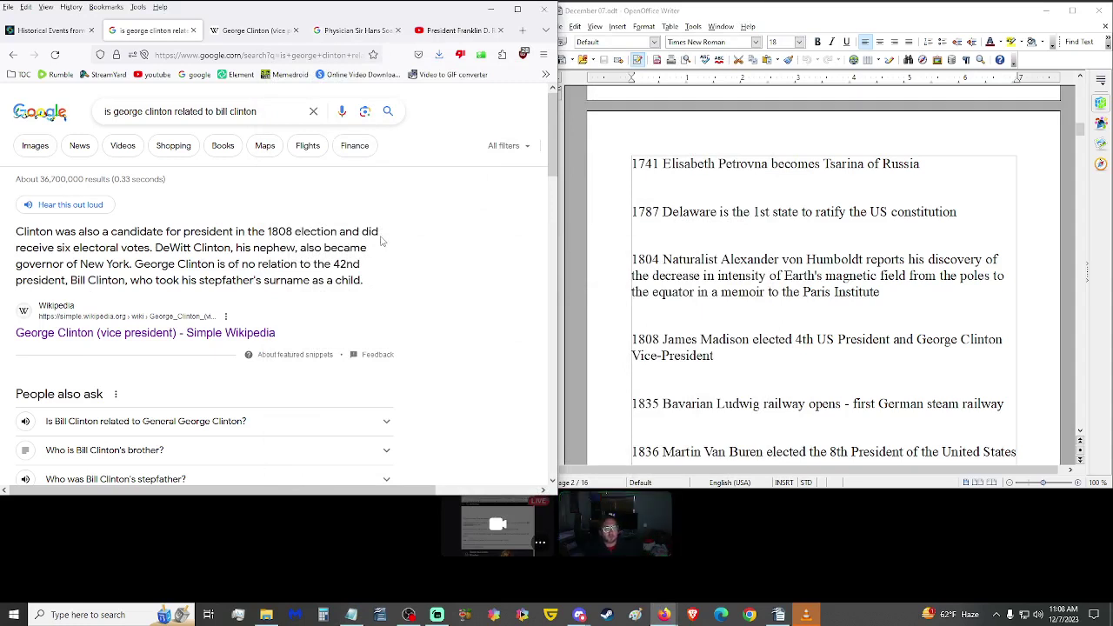
{"action": "left_click", "coordinate": [58, 32]}
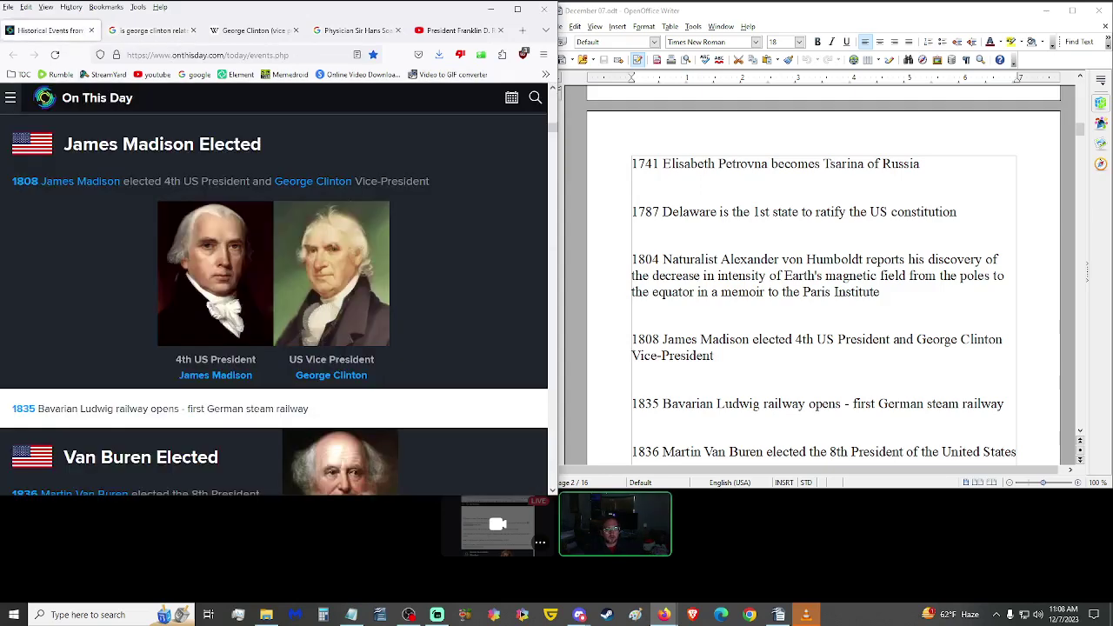
{"action": "scroll", "coordinate": [462, 225], "scroll_direction": "down", "scroll_amount": 1}
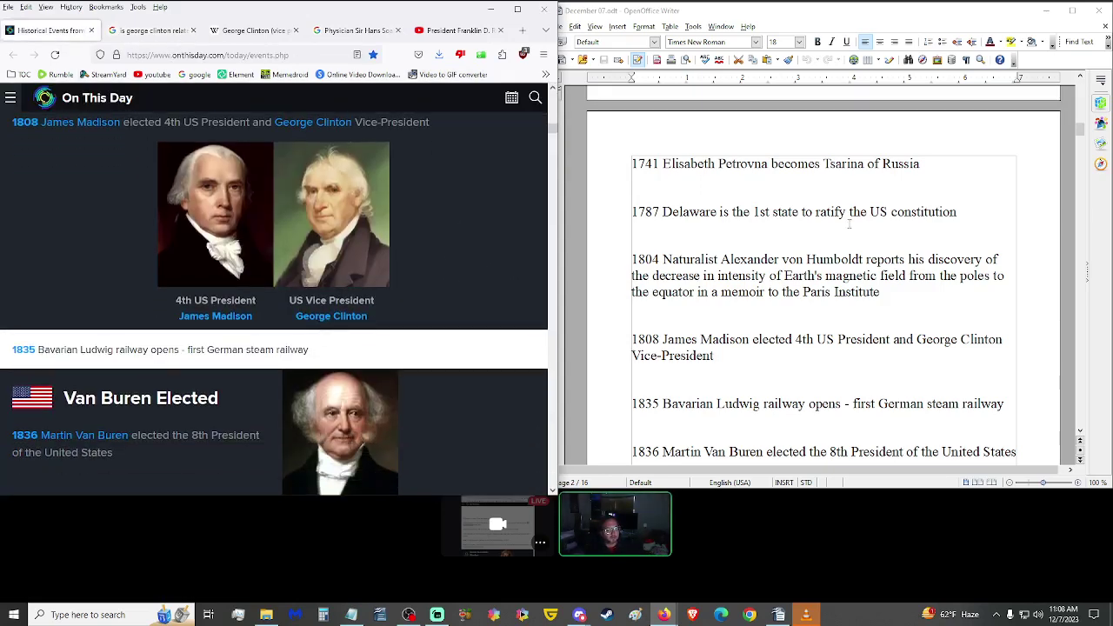
{"action": "scroll", "coordinate": [802, 228], "scroll_direction": "down", "scroll_amount": 2}
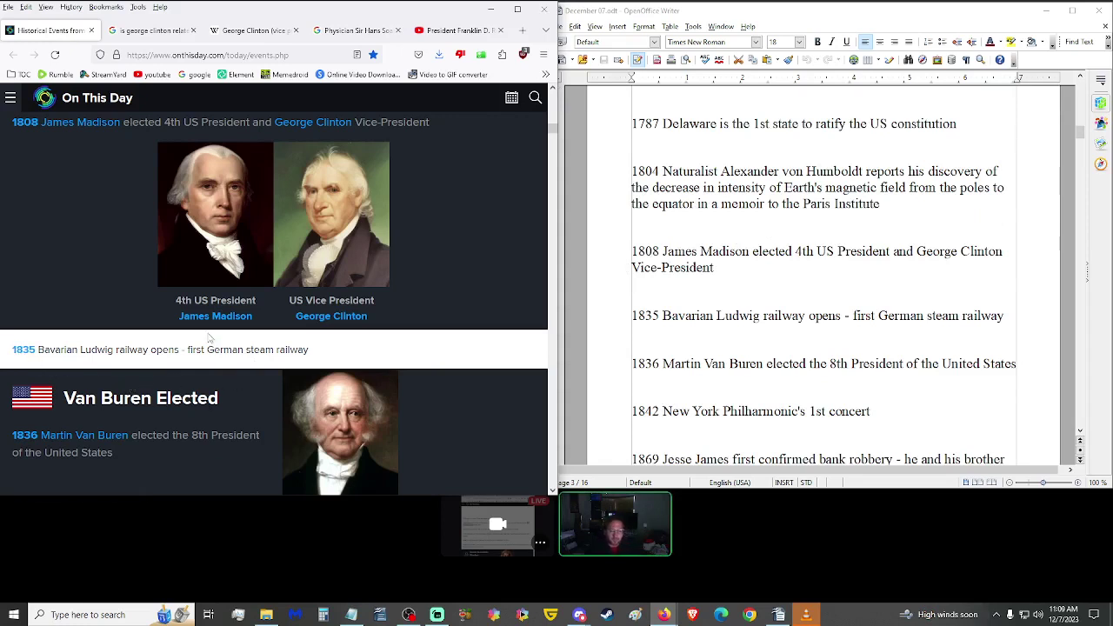
{"action": "scroll", "coordinate": [217, 358], "scroll_direction": "down", "scroll_amount": 1}
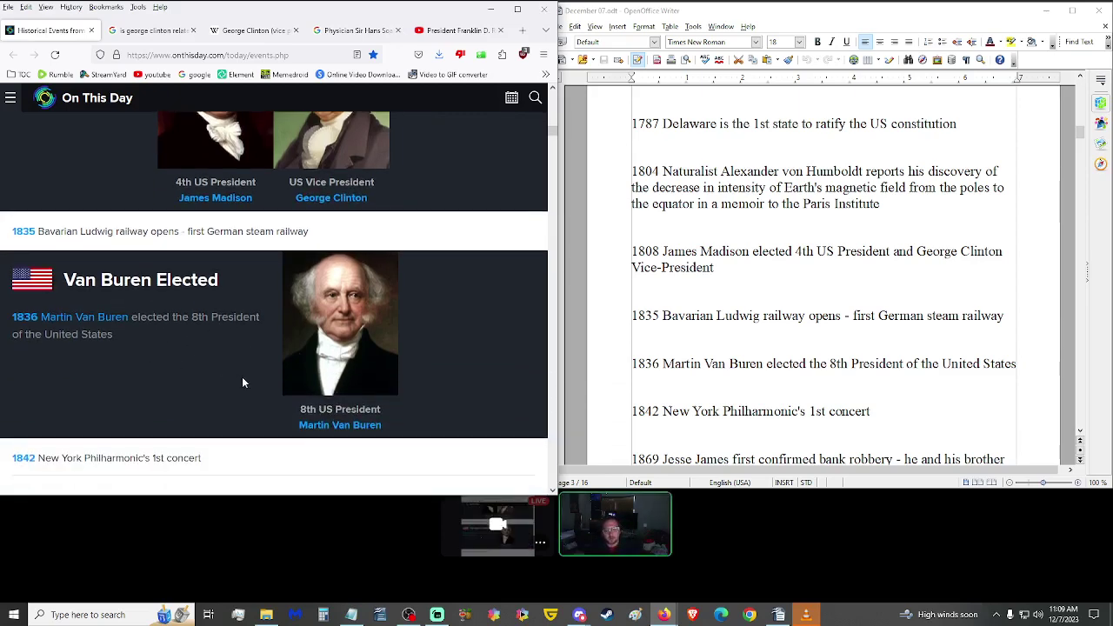
{"action": "scroll", "coordinate": [667, 334], "scroll_direction": "down", "scroll_amount": 2}
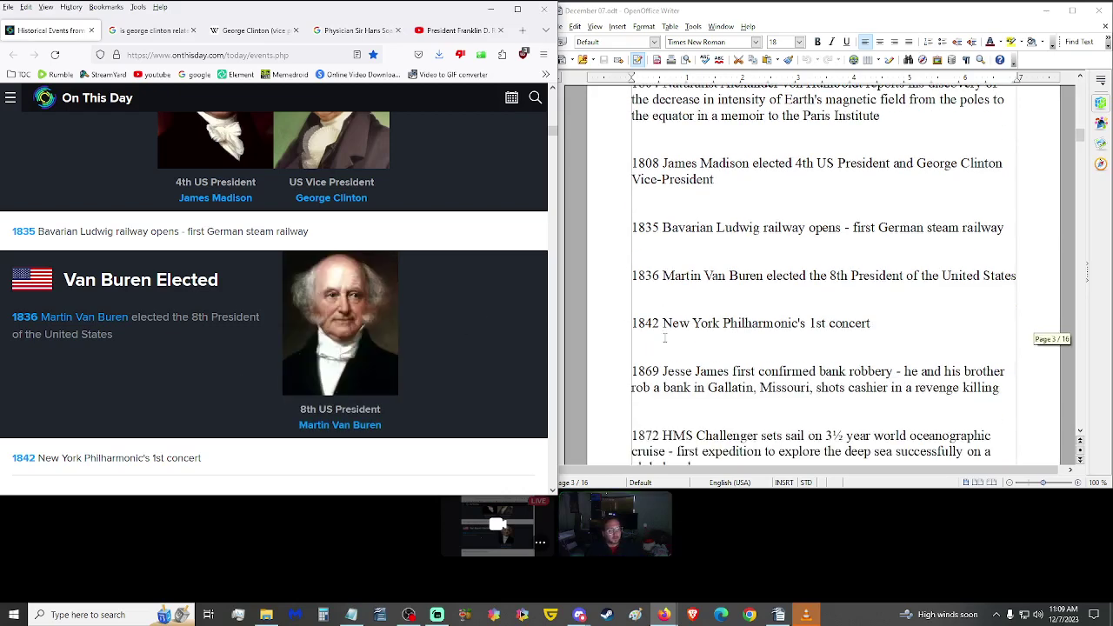
Step: Review the 1842 New York Philharmonic, 1869 Jesse James and 1872 HMS Challenger entries on On This Day alongside the script
{"action": "scroll", "coordinate": [651, 293], "scroll_direction": "down", "scroll_amount": 1}
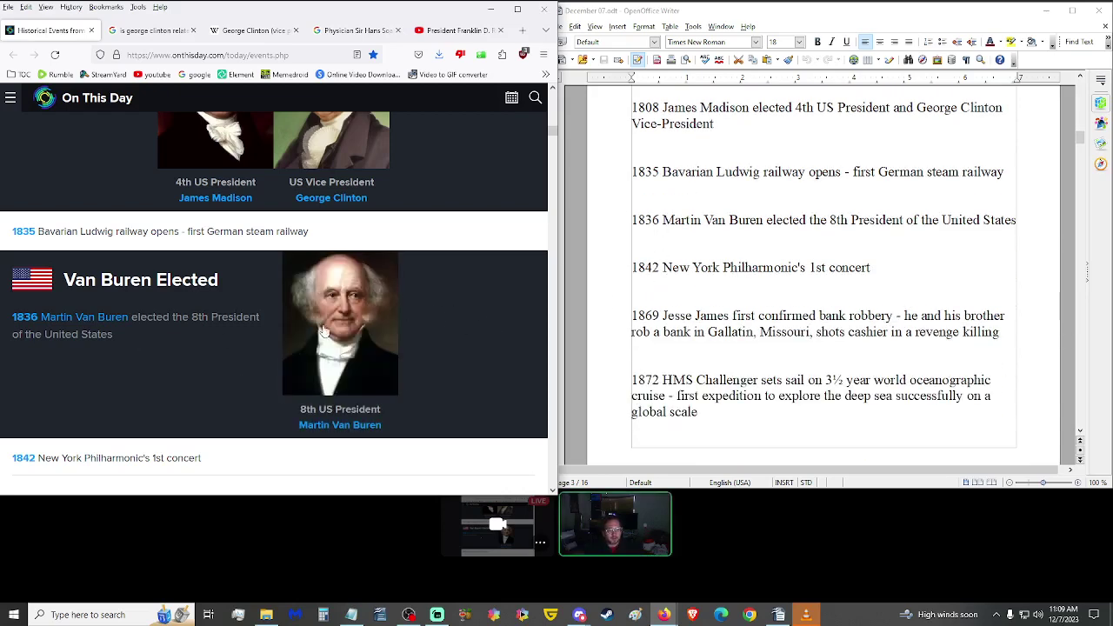
{"action": "scroll", "coordinate": [443, 333], "scroll_direction": "down", "scroll_amount": 1}
{"action": "scroll", "coordinate": [444, 334], "scroll_direction": "down", "scroll_amount": 2}
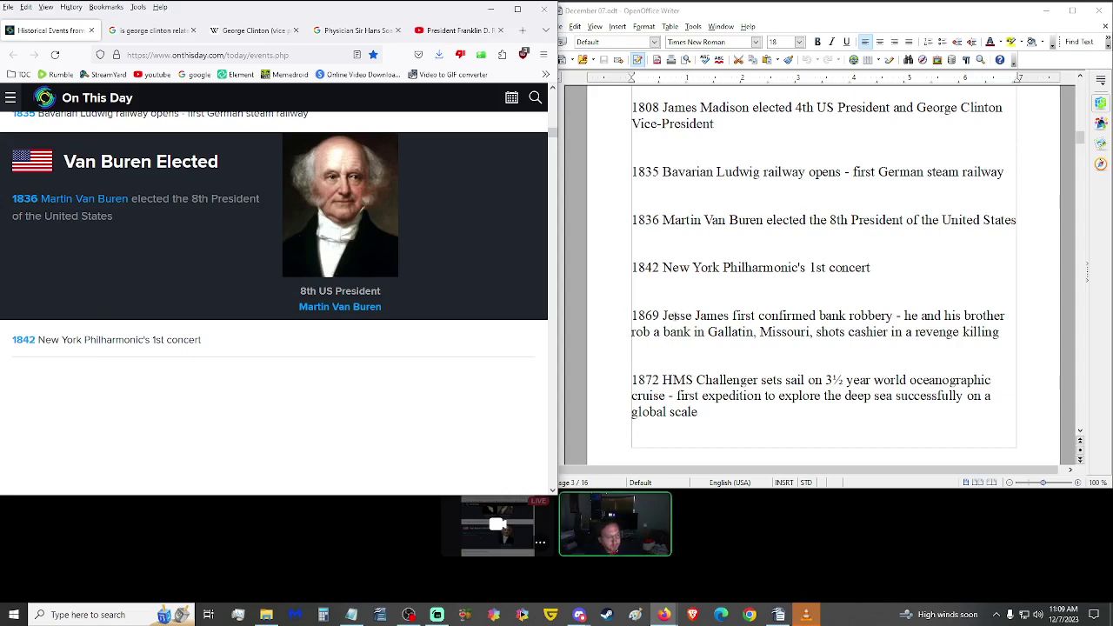
{"action": "scroll", "coordinate": [677, 323], "scroll_direction": "down", "scroll_amount": 3}
{"action": "scroll", "coordinate": [389, 374], "scroll_direction": "down", "scroll_amount": 3}
{"action": "scroll", "coordinate": [389, 374], "scroll_direction": "down", "scroll_amount": 5}
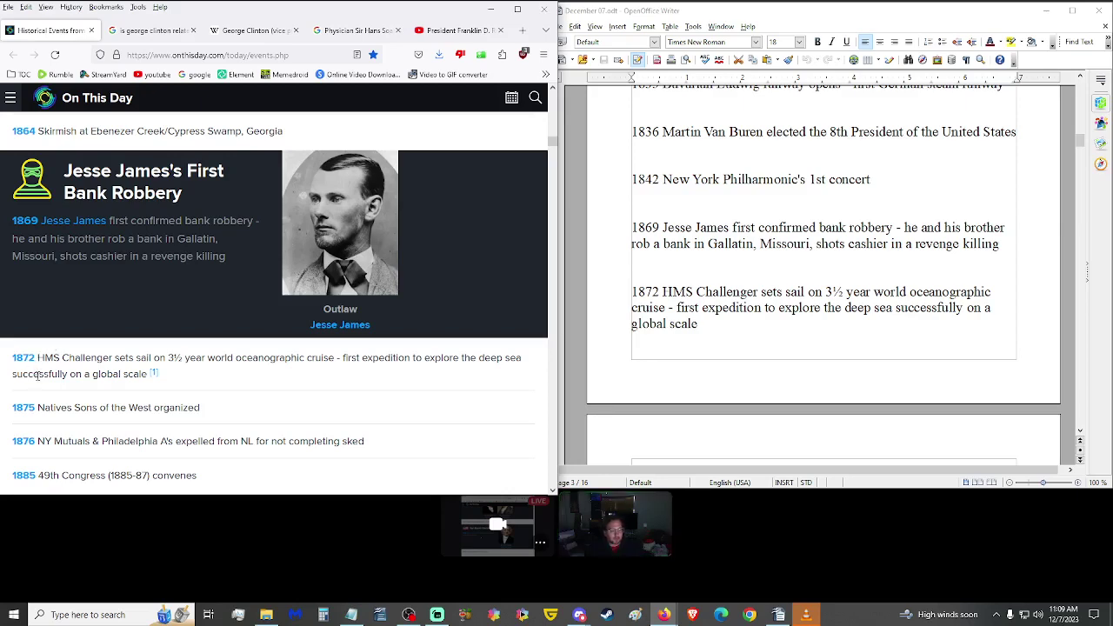
{"action": "scroll", "coordinate": [37, 357], "scroll_direction": "down", "scroll_amount": 3}
{"action": "scroll", "coordinate": [727, 344], "scroll_direction": "down", "scroll_amount": 1}
{"action": "scroll", "coordinate": [728, 344], "scroll_direction": "down", "scroll_amount": 1}
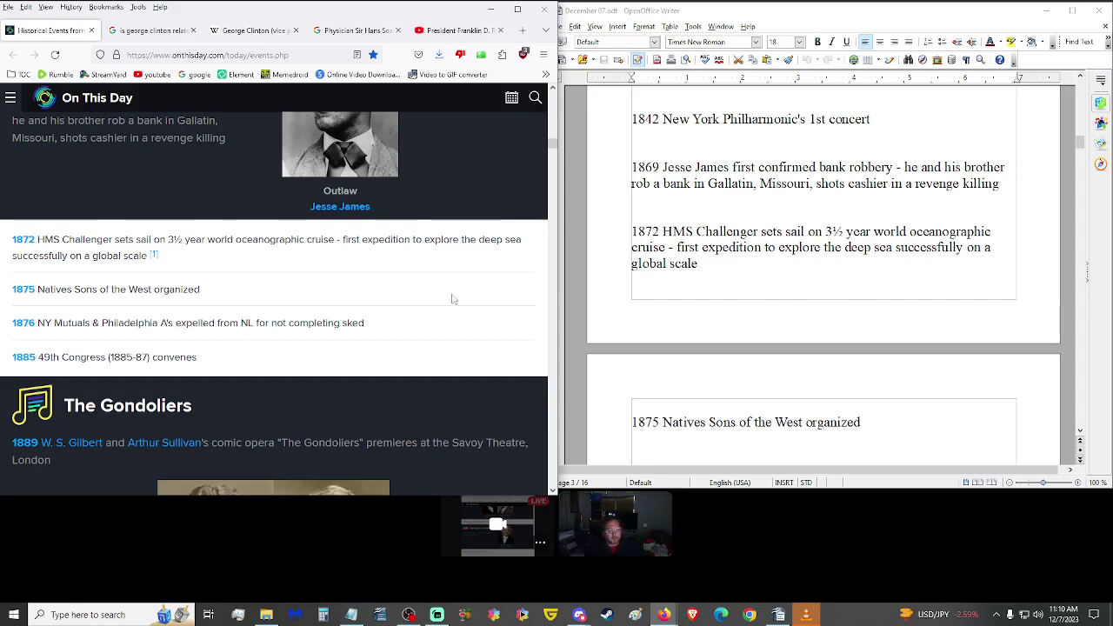
Step: Copy "Natives Sons of the West" from the script's 1875 entry and search Google for it in the existing search tab
{"action": "scroll", "coordinate": [720, 277], "scroll_direction": "down", "scroll_amount": 1}
{"action": "scroll", "coordinate": [719, 280], "scroll_direction": "down", "scroll_amount": 2}
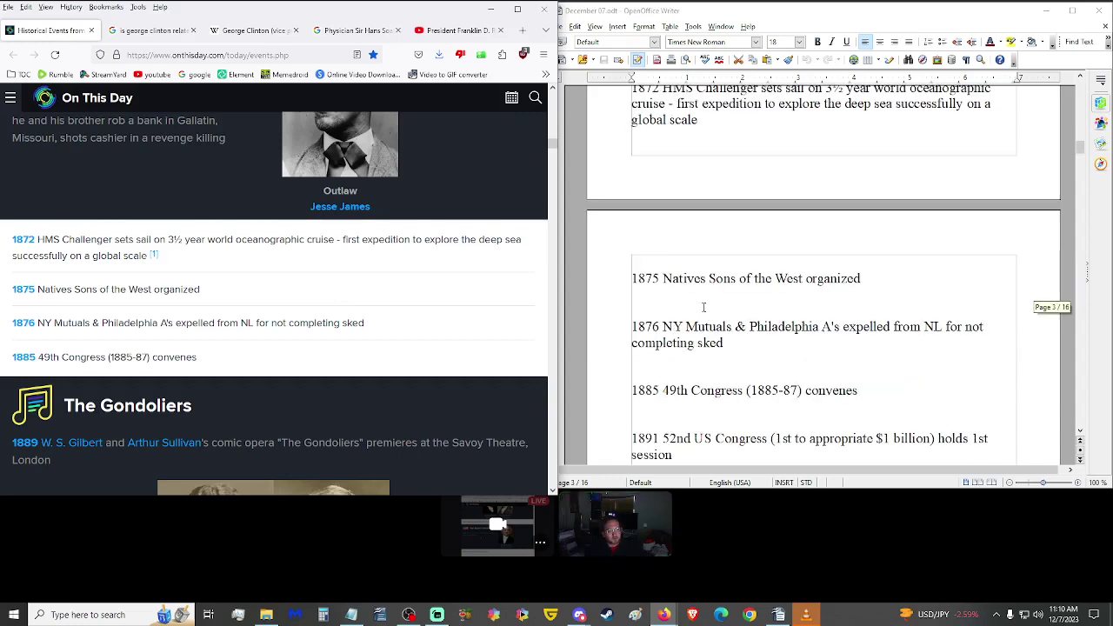
{"action": "left_click", "coordinate": [659, 276]}
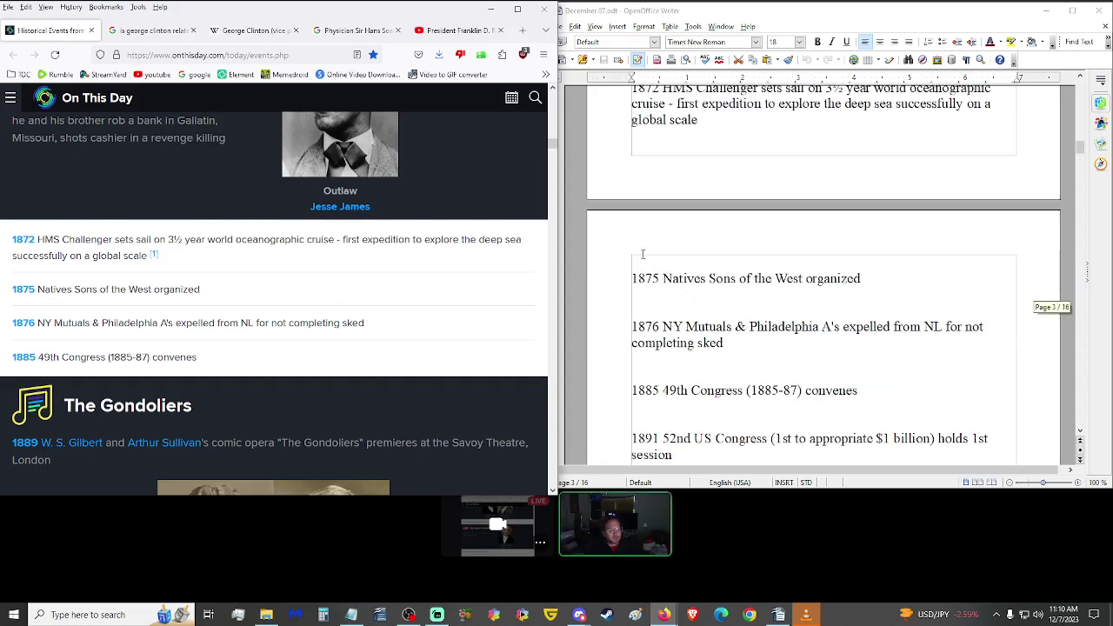
{"action": "scroll", "coordinate": [183, 296], "scroll_direction": "down", "scroll_amount": 1}
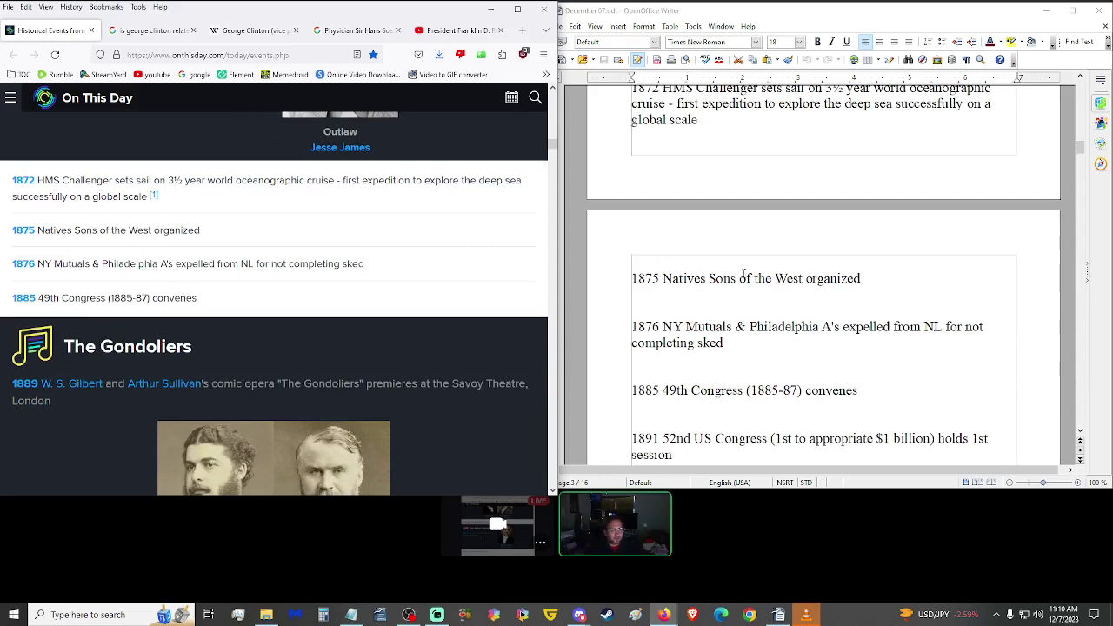
{"action": "left_click_drag", "start_coordinate": [803, 279], "coordinate": [662, 279]}
{"action": "key", "text": "ctrl+c"}
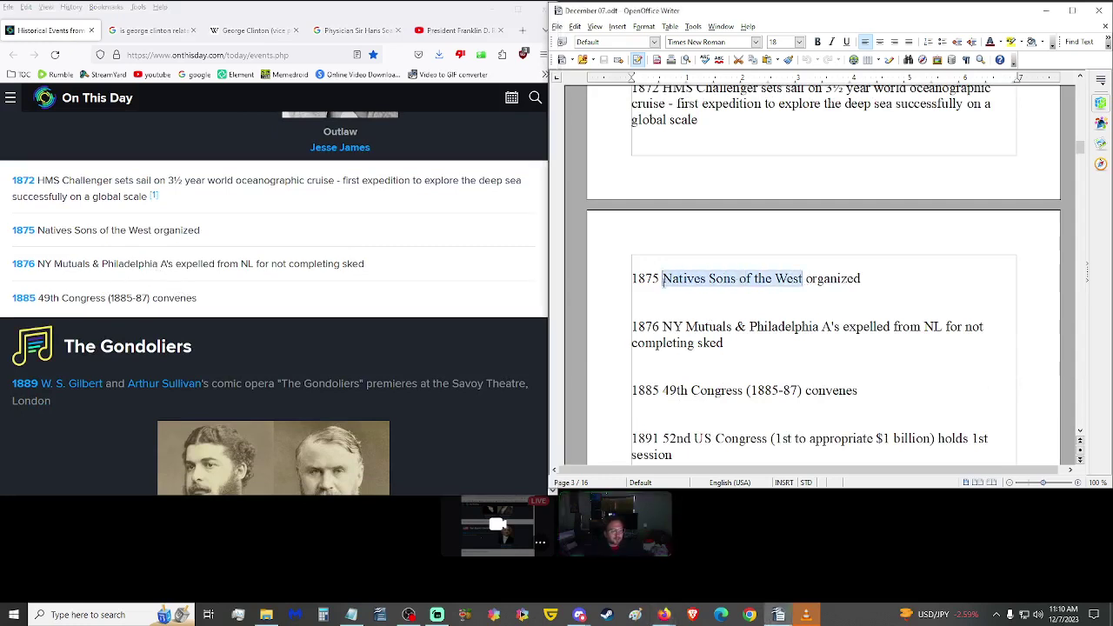
{"action": "left_click", "coordinate": [152, 31]}
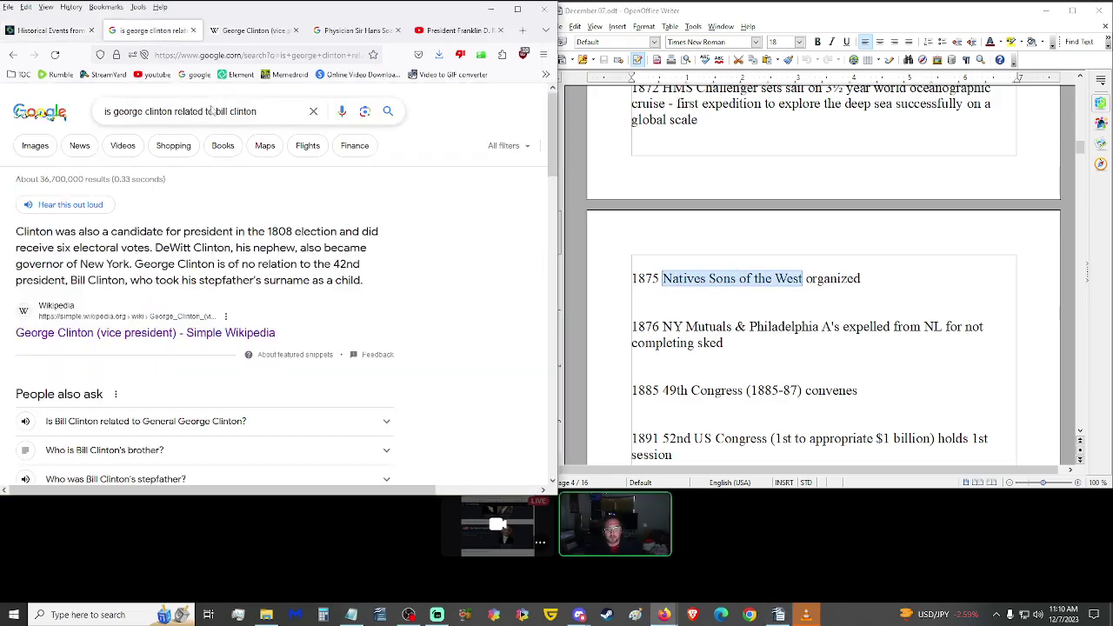
{"action": "triple_click", "coordinate": [221, 113]}
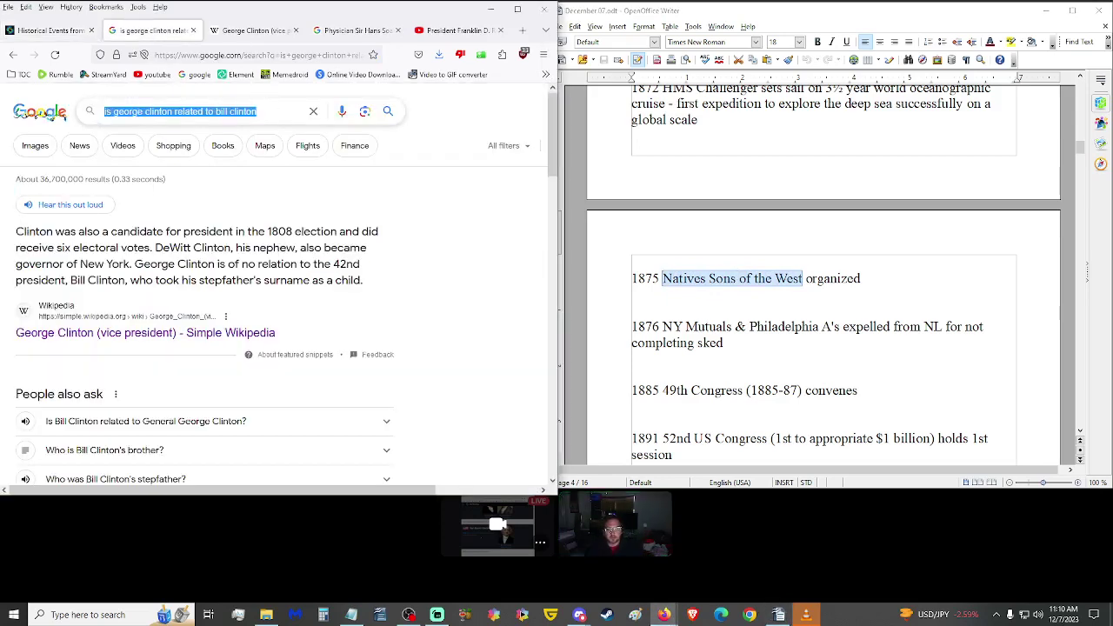
{"action": "triple_click", "coordinate": [243, 111]}
{"action": "key", "text": "ctrl+v"}
{"action": "key", "text": "Return"}
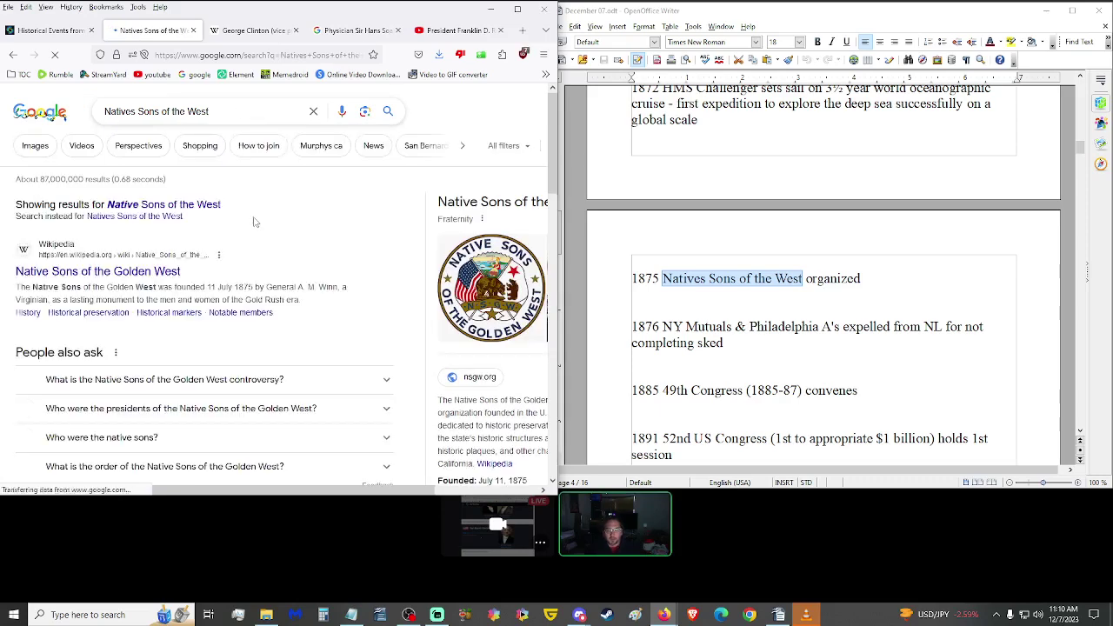
Step: Open the Wikipedia article Native Sons of the Golden West in a new tab and add its link to the Notepad list, labelled "NSOGW"
{"action": "scroll", "coordinate": [392, 488], "scroll_direction": "right", "scroll_amount": 2}
{"action": "scroll", "coordinate": [422, 403], "scroll_direction": "down", "scroll_amount": 2}
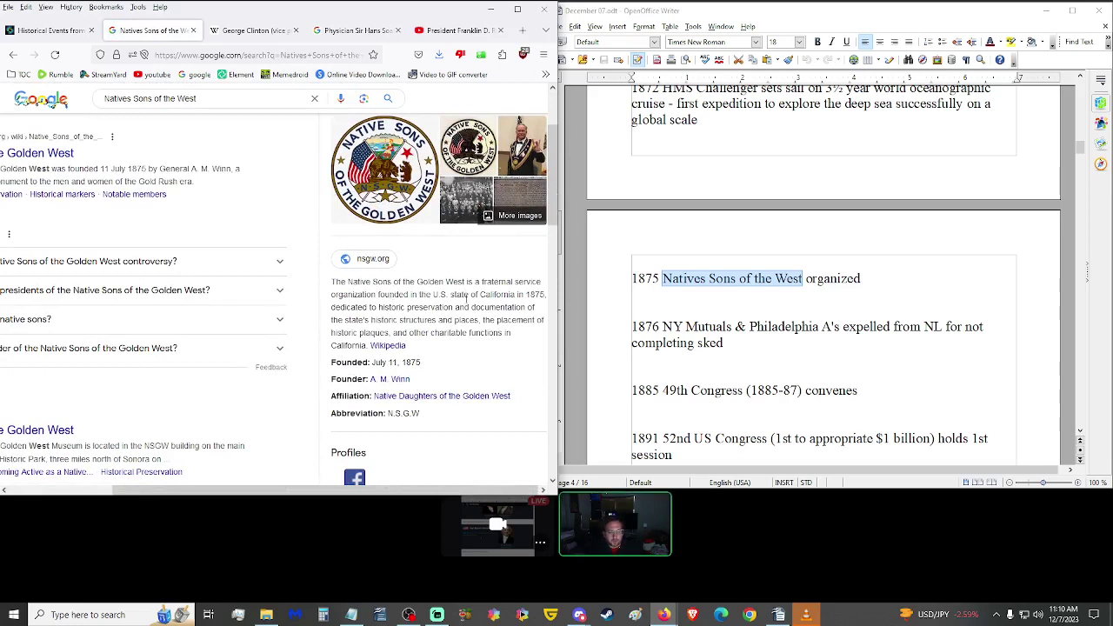
{"action": "middle_click", "coordinate": [388, 345]}
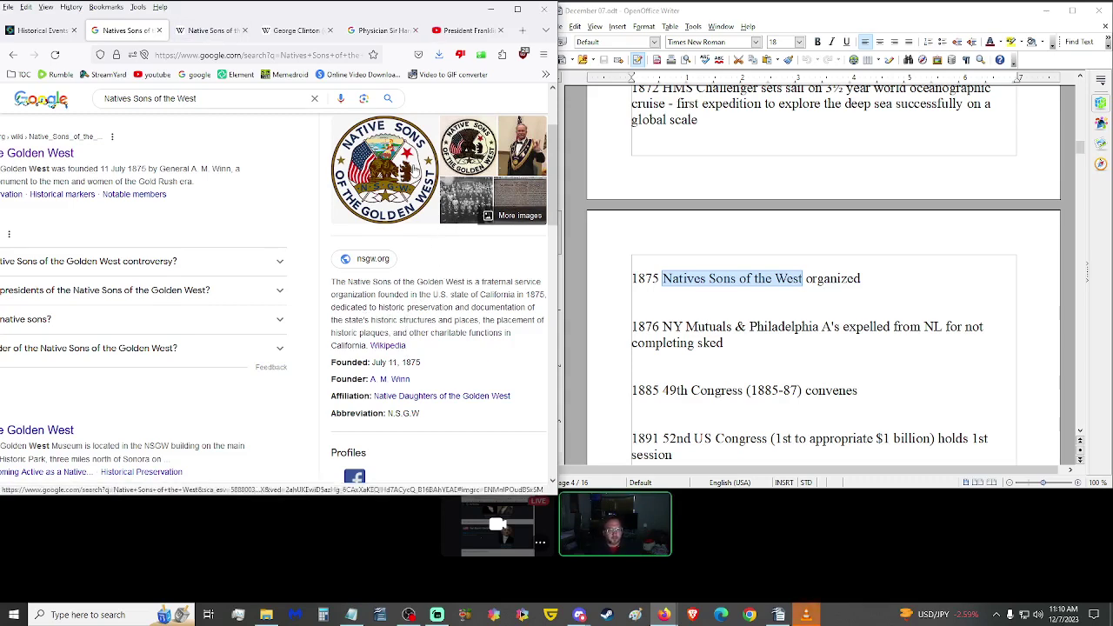
{"action": "left_click", "coordinate": [209, 30]}
{"action": "left_click", "coordinate": [218, 55]}
{"action": "key", "text": "ctrl+c"}
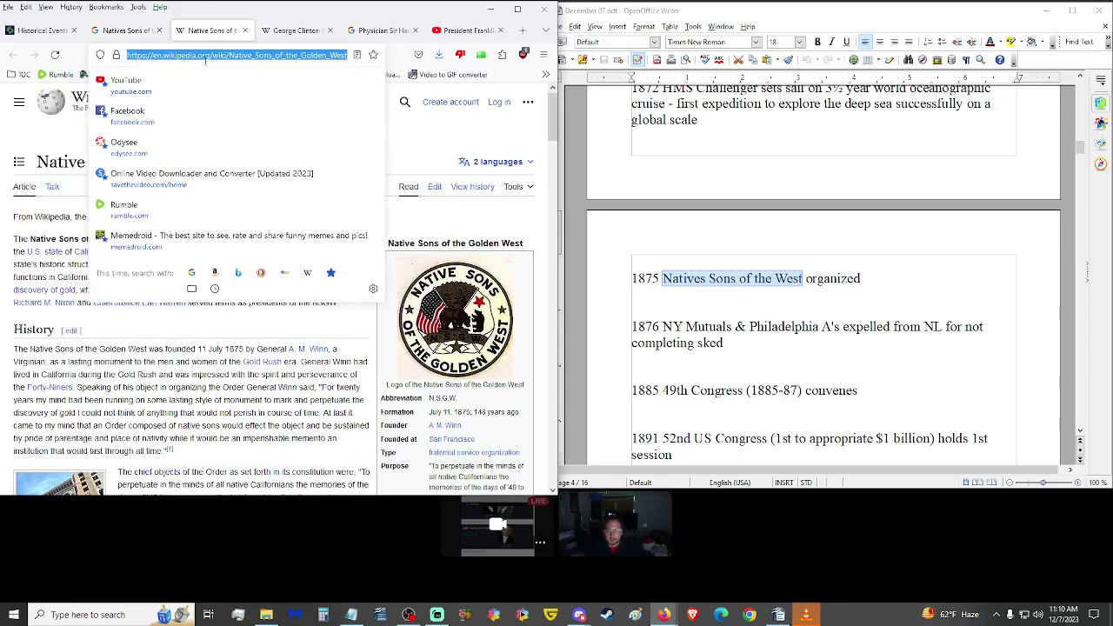
{"action": "key", "text": "alt+Tab"}
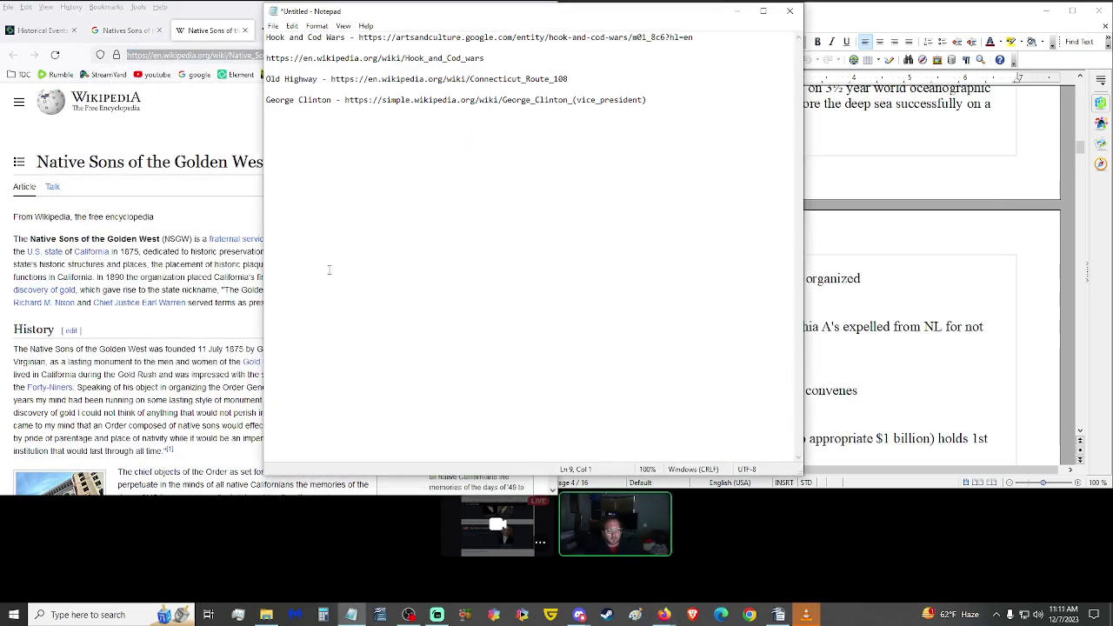
{"action": "type", "text": "NSGW -"}
{"action": "key", "text": "ctrl+v"}
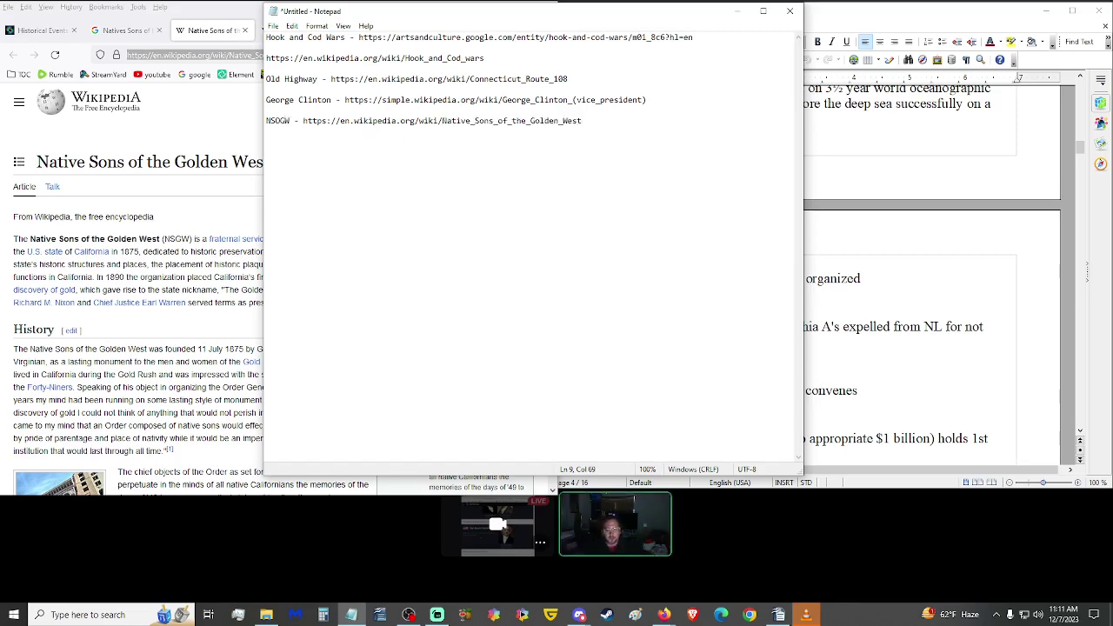
{"action": "left_click", "coordinate": [736, 10]}
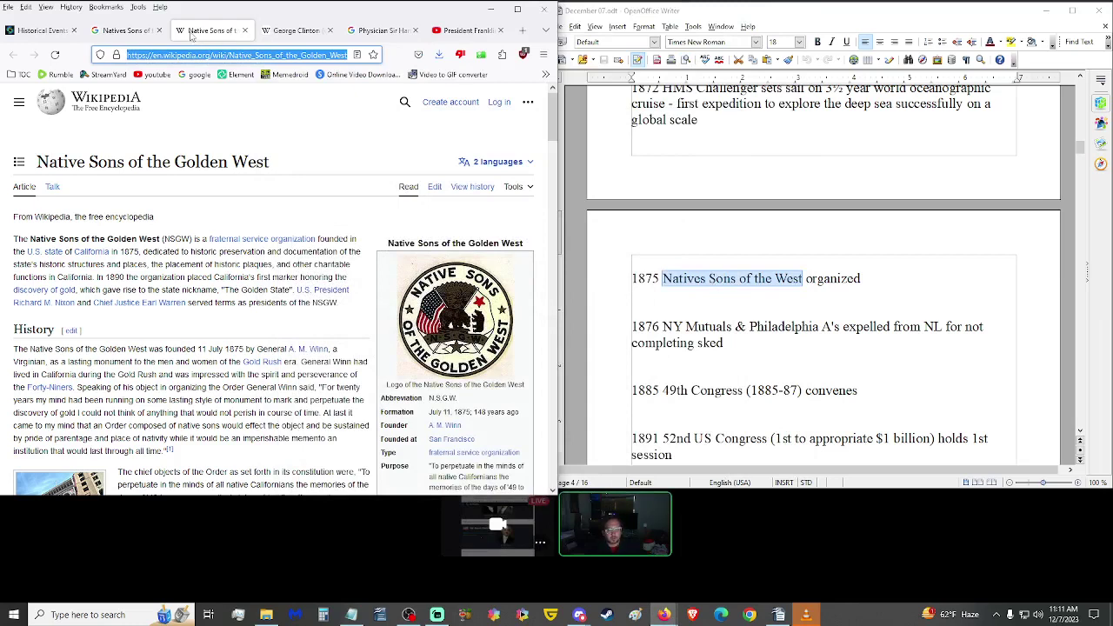
Step: Compare the 1875 Natives Sons of the West entry on On This Day with the founding details in the Google results
{"action": "left_click", "coordinate": [127, 31]}
{"action": "left_click", "coordinate": [55, 32]}
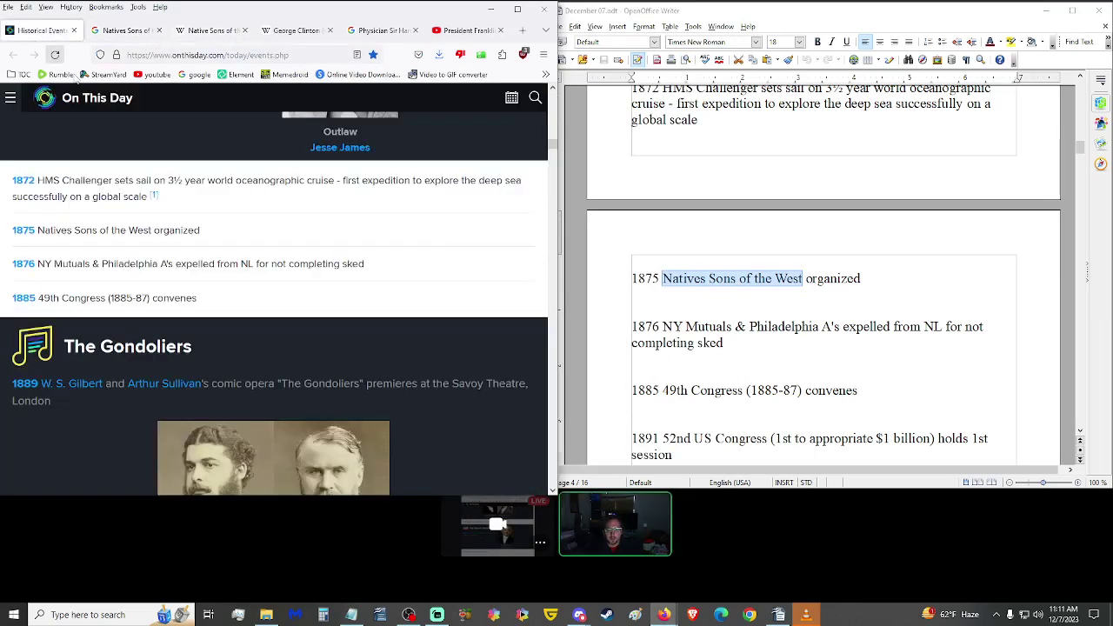
{"action": "left_click_drag", "start_coordinate": [201, 231], "coordinate": [11, 233]}
{"action": "left_click", "coordinate": [139, 31]}
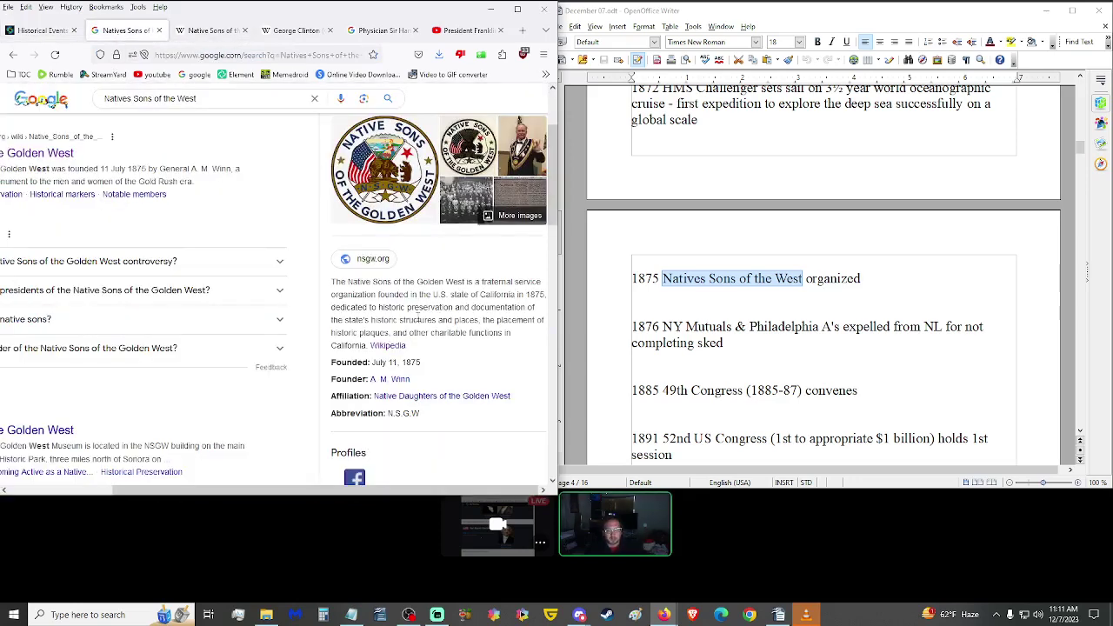
{"action": "left_click", "coordinate": [39, 31]}
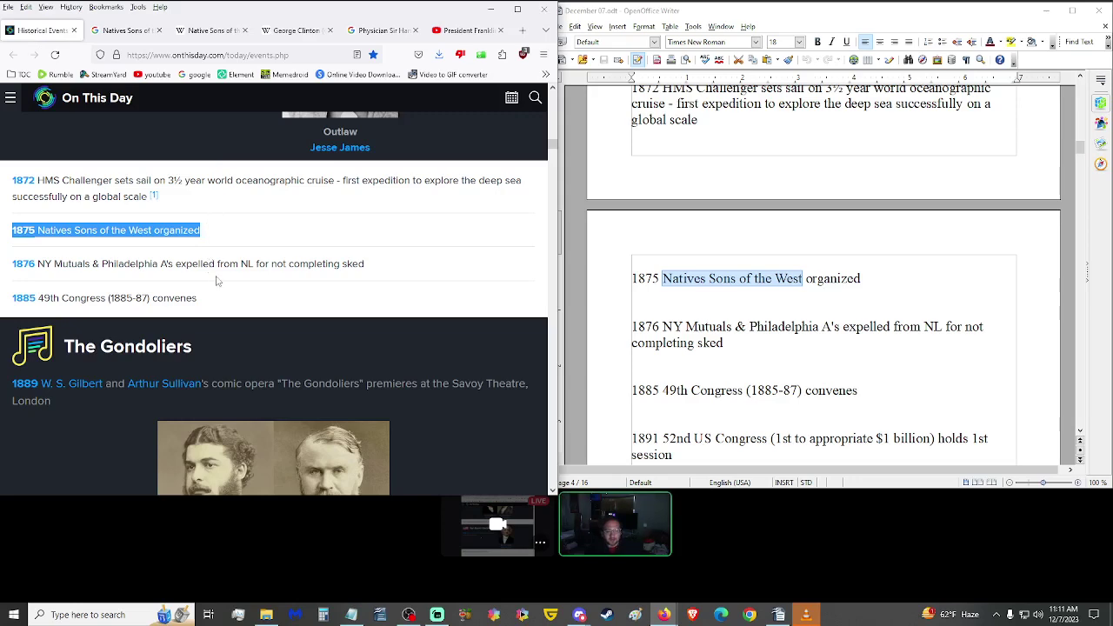
{"action": "left_click", "coordinate": [215, 238]}
{"action": "left_click_drag", "start_coordinate": [201, 231], "coordinate": [35, 221]}
{"action": "left_click", "coordinate": [212, 235]}
{"action": "key", "text": "ctrl+Tab"}
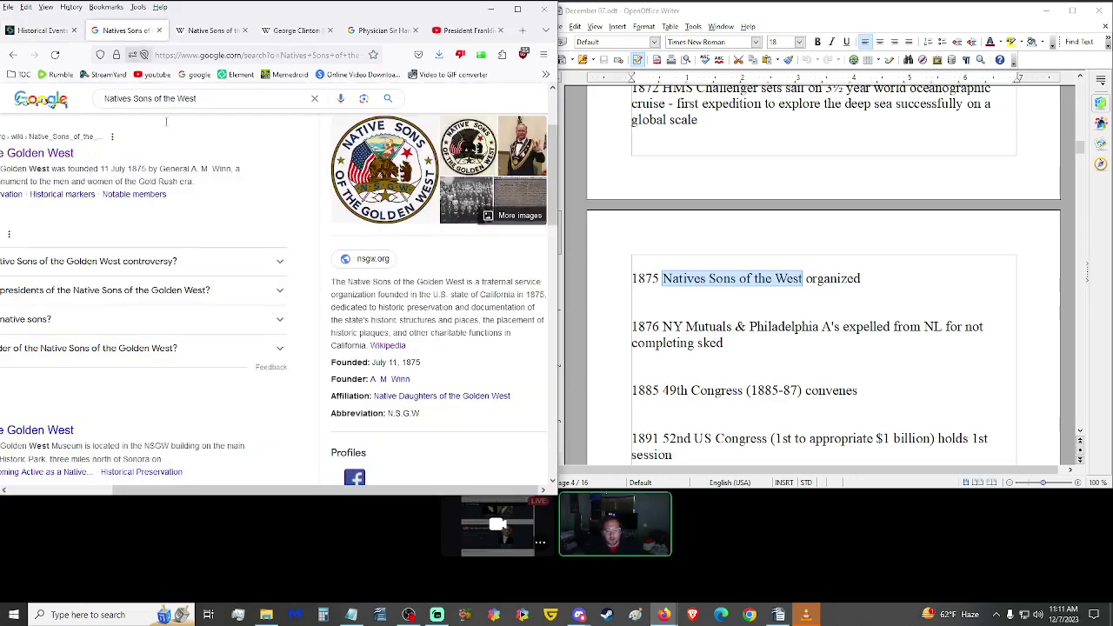
Step: Close the Native Sons of the Golden West and George Clinton Wikipedia tabs and return to On This Day
{"action": "middle_click", "coordinate": [191, 35]}
{"action": "middle_click", "coordinate": [191, 34]}
{"action": "key", "text": "ctrl+shift+Tab"}
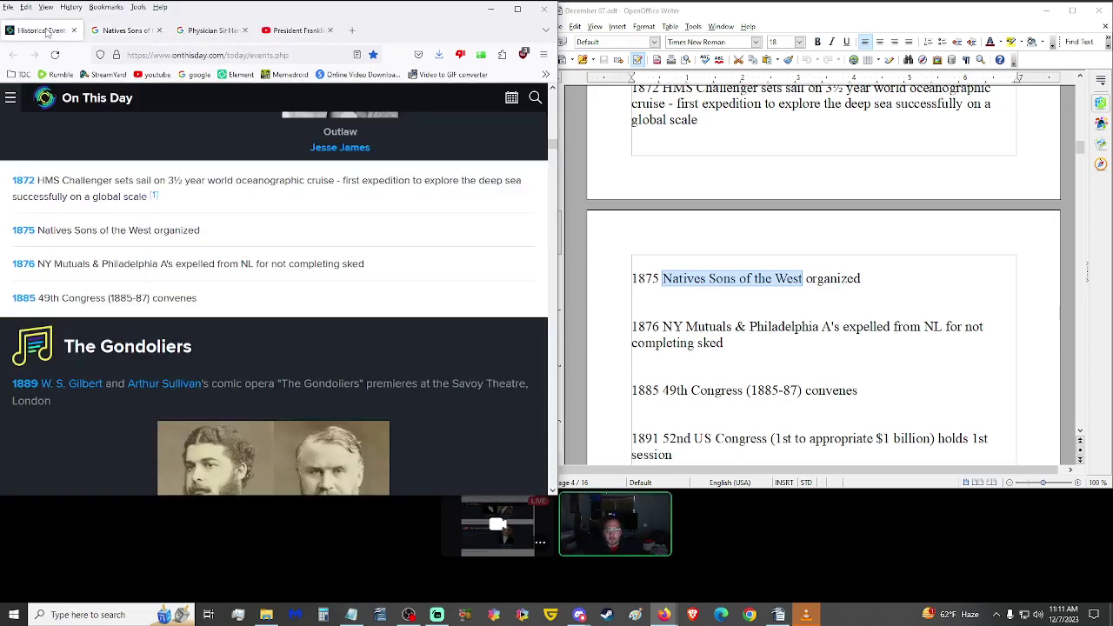
Step: Review the 1876 through 1902 entries on On This Day and in the script, highlighting the word "sked" in the 1876 entry
{"action": "scroll", "coordinate": [290, 306], "scroll_direction": "down", "scroll_amount": 3}
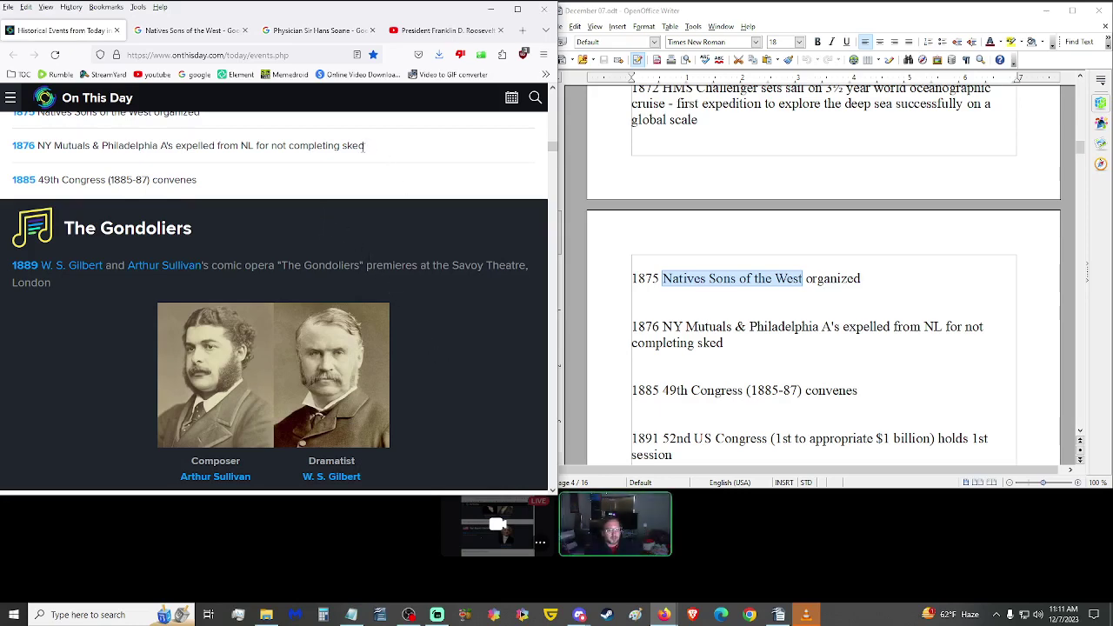
{"action": "double_click", "coordinate": [357, 146]}
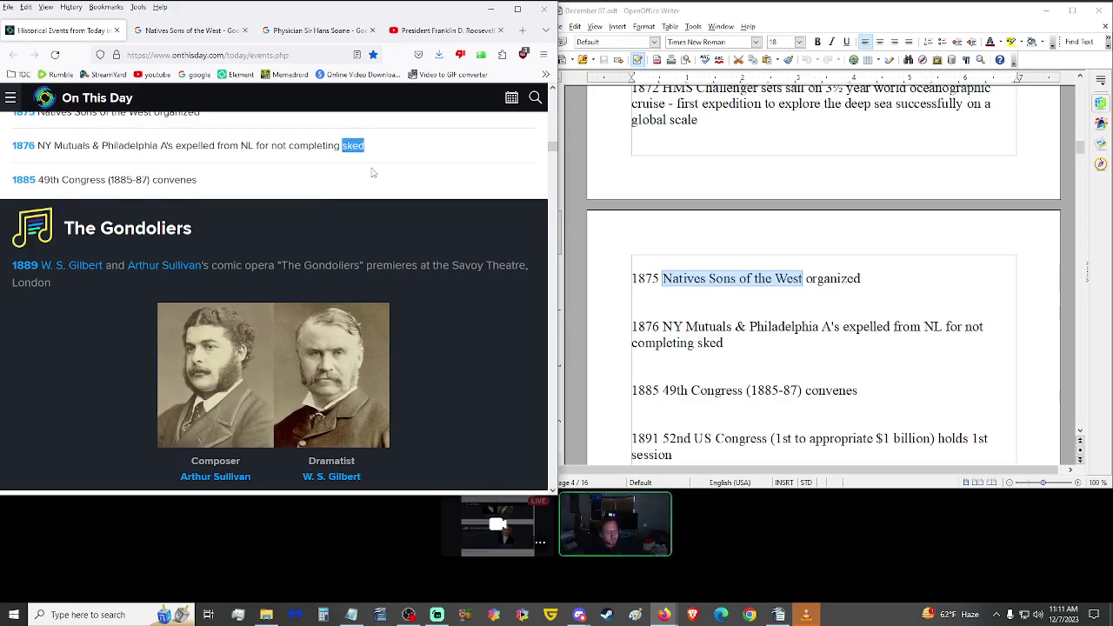
{"action": "scroll", "coordinate": [745, 309], "scroll_direction": "down", "scroll_amount": 1}
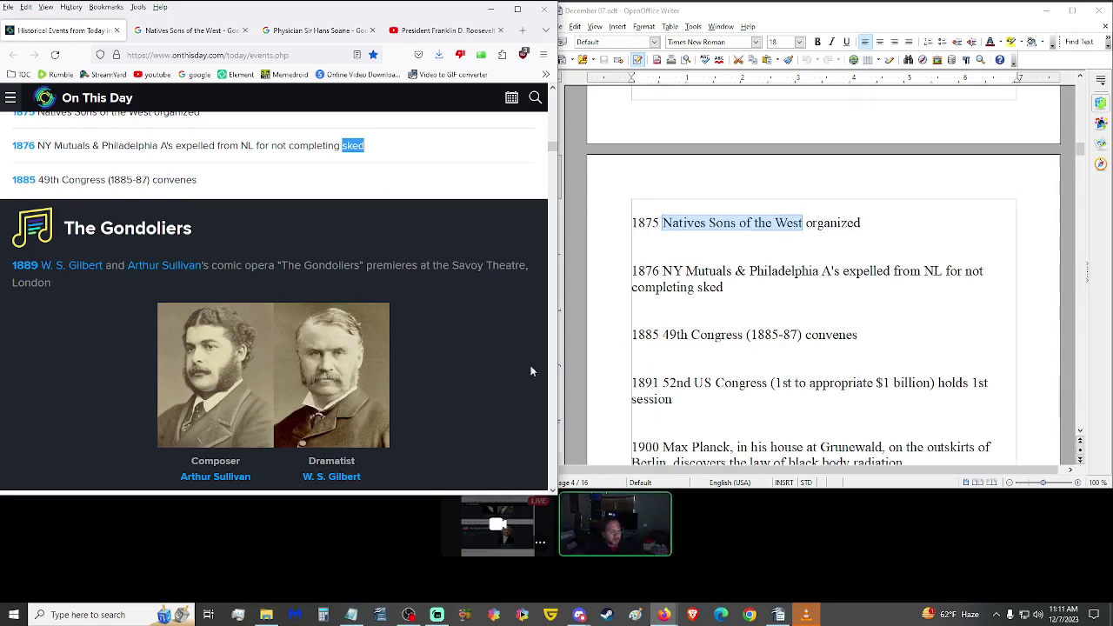
{"action": "left_click", "coordinate": [656, 346]}
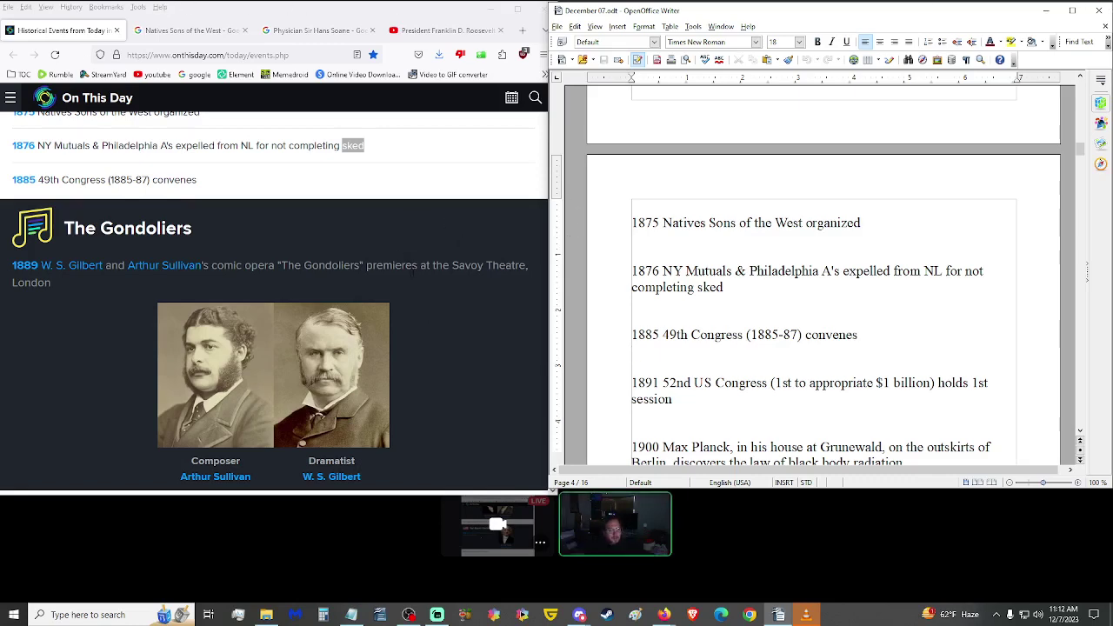
{"action": "scroll", "coordinate": [407, 255], "scroll_direction": "down", "scroll_amount": 4}
{"action": "scroll", "coordinate": [735, 327], "scroll_direction": "down", "scroll_amount": 1}
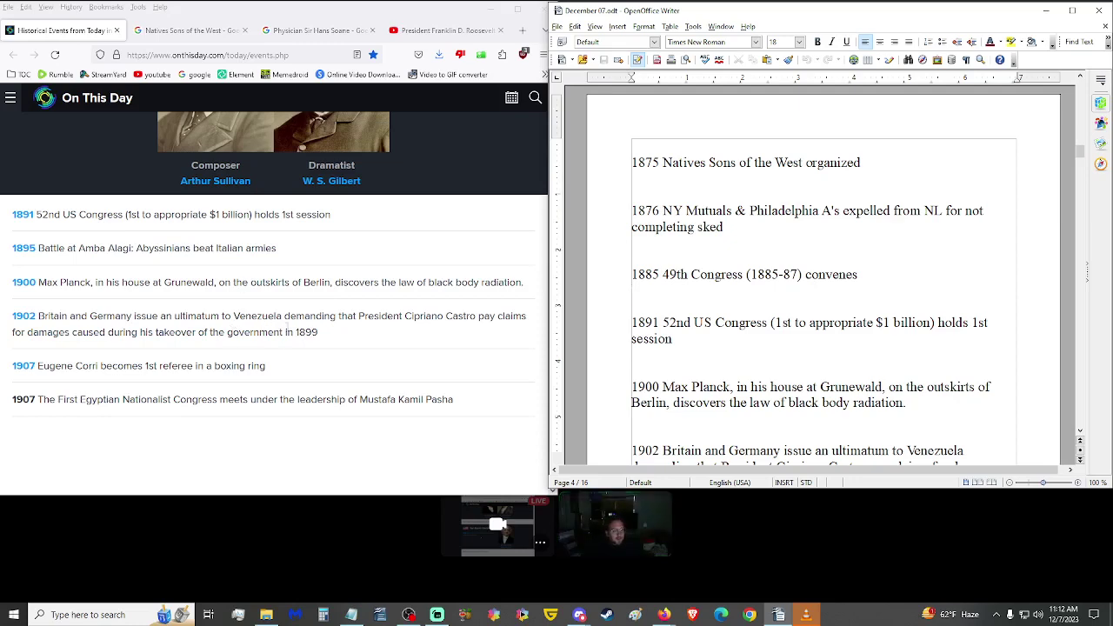
{"action": "scroll", "coordinate": [269, 341], "scroll_direction": "down", "scroll_amount": 2}
{"action": "scroll", "coordinate": [635, 379], "scroll_direction": "down", "scroll_amount": 1}
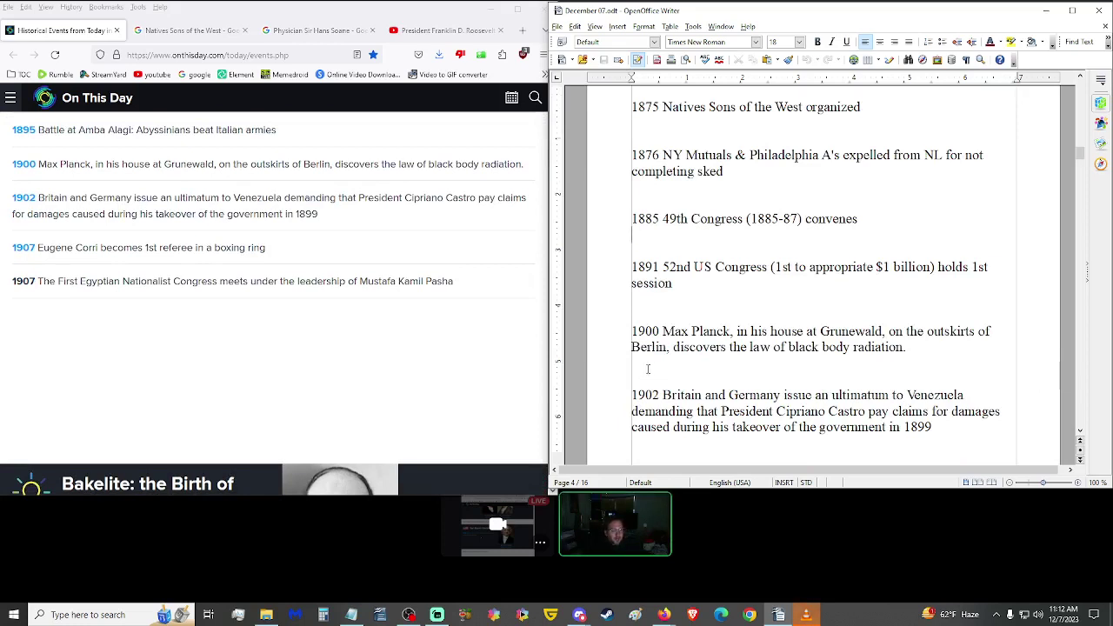
Step: Copy "law of black body radiation" from the script's 1900 Max Planck entry and search Google for it
{"action": "left_click_drag", "start_coordinate": [953, 351], "coordinate": [749, 349]}
{"action": "key", "text": "ctrl+c"}
{"action": "left_click", "coordinate": [187, 30]}
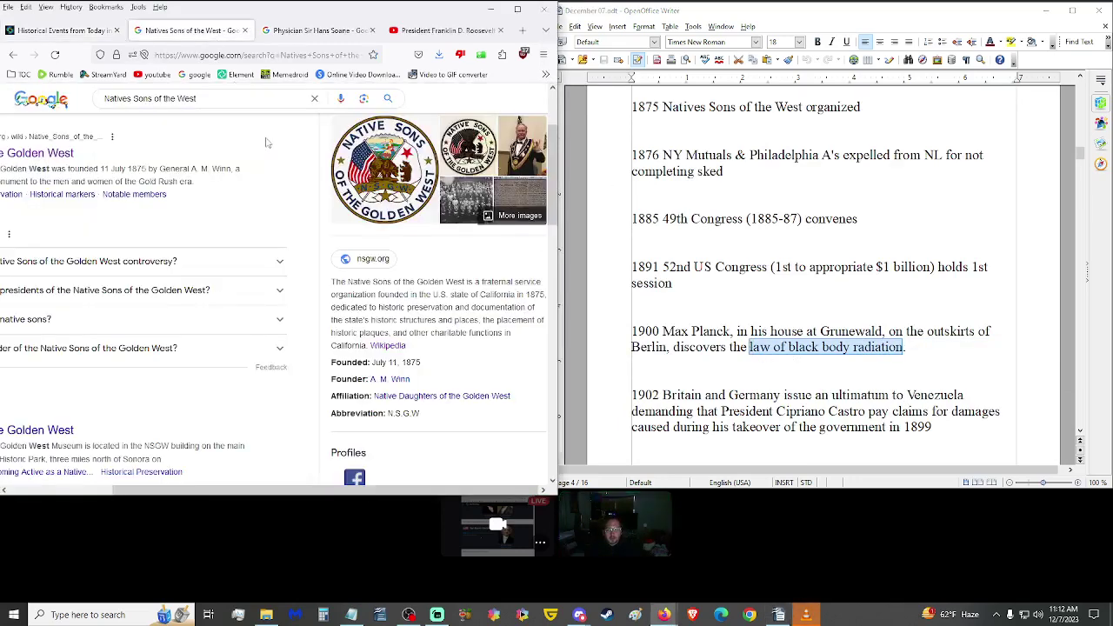
{"action": "triple_click", "coordinate": [200, 98]}
{"action": "key", "text": "ctrl+v"}
{"action": "key", "text": "Return"}
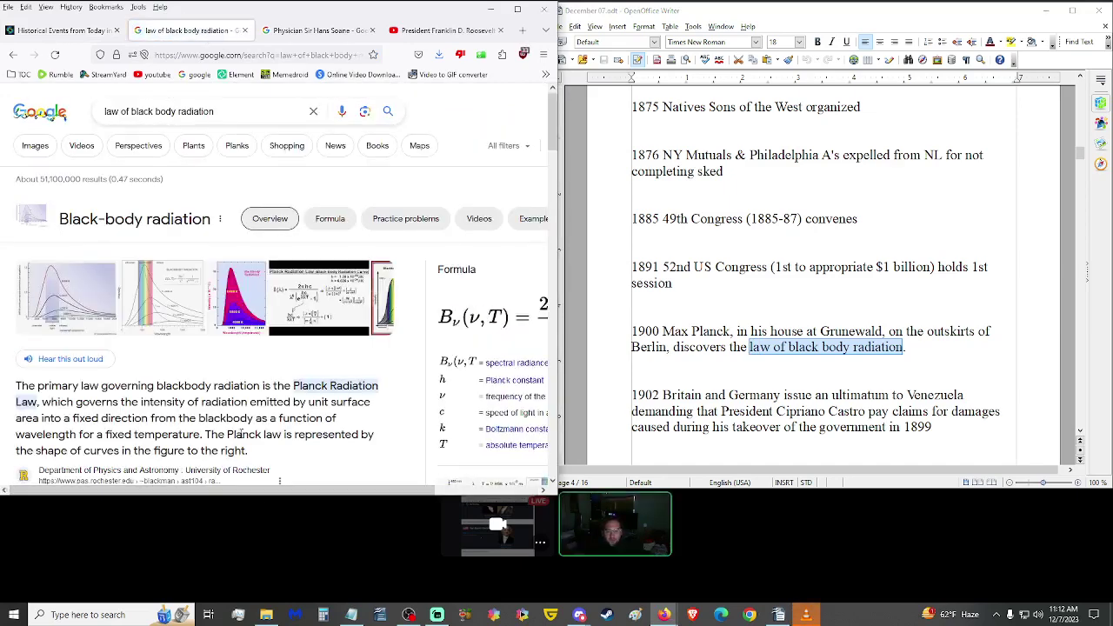
Step: Read the Google answer on black-body radiation and open the Radiation Laws page and the Wikipedia article in new tabs
{"action": "scroll", "coordinate": [236, 366], "scroll_direction": "down", "scroll_amount": 3}
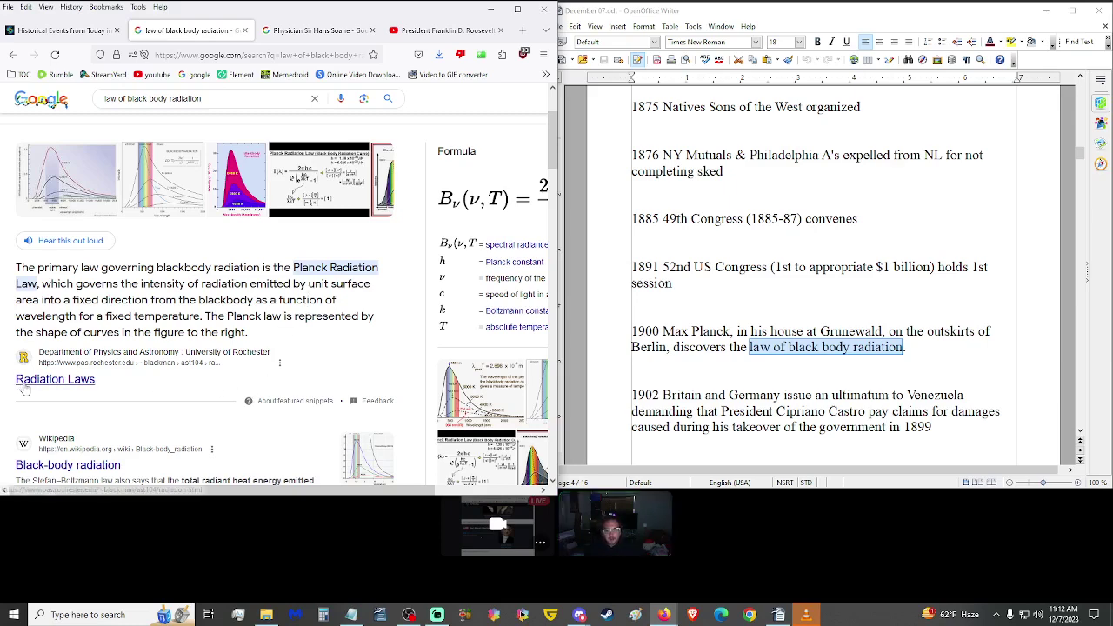
{"action": "middle_click", "coordinate": [54, 380]}
{"action": "scroll", "coordinate": [318, 426], "scroll_direction": "down", "scroll_amount": 3}
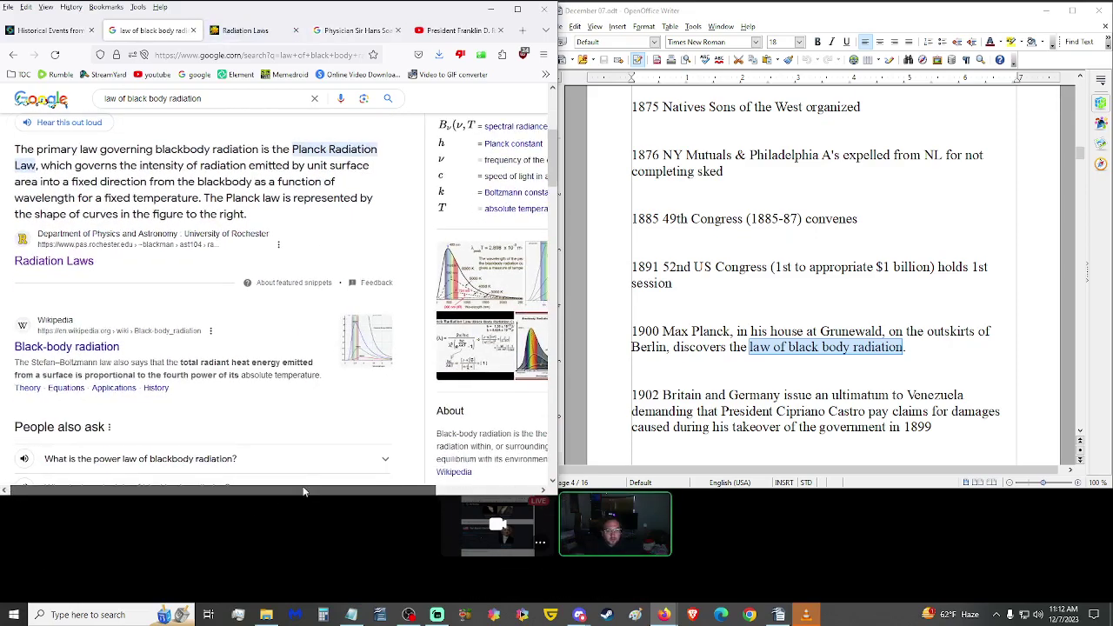
{"action": "scroll", "coordinate": [348, 452], "scroll_direction": "right", "scroll_amount": 2}
{"action": "middle_click", "coordinate": [372, 472]}
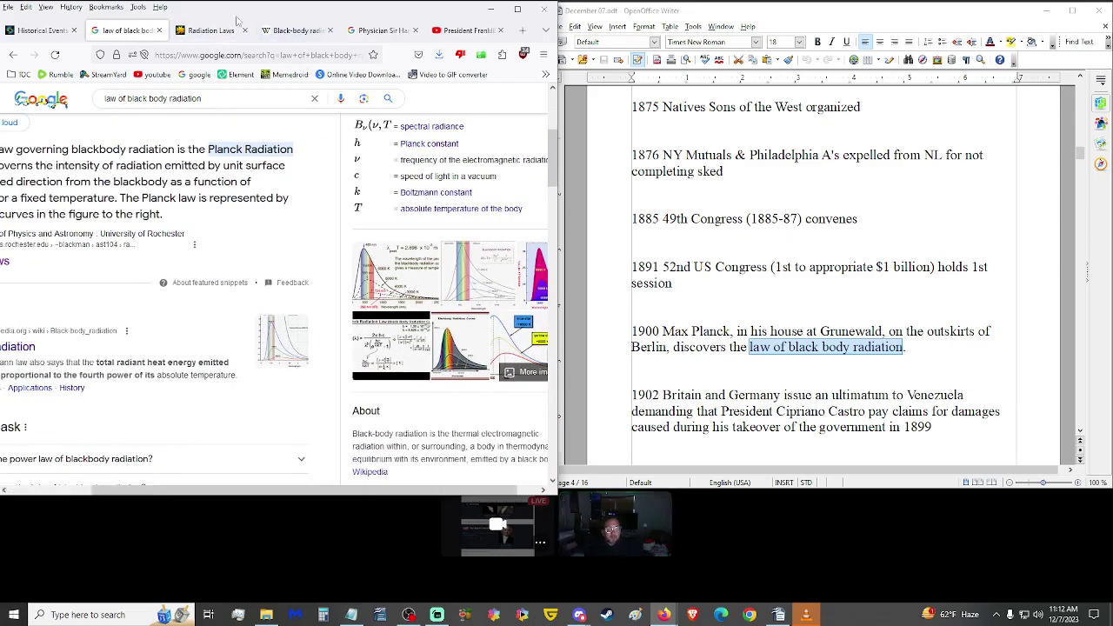
Step: Add the link of the University of Rochester Radiation Laws page to the Notepad list, labelled "Black Body Radiation"
{"action": "left_click", "coordinate": [213, 30]}
{"action": "left_click", "coordinate": [202, 55]}
{"action": "key", "text": "alt+Tab"}
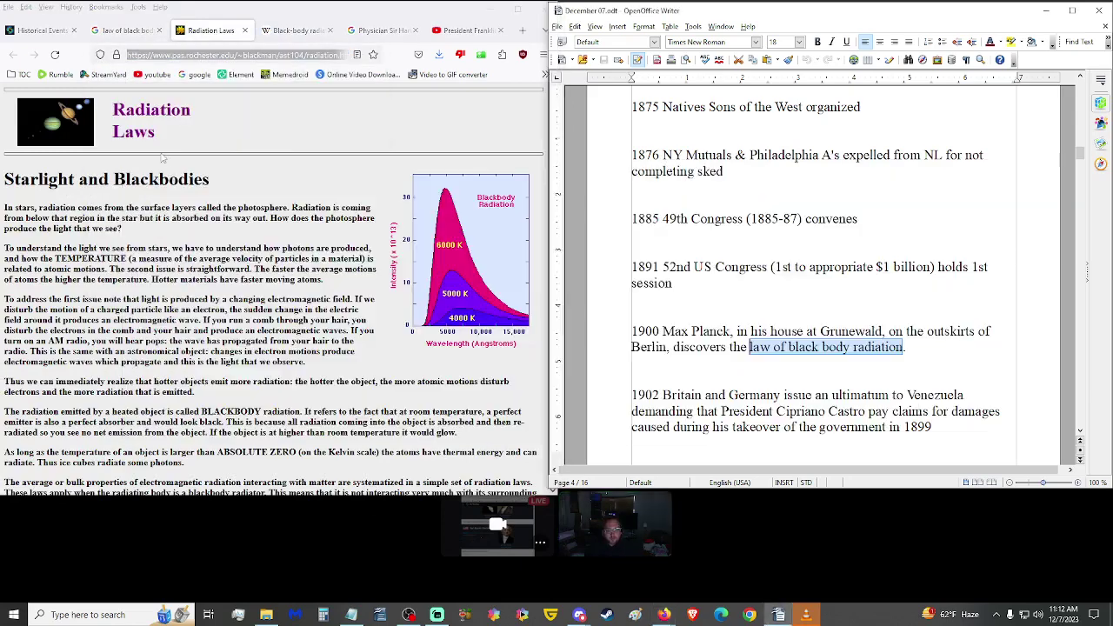
{"action": "type", "text": "Black Body Radiation -"}
{"action": "key", "text": "ctrl+v"}
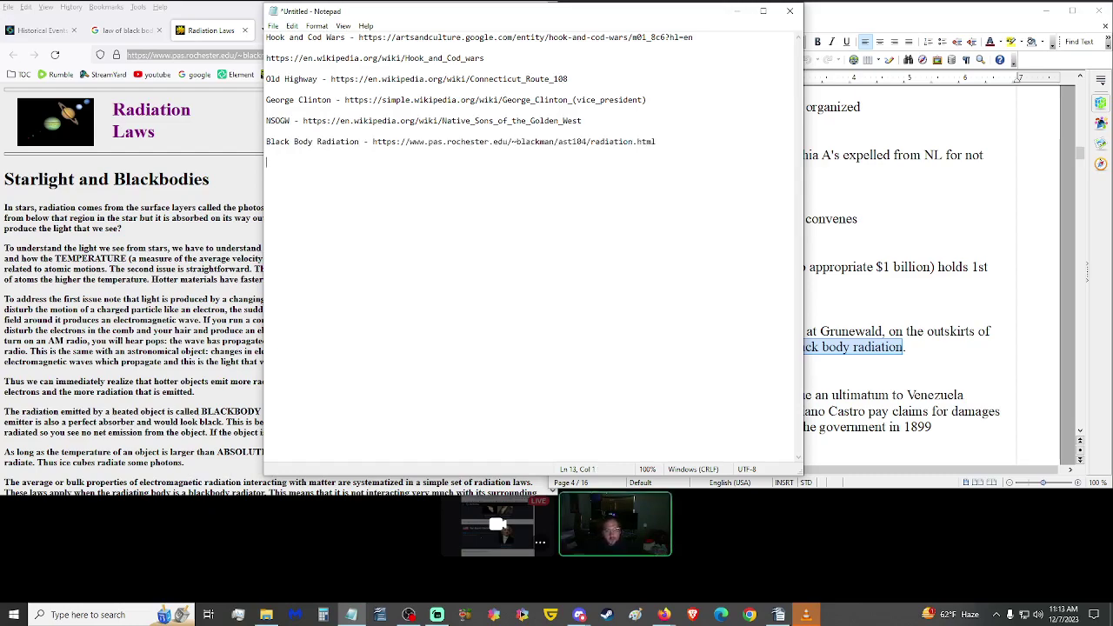
Step: Add the Wikipedia Black-body radiation link to the Notepad list and close both black-body radiation source pages
{"action": "key", "text": "alt+Tab"}
{"action": "key", "text": "alt+Tab"}
{"action": "key", "text": "alt+Tab"}
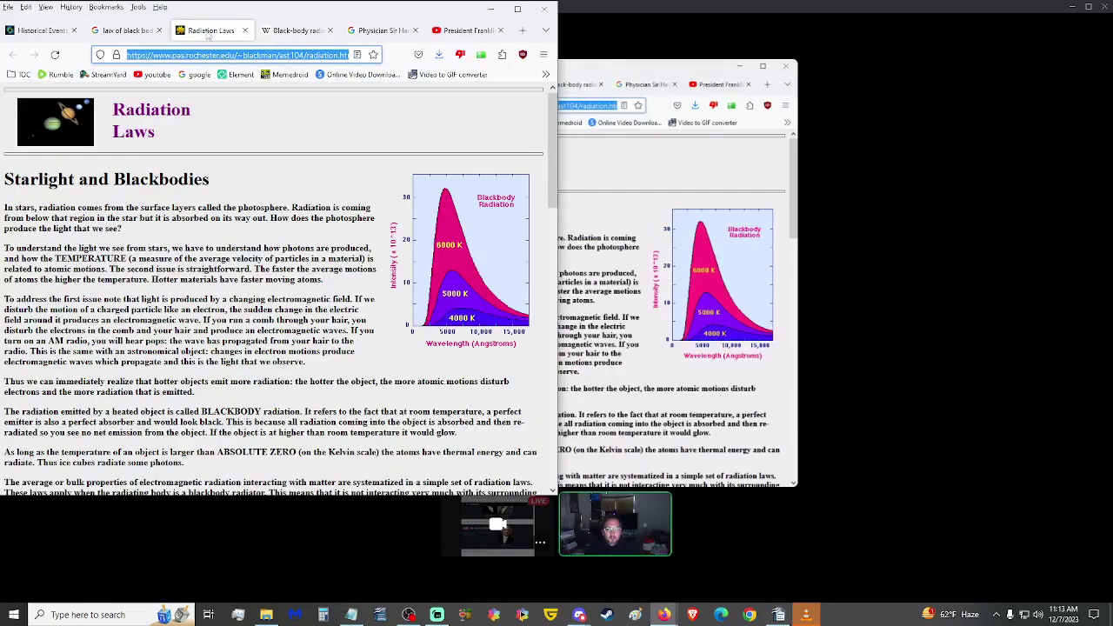
{"action": "middle_click", "coordinate": [206, 31]}
{"action": "left_click", "coordinate": [209, 54]}
{"action": "key", "text": "alt+Tab"}
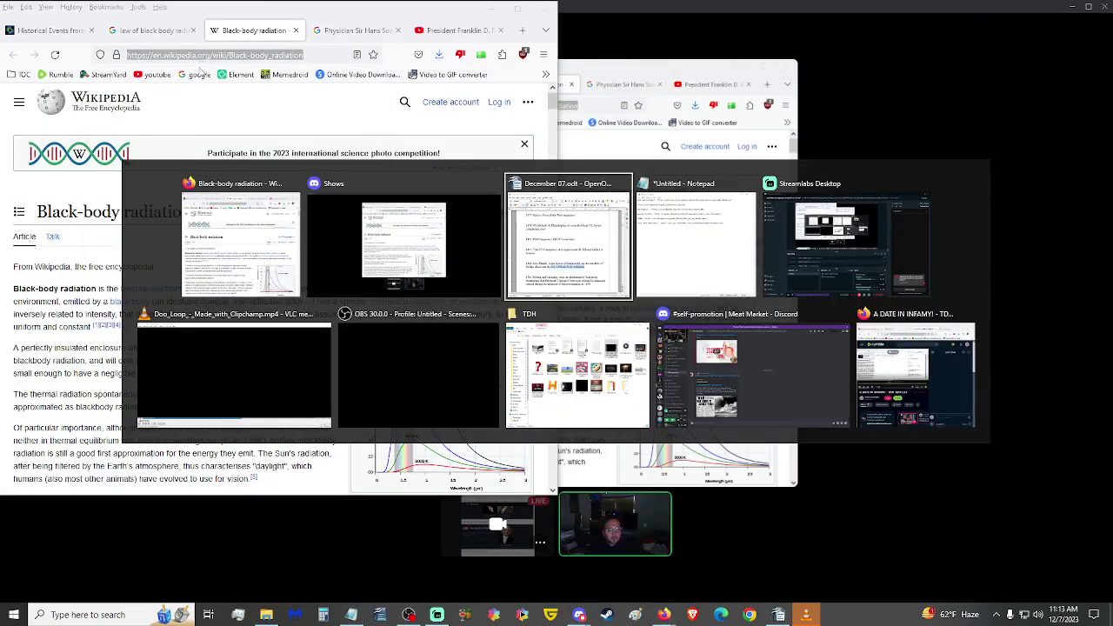
{"action": "key", "text": "alt+Tab"}
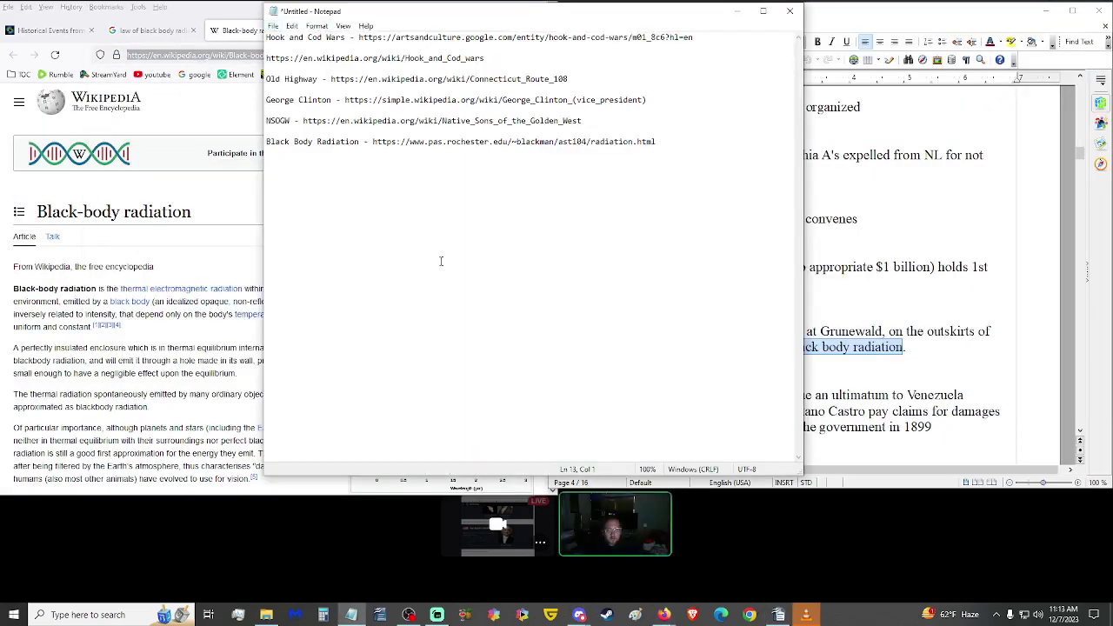
{"action": "key", "text": "ctrl+v"}
{"action": "key", "text": "Return"}
{"action": "left_click", "coordinate": [736, 10]}
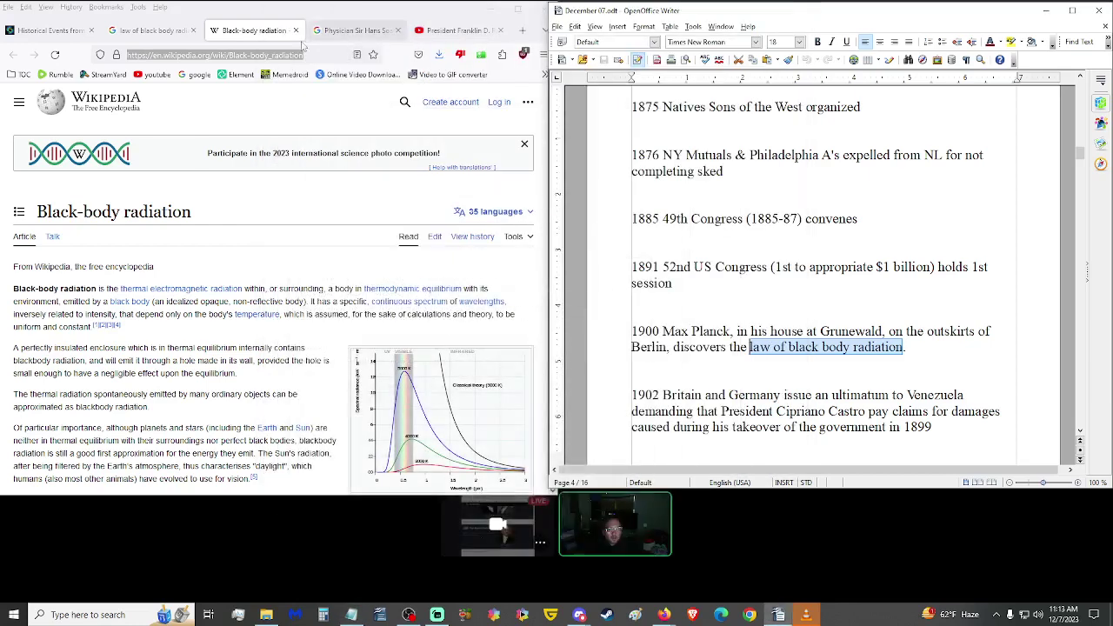
{"action": "middle_click", "coordinate": [258, 36]}
Step: Review the 1902 and 1907 entries on On This Day and in the script, highlighting the 1907 Egyptian Nationalist Congress entry
{"action": "left_click", "coordinate": [57, 30]}
{"action": "scroll", "coordinate": [348, 261], "scroll_direction": "down", "scroll_amount": 1}
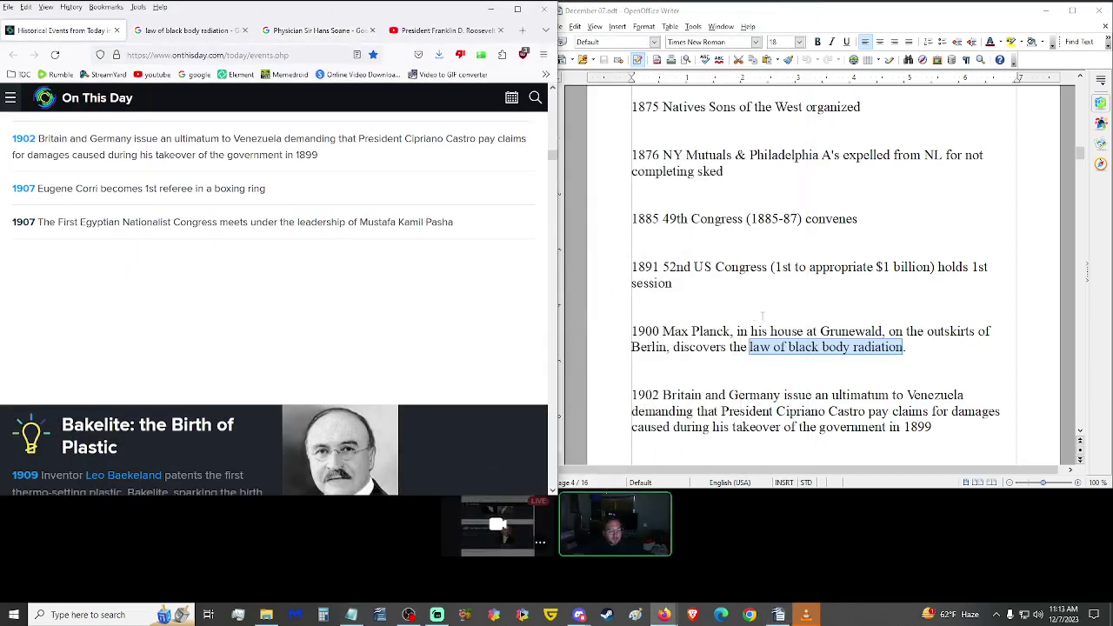
{"action": "scroll", "coordinate": [679, 319], "scroll_direction": "down", "scroll_amount": 1}
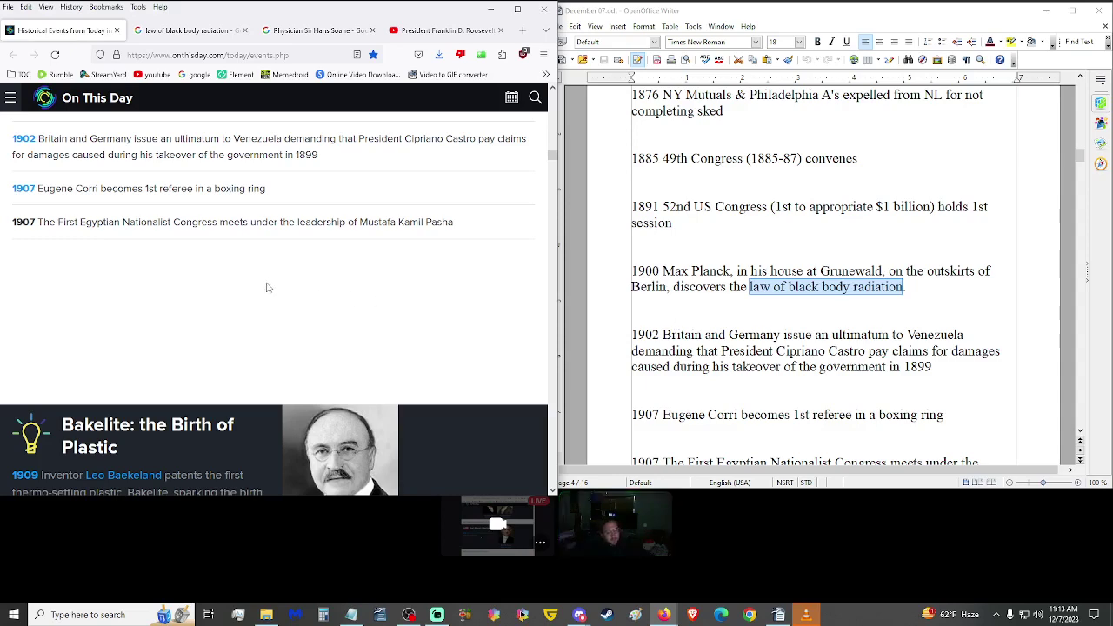
{"action": "scroll", "coordinate": [266, 287], "scroll_direction": "up", "scroll_amount": 2}
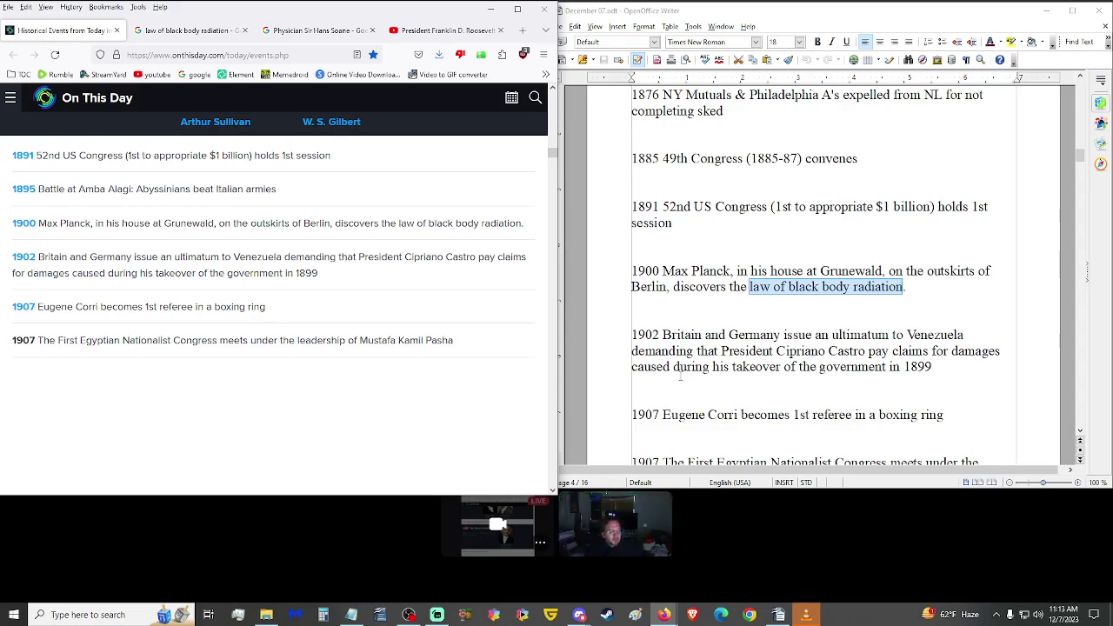
{"action": "left_click", "coordinate": [715, 358]}
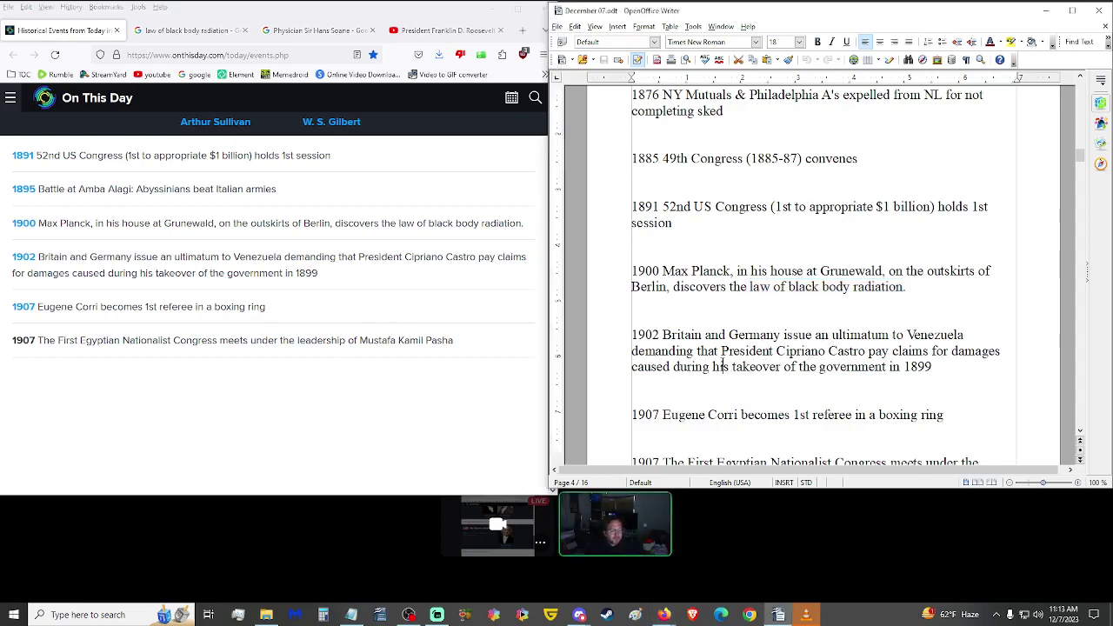
{"action": "scroll", "coordinate": [1056, 348], "scroll_direction": "down", "scroll_amount": 1}
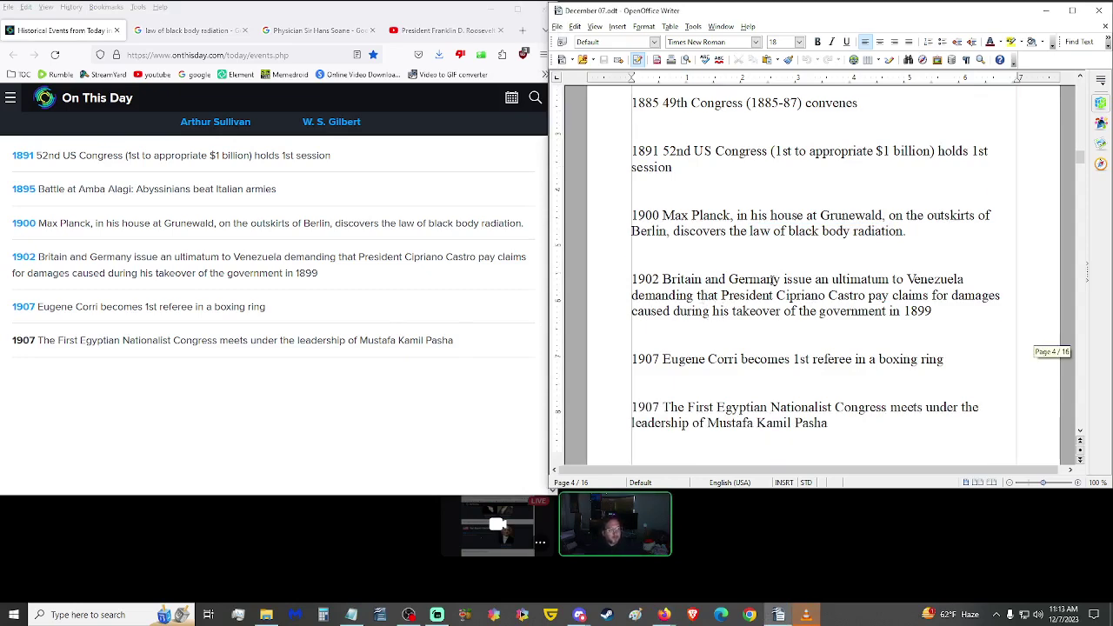
{"action": "scroll", "coordinate": [748, 304], "scroll_direction": "down", "scroll_amount": 1}
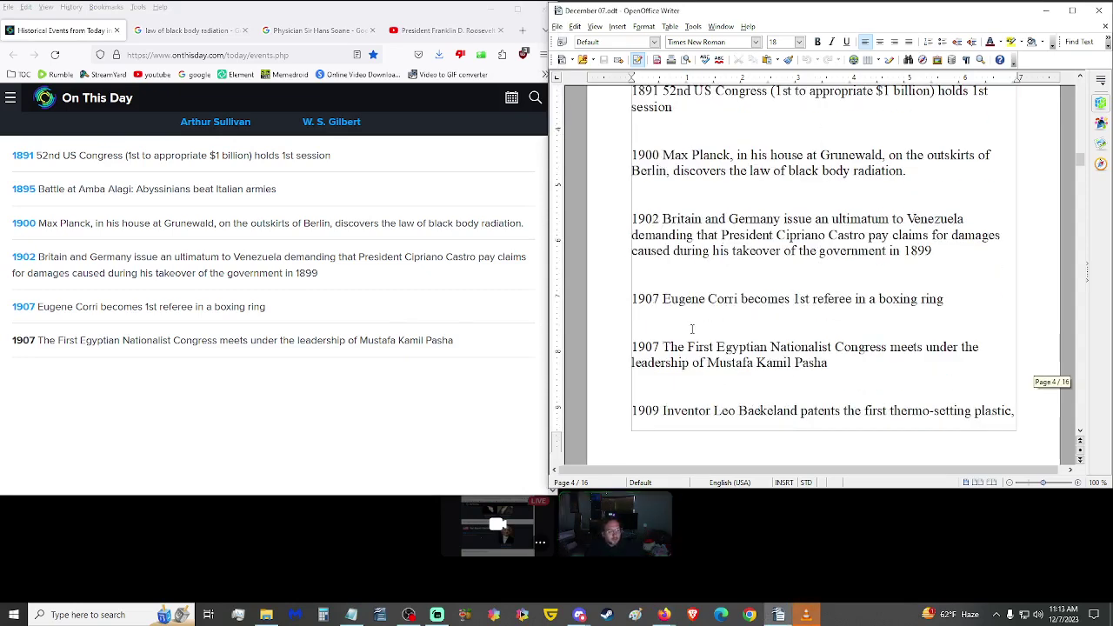
{"action": "scroll", "coordinate": [339, 339], "scroll_direction": "down", "scroll_amount": 1}
{"action": "scroll", "coordinate": [256, 341], "scroll_direction": "up", "scroll_amount": 1}
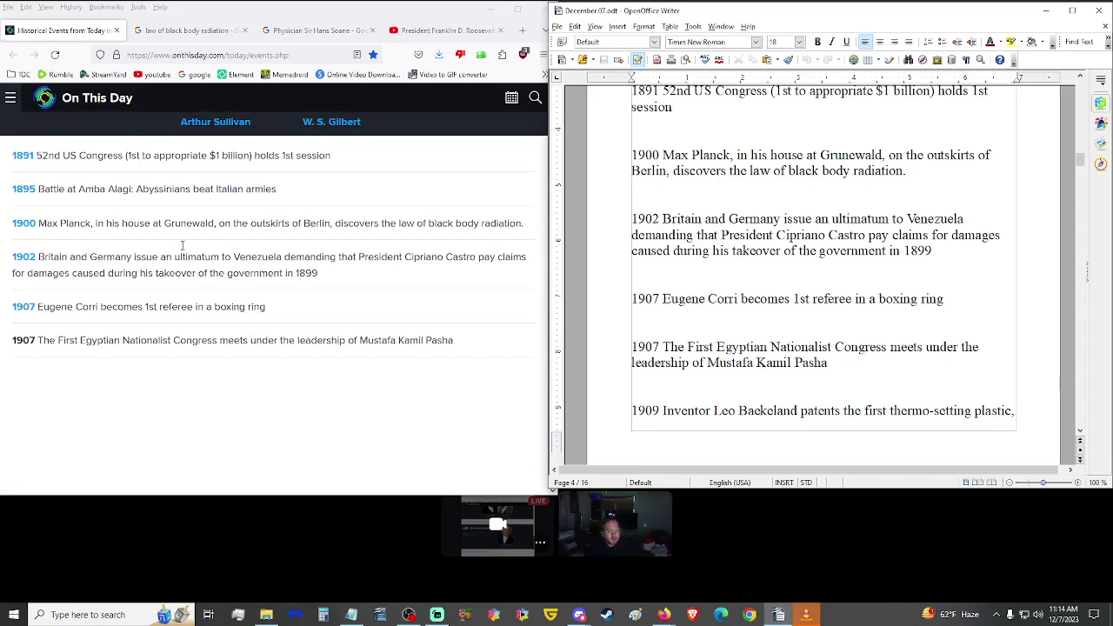
{"action": "scroll", "coordinate": [265, 259], "scroll_direction": "down", "scroll_amount": 2}
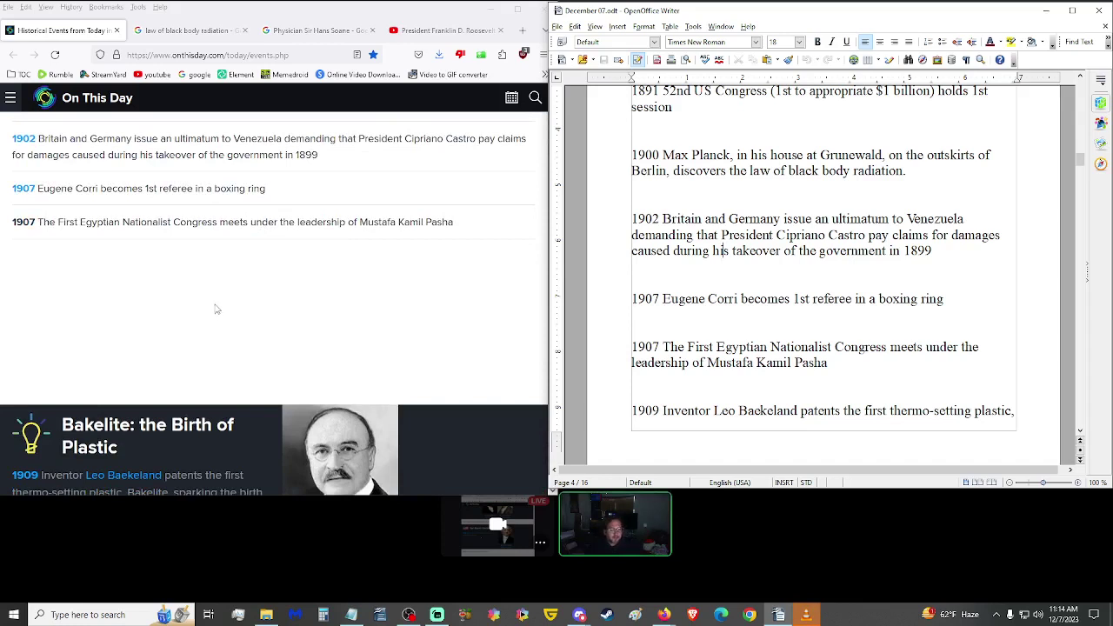
{"action": "scroll", "coordinate": [216, 309], "scroll_direction": "up", "scroll_amount": 1}
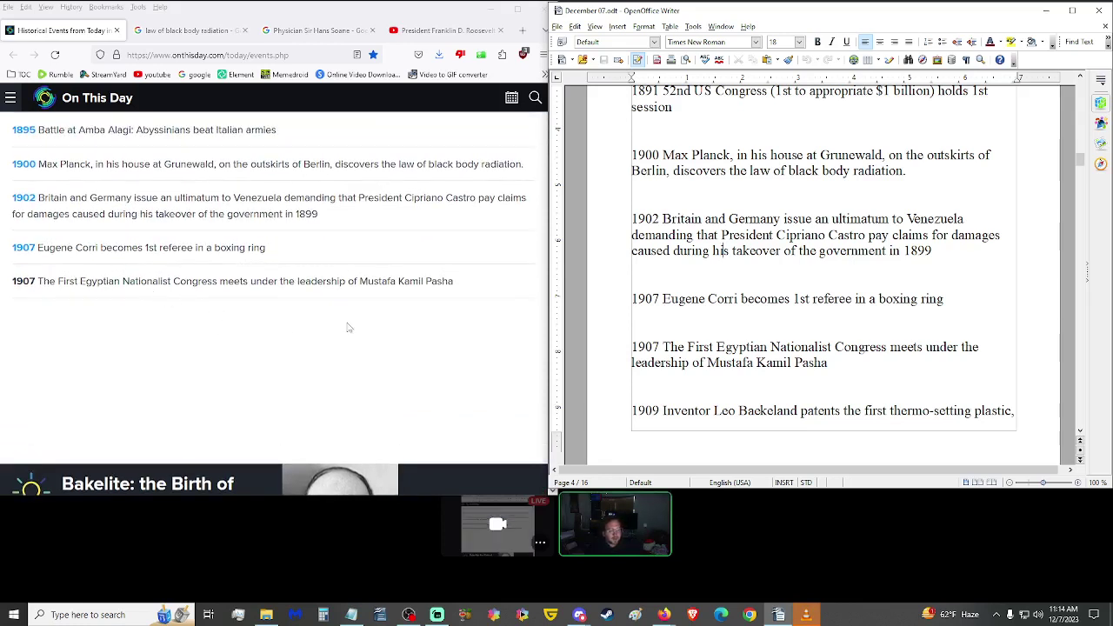
{"action": "left_click", "coordinate": [261, 280]}
{"action": "triple_click", "coordinate": [261, 280]}
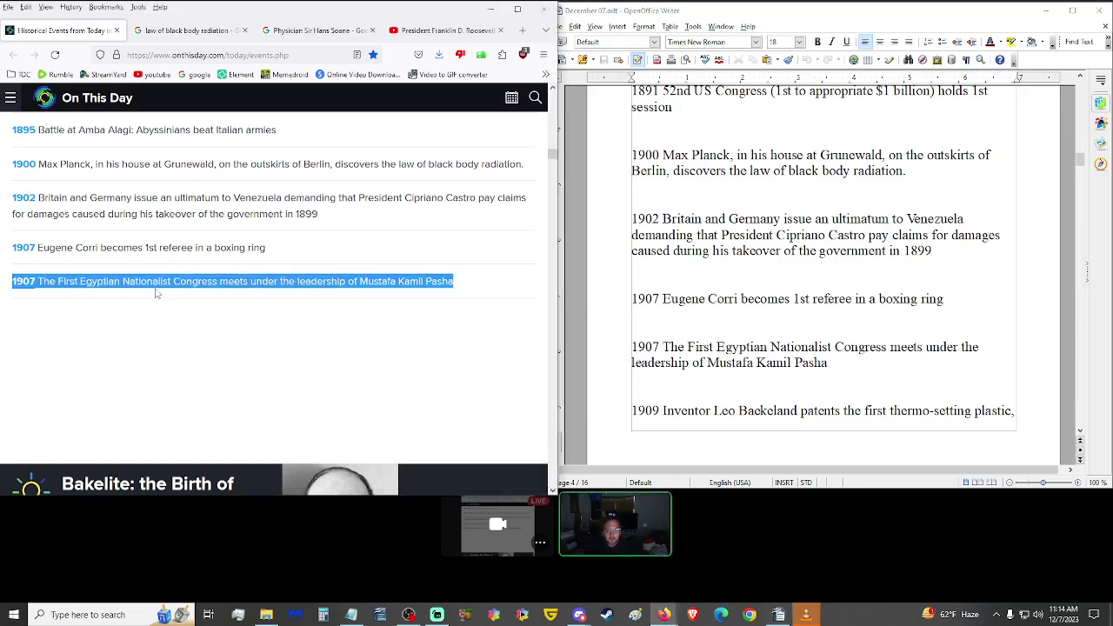
Step: Read the 1909 Bakelite entry and the 1911 and 1912 entries on On This Day and in the script
{"action": "scroll", "coordinate": [261, 287], "scroll_direction": "down", "scroll_amount": 2}
{"action": "scroll", "coordinate": [711, 323], "scroll_direction": "down", "scroll_amount": 1}
{"action": "scroll", "coordinate": [711, 324], "scroll_direction": "down", "scroll_amount": 2}
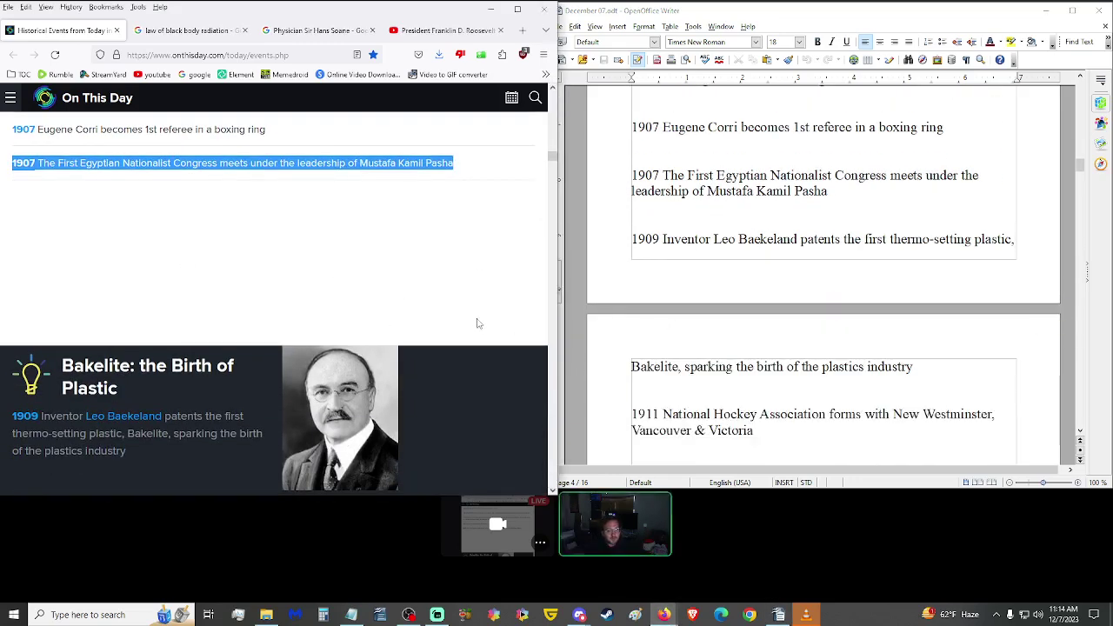
{"action": "scroll", "coordinate": [434, 360], "scroll_direction": "down", "scroll_amount": 1}
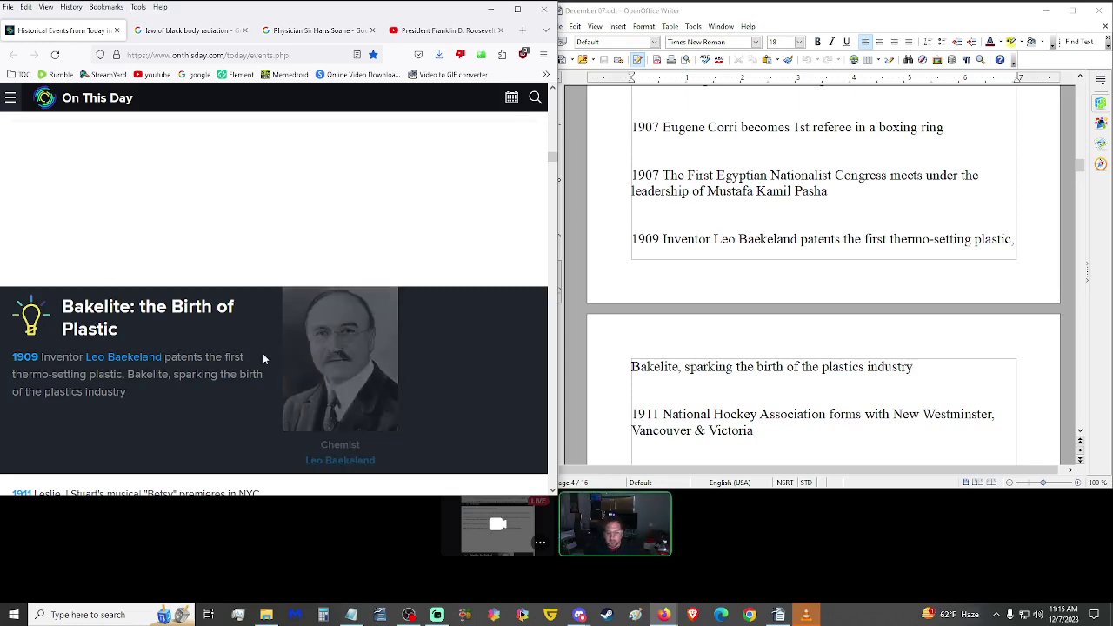
{"action": "scroll", "coordinate": [174, 365], "scroll_direction": "down", "scroll_amount": 2}
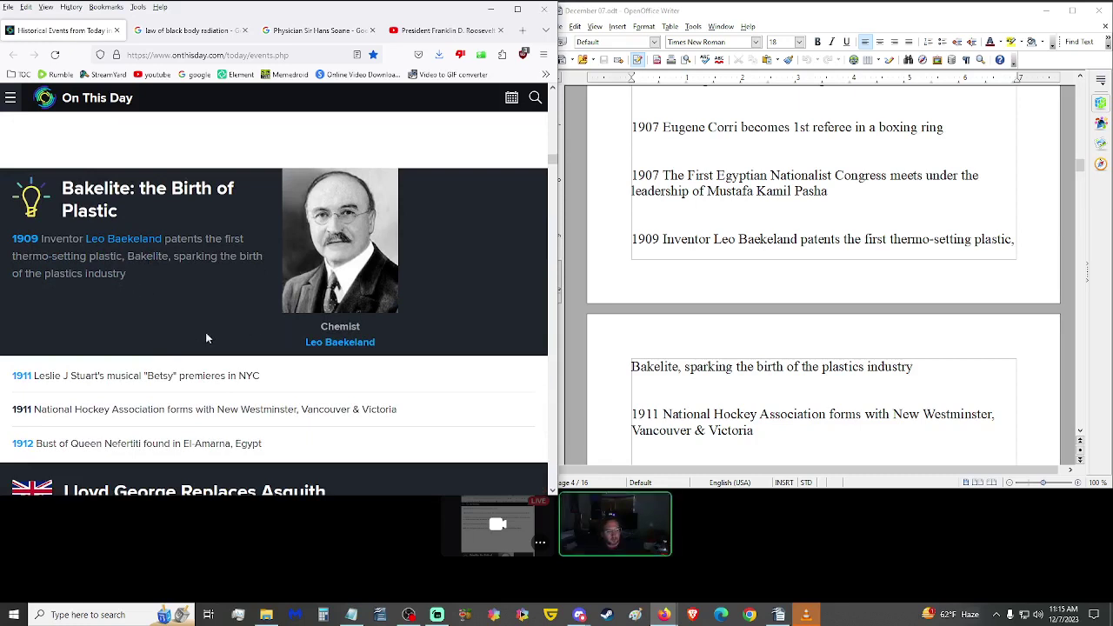
{"action": "scroll", "coordinate": [154, 337], "scroll_direction": "down", "scroll_amount": 1}
{"action": "scroll", "coordinate": [153, 315], "scroll_direction": "down", "scroll_amount": 1}
{"action": "scroll", "coordinate": [793, 365], "scroll_direction": "down", "scroll_amount": 2}
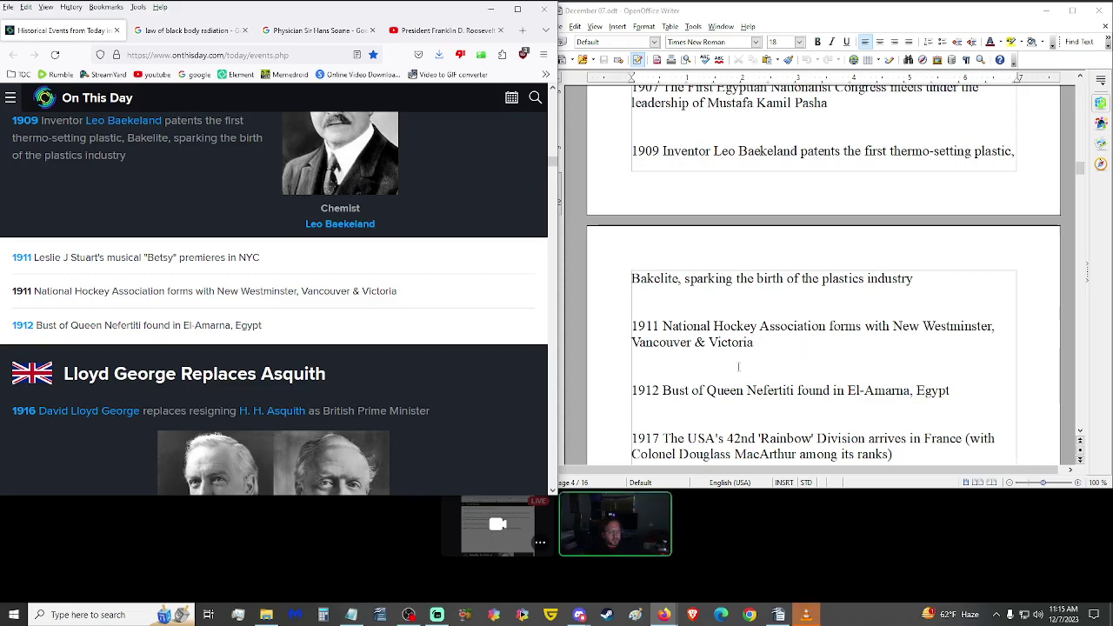
{"action": "scroll", "coordinate": [322, 365], "scroll_direction": "down", "scroll_amount": 1}
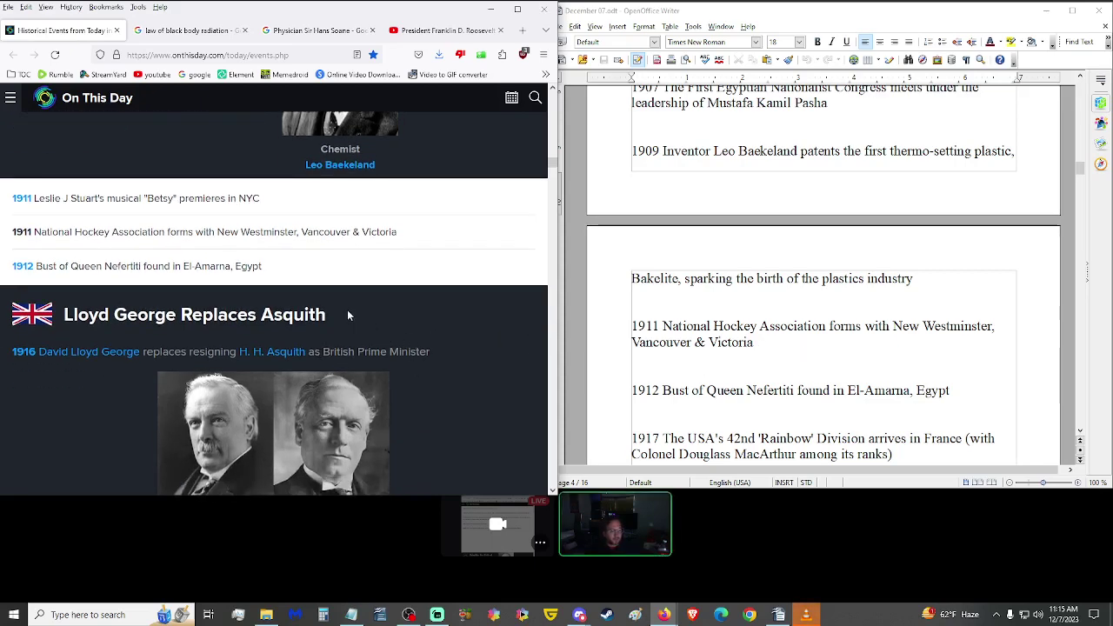
Step: Copy "1912 Bust of Queen Nefertiti" from the script and search Google Images for it
{"action": "left_click", "coordinate": [798, 390]}
{"action": "left_click_drag", "start_coordinate": [798, 391], "coordinate": [631, 390]}
{"action": "key", "text": "ctrl+c"}
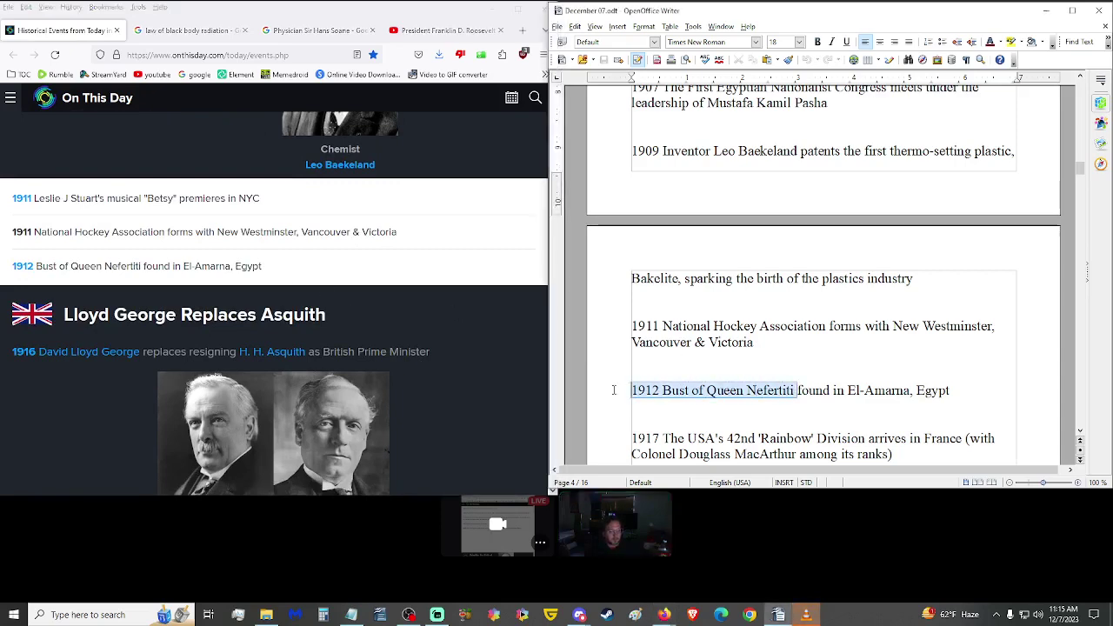
{"action": "left_click", "coordinate": [318, 29]}
{"action": "left_click", "coordinate": [174, 98]}
{"action": "key", "text": "ctrl+a"}
{"action": "key", "text": "ctrl+v"}
{"action": "key", "text": "Return"}
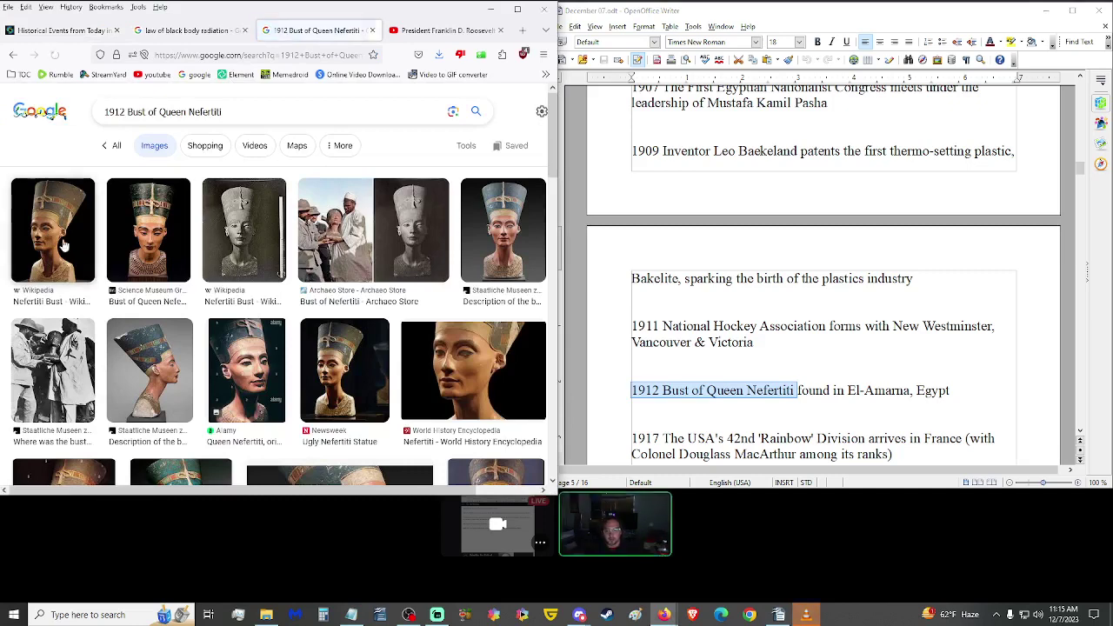
Step: View previews of the Wikipedia and Staatliche Museen zu Berlin bust images and the photos of the Nefertiti bust's discovery
{"action": "left_click", "coordinate": [74, 248]}
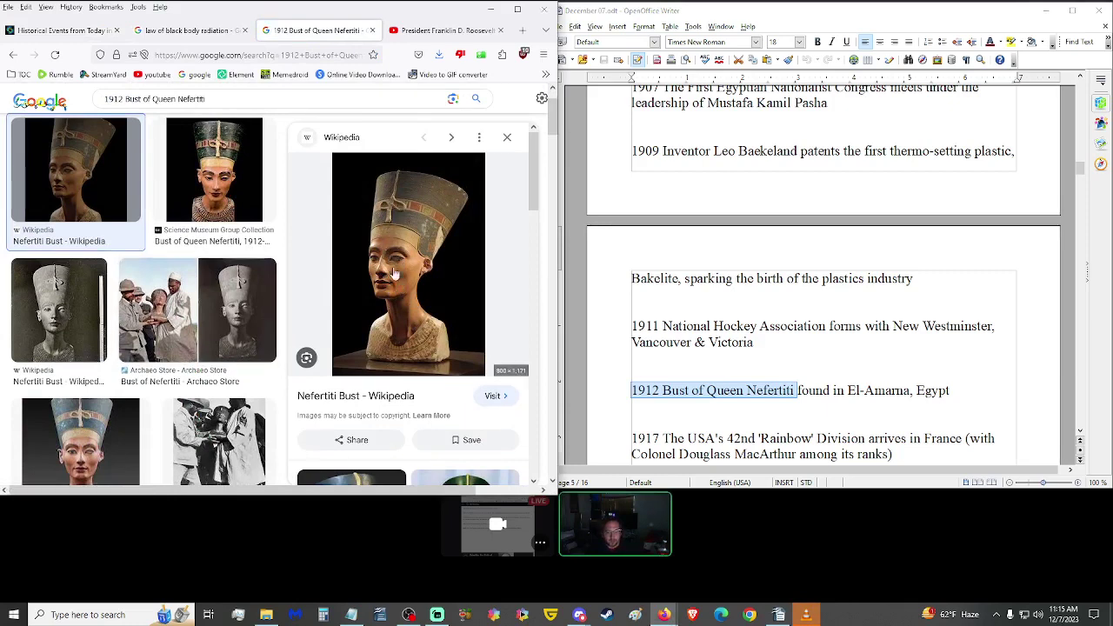
{"action": "scroll", "coordinate": [388, 287], "scroll_direction": "down", "scroll_amount": 2}
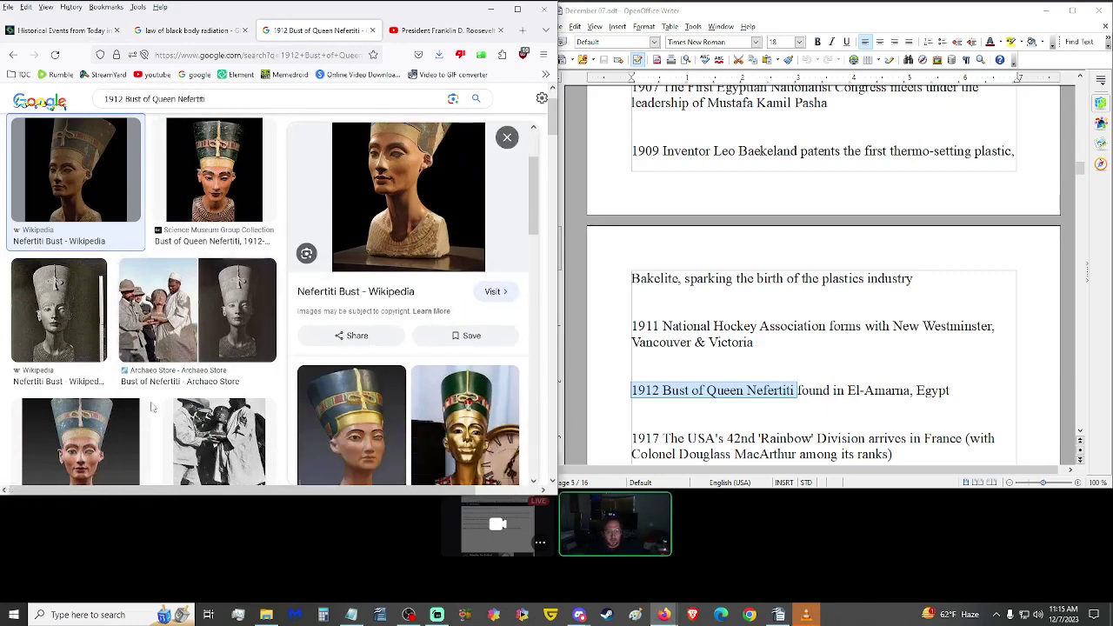
{"action": "left_click", "coordinate": [109, 423]}
{"action": "scroll", "coordinate": [394, 341], "scroll_direction": "down", "scroll_amount": 3}
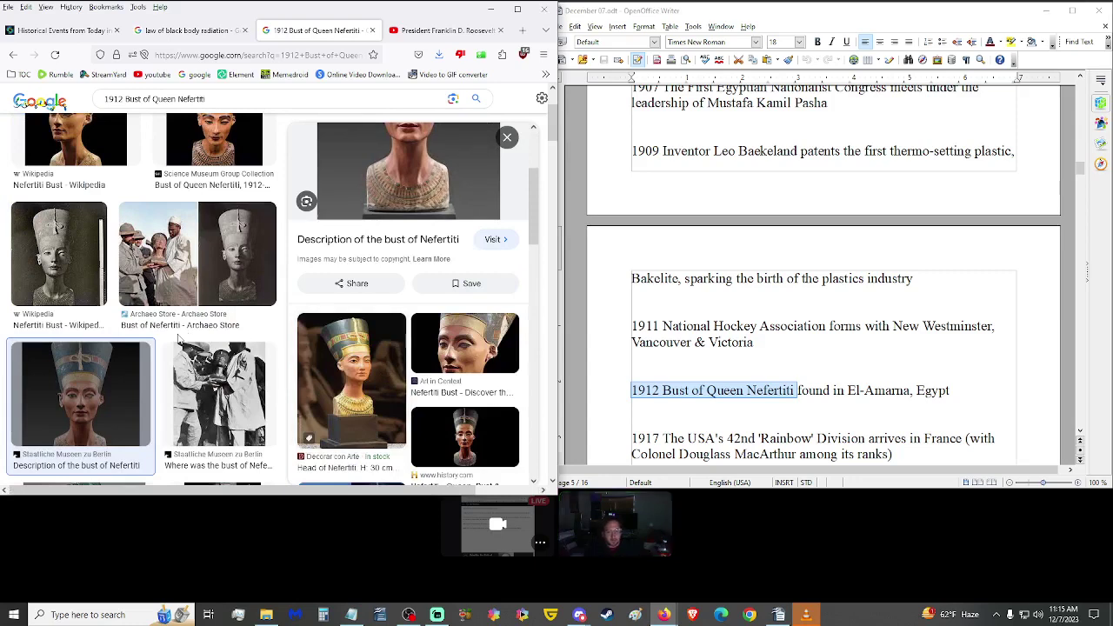
{"action": "scroll", "coordinate": [221, 369], "scroll_direction": "down", "scroll_amount": 2}
{"action": "left_click", "coordinate": [222, 369]}
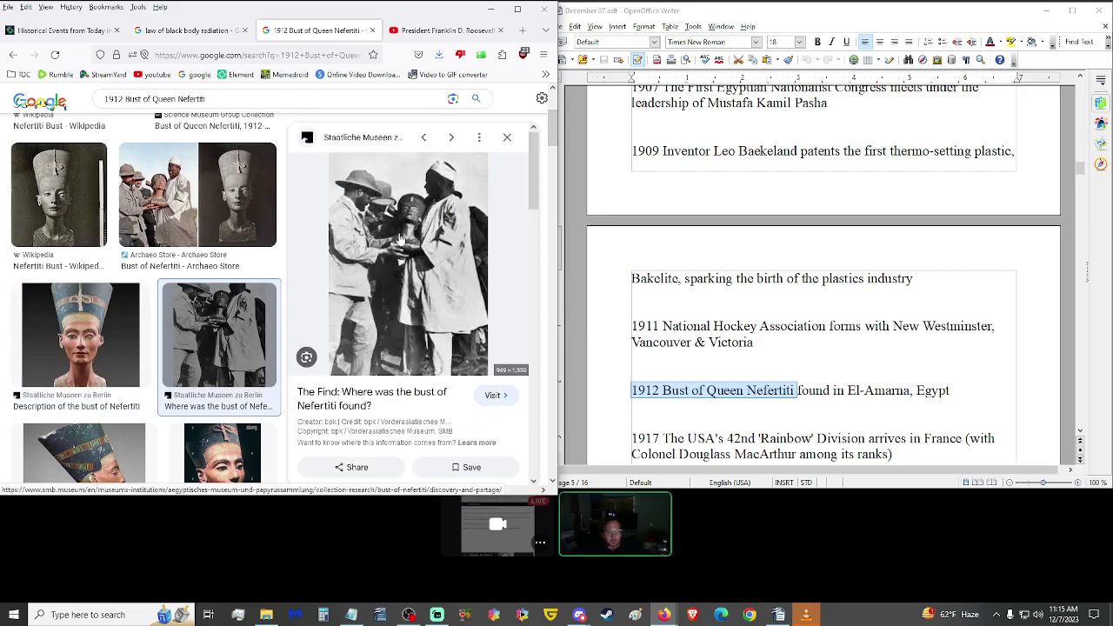
{"action": "scroll", "coordinate": [403, 277], "scroll_direction": "down", "scroll_amount": 1}
{"action": "scroll", "coordinate": [402, 276], "scroll_direction": "down", "scroll_amount": 5}
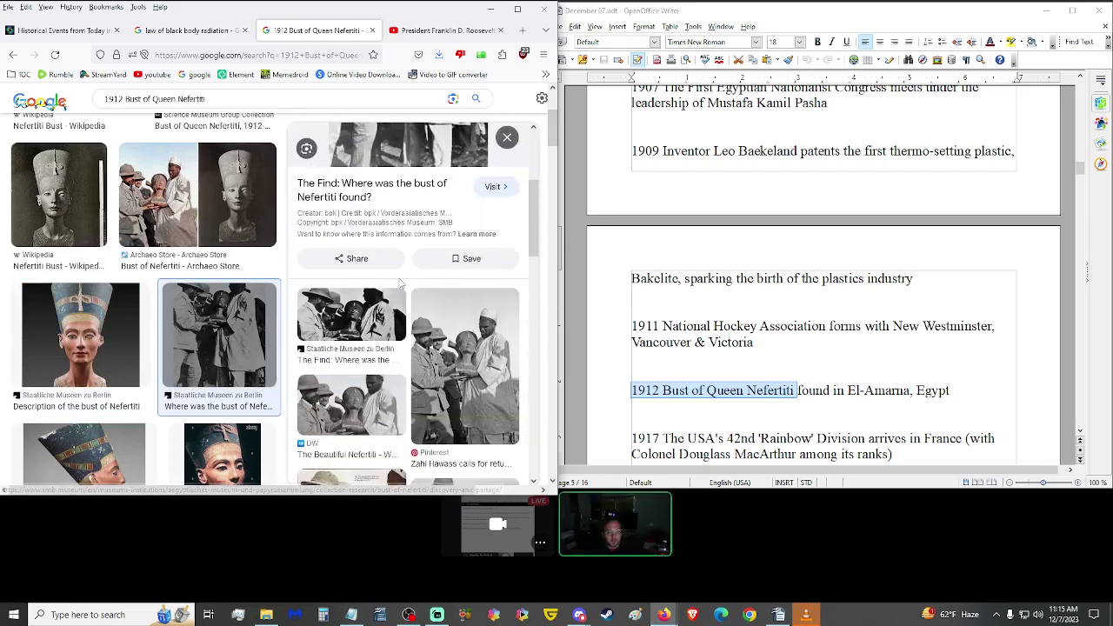
{"action": "left_click", "coordinate": [409, 246]}
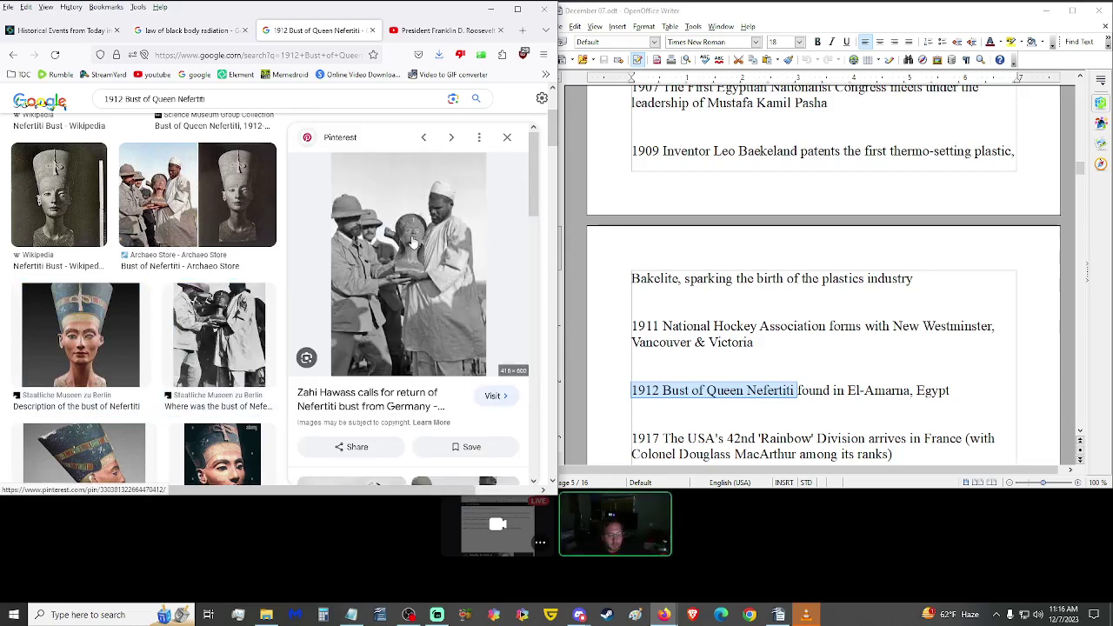
Step: Return to On This Day and review the 1916 through 1925 entries there alongside the script
{"action": "left_click", "coordinate": [59, 31]}
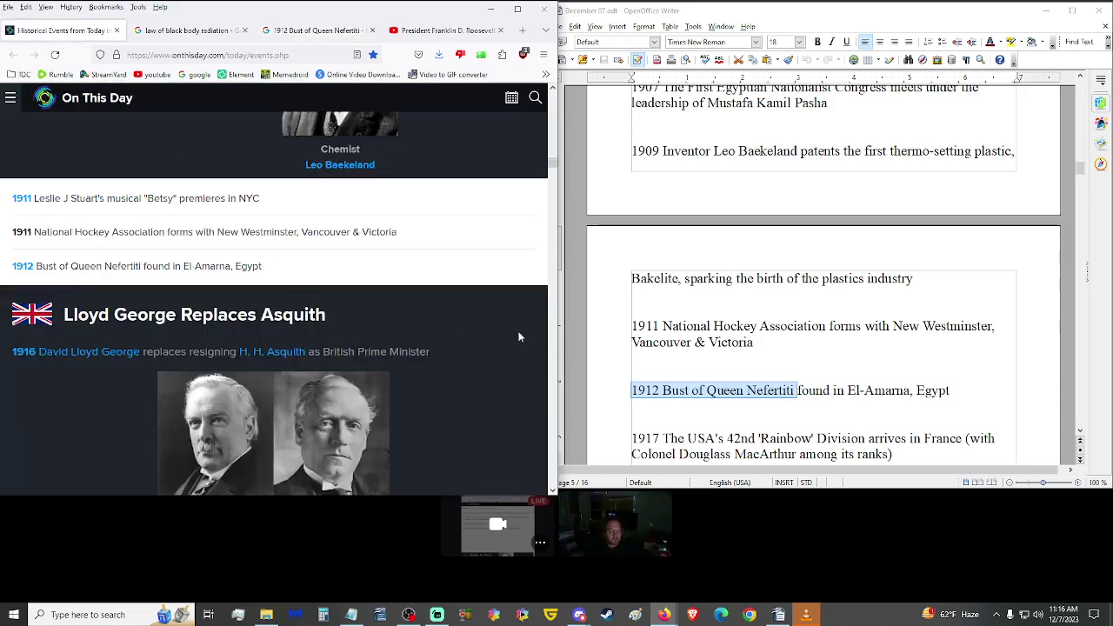
{"action": "scroll", "coordinate": [347, 304], "scroll_direction": "down", "scroll_amount": 3}
{"action": "scroll", "coordinate": [648, 411], "scroll_direction": "down", "scroll_amount": 3}
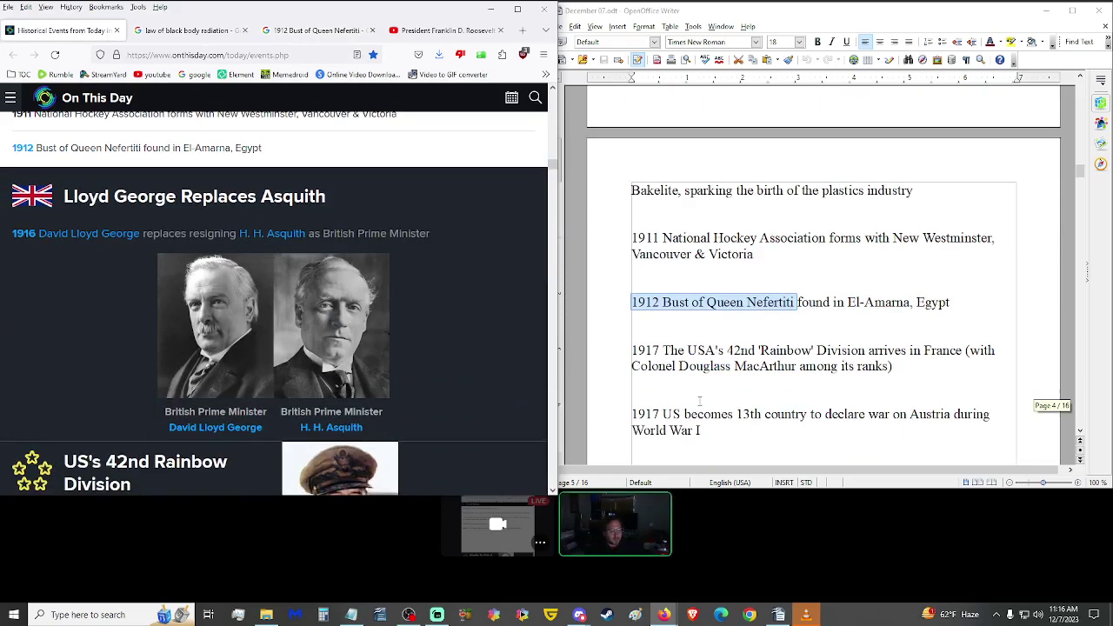
{"action": "scroll", "coordinate": [455, 345], "scroll_direction": "down", "scroll_amount": 2}
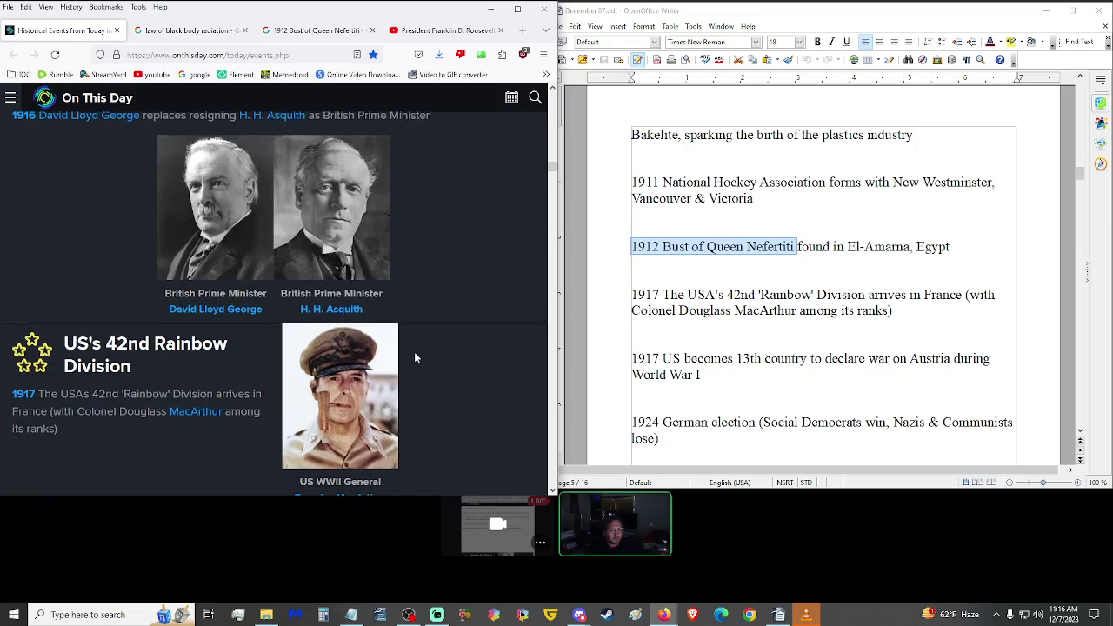
{"action": "scroll", "coordinate": [405, 358], "scroll_direction": "down", "scroll_amount": 2}
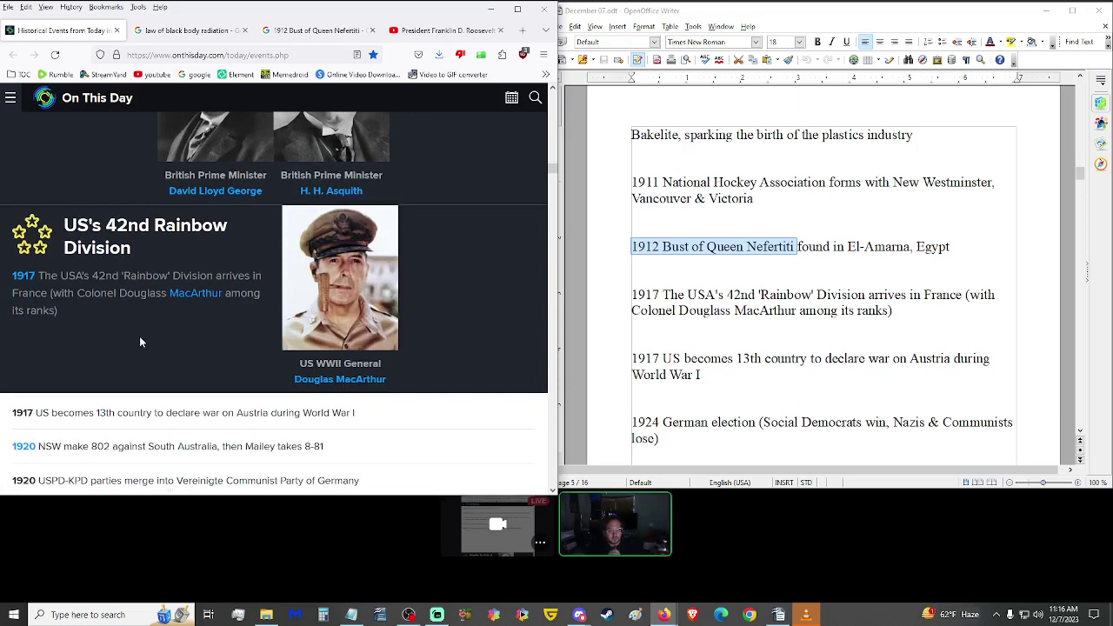
{"action": "scroll", "coordinate": [574, 310], "scroll_direction": "down", "scroll_amount": 1}
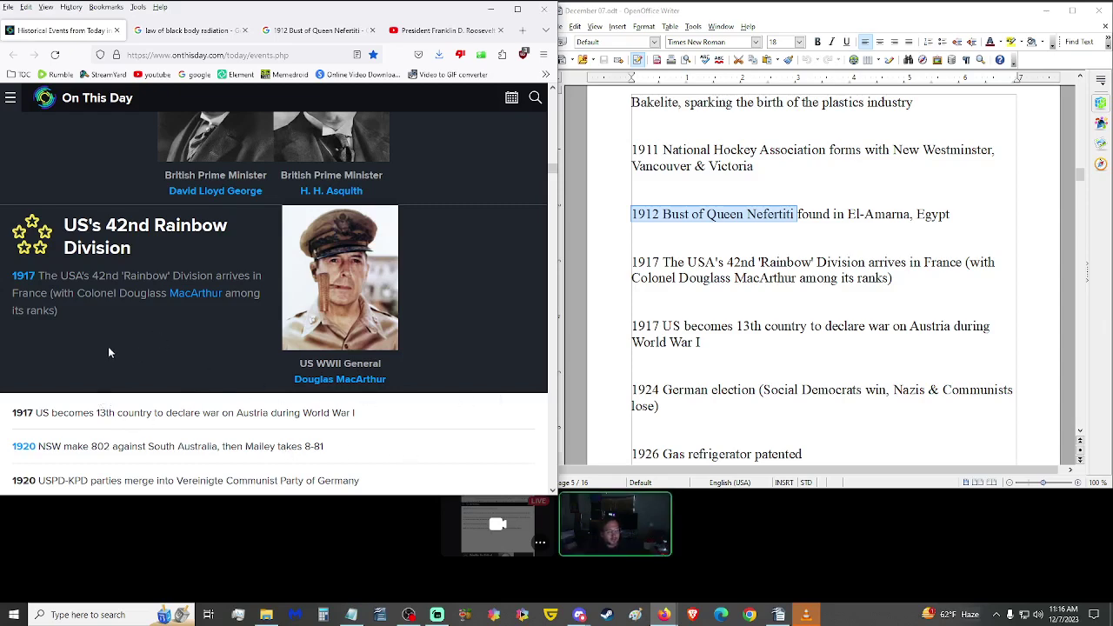
{"action": "scroll", "coordinate": [100, 356], "scroll_direction": "down", "scroll_amount": 3}
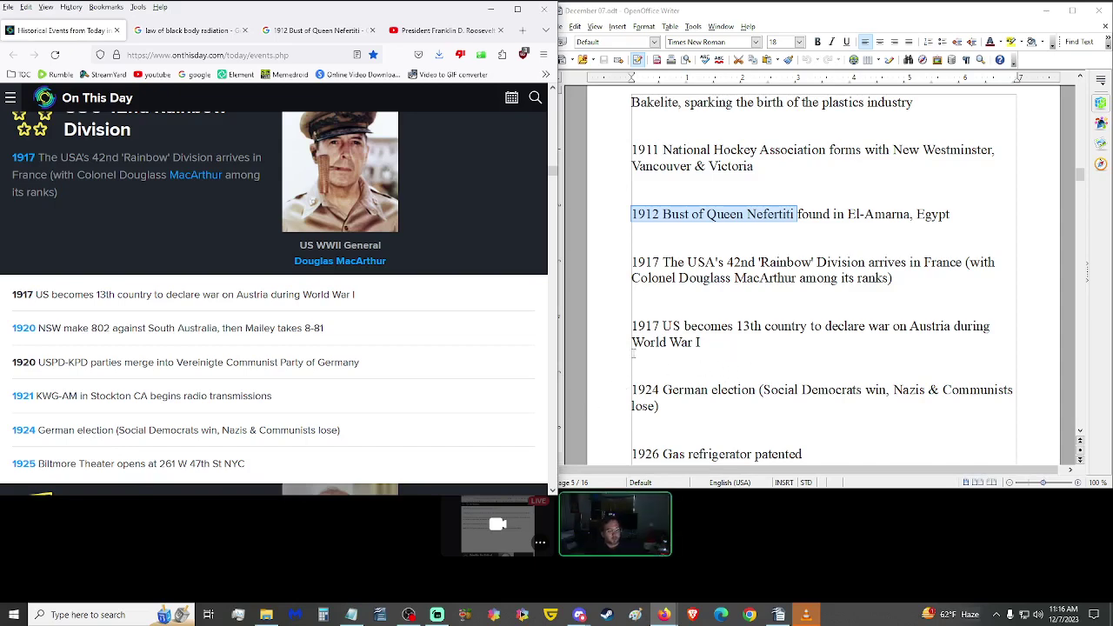
{"action": "scroll", "coordinate": [261, 348], "scroll_direction": "down", "scroll_amount": 3}
{"action": "scroll", "coordinate": [237, 332], "scroll_direction": "down", "scroll_amount": 1}
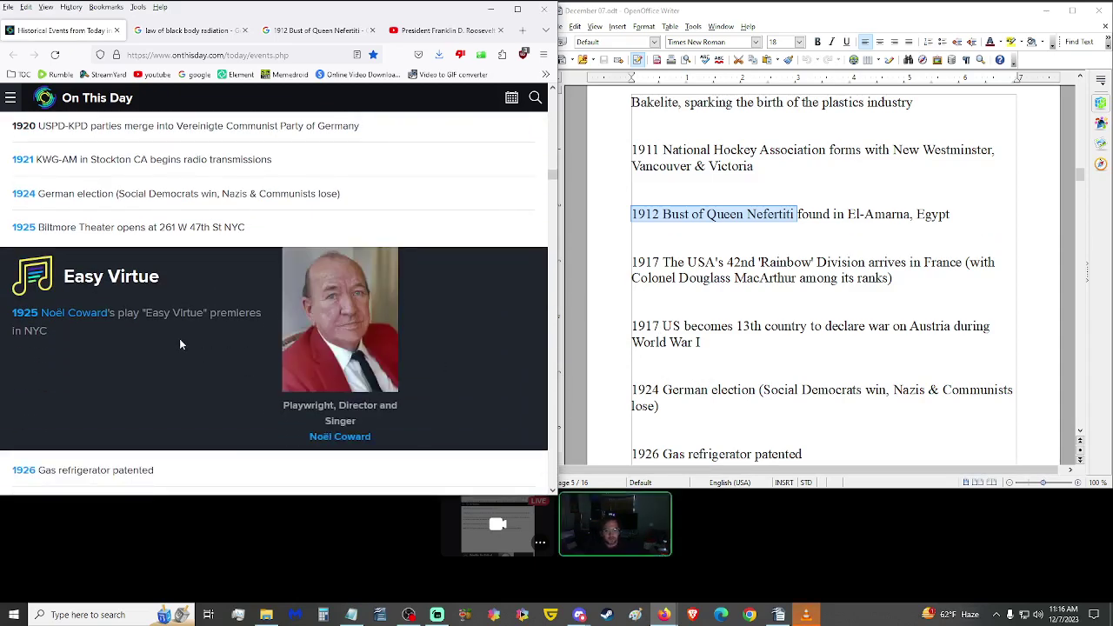
Step: Highlight parts of the bracketed result in the 1924 German election entry on On This Day while discussing it, leaving nothing selected
{"action": "left_click_drag", "start_coordinate": [122, 193], "coordinate": [332, 194]}
{"action": "left_click", "coordinate": [232, 193]}
{"action": "left_click_drag", "start_coordinate": [228, 194], "coordinate": [114, 194]}
{"action": "left_click_drag", "start_coordinate": [265, 195], "coordinate": [314, 200]}
{"action": "left_click_drag", "start_coordinate": [200, 195], "coordinate": [114, 194]}
{"action": "left_click", "coordinate": [196, 216]}
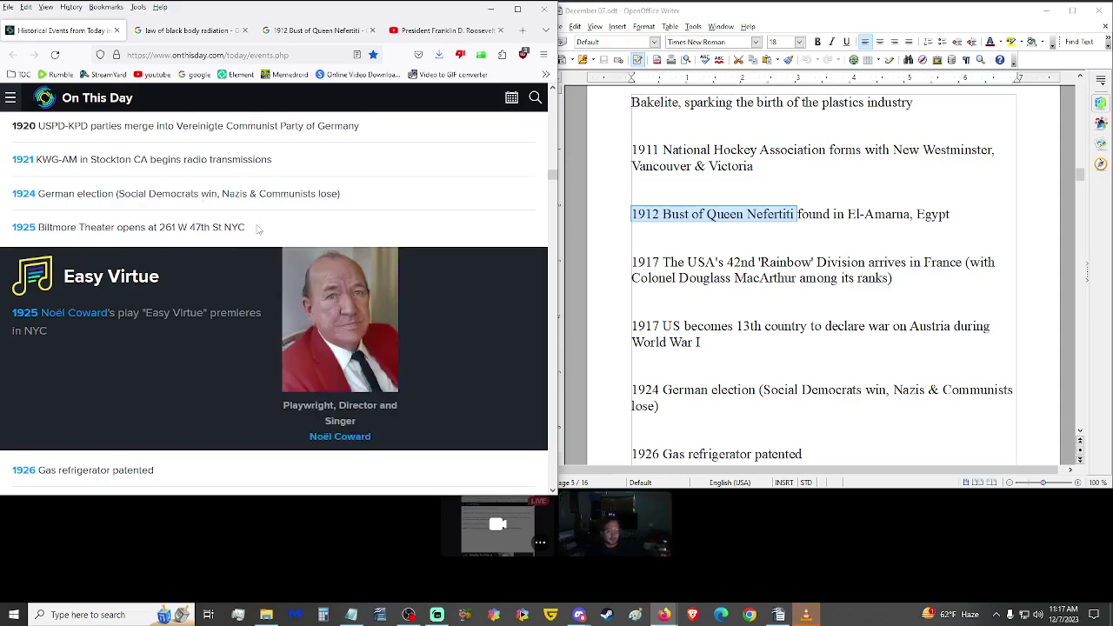
Step: Highlight the party names in the 1924 German election entry and read on through the 1926 gas refrigerator entry on the website and script
{"action": "left_click_drag", "start_coordinate": [200, 195], "coordinate": [124, 205]}
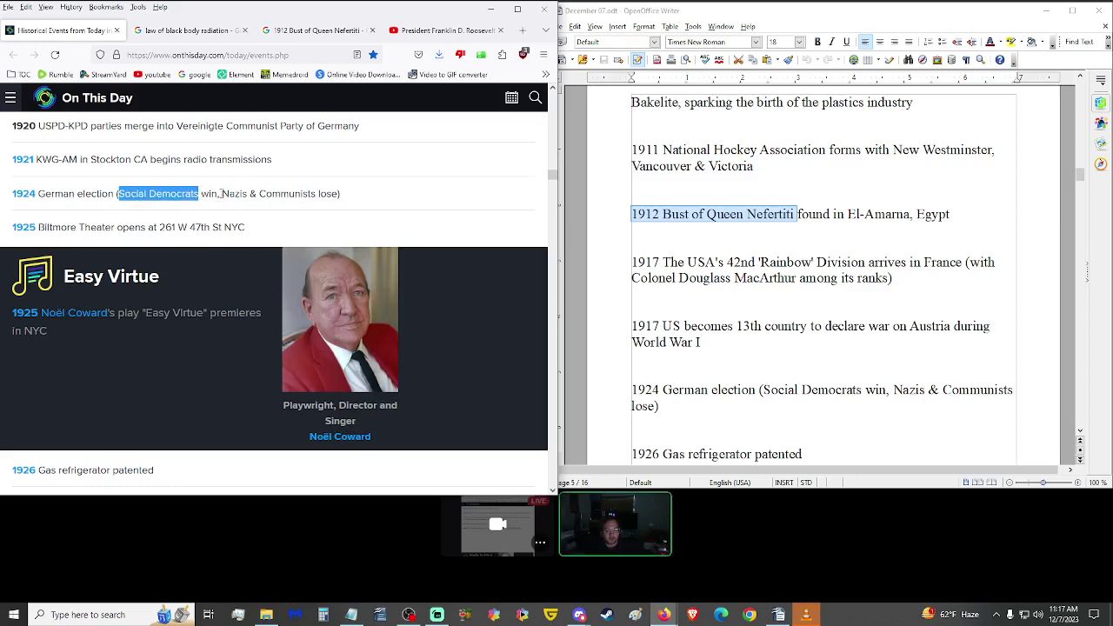
{"action": "left_click_drag", "start_coordinate": [221, 194], "coordinate": [320, 195]}
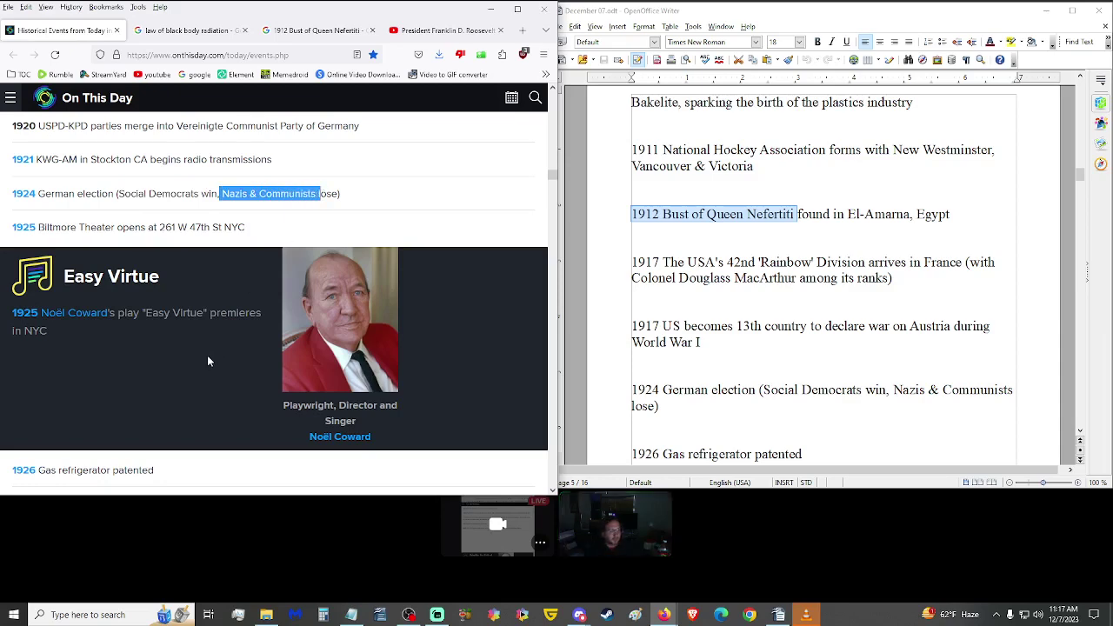
{"action": "scroll", "coordinate": [206, 355], "scroll_direction": "down", "scroll_amount": 2}
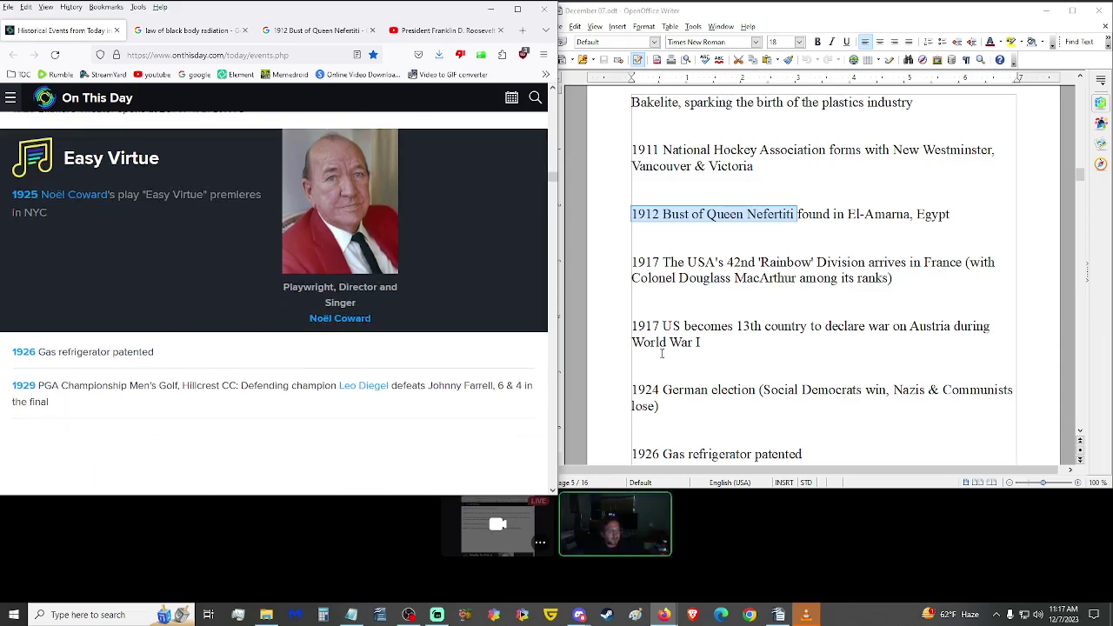
{"action": "scroll", "coordinate": [744, 344], "scroll_direction": "down", "scroll_amount": 4}
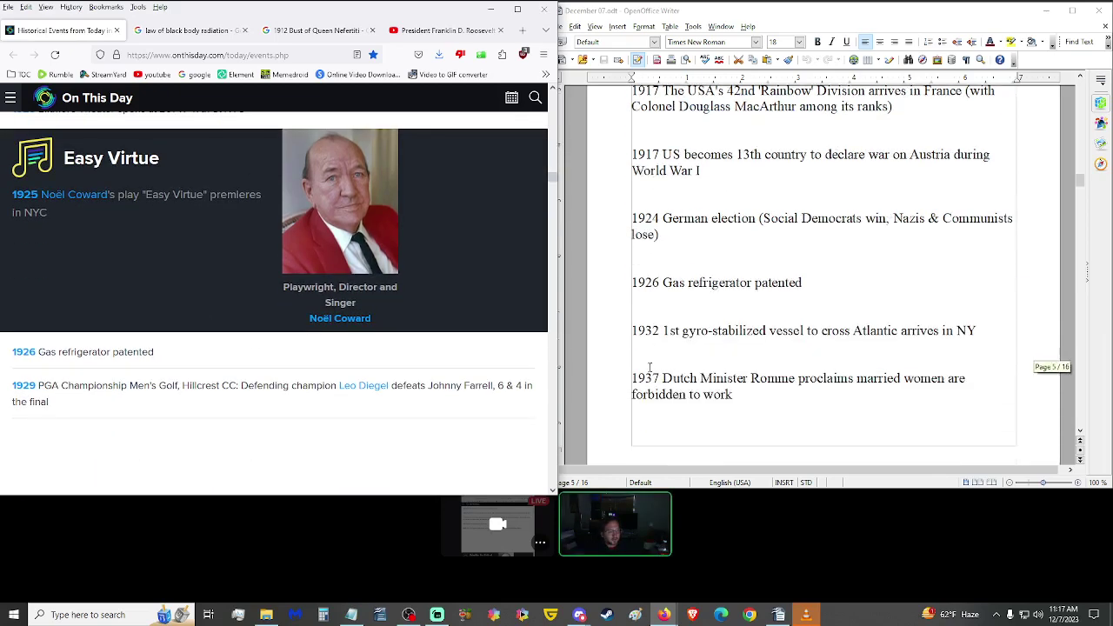
{"action": "scroll", "coordinate": [658, 275], "scroll_direction": "down", "scroll_amount": 1}
{"action": "scroll", "coordinate": [683, 232], "scroll_direction": "down", "scroll_amount": 1}
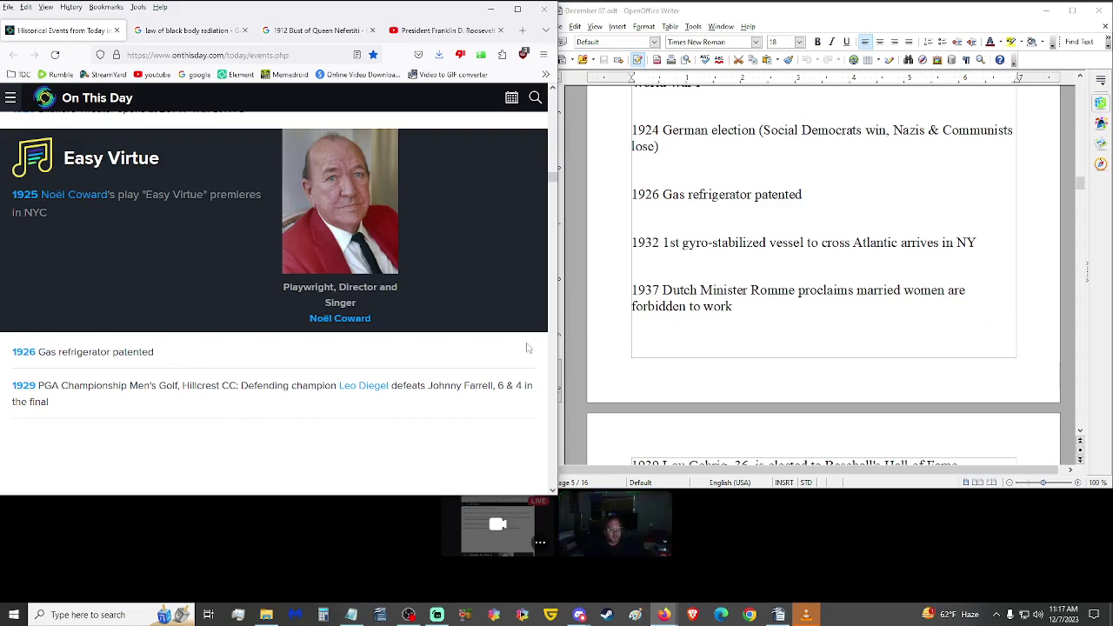
{"action": "scroll", "coordinate": [373, 387], "scroll_direction": "down", "scroll_amount": 1}
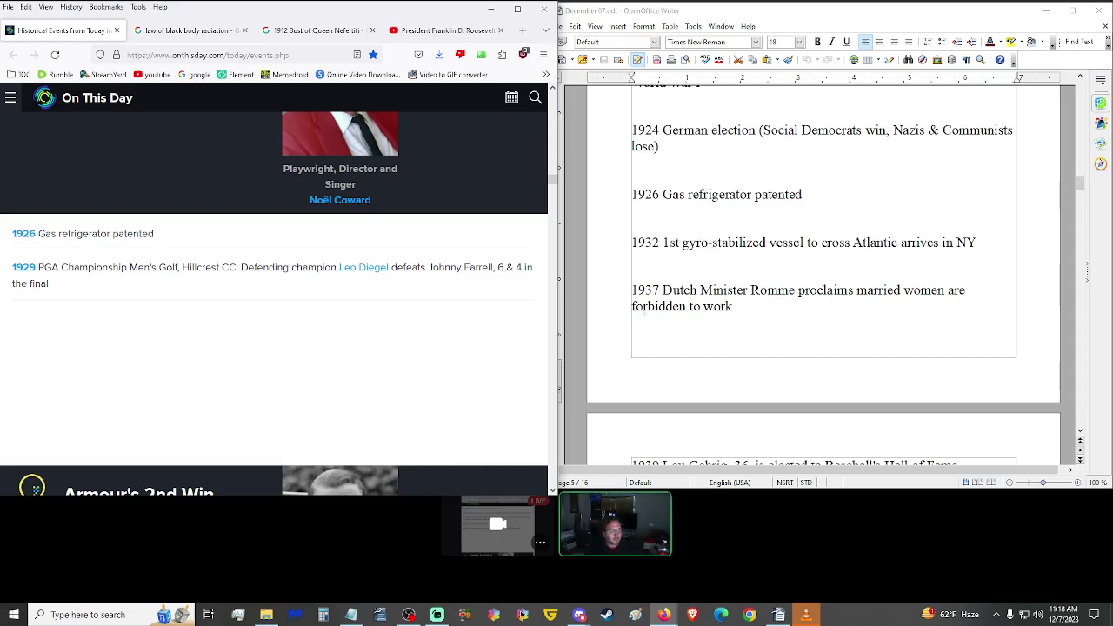
Step: Locate the 1937 Dutch Minister Romme entry in both the script and On This Day, highlighting it on the website temporarily
{"action": "scroll", "coordinate": [712, 315], "scroll_direction": "down", "scroll_amount": 3}
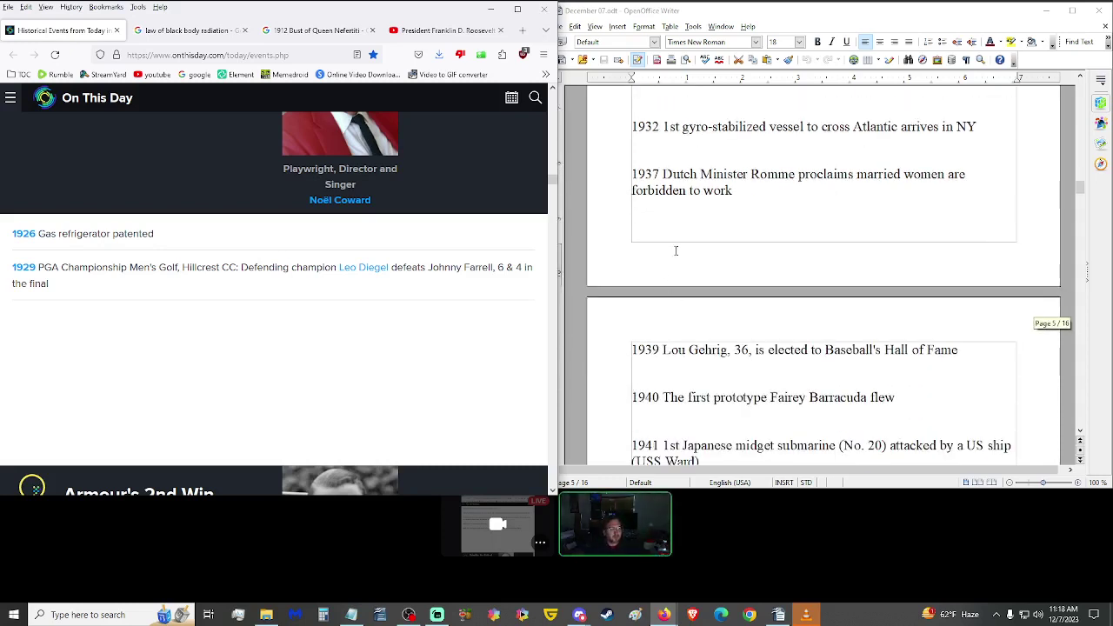
{"action": "scroll", "coordinate": [458, 310], "scroll_direction": "down", "scroll_amount": 3}
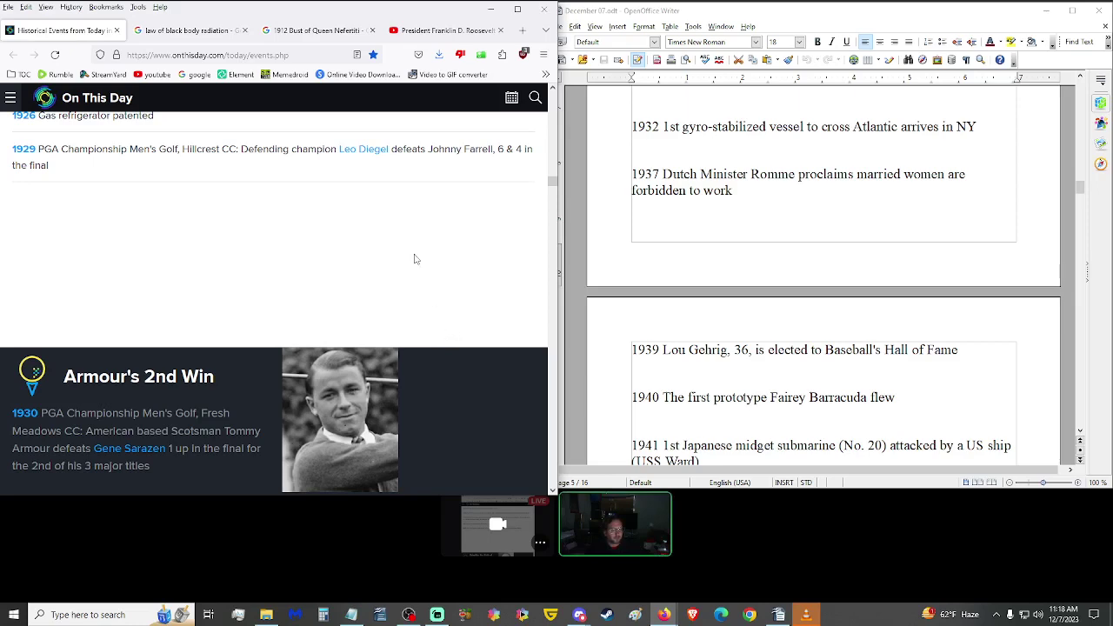
{"action": "scroll", "coordinate": [415, 258], "scroll_direction": "down", "scroll_amount": 15}
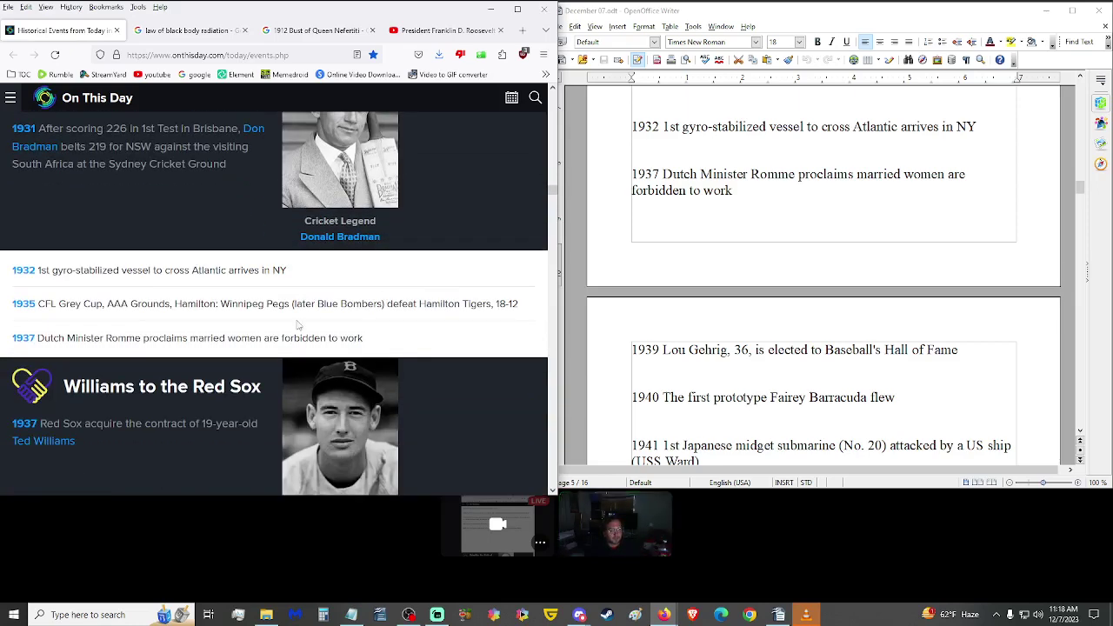
{"action": "triple_click", "coordinate": [261, 338]}
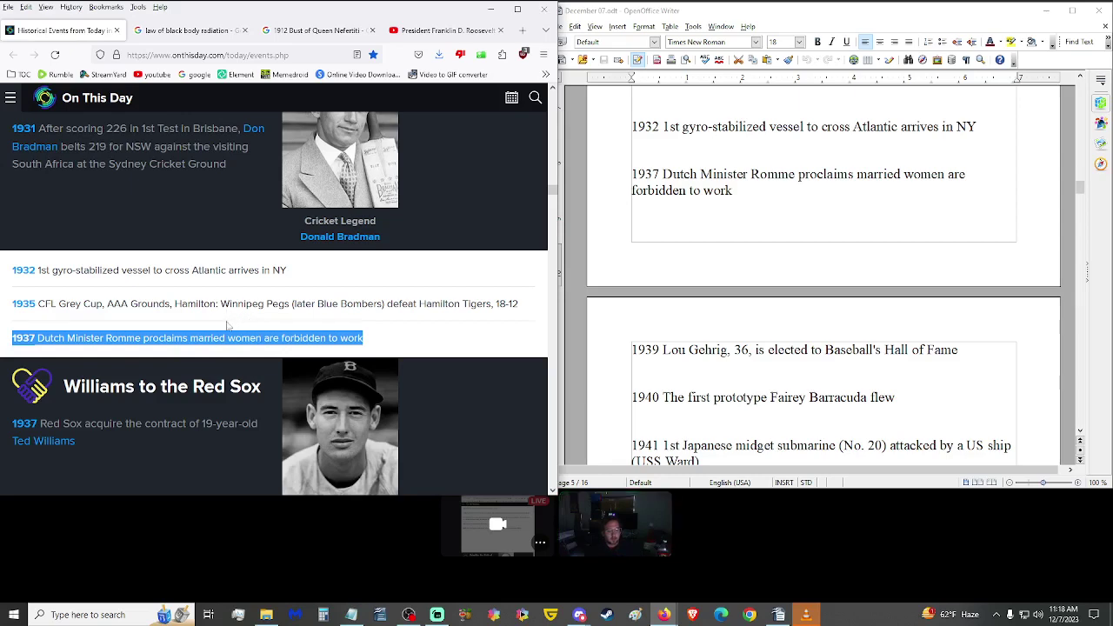
{"action": "left_click", "coordinate": [368, 340]}
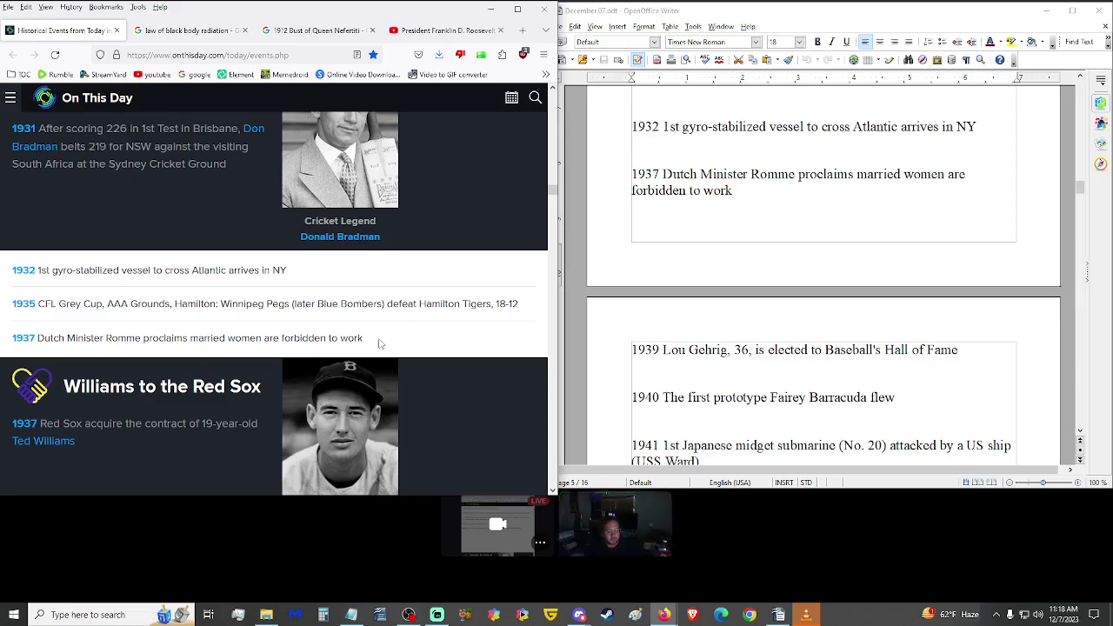
Step: Highlight phrases of the 1937 Dutch Minister Romme entry in the script, including "married women are forbidden to work", leaving nothing selected
{"action": "left_click", "coordinate": [728, 190]}
{"action": "double_click", "coordinate": [717, 191]}
{"action": "left_click_drag", "start_coordinate": [732, 190], "coordinate": [700, 174]}
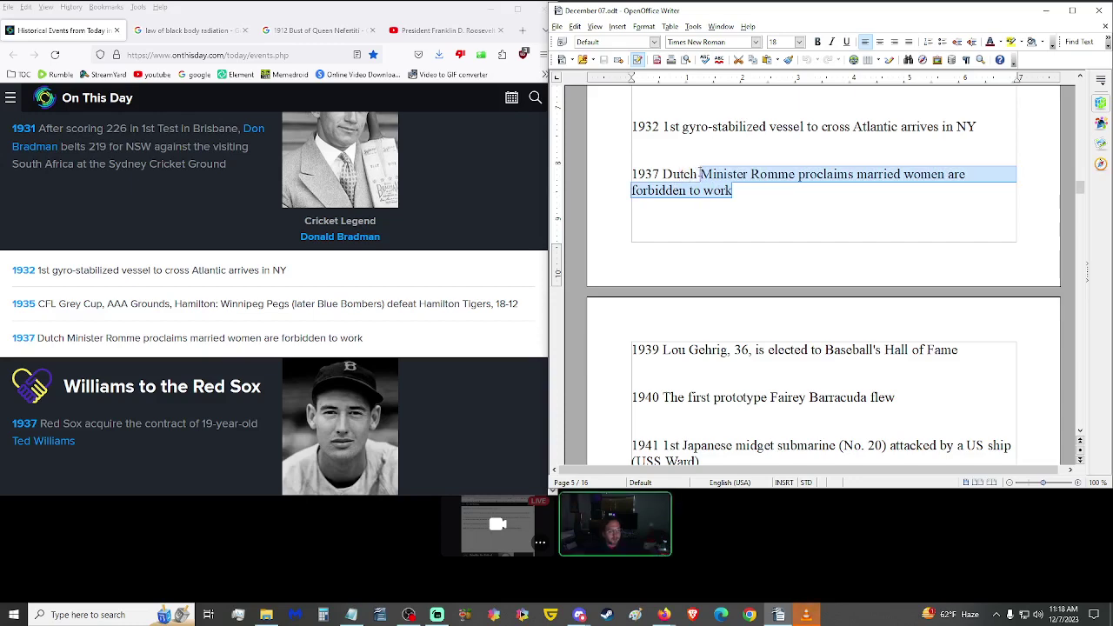
{"action": "left_click_drag", "start_coordinate": [856, 174], "coordinate": [903, 185]}
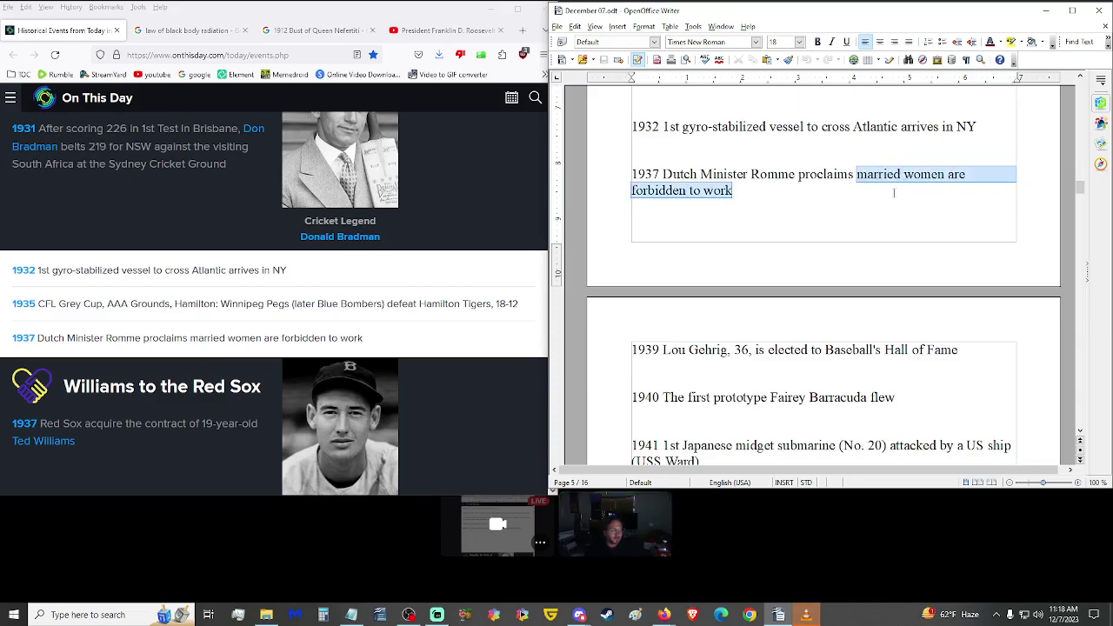
{"action": "left_click", "coordinate": [794, 195]}
Step: Review the entries from 1937 through the 1941 midget submarine attack in the script and on On This Day
{"action": "scroll", "coordinate": [728, 208], "scroll_direction": "down", "scroll_amount": 1}
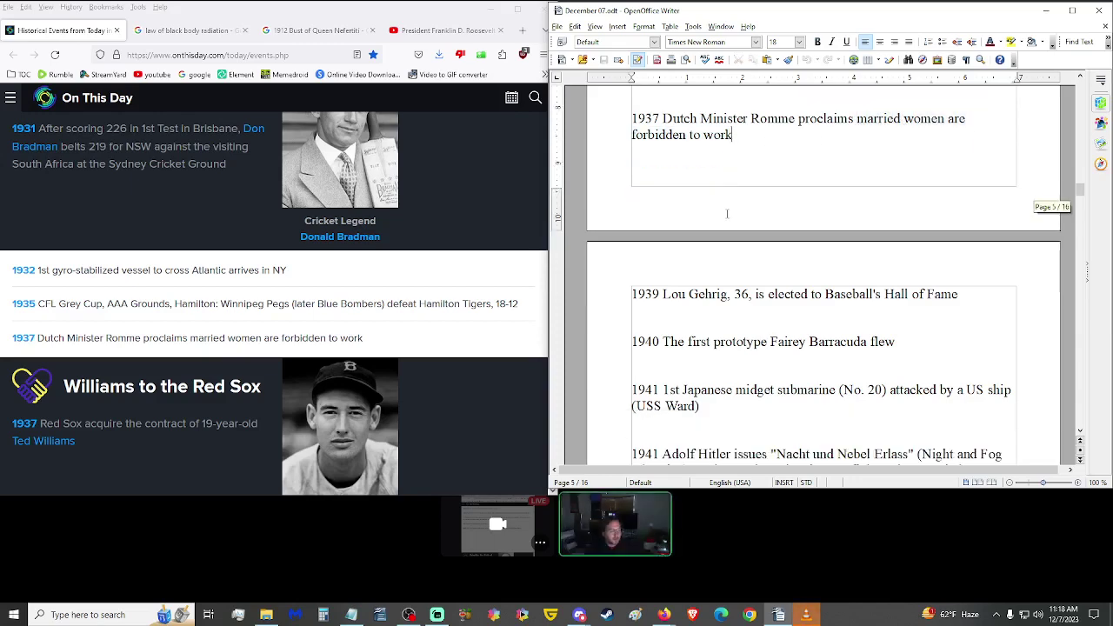
{"action": "scroll", "coordinate": [729, 208], "scroll_direction": "down", "scroll_amount": 1}
{"action": "scroll", "coordinate": [448, 296], "scroll_direction": "down", "scroll_amount": 2}
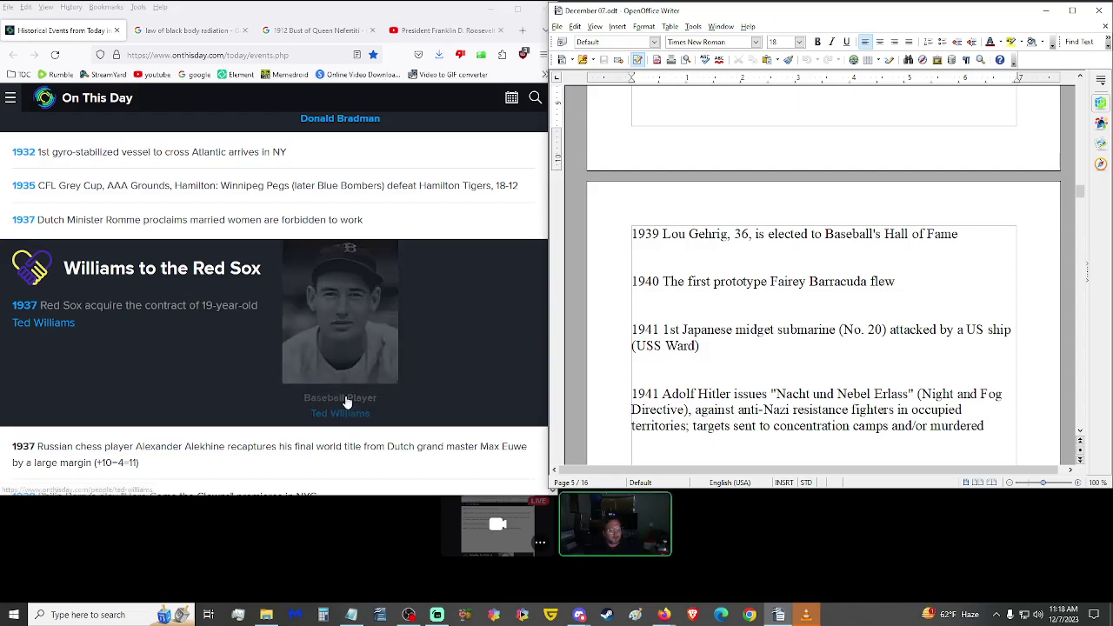
{"action": "scroll", "coordinate": [348, 365], "scroll_direction": "down", "scroll_amount": 2}
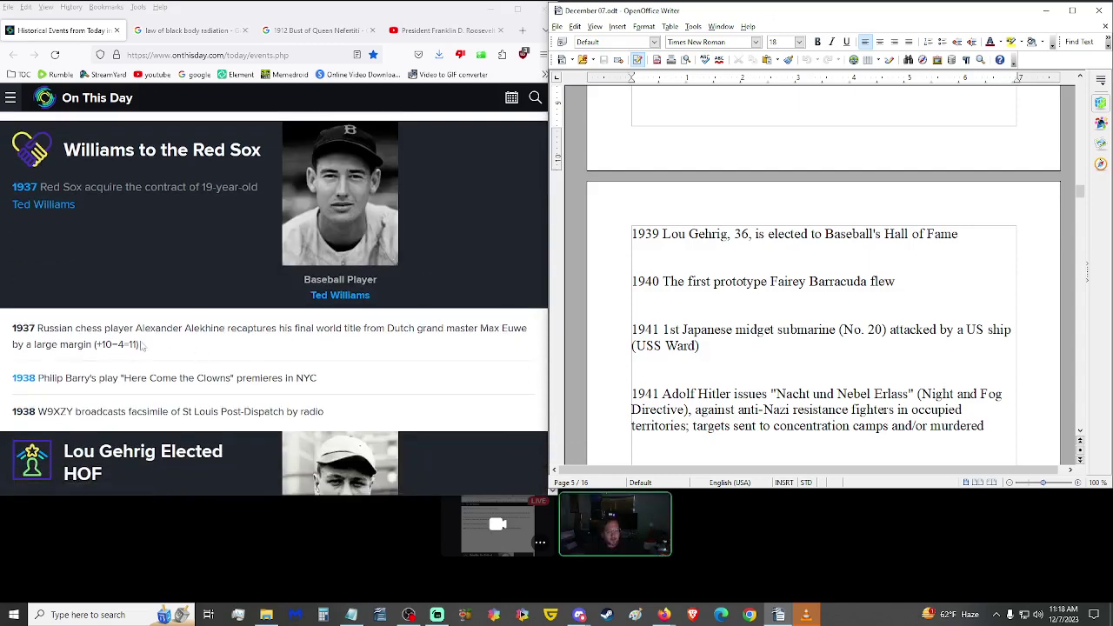
{"action": "scroll", "coordinate": [129, 361], "scroll_direction": "down", "scroll_amount": 3}
{"action": "scroll", "coordinate": [127, 356], "scroll_direction": "down", "scroll_amount": 3}
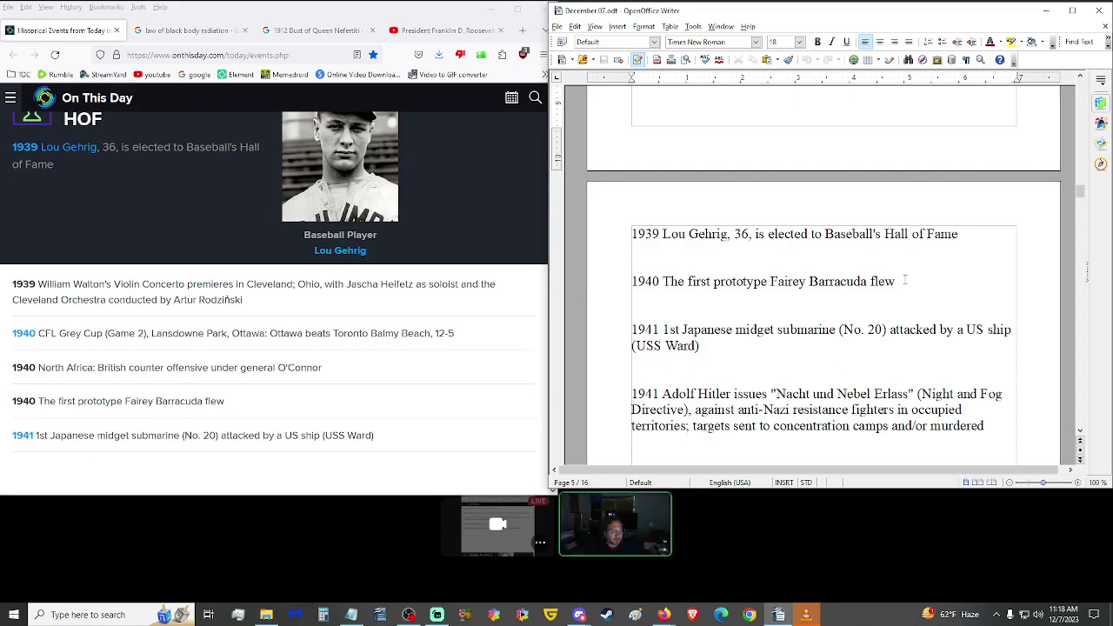
Step: Copy "1940 The first prototype Fairey Barracuda flew" from the script and search Google Images for it
{"action": "left_click_drag", "start_coordinate": [869, 282], "coordinate": [684, 283]}
{"action": "triple_click", "coordinate": [739, 282]}
{"action": "key", "text": "ctrl+c"}
{"action": "left_click", "coordinate": [313, 29]}
{"action": "left_click", "coordinate": [187, 98]}
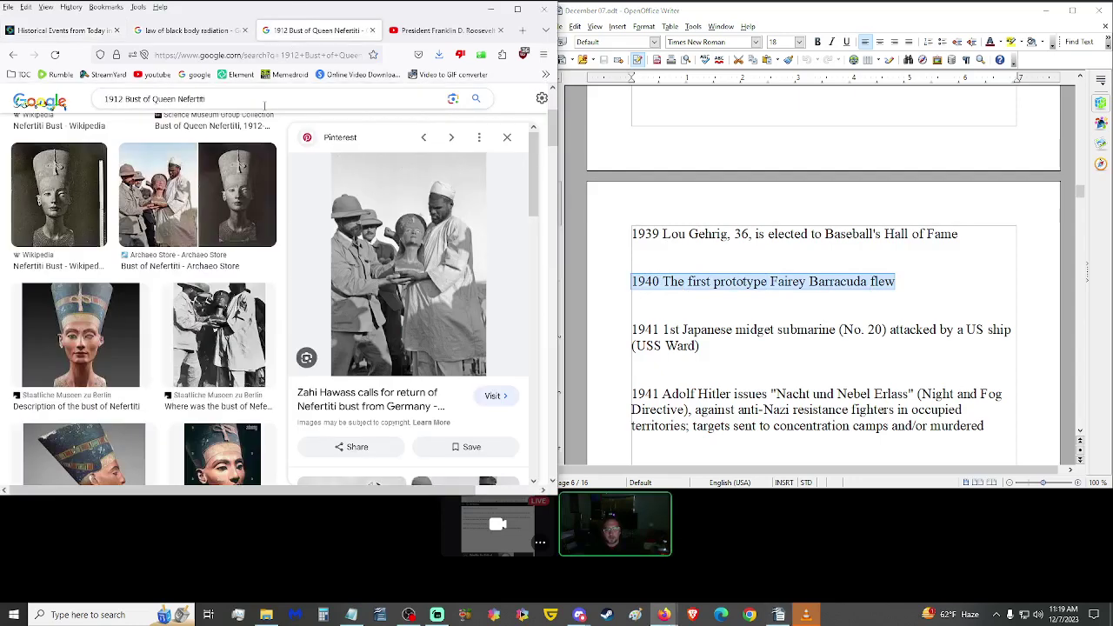
{"action": "key", "text": "ctrl+a"}
{"action": "key", "text": "ctrl+v"}
{"action": "type", "text": "."}
{"action": "key", "text": "Return"}
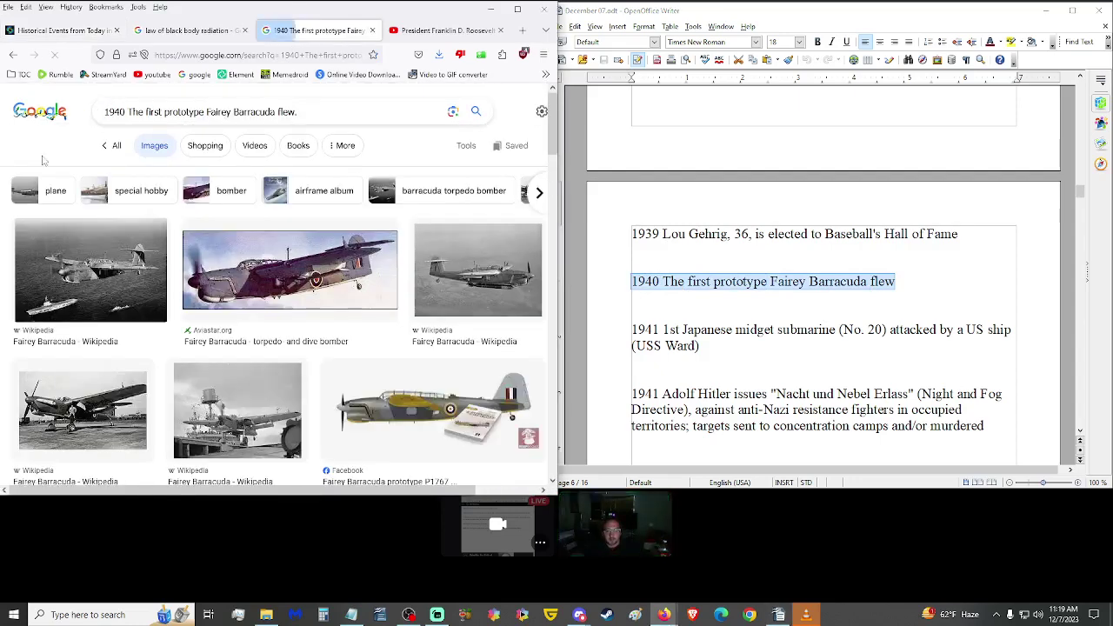
Step: View previews of the Wikipedia, Aviastar.org and Against All Odds Wiki images of the Fairey Barracuda
{"action": "left_click", "coordinate": [104, 248]}
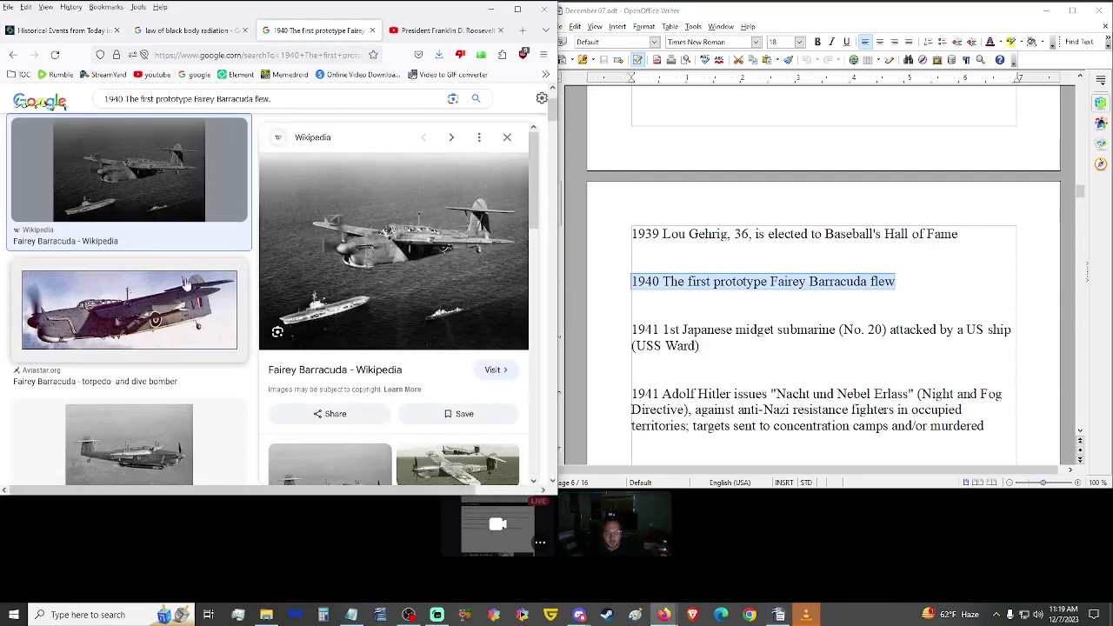
{"action": "left_click", "coordinate": [98, 329]}
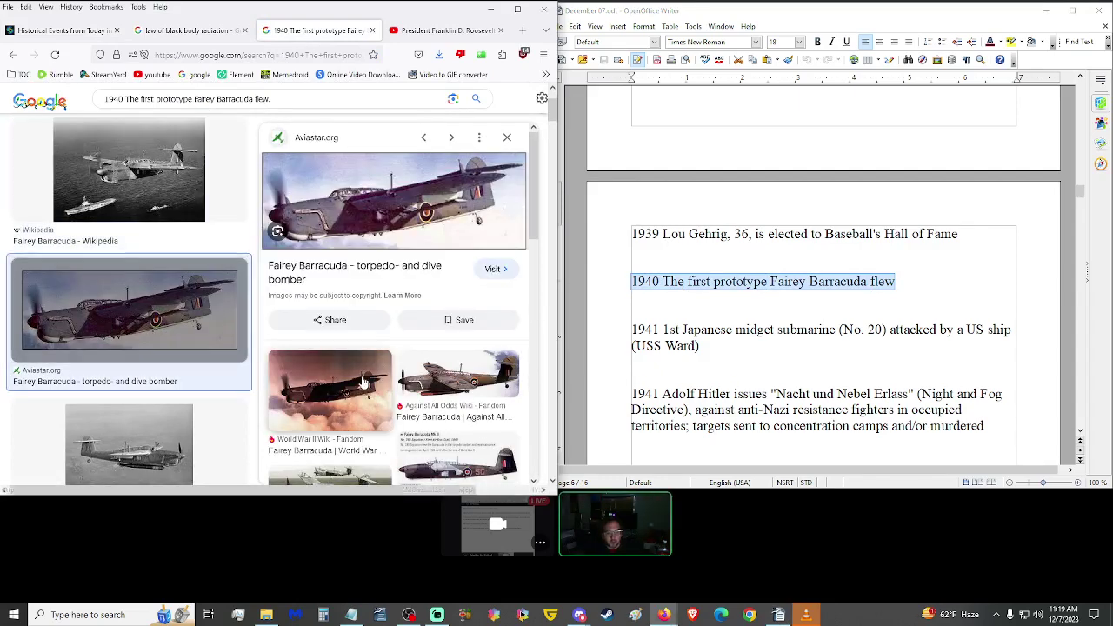
{"action": "left_click", "coordinate": [435, 398]}
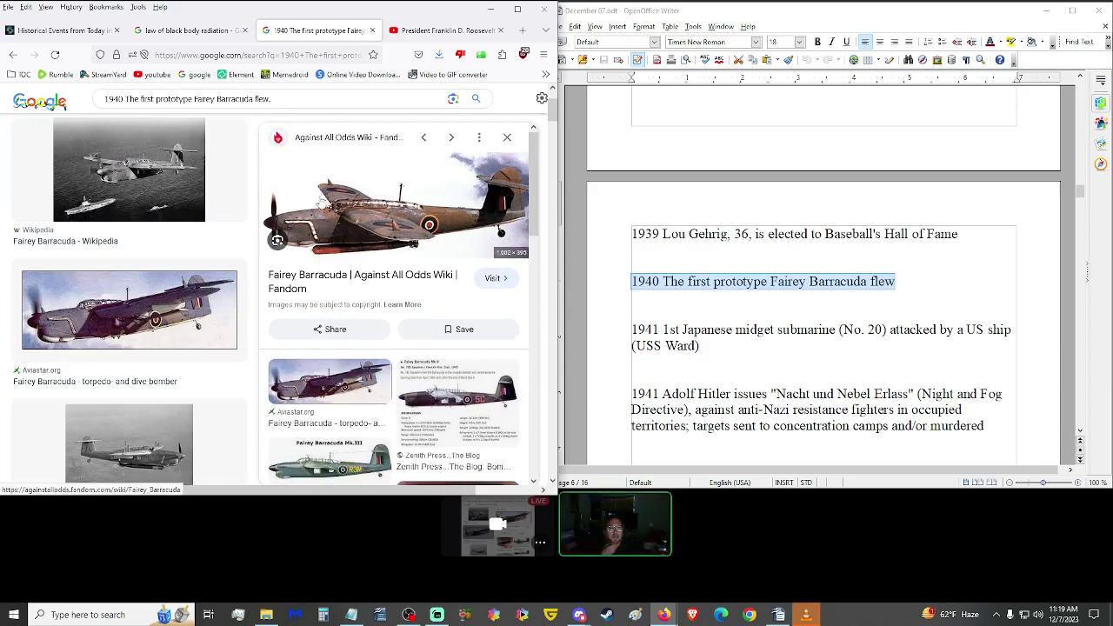
Step: Return to On This Day and review the 1941 entries, from the midget submarine to Pearl Harbor, alongside the script
{"action": "left_click", "coordinate": [61, 30]}
{"action": "scroll", "coordinate": [299, 290], "scroll_direction": "down", "scroll_amount": 2}
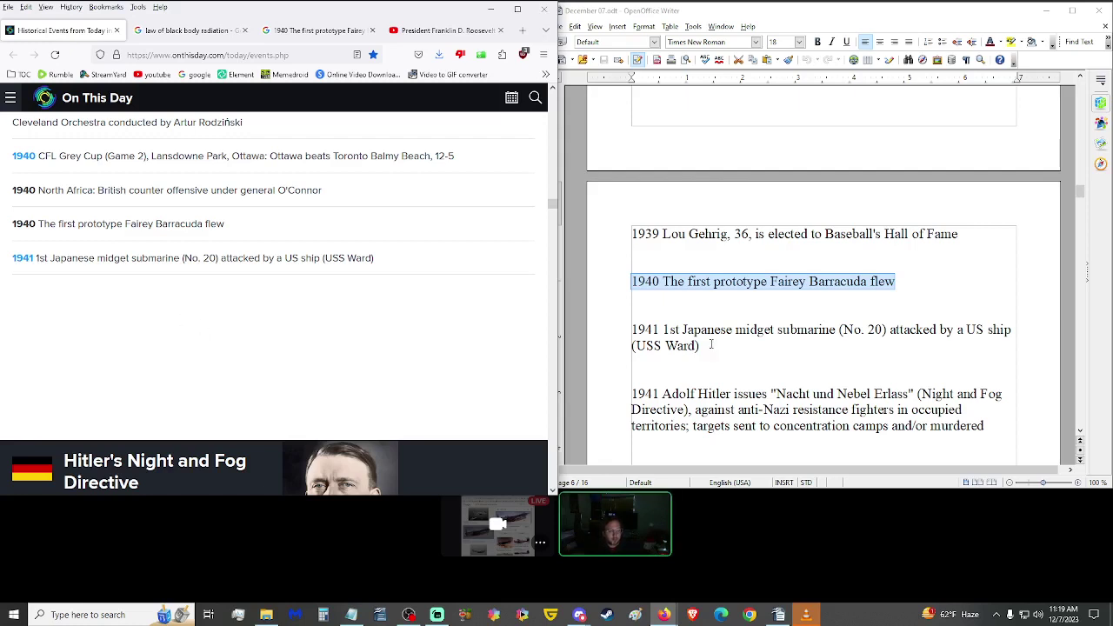
{"action": "scroll", "coordinate": [677, 370], "scroll_direction": "down", "scroll_amount": 3}
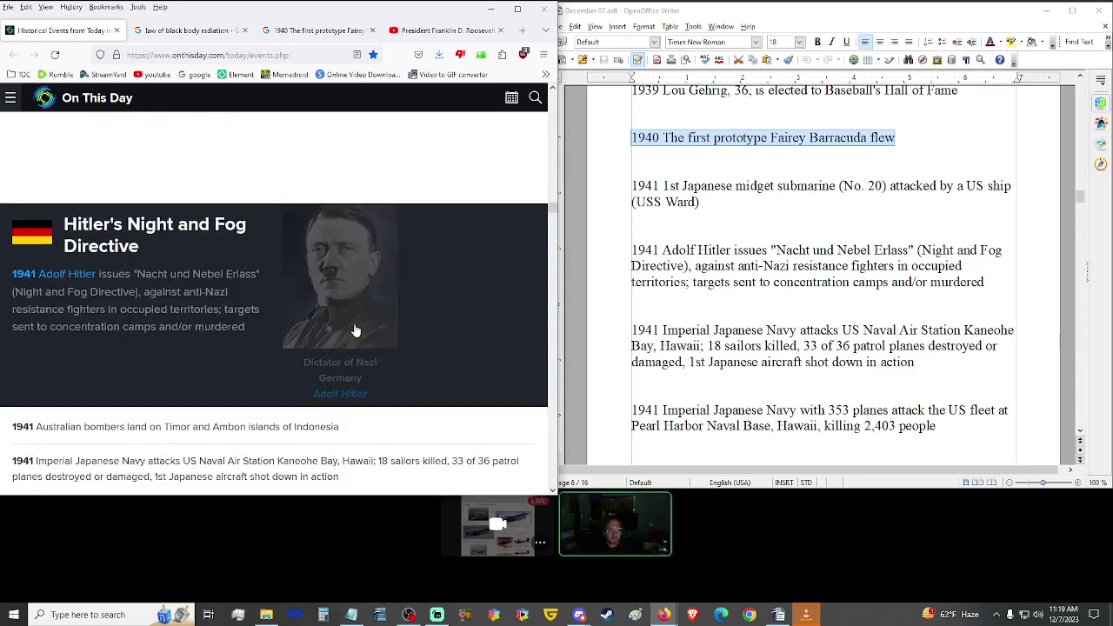
{"action": "scroll", "coordinate": [720, 318], "scroll_direction": "up", "scroll_amount": 2}
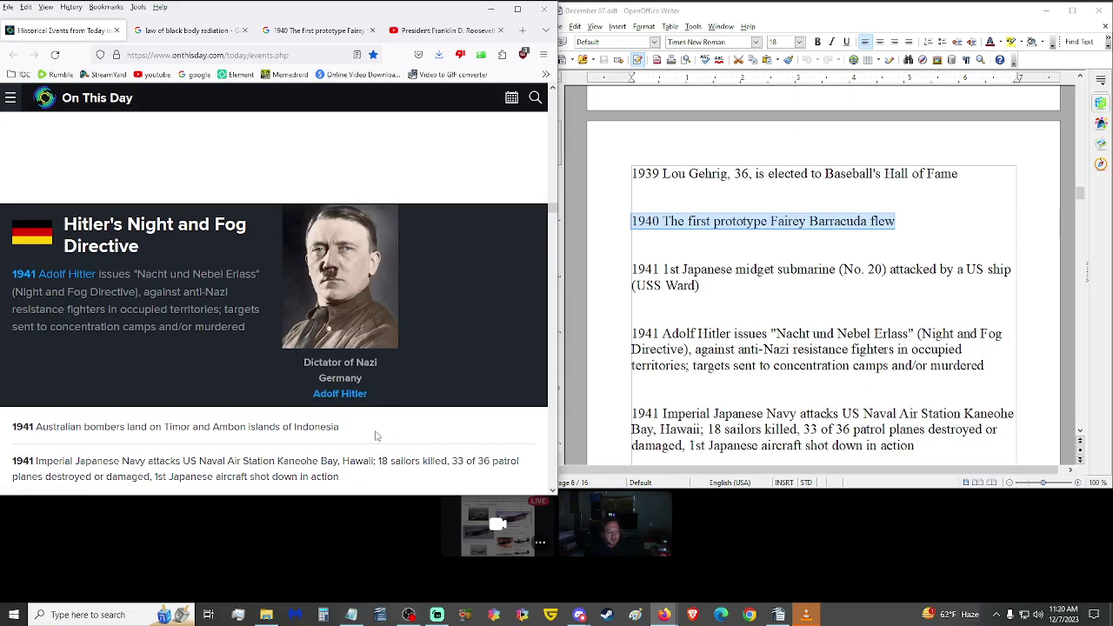
{"action": "scroll", "coordinate": [375, 435], "scroll_direction": "down", "scroll_amount": 1}
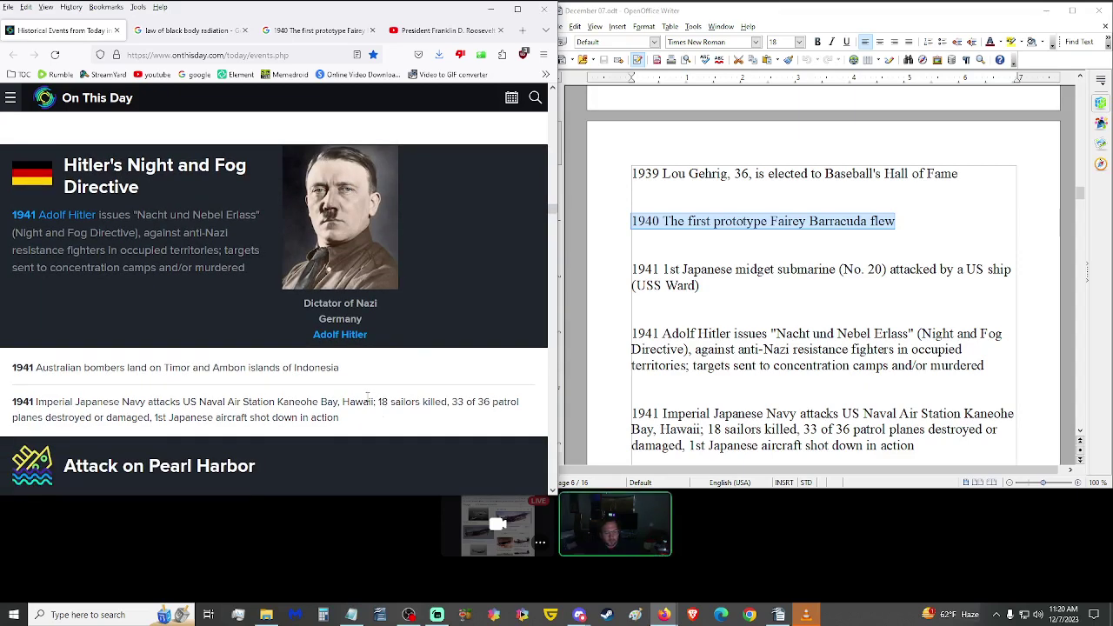
{"action": "scroll", "coordinate": [677, 340], "scroll_direction": "down", "scroll_amount": 2}
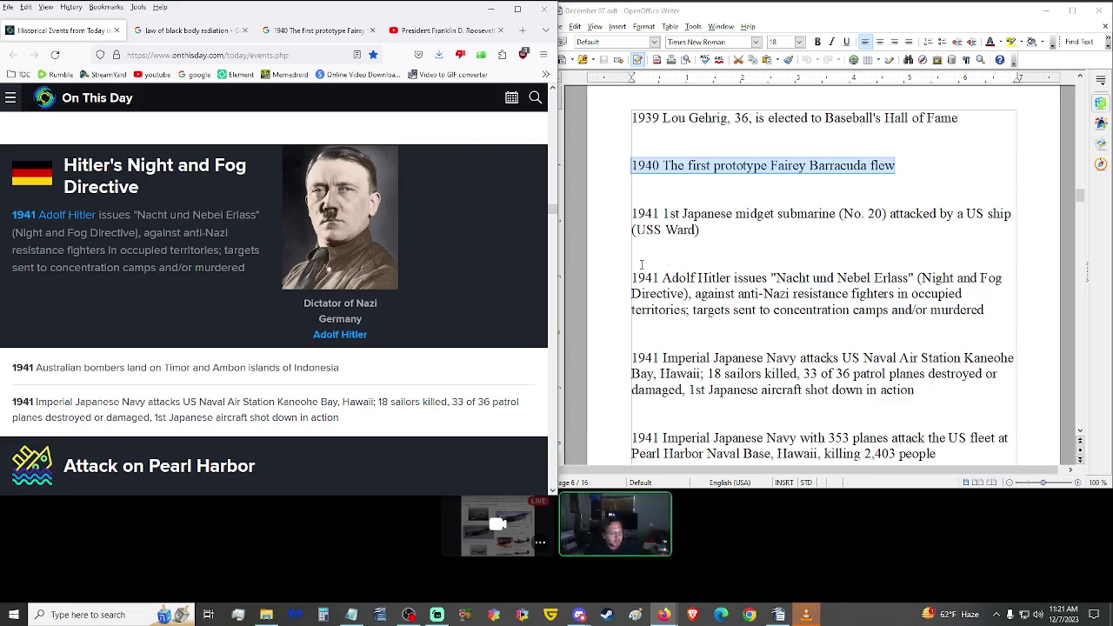
{"action": "scroll", "coordinate": [354, 250], "scroll_direction": "down", "scroll_amount": 3}
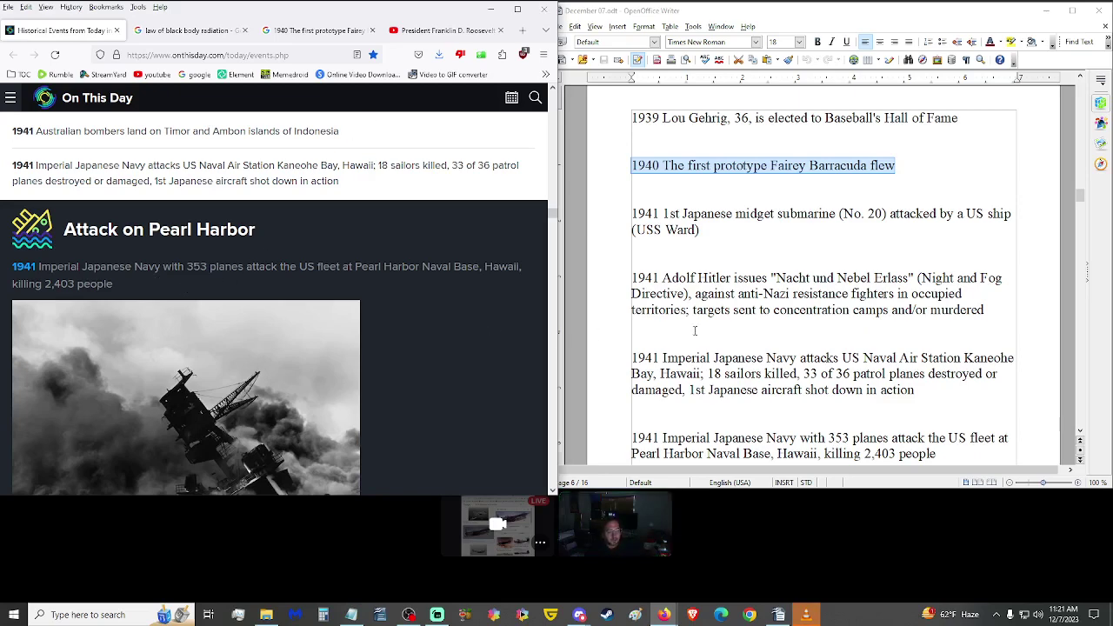
{"action": "scroll", "coordinate": [721, 345], "scroll_direction": "down", "scroll_amount": 1}
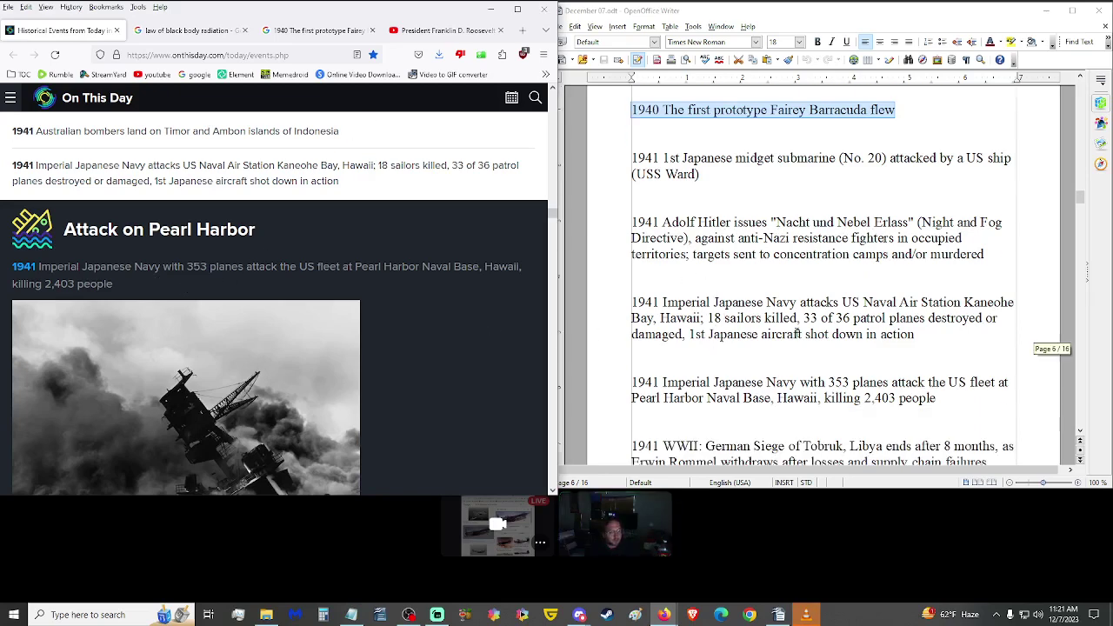
{"action": "scroll", "coordinate": [769, 343], "scroll_direction": "down", "scroll_amount": 1}
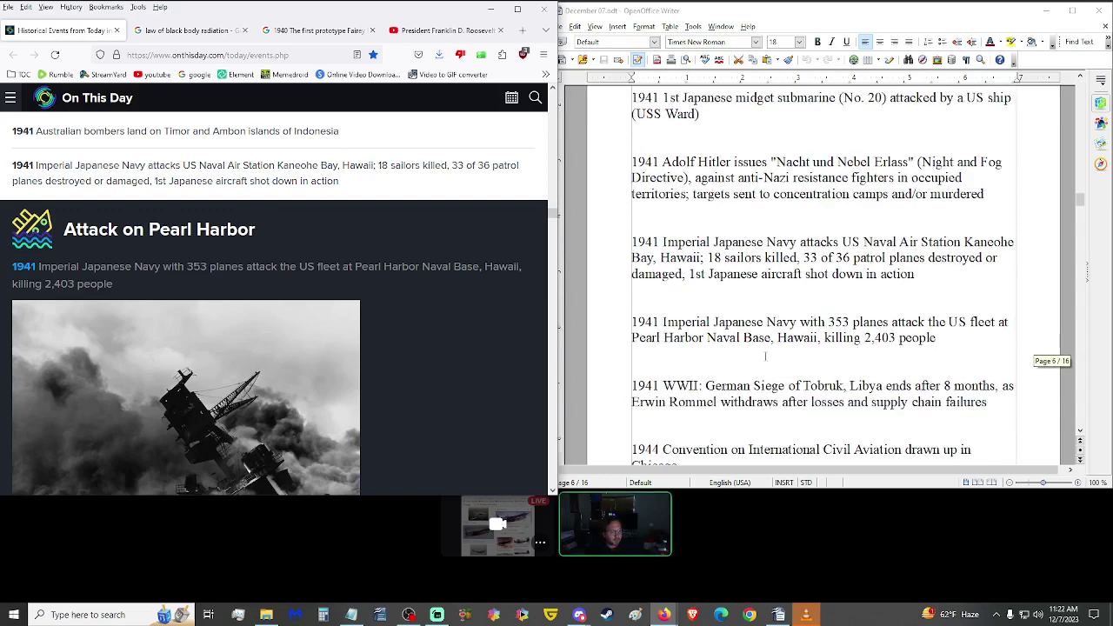
{"action": "scroll", "coordinate": [79, 283], "scroll_direction": "up", "scroll_amount": 2}
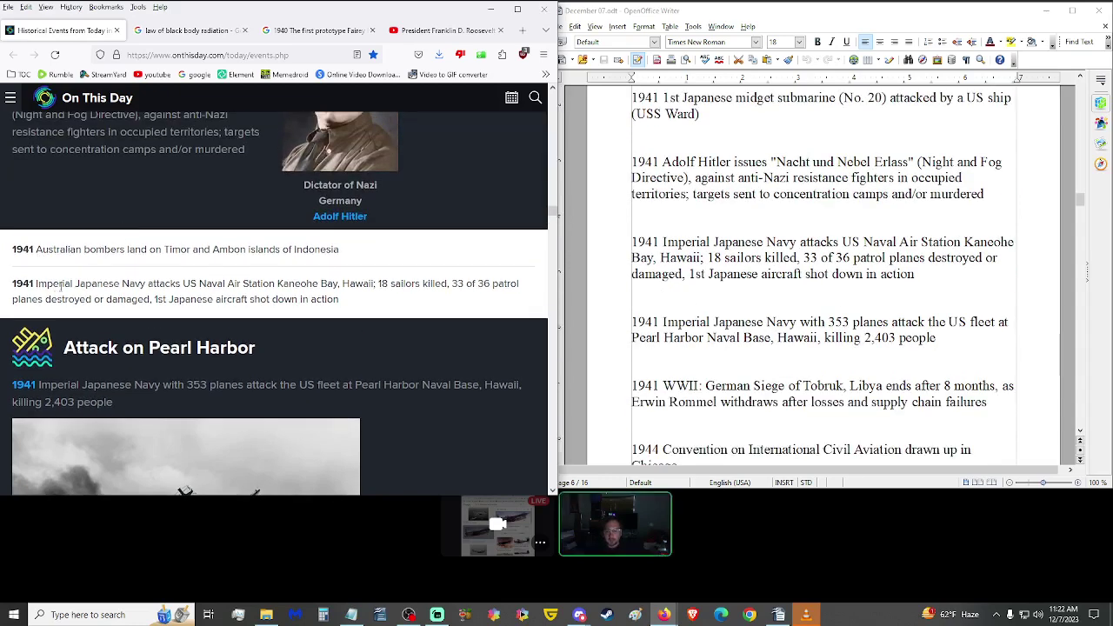
Step: Highlight parts of the 1941 Kaneohe Bay attack entry on On This Day while reading it, leaving nothing selected
{"action": "left_click_drag", "start_coordinate": [181, 284], "coordinate": [451, 287]}
{"action": "left_click", "coordinate": [452, 287]}
{"action": "left_click_drag", "start_coordinate": [146, 300], "coordinate": [339, 301]}
{"action": "left_click", "coordinate": [340, 301]}
Step: Play the YouTube video "President Franklin D. Roosevelt Declares War on Japan (Full Speech)" in full screen
{"action": "left_click", "coordinate": [444, 31]}
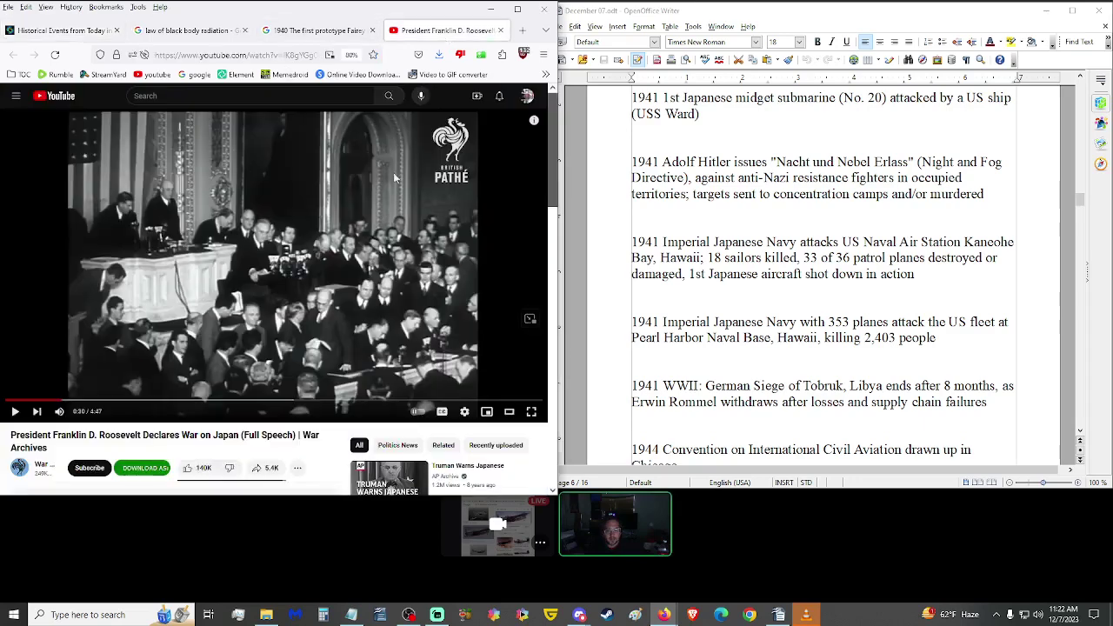
{"action": "left_click", "coordinate": [310, 238]}
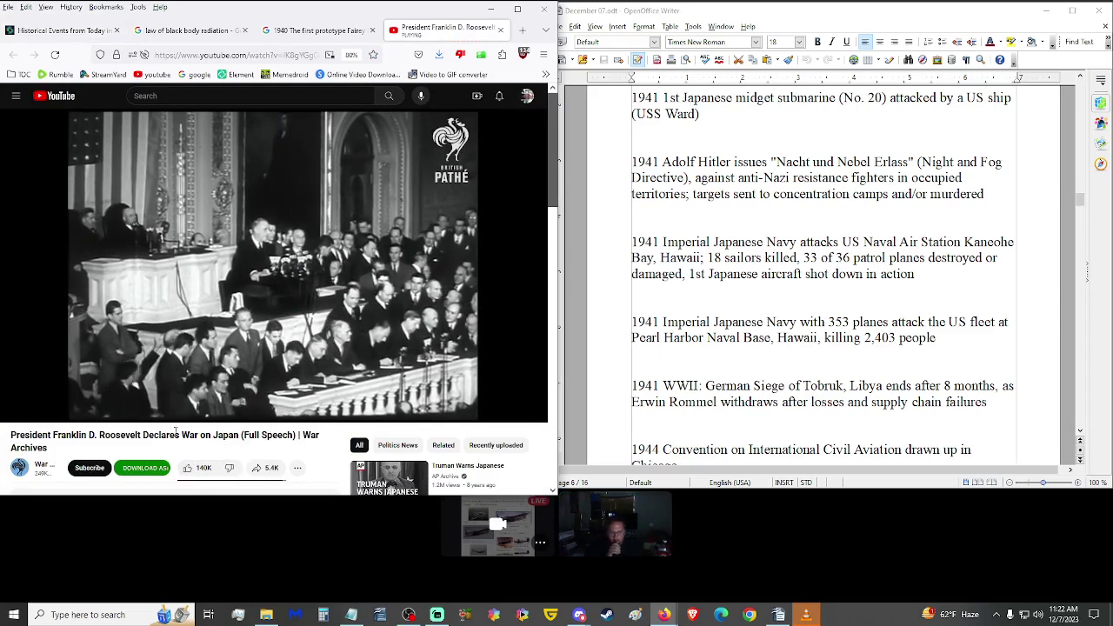
{"action": "left_click", "coordinate": [528, 409]}
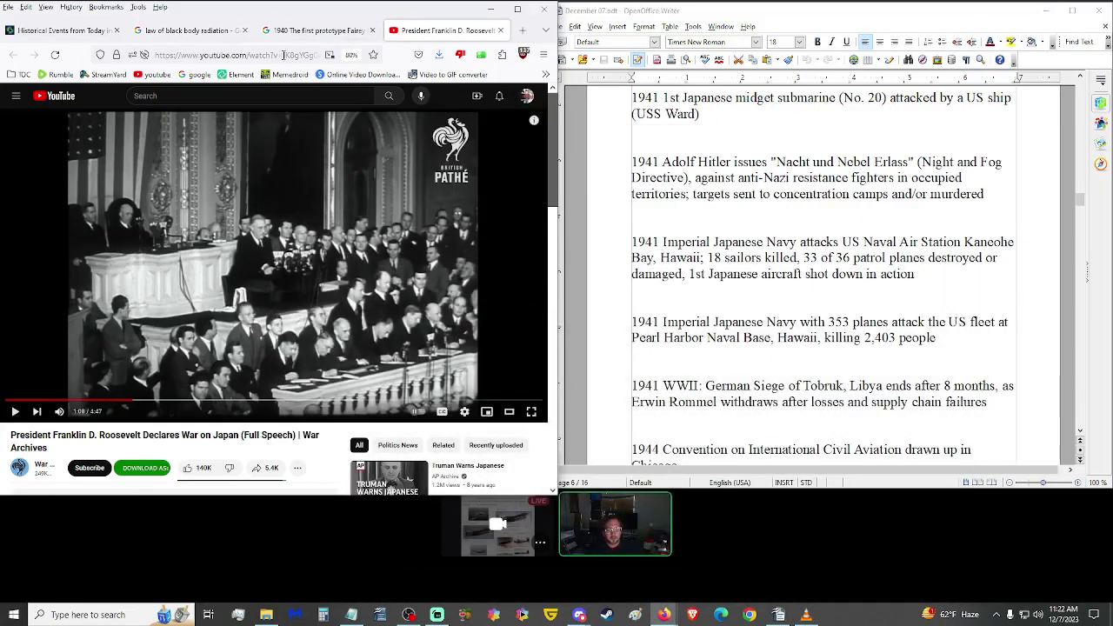
Step: Add the line "FDR Dec. 7th Speech -" with the Roosevelt YouTube video's link to the Notepad source list
{"action": "left_click", "coordinate": [284, 54]}
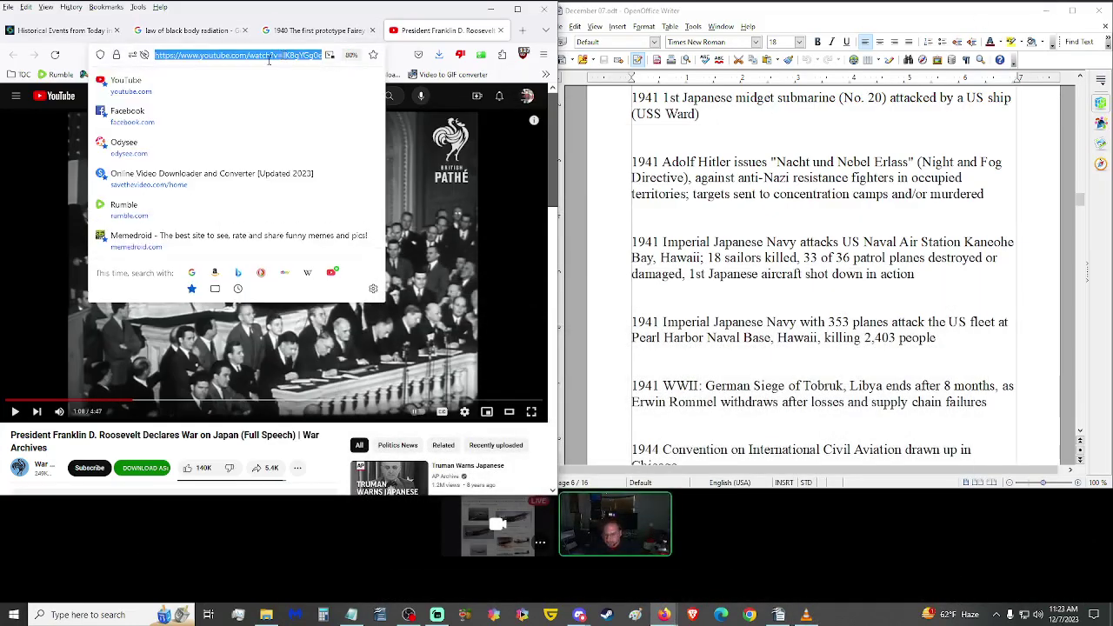
{"action": "key", "text": "alt+Tab"}
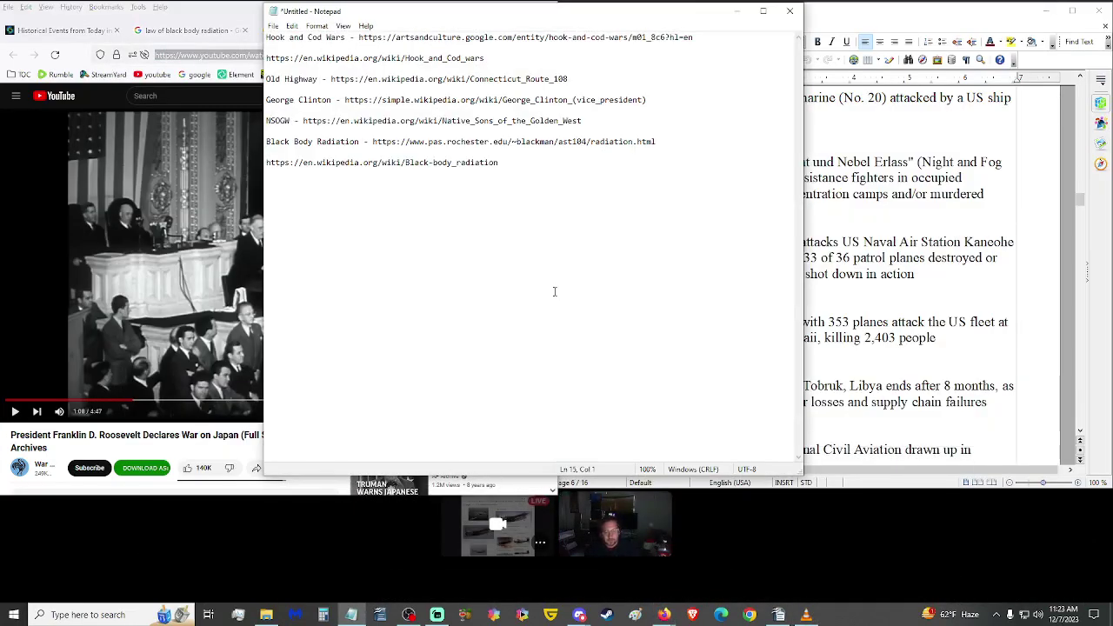
{"action": "type", "text": "FDR Dec."}
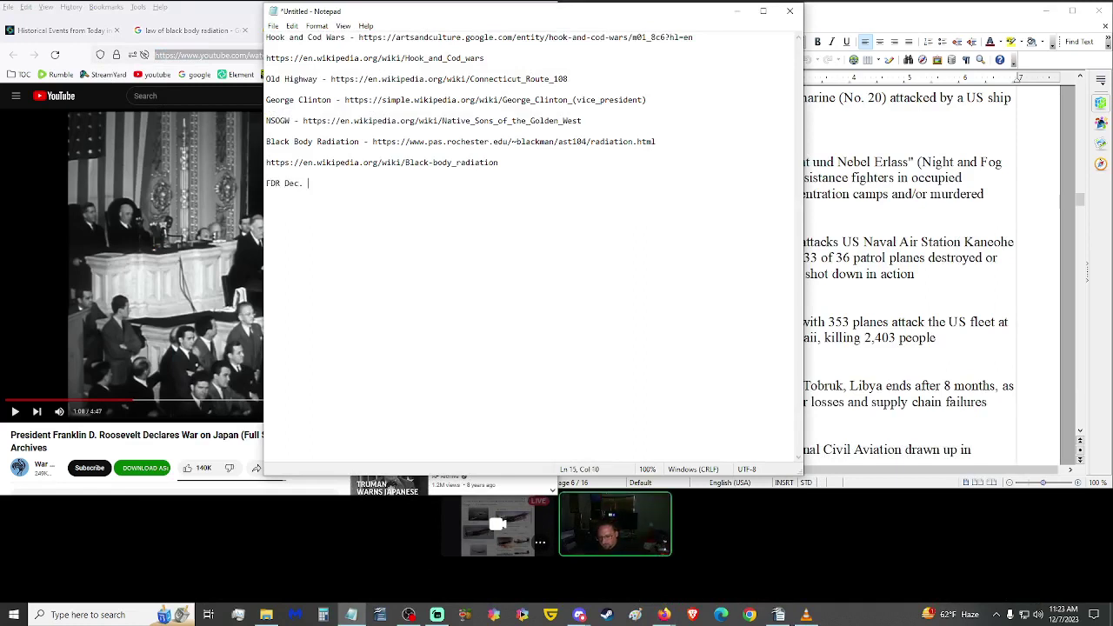
{"action": "type", "text": "7th Speech -"}
{"action": "type", "text": "https://www.youtube.com/watch?v=lK8gYGg0dkE"}
{"action": "key", "text": "Return"}
{"action": "key", "text": "Return"}
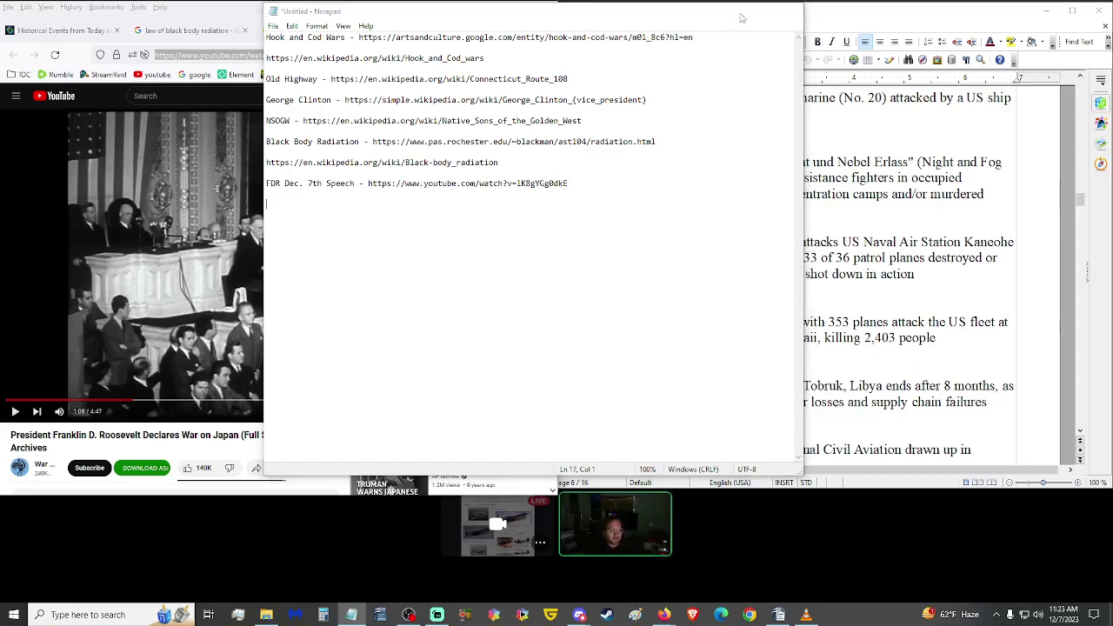
{"action": "left_click", "coordinate": [737, 10]}
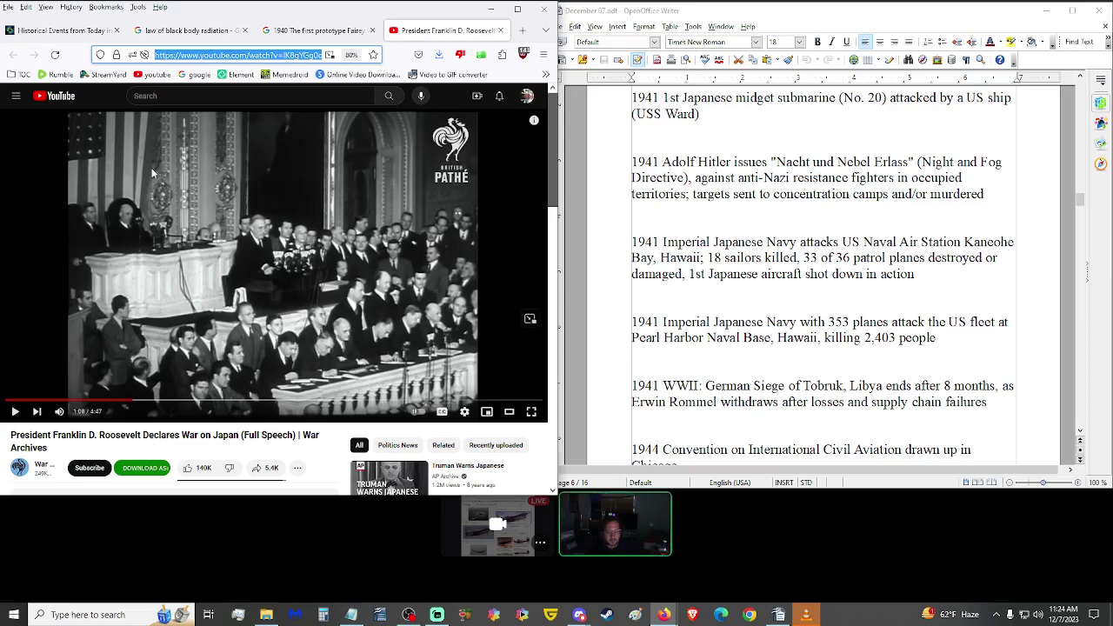
Step: Return to On This Day and review the Pearl Harbor, Tobruk and 1944 entries alongside the script
{"action": "left_click", "coordinate": [80, 33]}
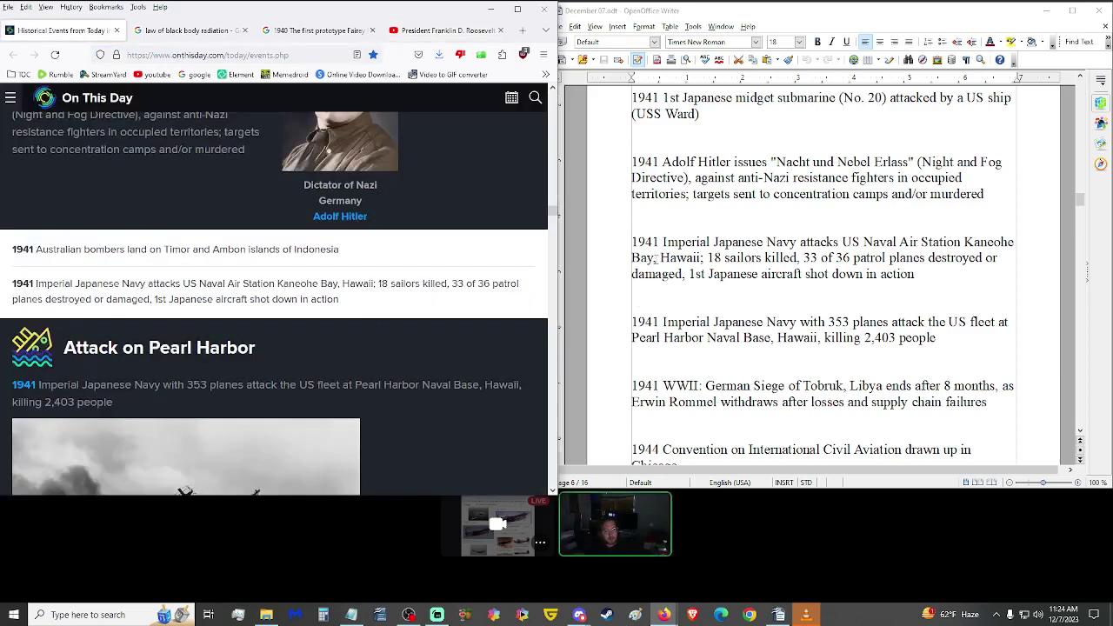
{"action": "scroll", "coordinate": [821, 260], "scroll_direction": "down", "scroll_amount": 1}
{"action": "scroll", "coordinate": [500, 355], "scroll_direction": "down", "scroll_amount": 3}
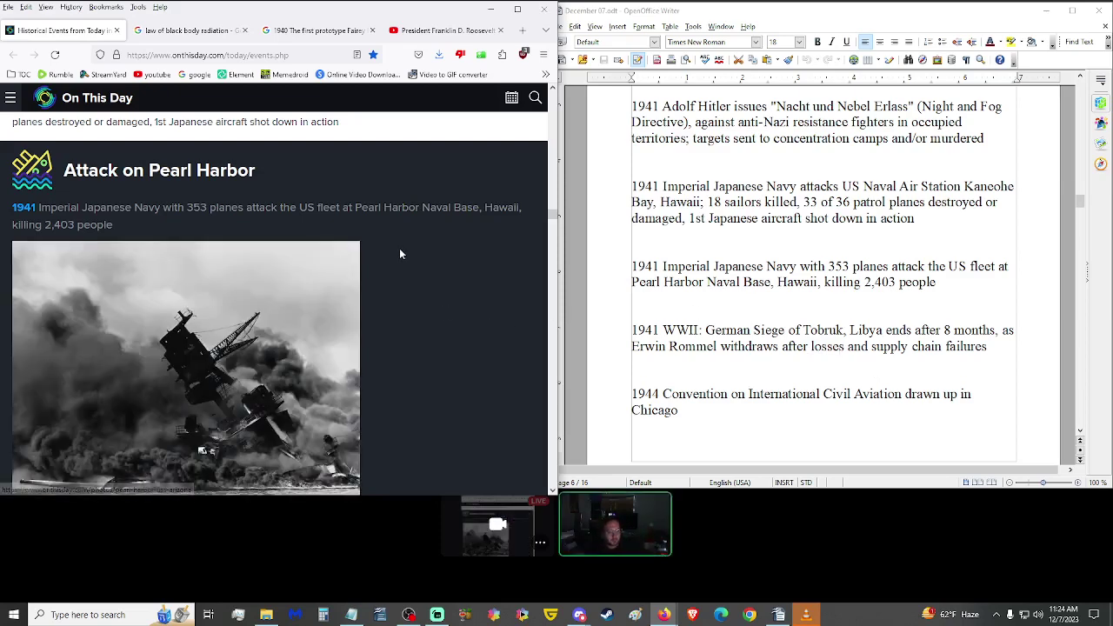
{"action": "scroll", "coordinate": [402, 241], "scroll_direction": "down", "scroll_amount": 2}
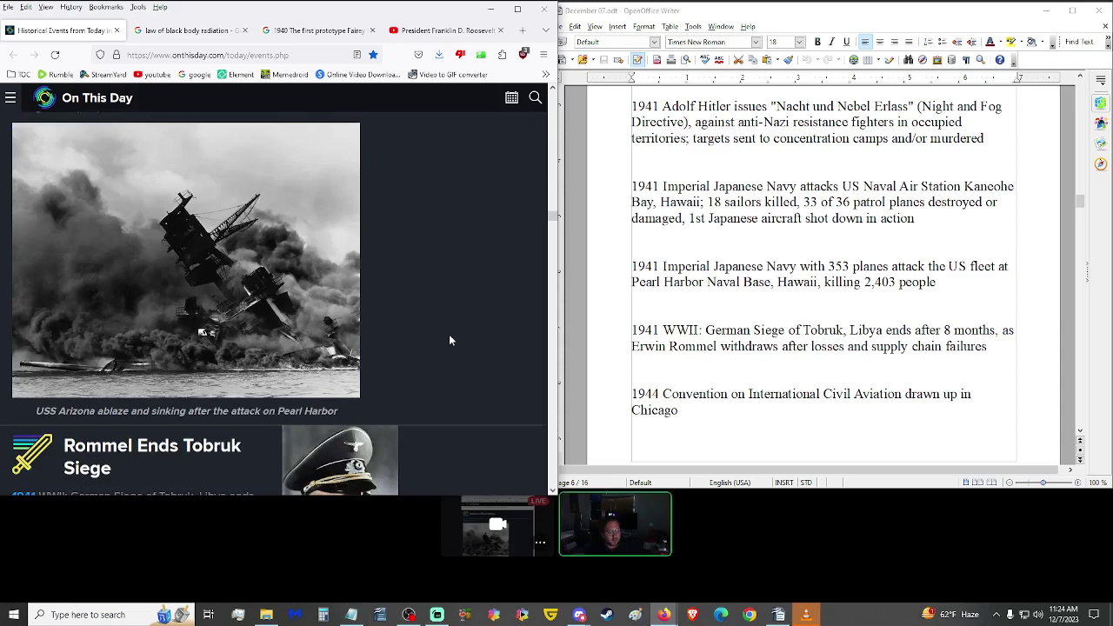
{"action": "scroll", "coordinate": [745, 365], "scroll_direction": "down", "scroll_amount": 1}
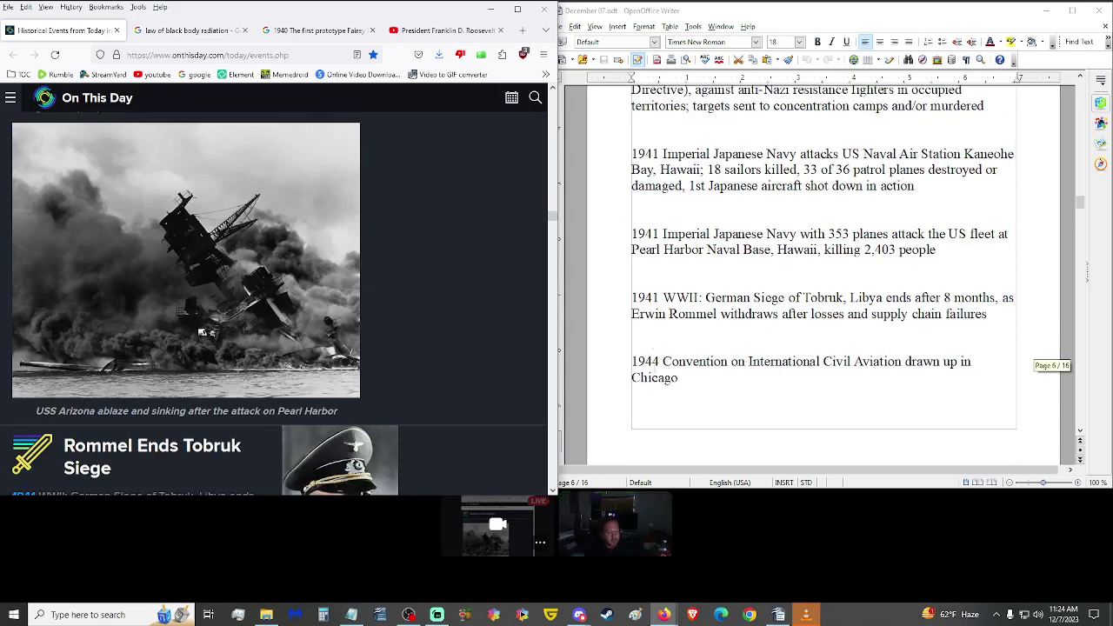
{"action": "scroll", "coordinate": [375, 345], "scroll_direction": "down", "scroll_amount": 4}
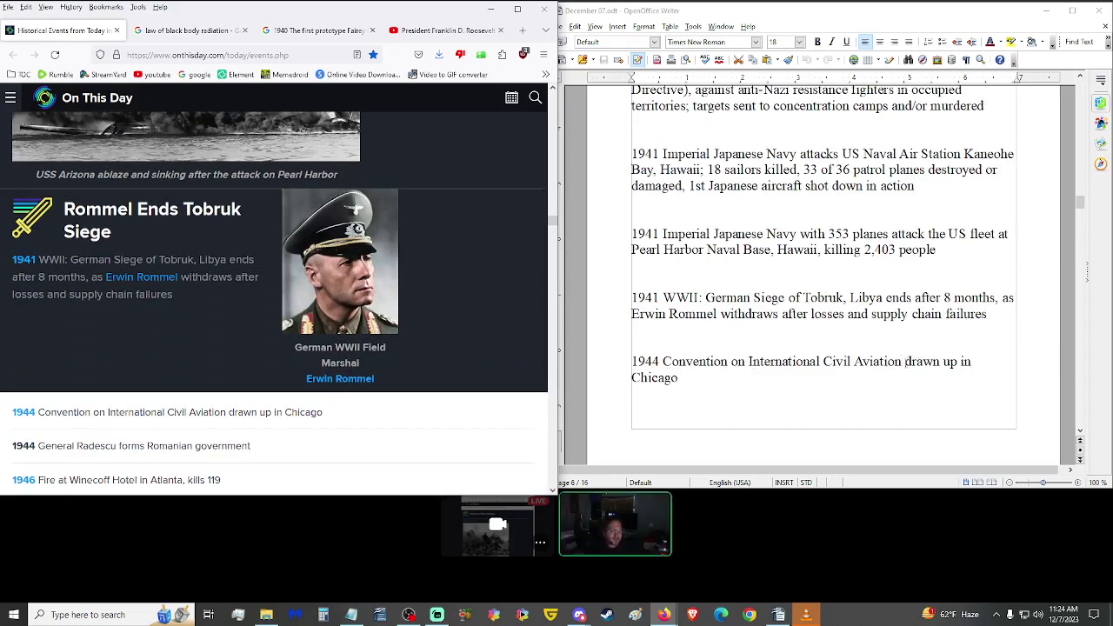
Step: Search Google for "Convention on International Civil Aviation" from the script's 1944 entry and review its summary panel
{"action": "left_click_drag", "start_coordinate": [902, 365], "coordinate": [660, 367]}
{"action": "key", "text": "ctrl+c"}
{"action": "left_click", "coordinate": [187, 30]}
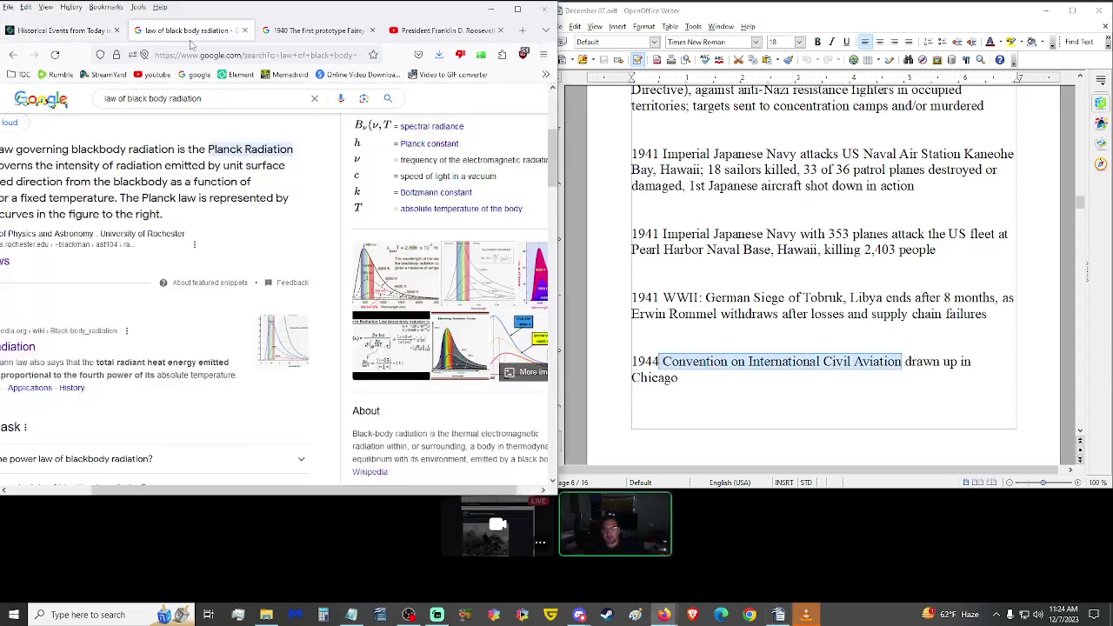
{"action": "key", "text": "ctrl+a"}
{"action": "key", "text": "ctrl+v"}
{"action": "key", "text": "Return"}
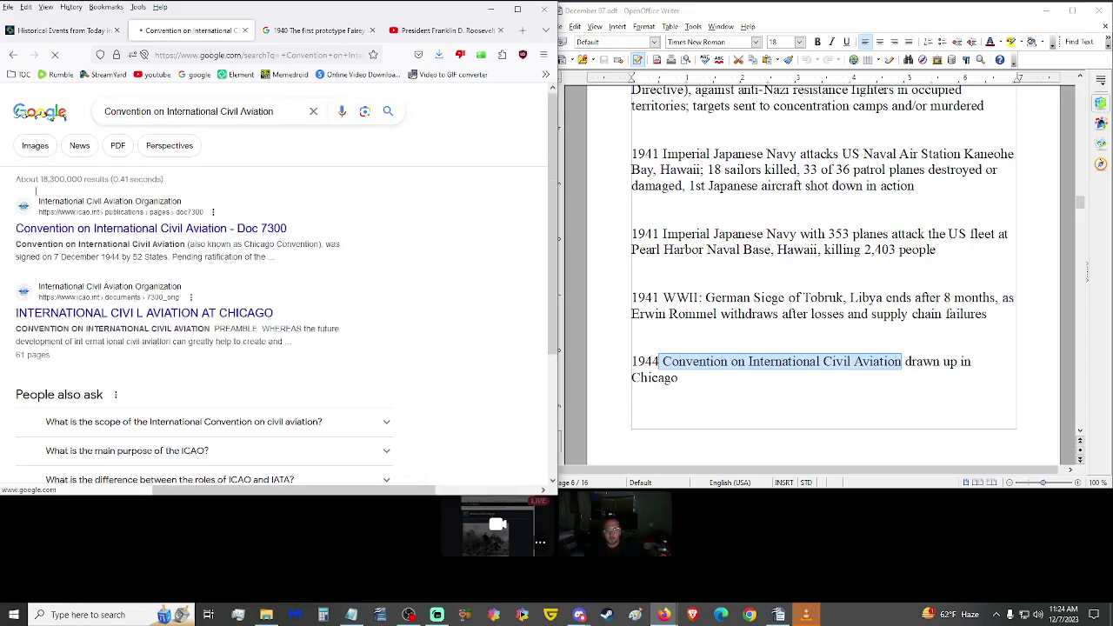
{"action": "left_click_drag", "start_coordinate": [320, 490], "coordinate": [404, 490]}
{"action": "scroll", "coordinate": [451, 384], "scroll_direction": "down", "scroll_amount": 2}
{"action": "scroll", "coordinate": [452, 383], "scroll_direction": "down", "scroll_amount": 1}
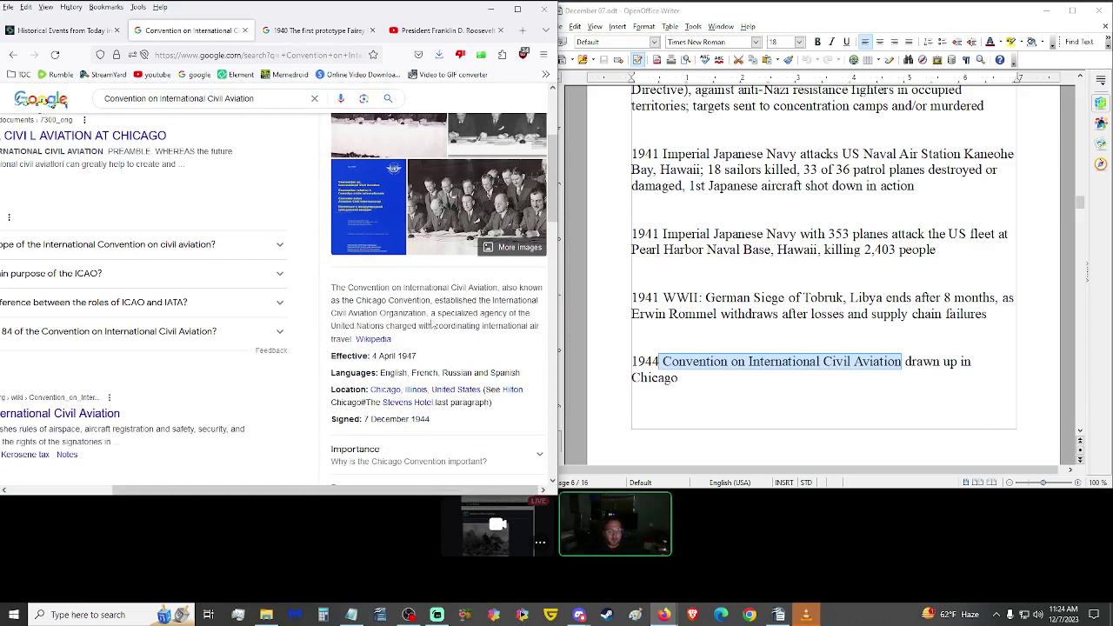
Step: Open the convention's Wikipedia article, record its link in Notepad as "CICA -", and close the article
{"action": "middle_click", "coordinate": [374, 339]}
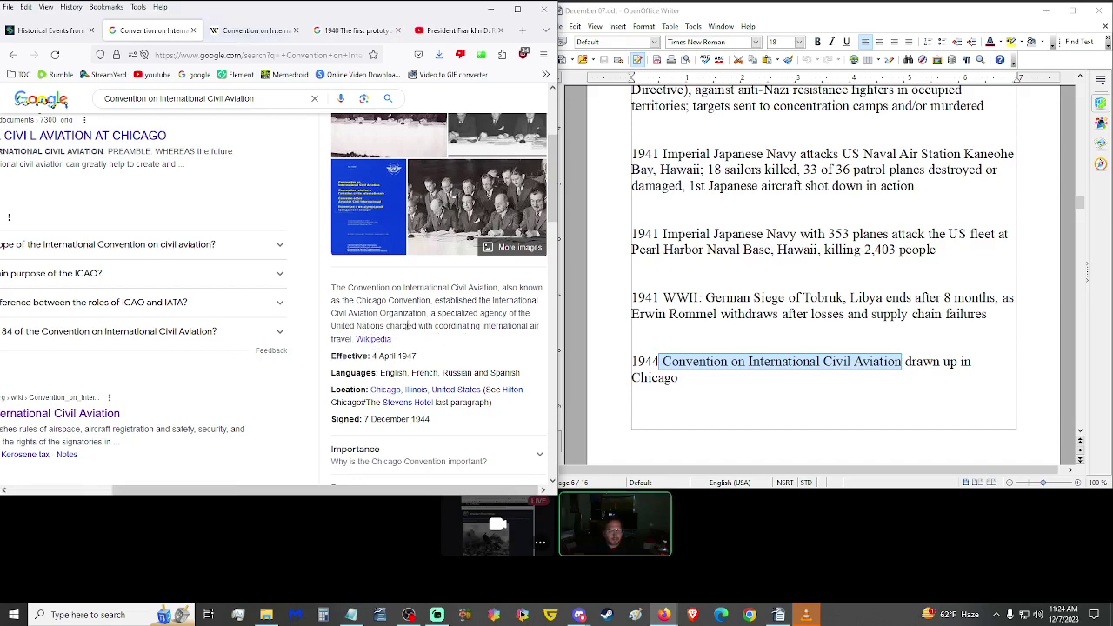
{"action": "left_click", "coordinate": [254, 30]}
{"action": "left_click", "coordinate": [226, 54]}
{"action": "key", "text": "alt+Tab"}
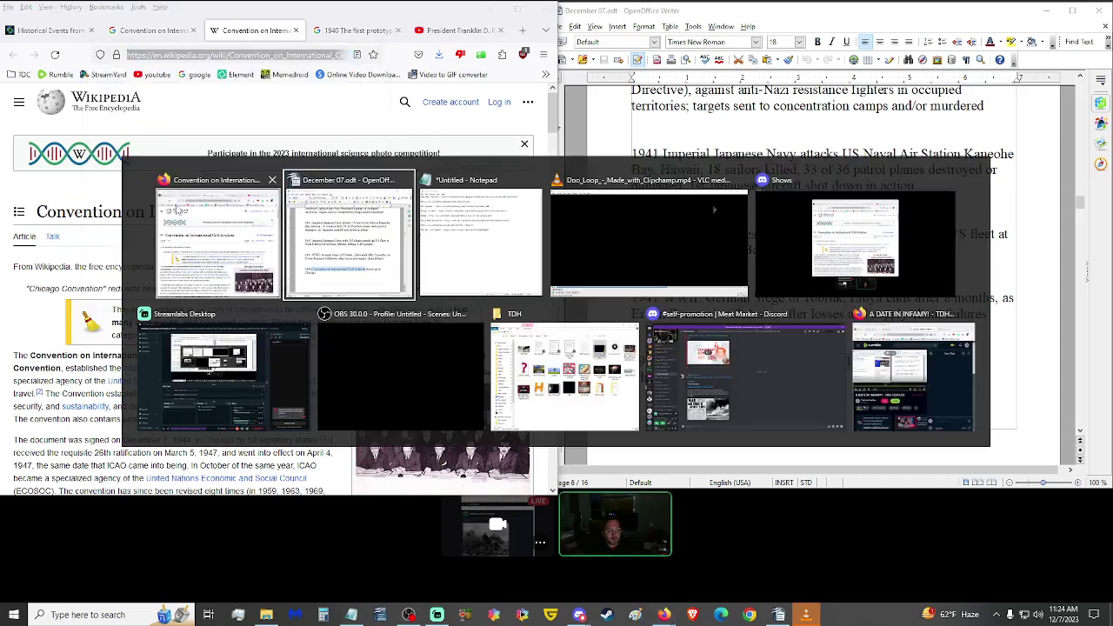
{"action": "left_click_drag", "start_coordinate": [480, 18], "coordinate": [245, 18]}
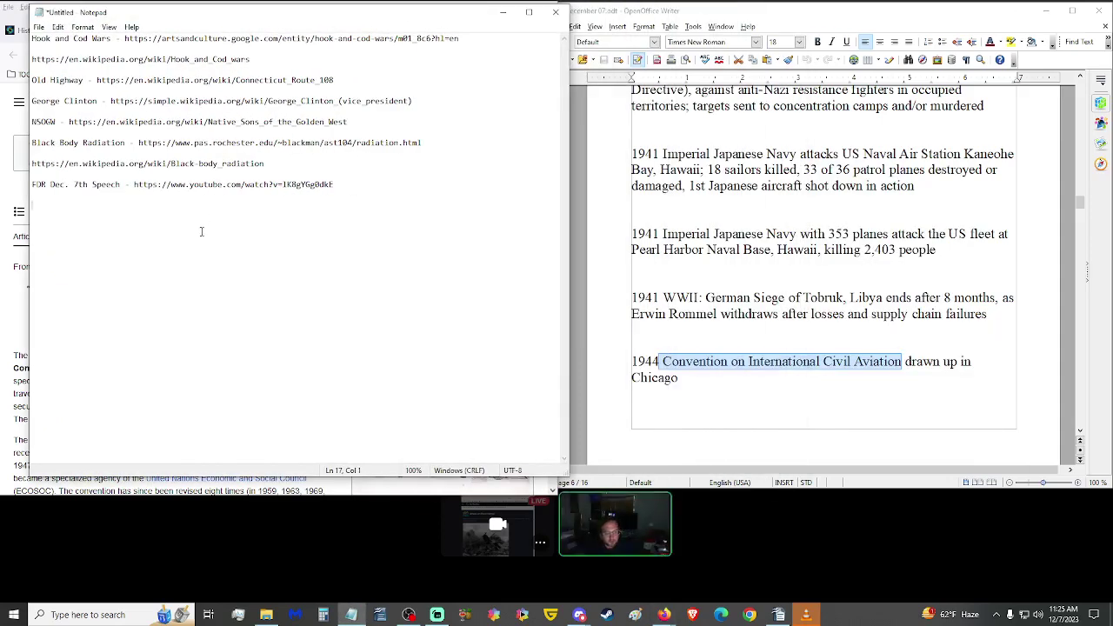
{"action": "type", "text": "CICA -"}
{"action": "type", "text": "https://en.wikipedia.org/wiki/Convention_on_International_Civil_Aviation"}
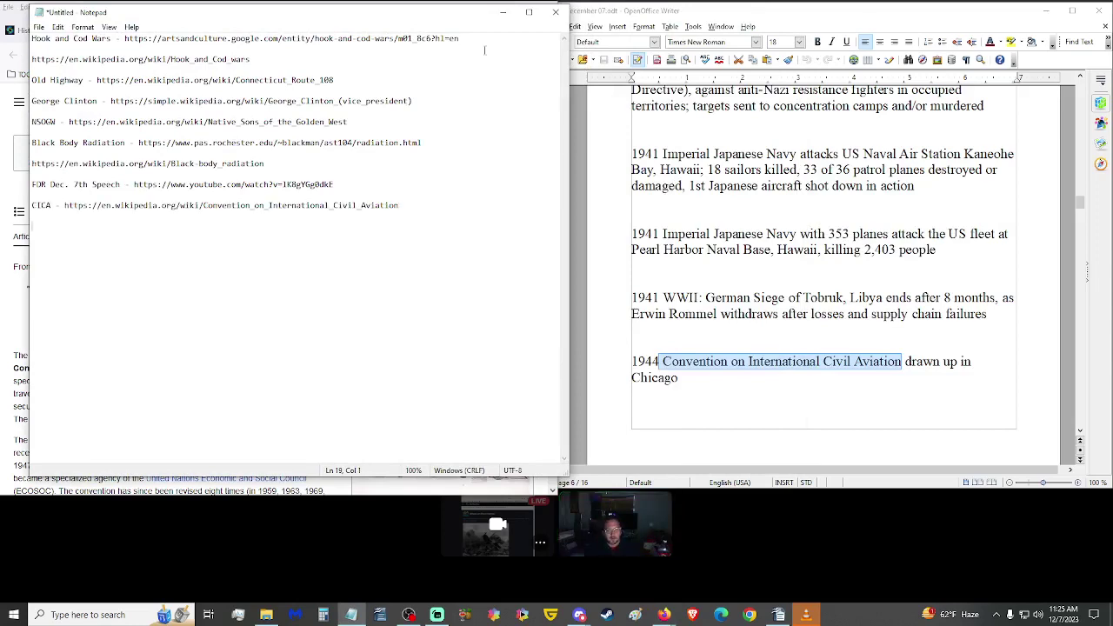
{"action": "left_click", "coordinate": [503, 13]}
{"action": "middle_click", "coordinate": [236, 33]}
Step: Review the On This Day entries from 1944 to 1957 alongside the script's 1946 to 1963 events
{"action": "scroll", "coordinate": [806, 264], "scroll_direction": "down", "scroll_amount": 5}
{"action": "scroll", "coordinate": [805, 264], "scroll_direction": "down", "scroll_amount": 1}
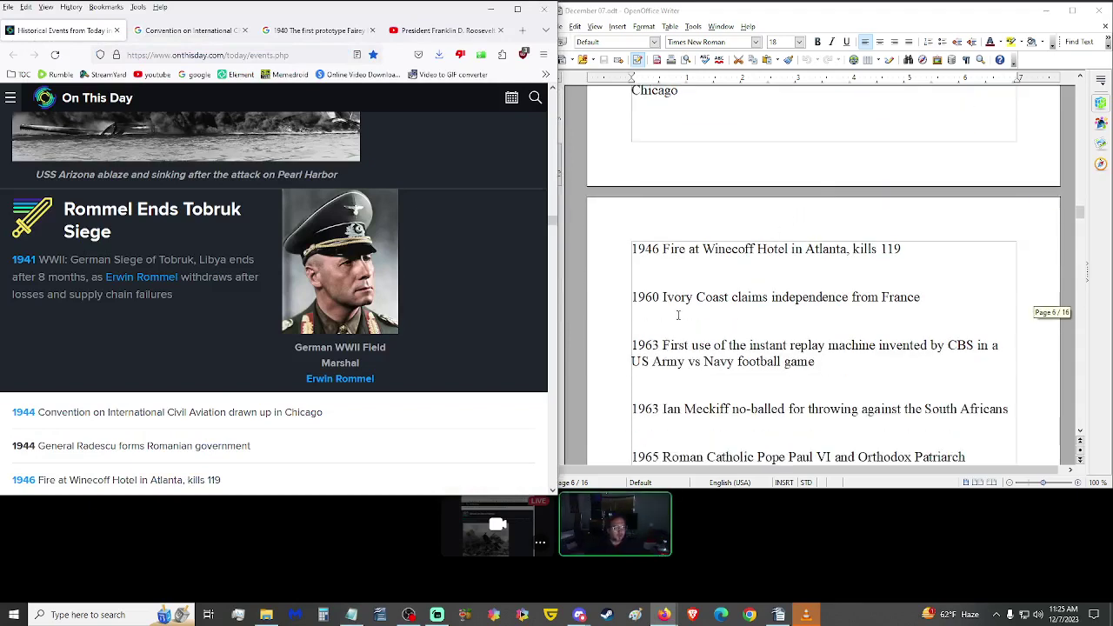
{"action": "scroll", "coordinate": [240, 374], "scroll_direction": "down", "scroll_amount": 1}
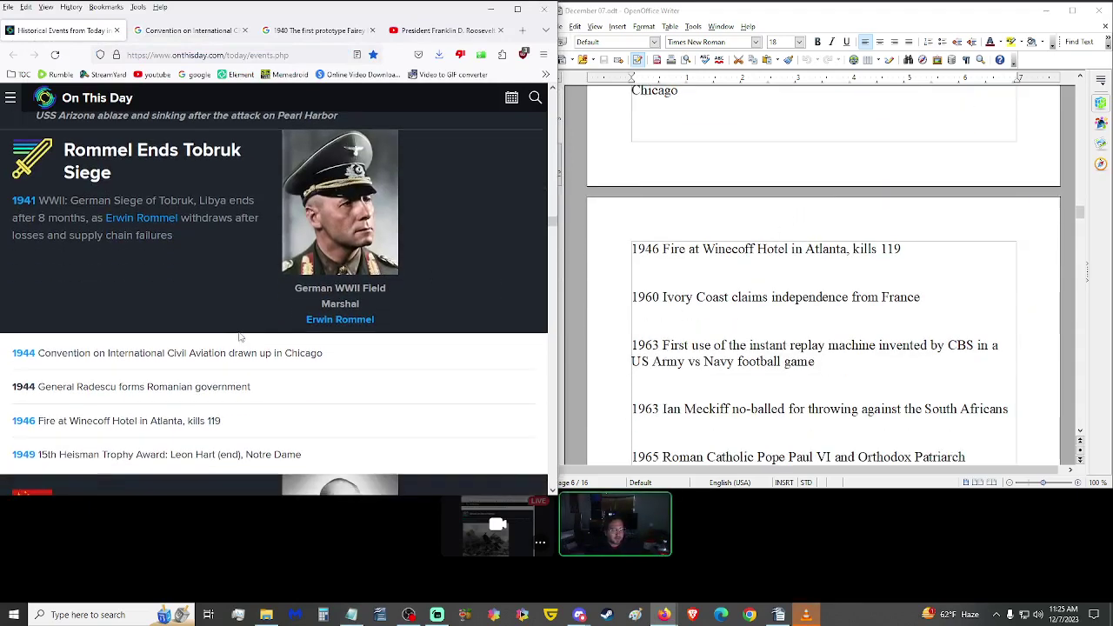
{"action": "scroll", "coordinate": [240, 373], "scroll_direction": "down", "scroll_amount": 3}
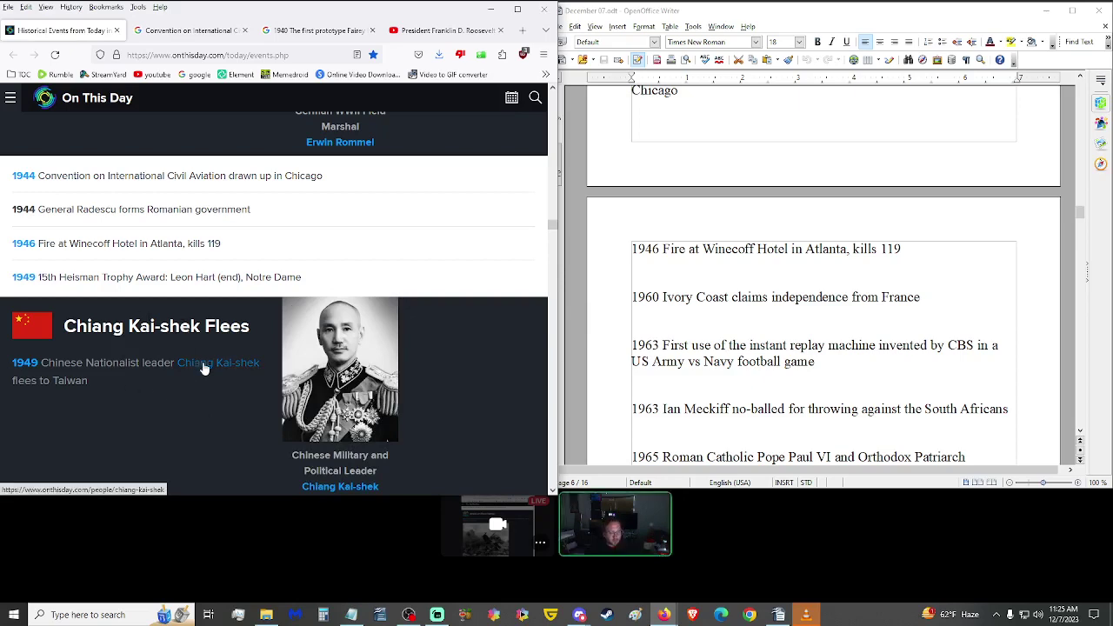
{"action": "scroll", "coordinate": [151, 372], "scroll_direction": "down", "scroll_amount": 1}
{"action": "scroll", "coordinate": [151, 371], "scroll_direction": "down", "scroll_amount": 8}
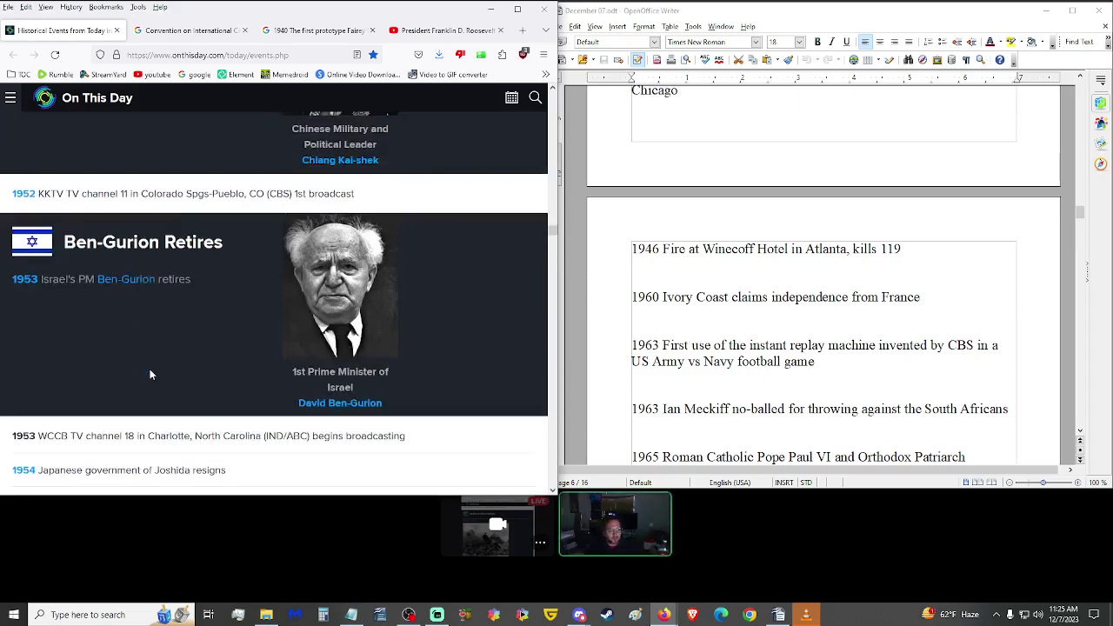
{"action": "scroll", "coordinate": [154, 348], "scroll_direction": "down", "scroll_amount": 7}
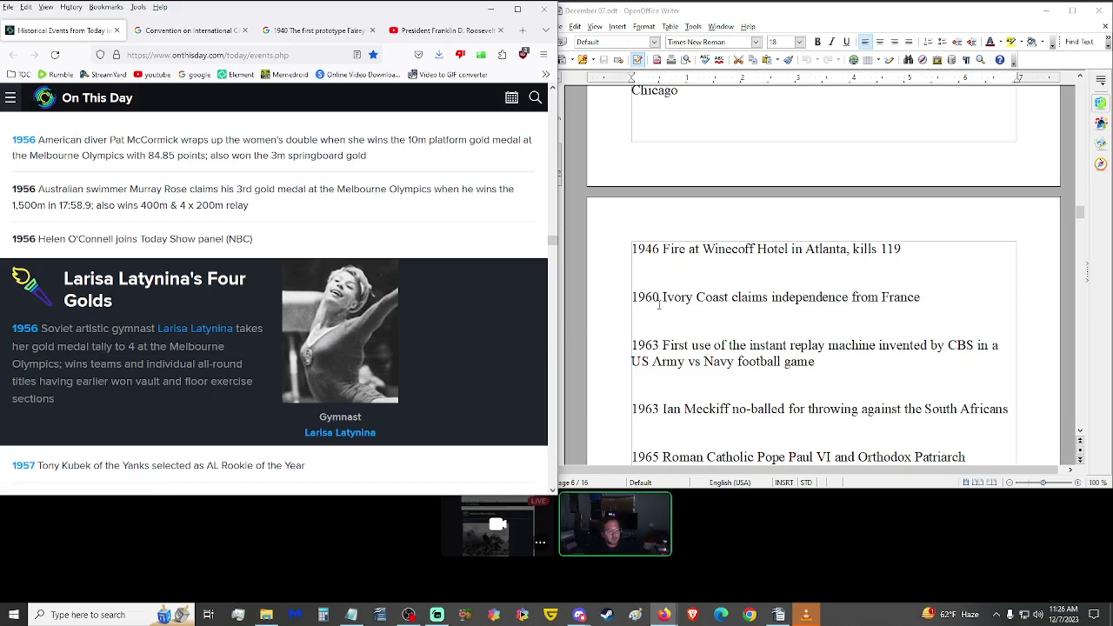
{"action": "scroll", "coordinate": [636, 352], "scroll_direction": "down", "scroll_amount": 2}
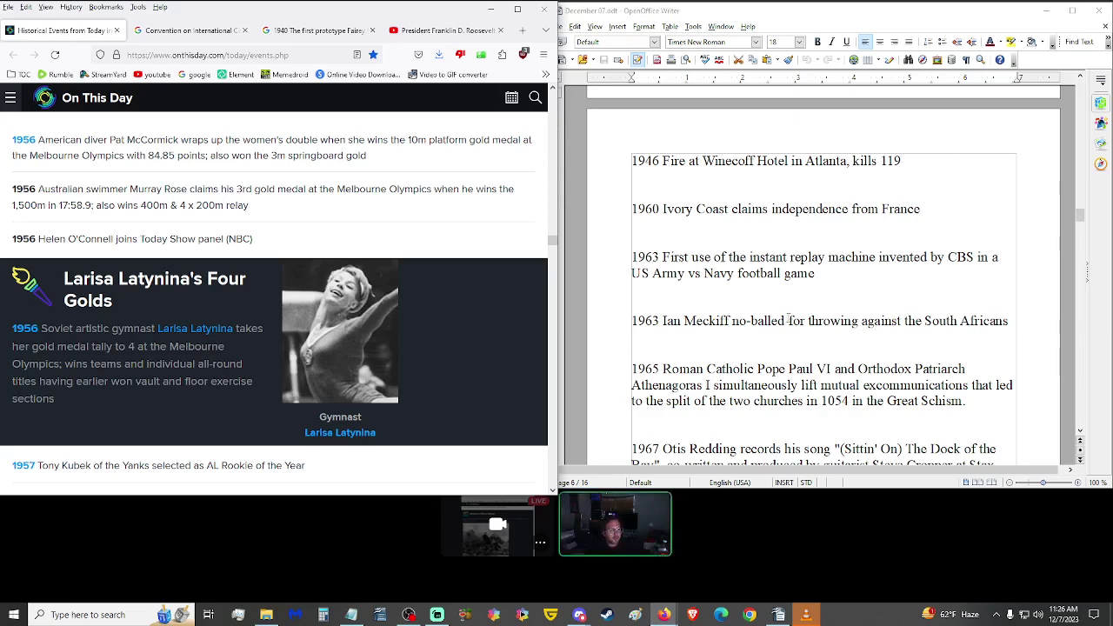
Step: Search Google for the script line "1963 Ian Meckiff no-balled for throwing against the South Africans"
{"action": "triple_click", "coordinate": [789, 320]}
{"action": "key", "text": "ctrl+c"}
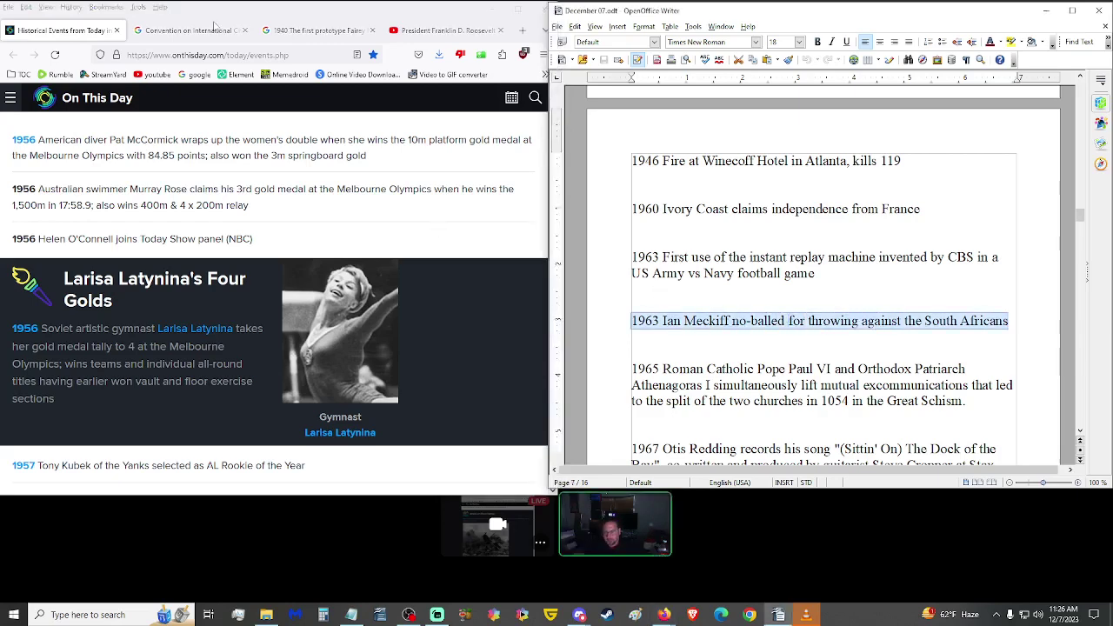
{"action": "left_click", "coordinate": [187, 30]}
{"action": "left_click", "coordinate": [246, 99]}
{"action": "key", "text": "ctrl+a"}
{"action": "key", "text": "ctrl+v"}
{"action": "key", "text": "Return"}
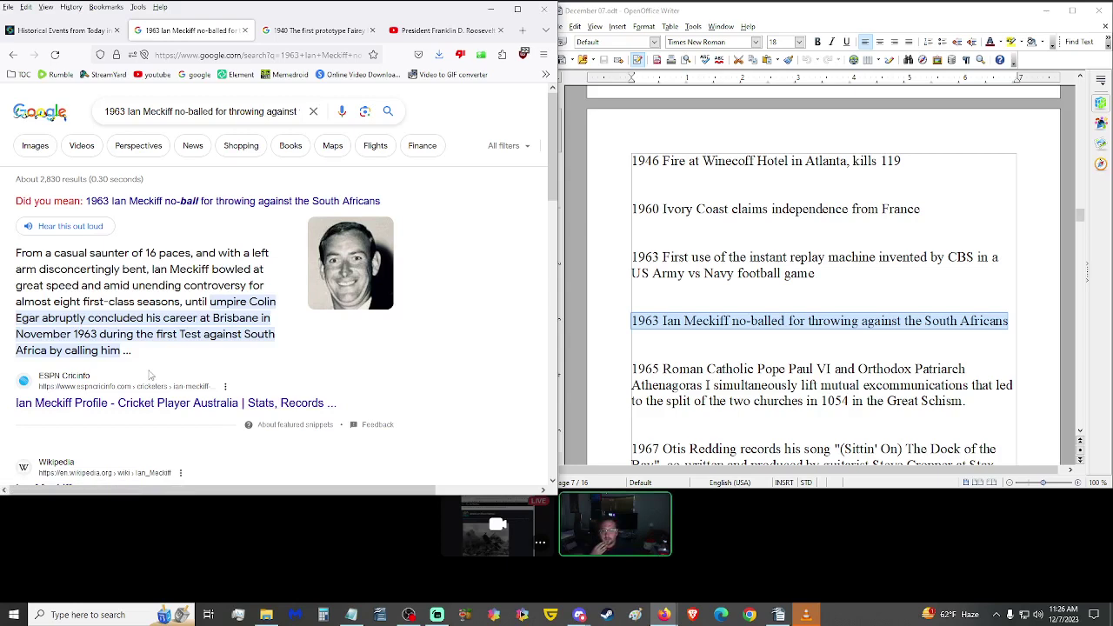
Step: Open Ian Meckiff's ESPN Cricinfo profile in a new tab, close it and return to On This Day
{"action": "middle_click", "coordinate": [125, 412]}
{"action": "left_click", "coordinate": [245, 30]}
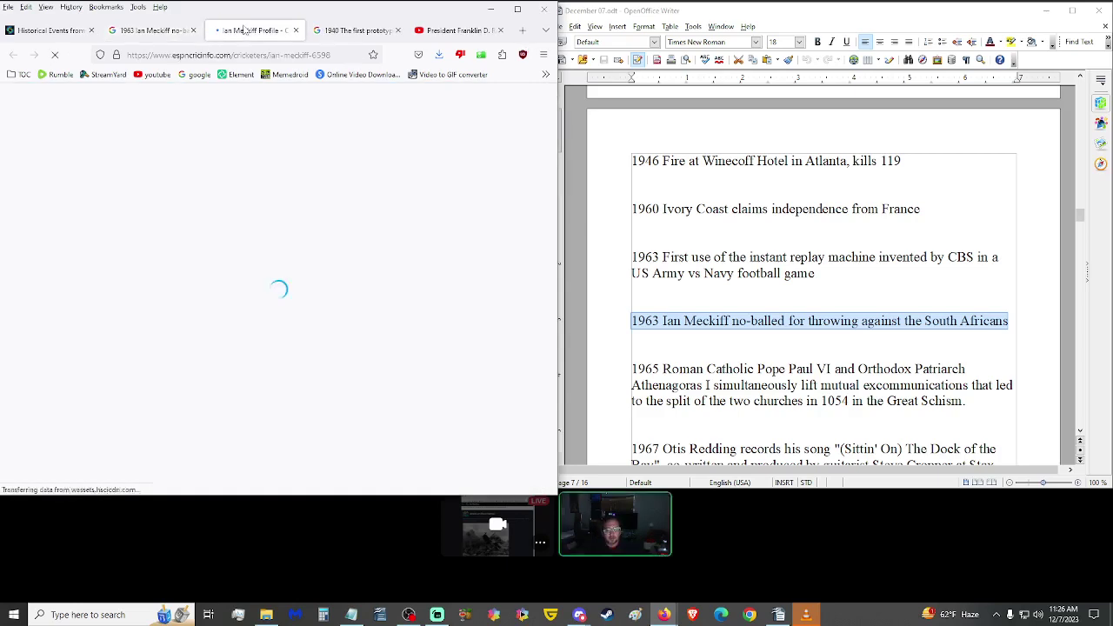
{"action": "left_click", "coordinate": [295, 31]}
{"action": "left_click", "coordinate": [48, 30]}
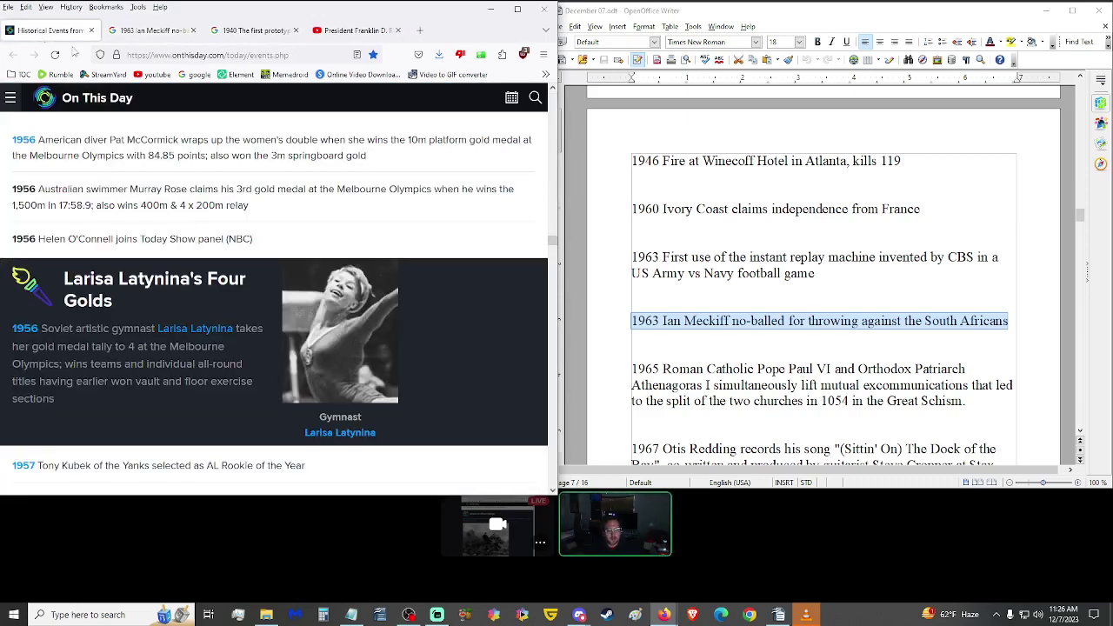
Step: Review the script's 1960s events and the On This Day entries up to the 1965 Catholic and Orthodox reconciliation
{"action": "left_click", "coordinate": [740, 305]}
{"action": "scroll", "coordinate": [741, 304], "scroll_direction": "down", "scroll_amount": 2}
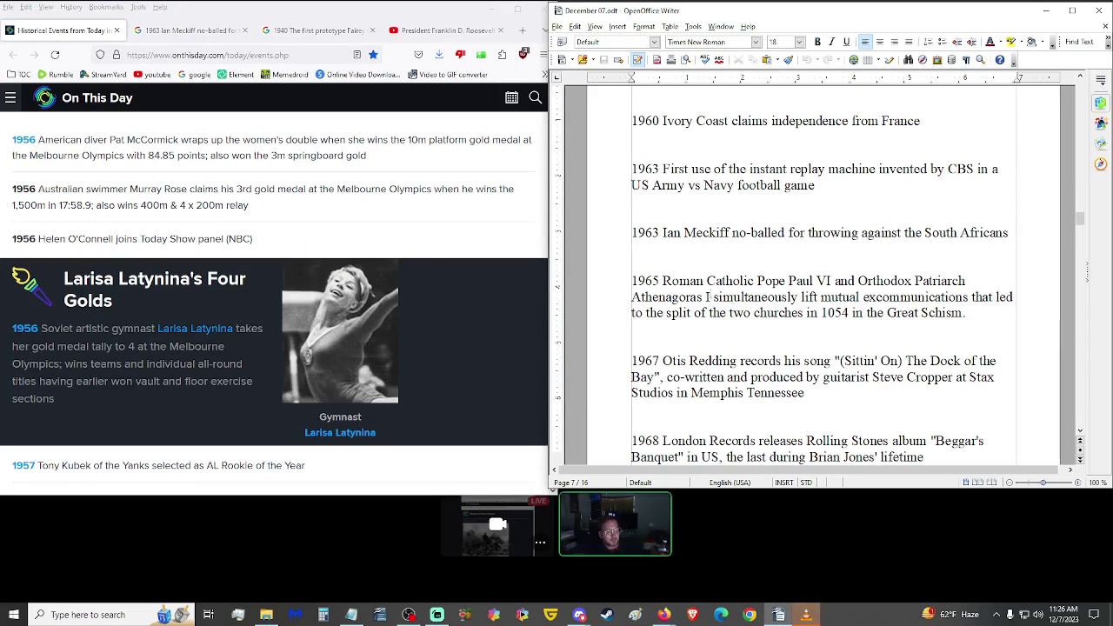
{"action": "scroll", "coordinate": [455, 284], "scroll_direction": "down", "scroll_amount": 1}
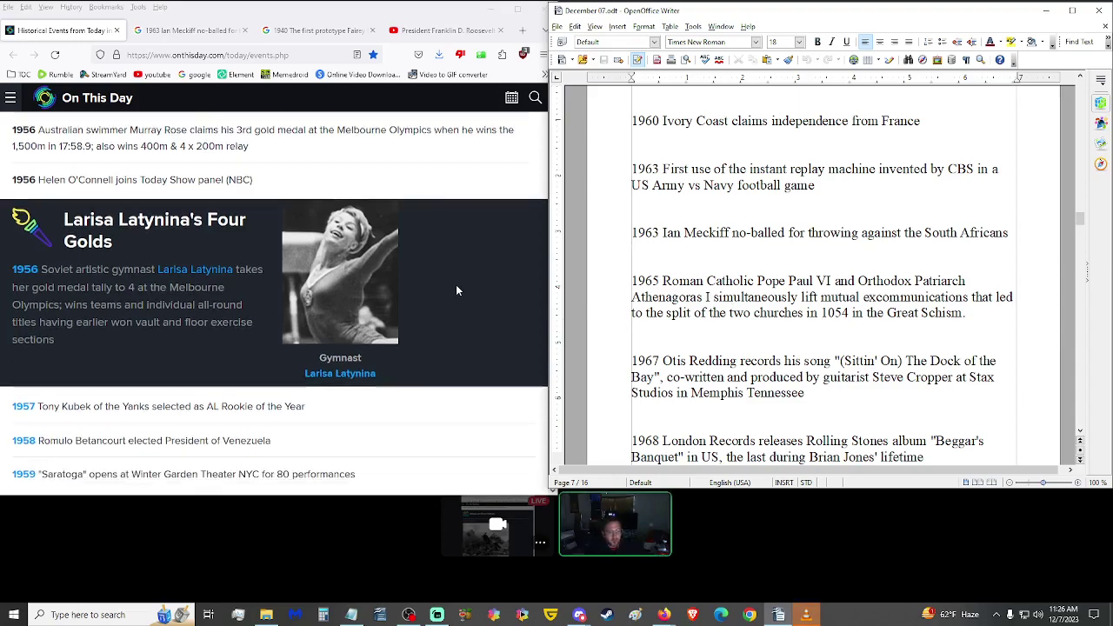
{"action": "scroll", "coordinate": [397, 351], "scroll_direction": "down", "scroll_amount": 10}
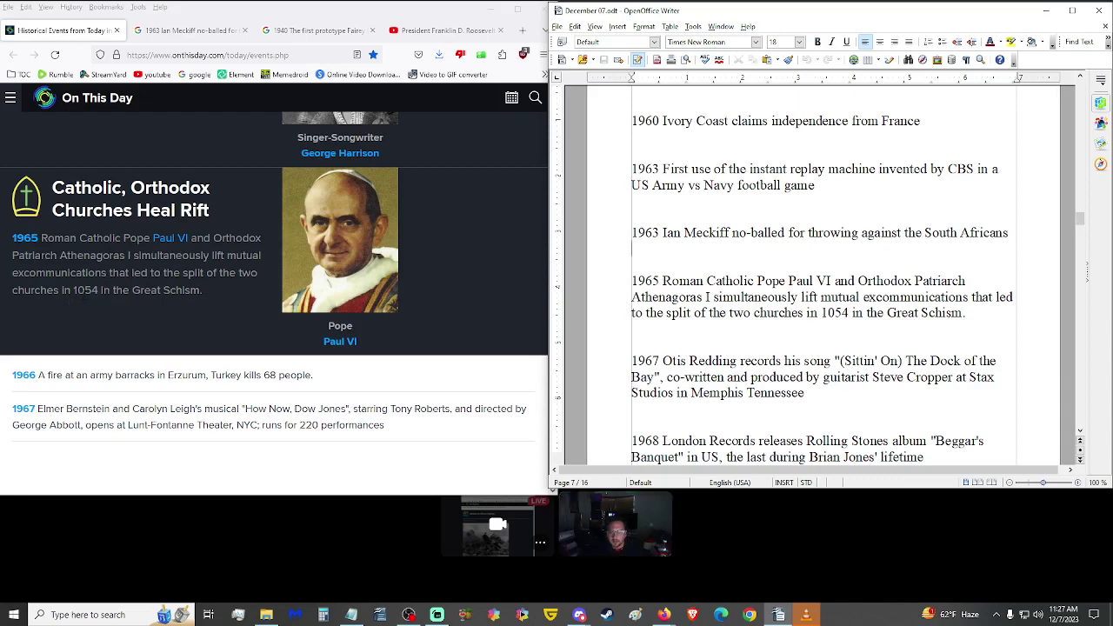
Step: Open Calculator and start a subtraction from 1965
{"action": "key", "text": "XF86Calculator"}
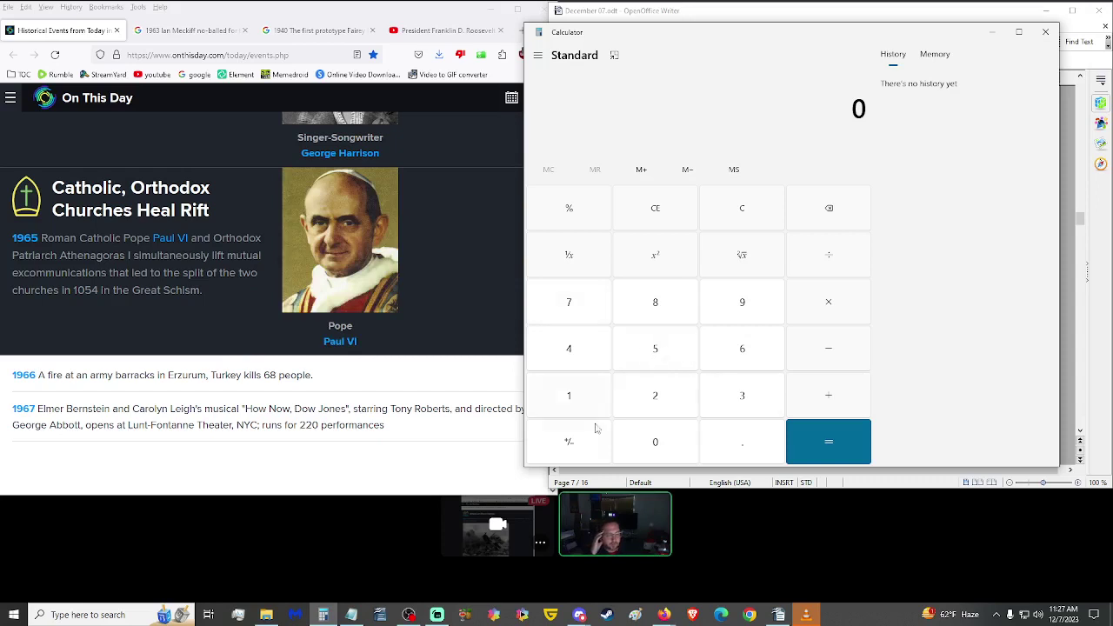
{"action": "left_click", "coordinate": [572, 397]}
{"action": "left_click", "coordinate": [726, 320]}
{"action": "left_click", "coordinate": [737, 342]}
{"action": "type", "text": "5"}
{"action": "left_click", "coordinate": [830, 352]}
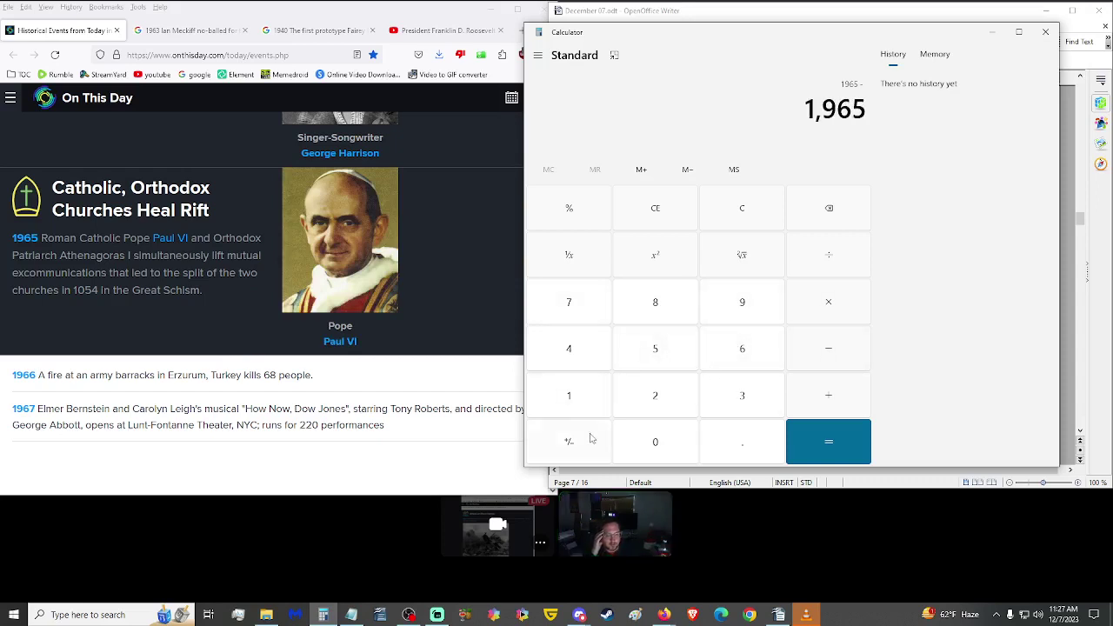
Step: Calculate 1965 minus 1054 in the calculator and close it
{"action": "left_click", "coordinate": [579, 400]}
{"action": "left_click", "coordinate": [663, 440]}
{"action": "left_click", "coordinate": [669, 361]}
{"action": "left_click", "coordinate": [569, 349]}
{"action": "left_click", "coordinate": [826, 440]}
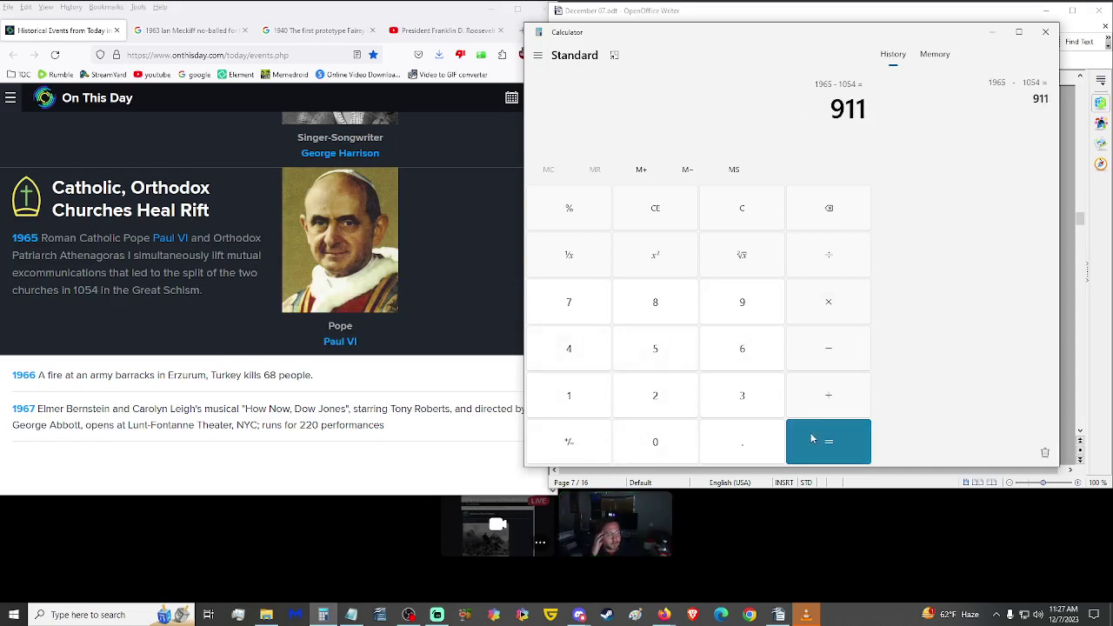
{"action": "left_click", "coordinate": [1045, 33]}
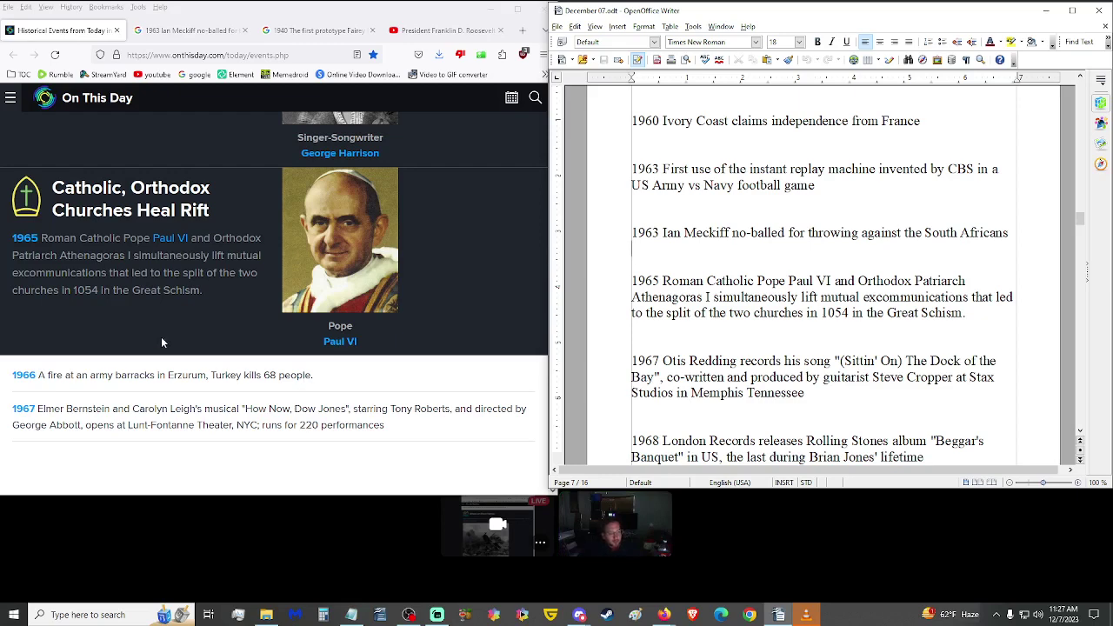
Step: Review the On This Day events from 1967 to the 1968 "Beggar's Banquet" release alongside the document's matching entries
{"action": "scroll", "coordinate": [150, 349], "scroll_direction": "down", "scroll_amount": 3}
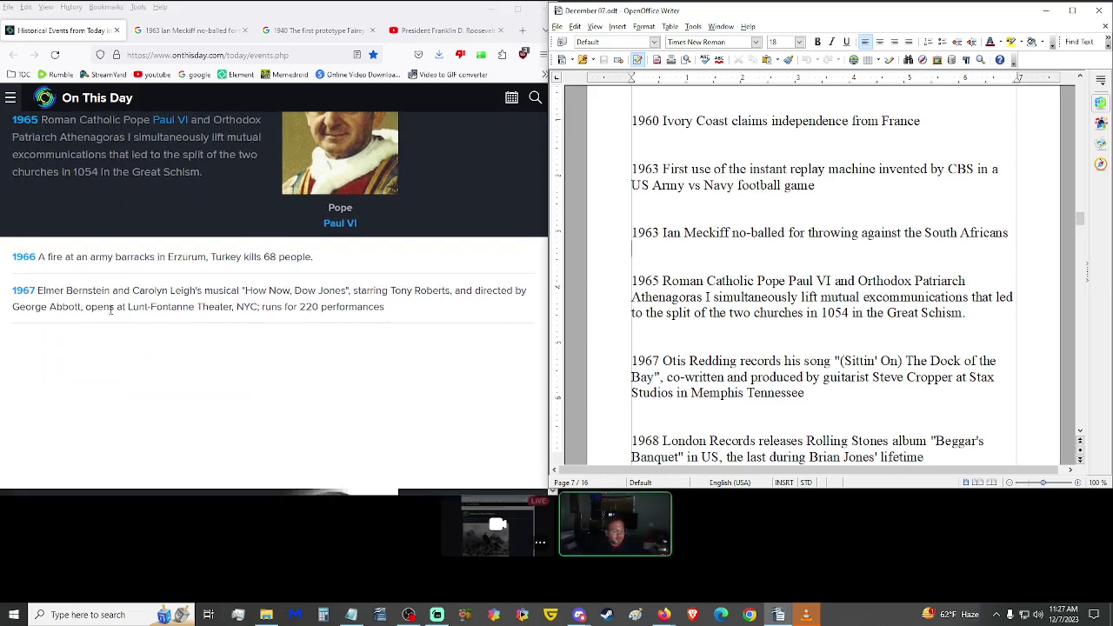
{"action": "scroll", "coordinate": [111, 310], "scroll_direction": "down", "scroll_amount": 3}
{"action": "scroll", "coordinate": [111, 346], "scroll_direction": "down", "scroll_amount": 6}
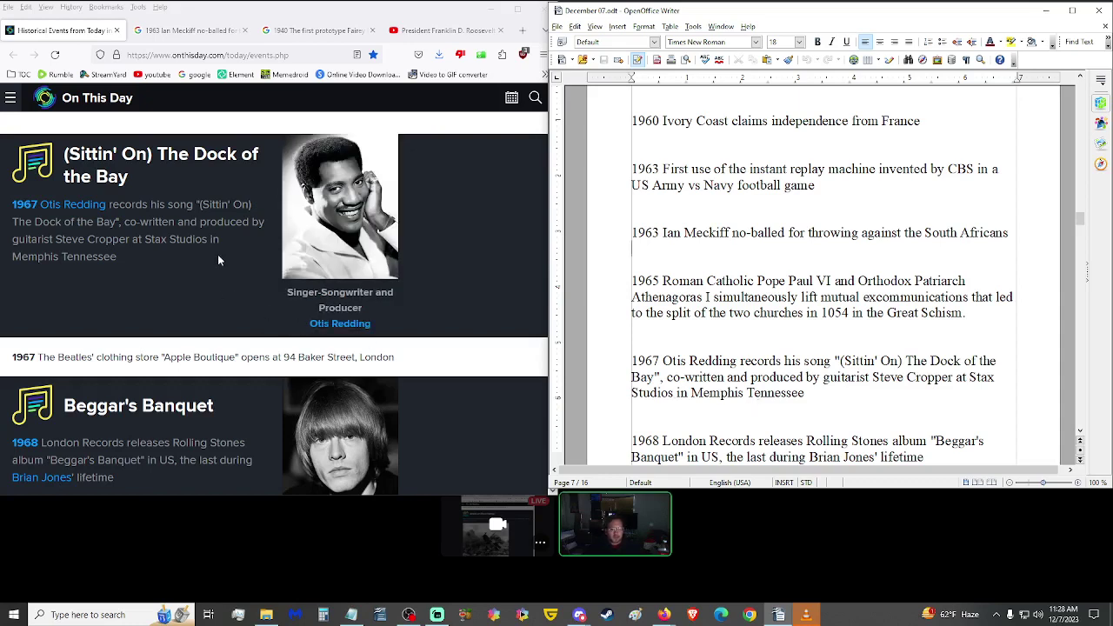
{"action": "scroll", "coordinate": [618, 372], "scroll_direction": "down", "scroll_amount": 5}
{"action": "scroll", "coordinate": [411, 354], "scroll_direction": "down", "scroll_amount": 1}
{"action": "scroll", "coordinate": [275, 304], "scroll_direction": "down", "scroll_amount": 1}
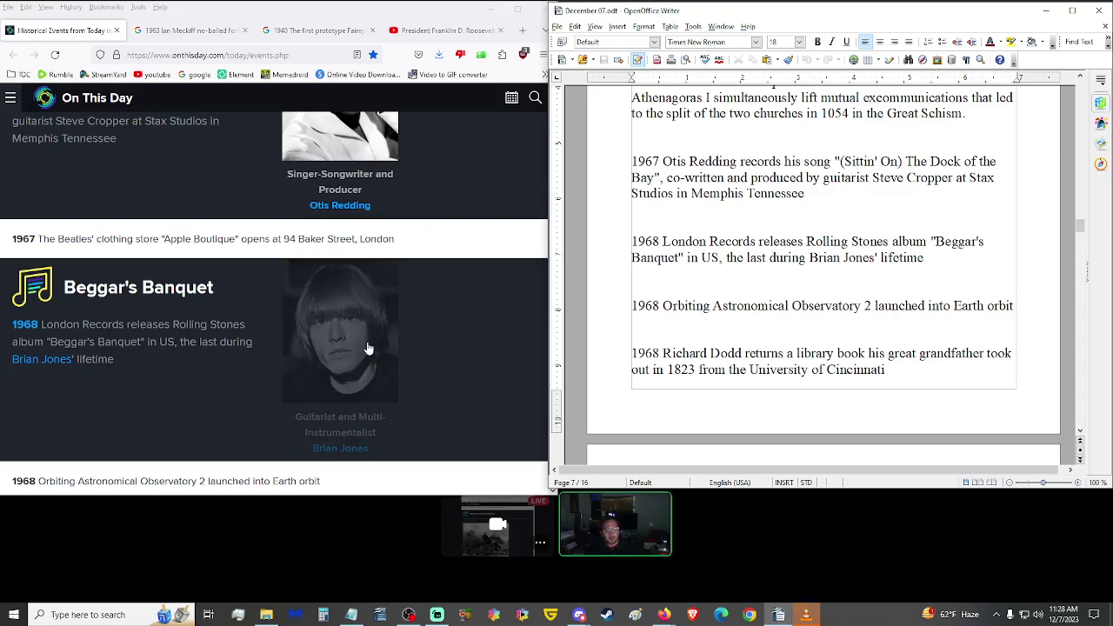
{"action": "middle_click", "coordinate": [339, 348]}
{"action": "left_click", "coordinate": [147, 31]}
{"action": "scroll", "coordinate": [174, 305], "scroll_direction": "down", "scroll_amount": 6}
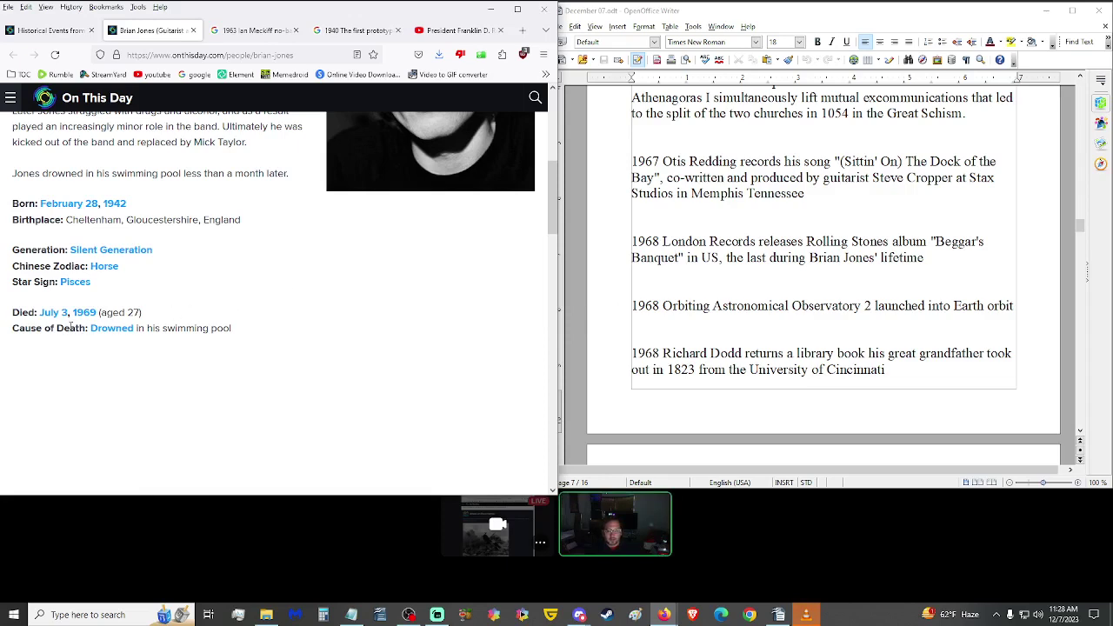
{"action": "scroll", "coordinate": [103, 315], "scroll_direction": "up", "scroll_amount": 4}
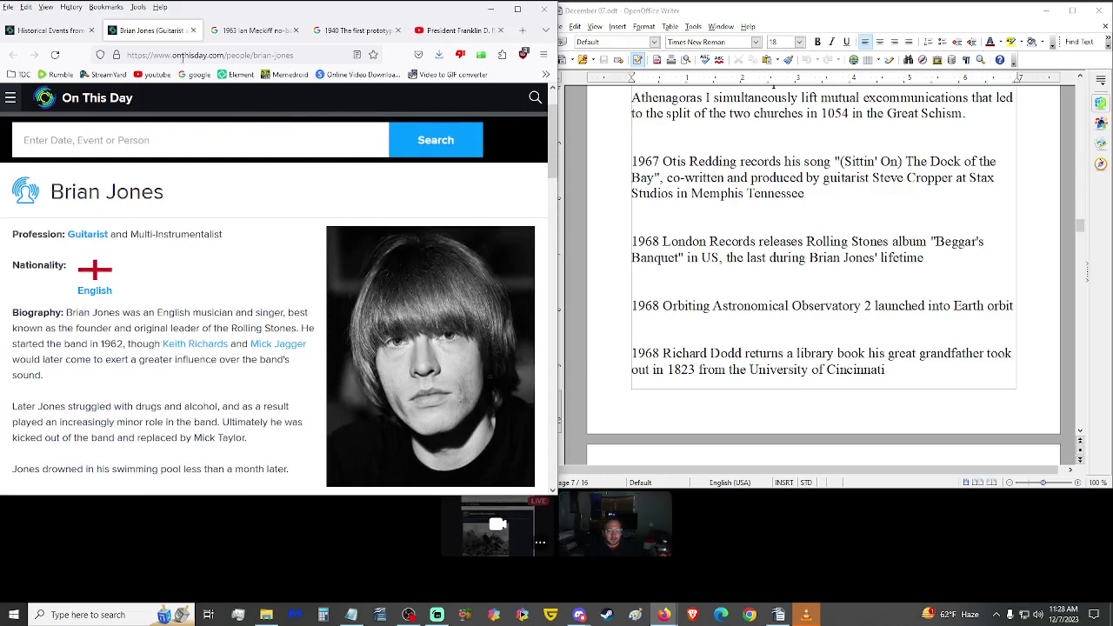
{"action": "middle_click", "coordinate": [145, 31]}
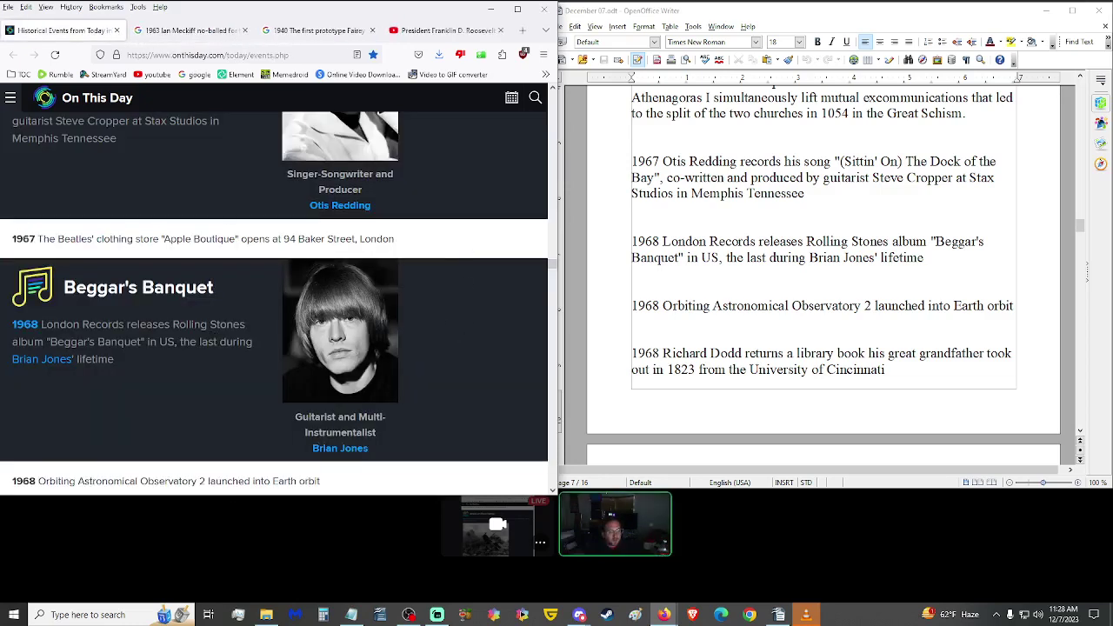
Step: Compare the 1968 to 1971 events on the web page with the entries in the document
{"action": "scroll", "coordinate": [159, 325], "scroll_direction": "down", "scroll_amount": 3}
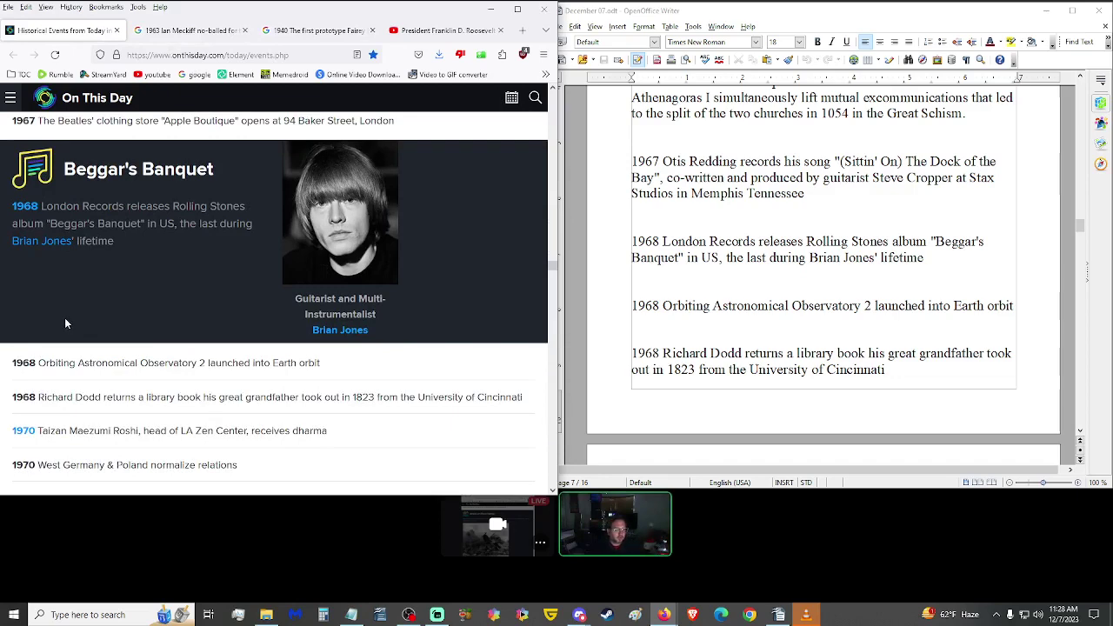
{"action": "scroll", "coordinate": [760, 315], "scroll_direction": "down", "scroll_amount": 3}
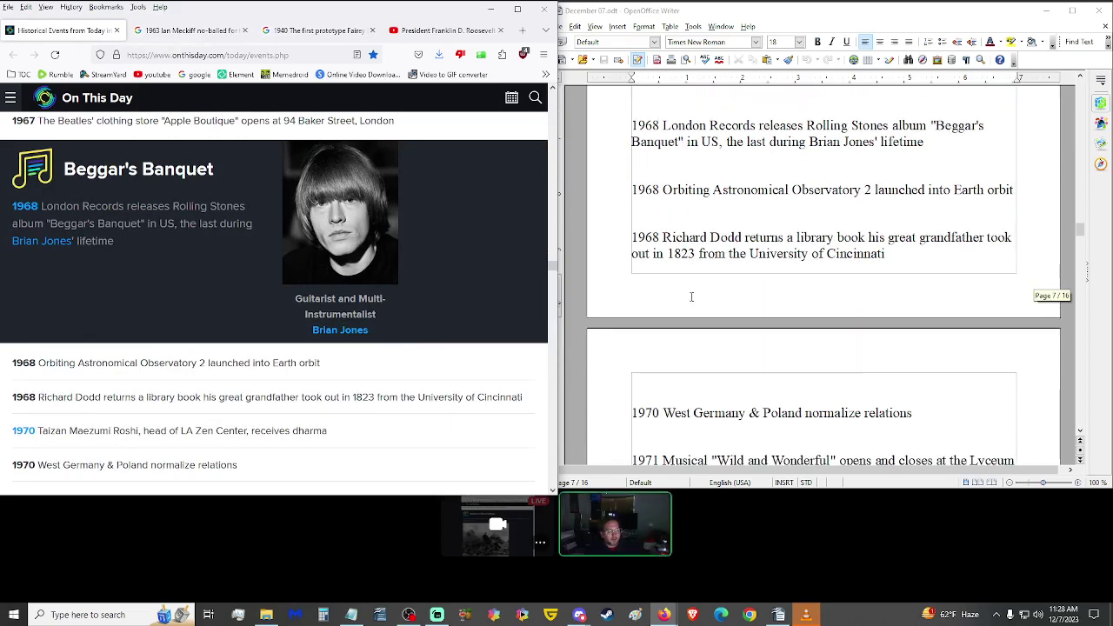
{"action": "scroll", "coordinate": [319, 346], "scroll_direction": "down", "scroll_amount": 2}
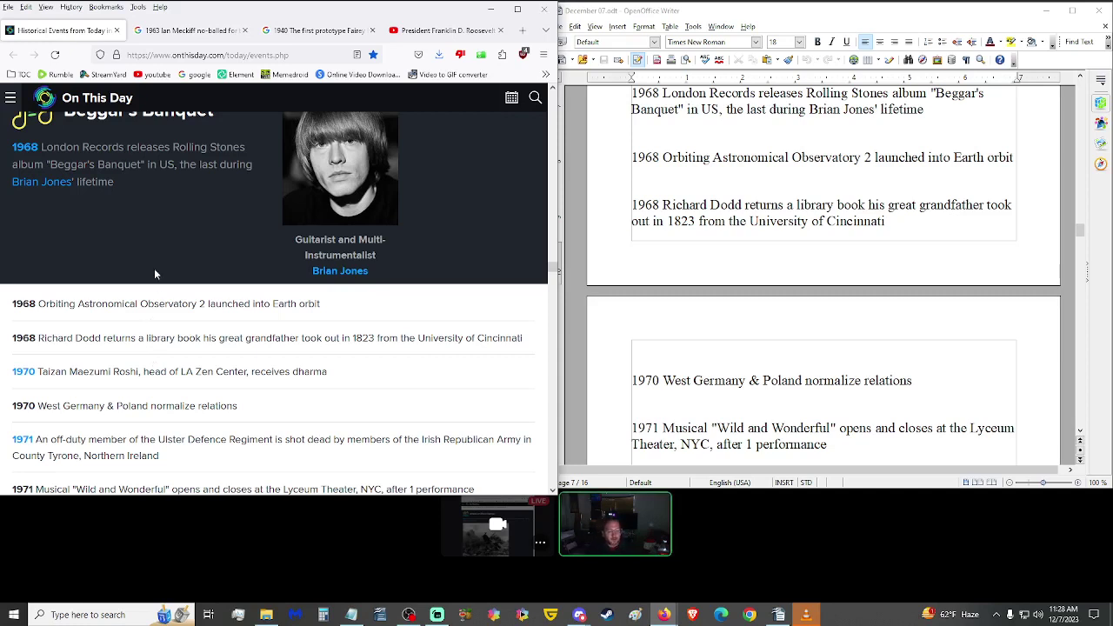
{"action": "left_click_drag", "start_coordinate": [353, 338], "coordinate": [87, 349]}
{"action": "left_click", "coordinate": [206, 340]}
{"action": "scroll", "coordinate": [831, 330], "scroll_direction": "down", "scroll_amount": 4}
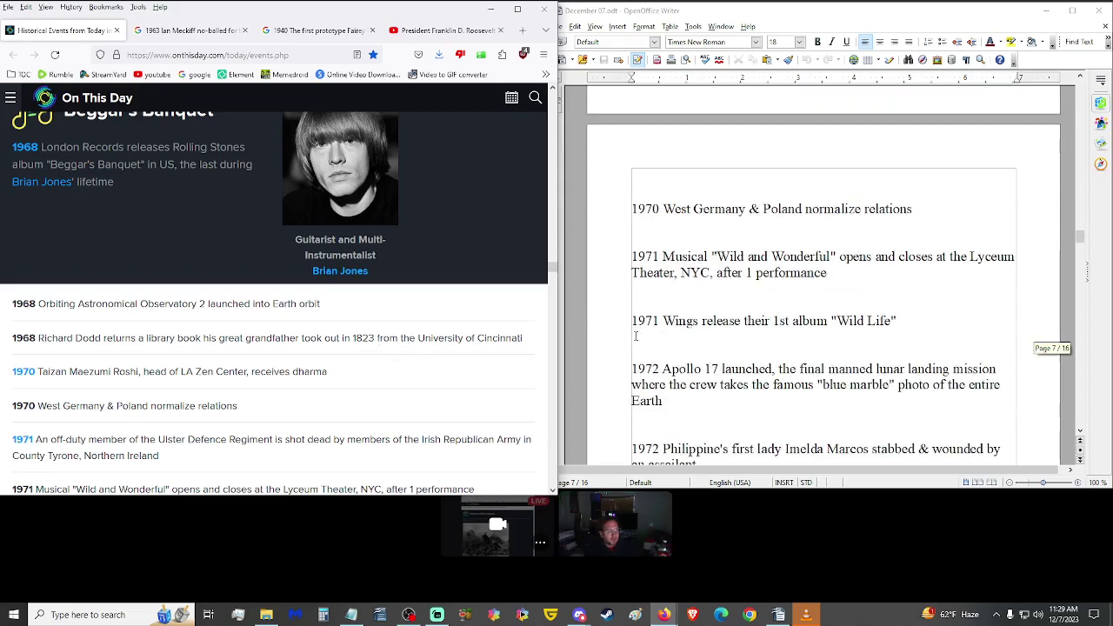
{"action": "scroll", "coordinate": [339, 336], "scroll_direction": "down", "scroll_amount": 3}
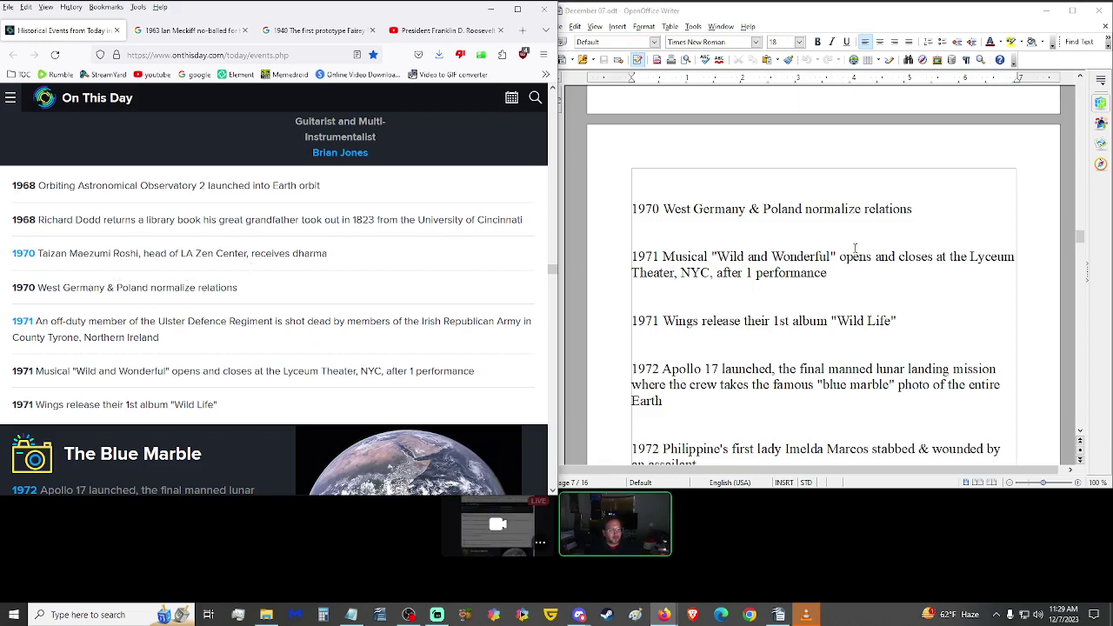
Step: Highlight the musical title "Wild and Wonderful" in the document's 1971 entry, and read on to the 1979 Star Trek entry
{"action": "left_click_drag", "start_coordinate": [831, 258], "coordinate": [718, 260]}
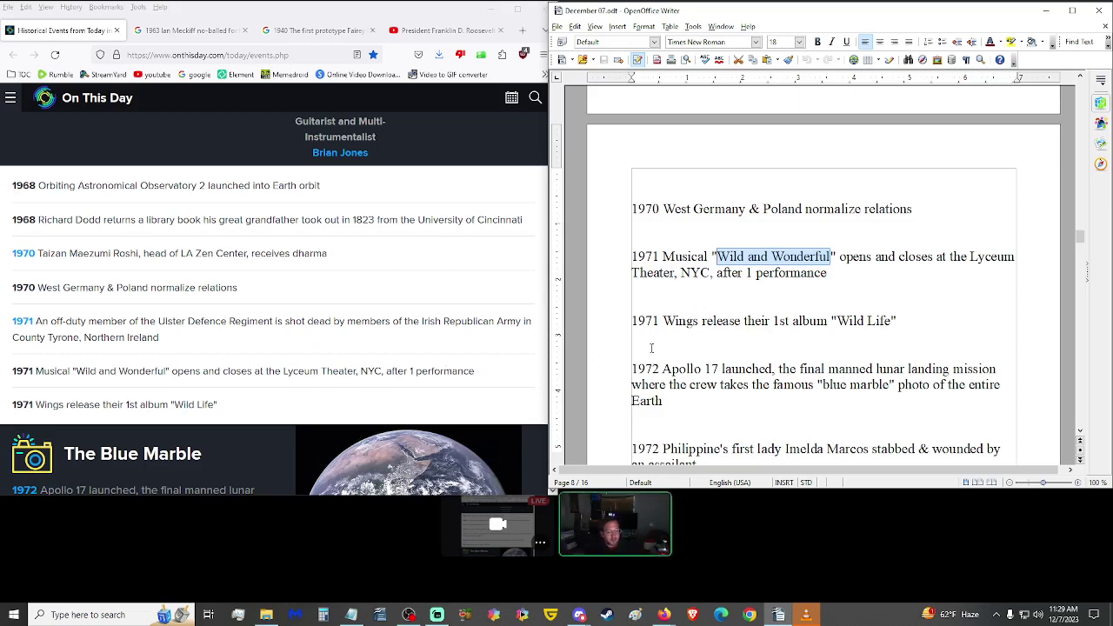
{"action": "scroll", "coordinate": [607, 392], "scroll_direction": "down", "scroll_amount": 1}
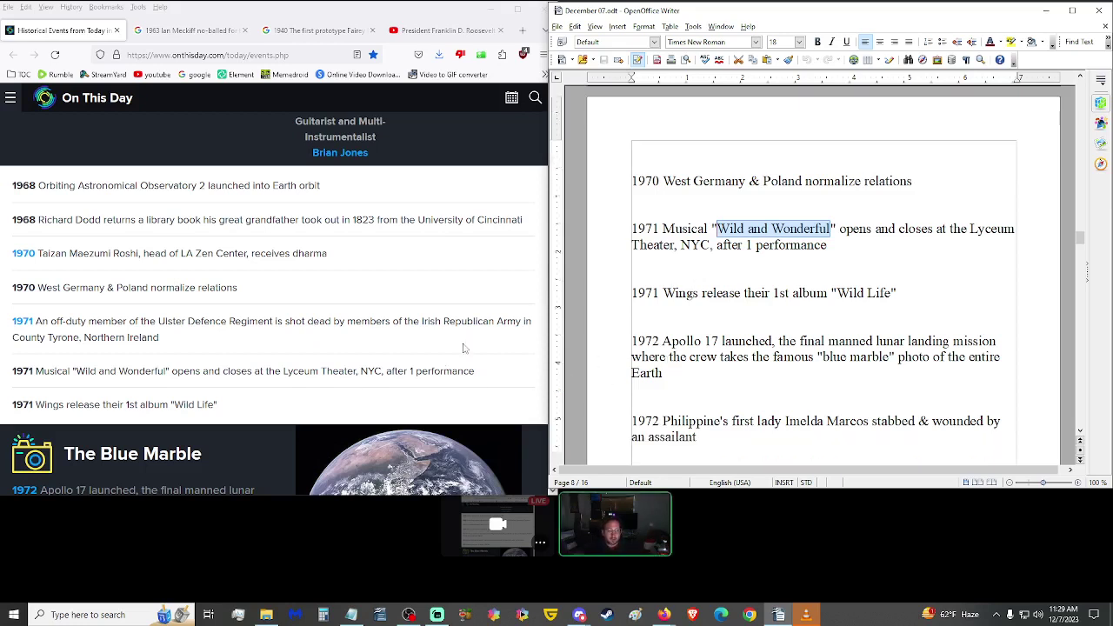
{"action": "left_click", "coordinate": [219, 340]}
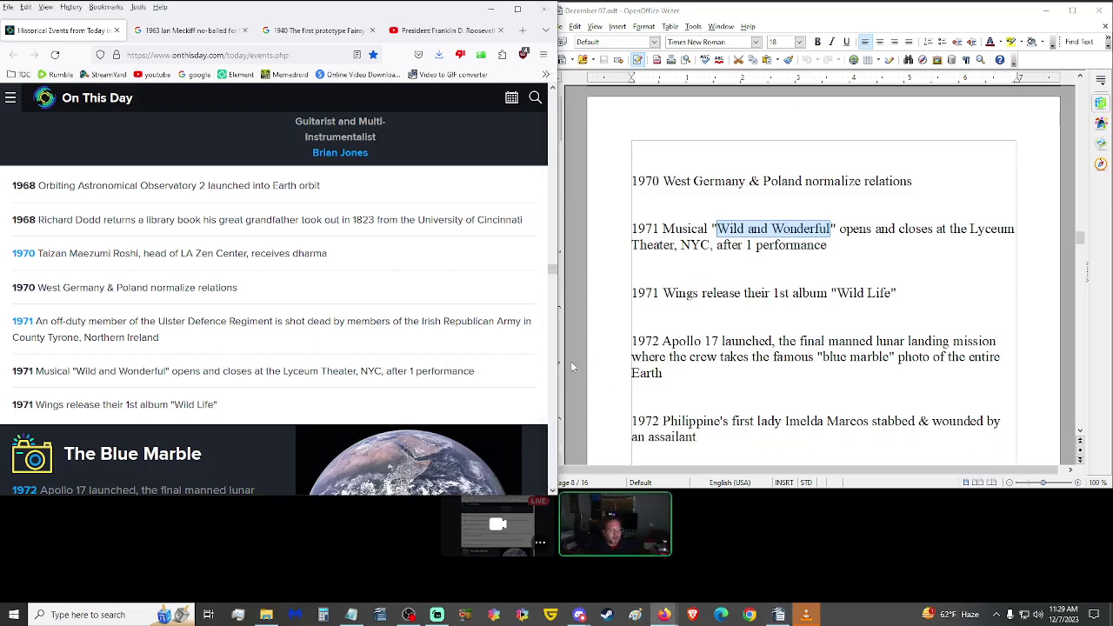
{"action": "scroll", "coordinate": [755, 309], "scroll_direction": "down", "scroll_amount": 3}
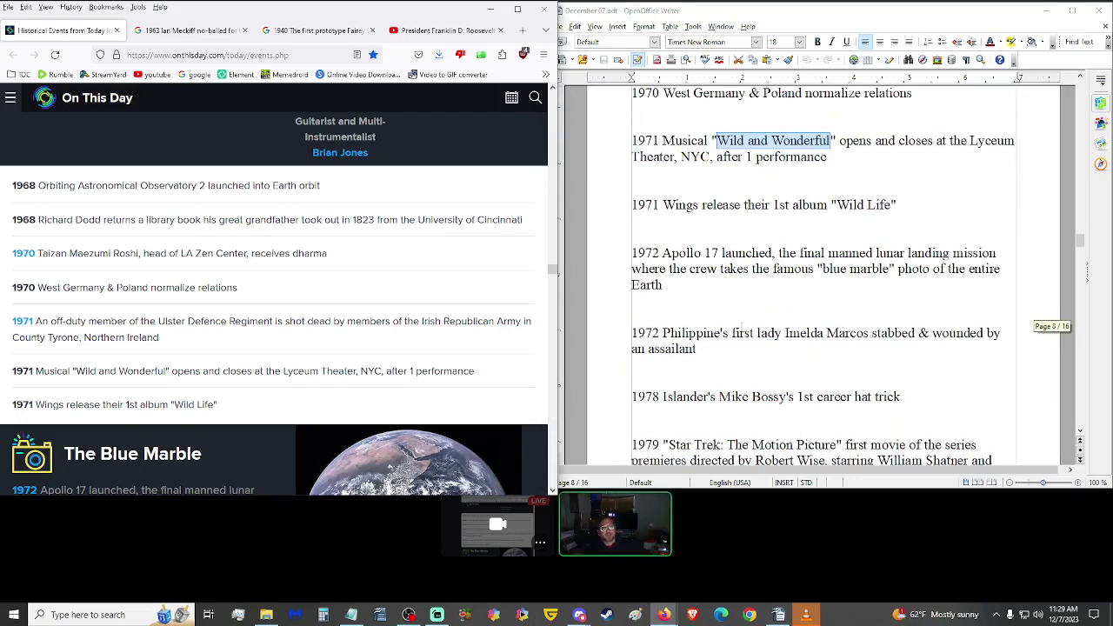
{"action": "scroll", "coordinate": [730, 324], "scroll_direction": "down", "scroll_amount": 2}
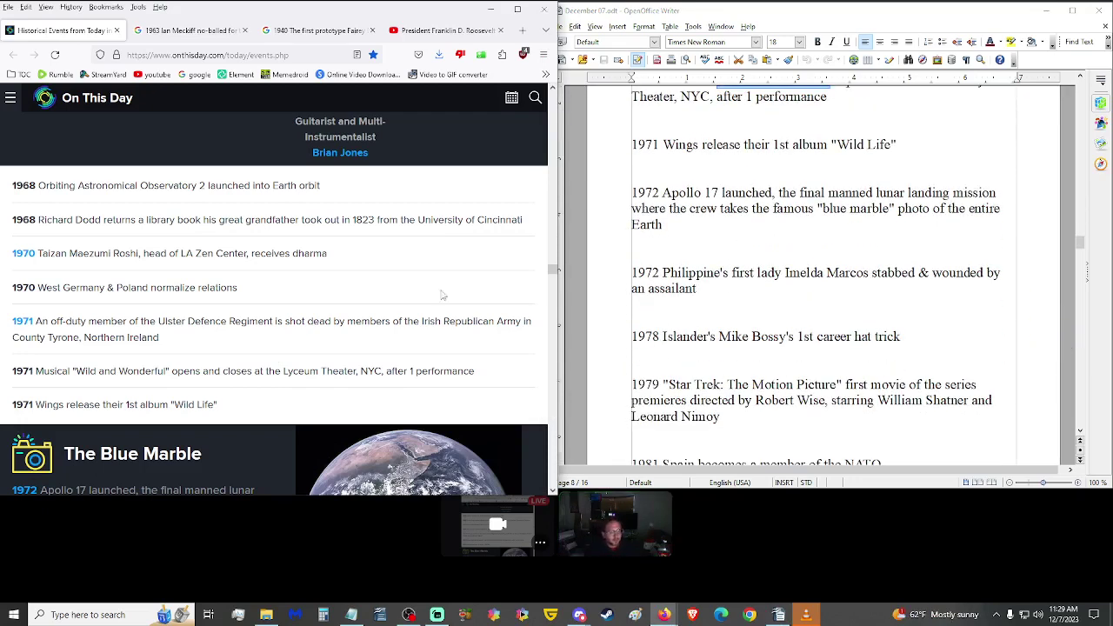
Step: Review the 1972 Blue Marble and Imelda Marcos events on the On This Day page
{"action": "scroll", "coordinate": [243, 300], "scroll_direction": "down", "scroll_amount": 5}
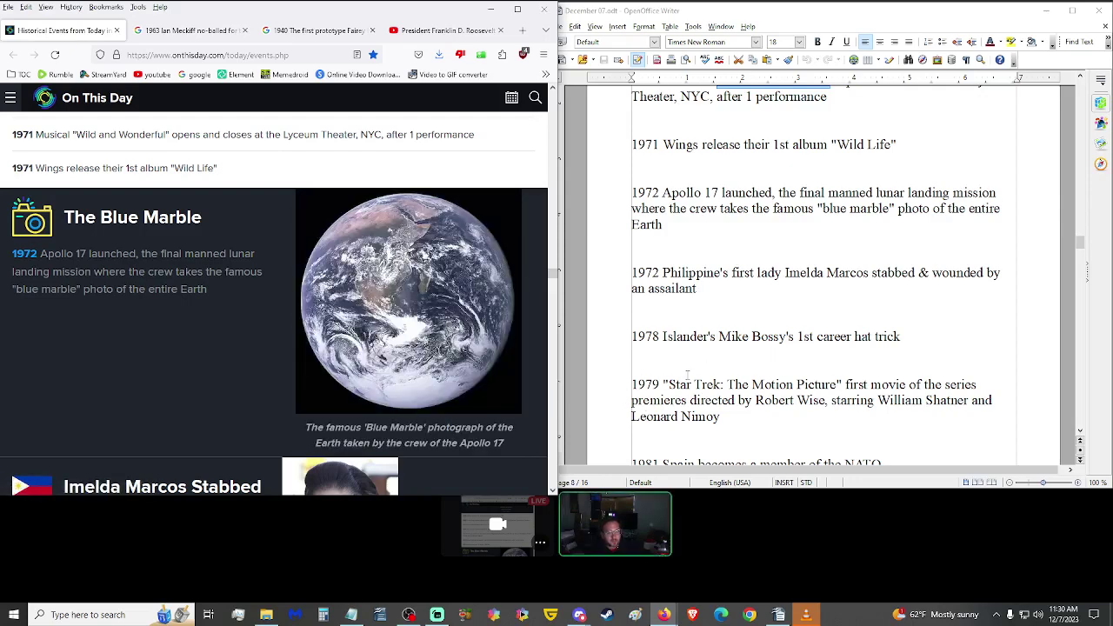
{"action": "scroll", "coordinate": [391, 361], "scroll_direction": "down", "scroll_amount": 2}
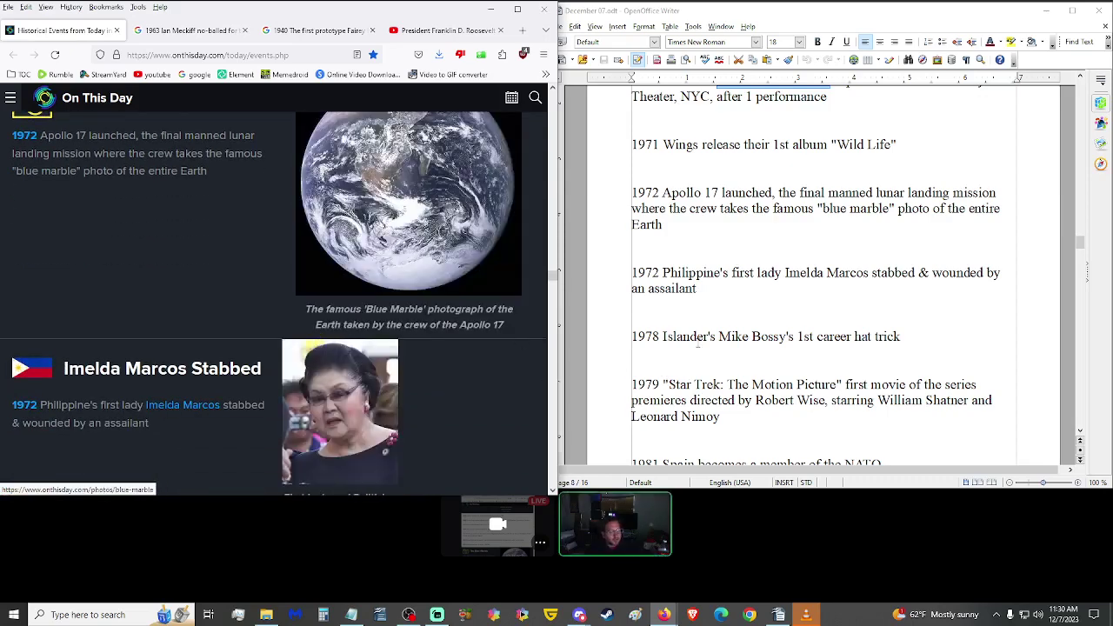
{"action": "scroll", "coordinate": [371, 306], "scroll_direction": "down", "scroll_amount": 1}
{"action": "scroll", "coordinate": [371, 306], "scroll_direction": "down", "scroll_amount": 3}
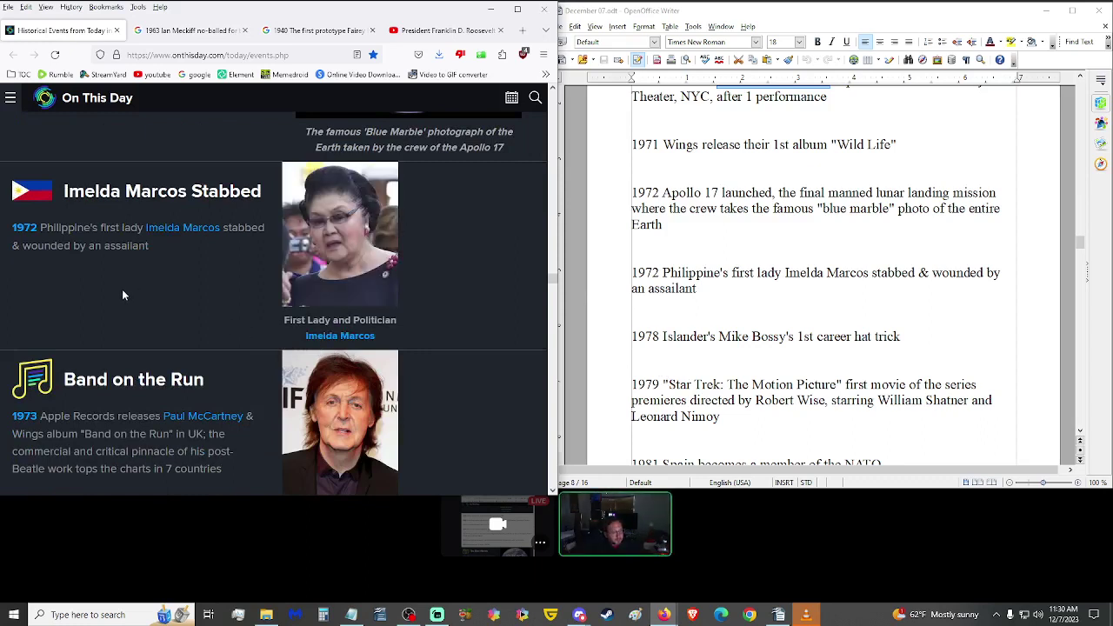
{"action": "scroll", "coordinate": [122, 289], "scroll_direction": "down", "scroll_amount": 1}
{"action": "scroll", "coordinate": [122, 289], "scroll_direction": "up", "scroll_amount": 2}
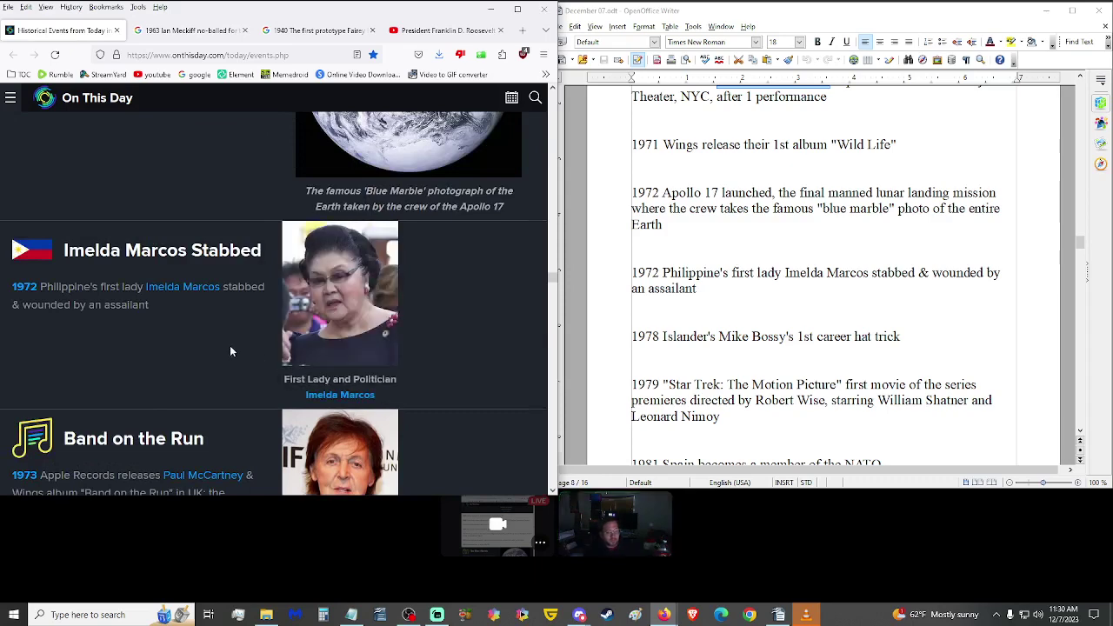
Step: Check the web page's events from 1973 to 1980 for the 1978 Mike Bossy hat trick listed in the document
{"action": "scroll", "coordinate": [152, 351], "scroll_direction": "down", "scroll_amount": 2}
{"action": "scroll", "coordinate": [174, 348], "scroll_direction": "down", "scroll_amount": 5}
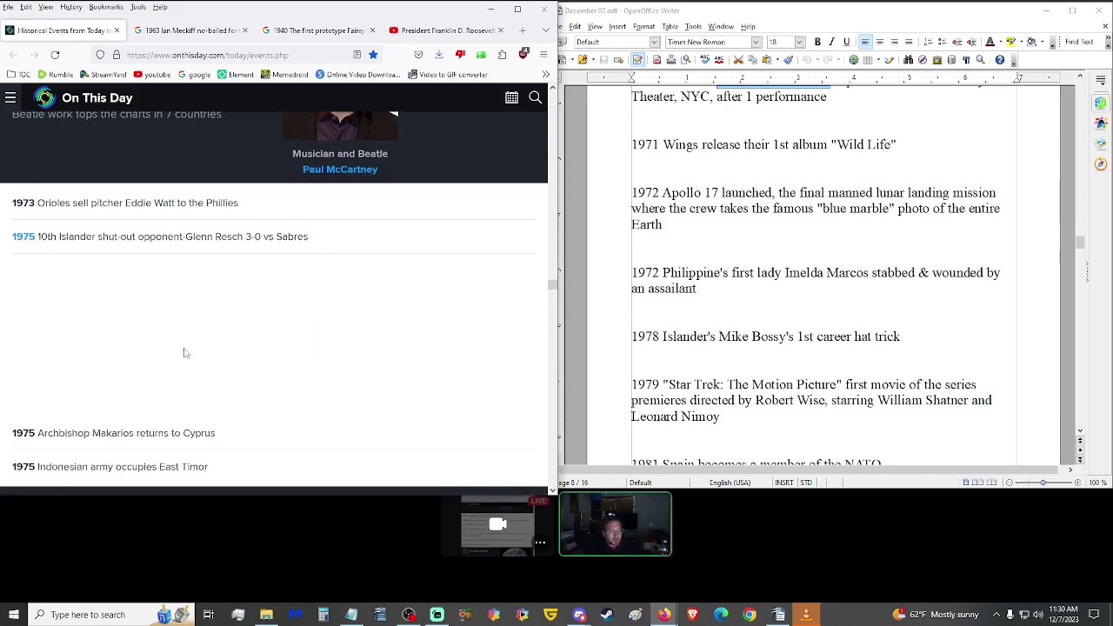
{"action": "scroll", "coordinate": [178, 339], "scroll_direction": "down", "scroll_amount": 5}
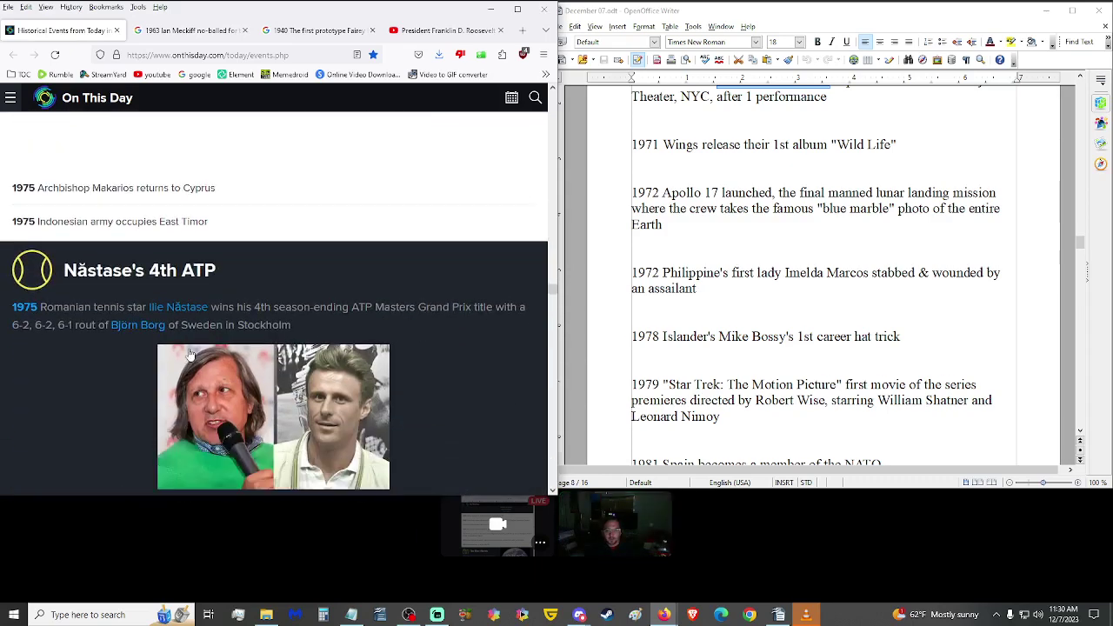
{"action": "scroll", "coordinate": [177, 341], "scroll_direction": "up", "scroll_amount": 5}
{"action": "scroll", "coordinate": [174, 342], "scroll_direction": "down", "scroll_amount": 6}
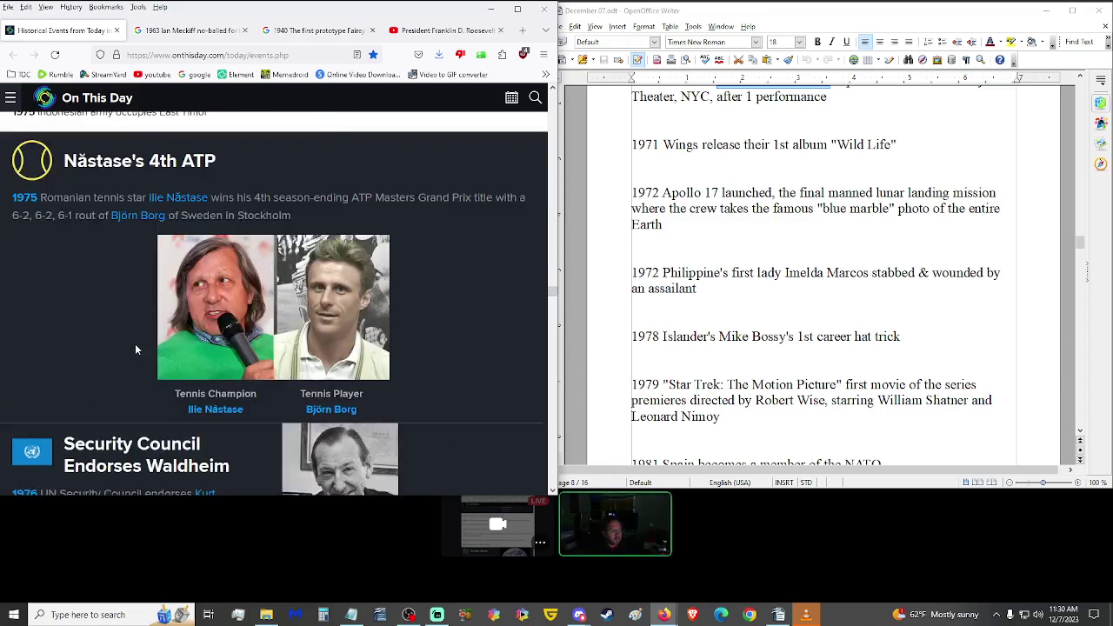
{"action": "scroll", "coordinate": [165, 343], "scroll_direction": "down", "scroll_amount": 6}
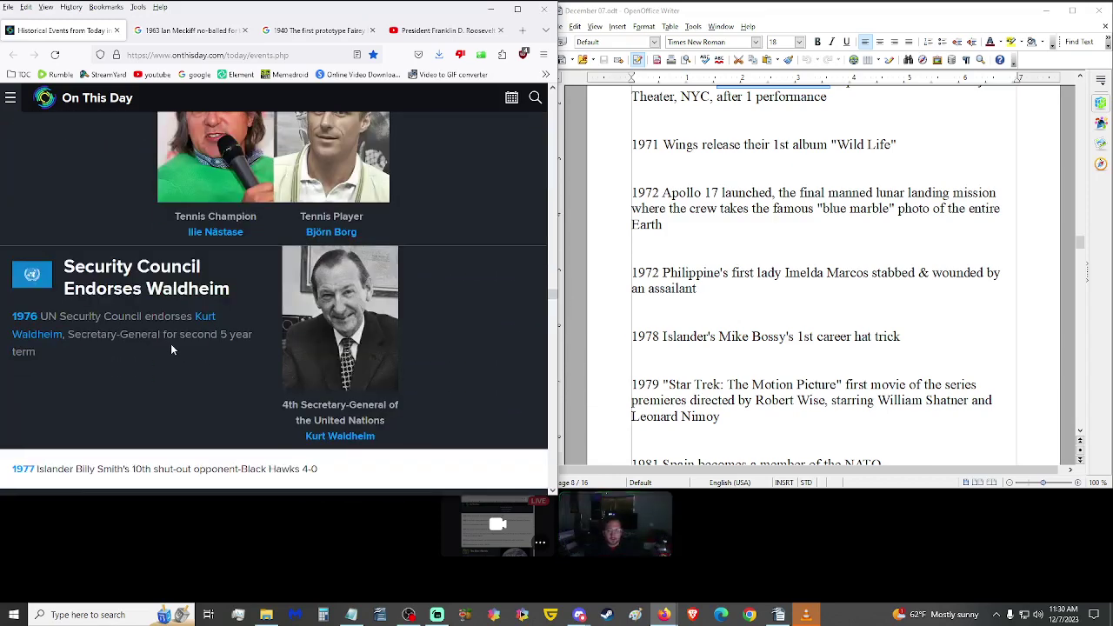
{"action": "scroll", "coordinate": [126, 321], "scroll_direction": "down", "scroll_amount": 5}
{"action": "scroll", "coordinate": [126, 322], "scroll_direction": "up", "scroll_amount": 4}
{"action": "scroll", "coordinate": [112, 318], "scroll_direction": "down", "scroll_amount": 1}
{"action": "scroll", "coordinate": [105, 310], "scroll_direction": "up", "scroll_amount": 3}
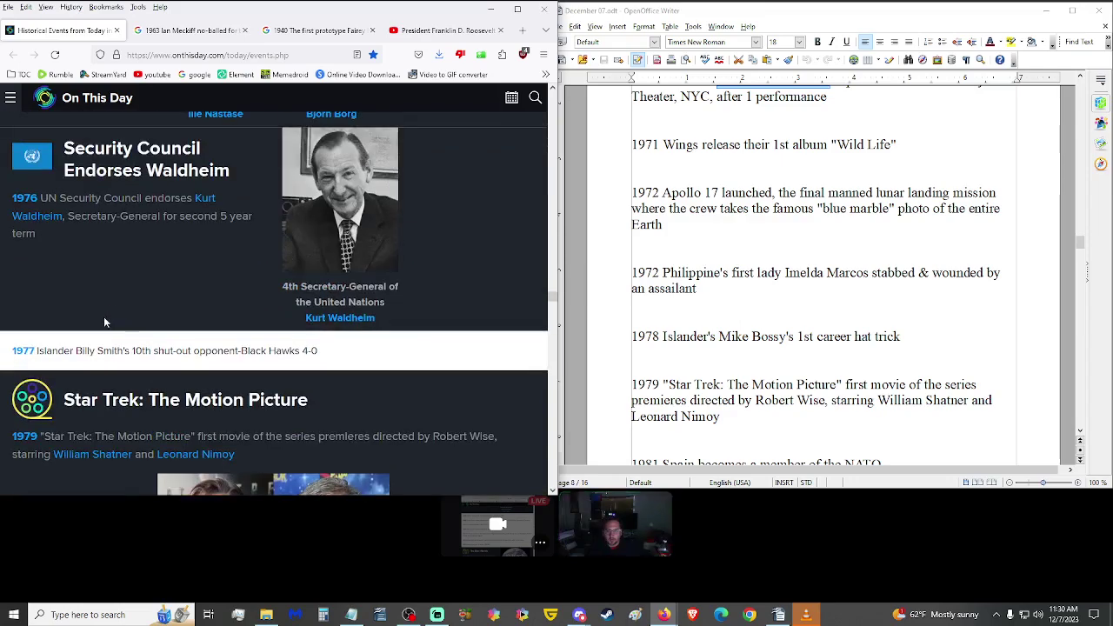
{"action": "scroll", "coordinate": [87, 347], "scroll_direction": "up", "scroll_amount": 5}
{"action": "scroll", "coordinate": [81, 362], "scroll_direction": "down", "scroll_amount": 10}
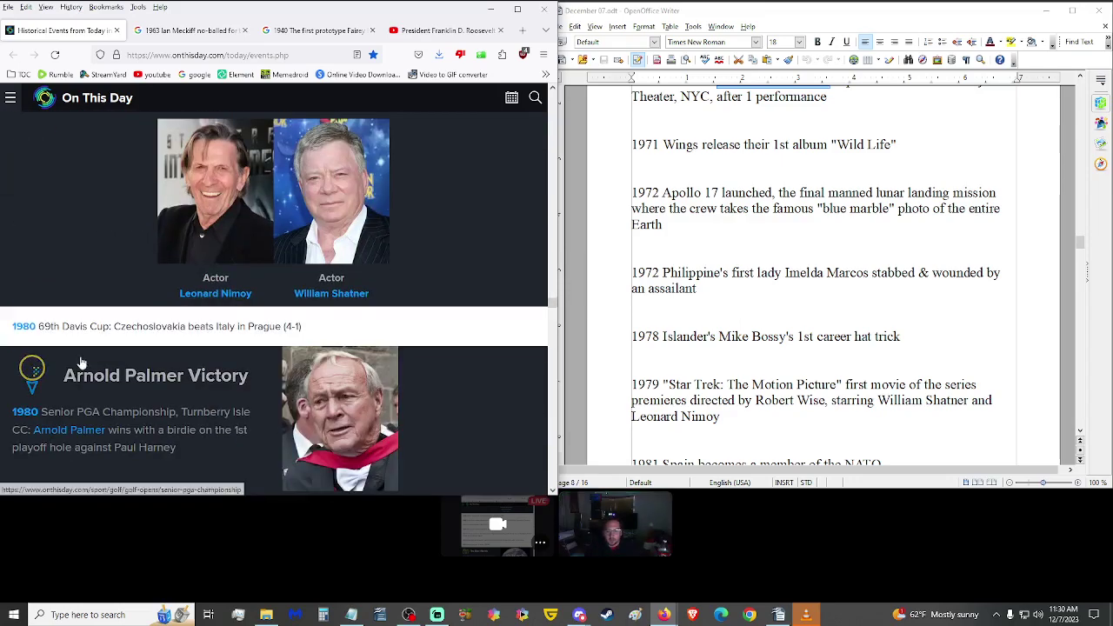
{"action": "scroll", "coordinate": [81, 362], "scroll_direction": "up", "scroll_amount": 3}
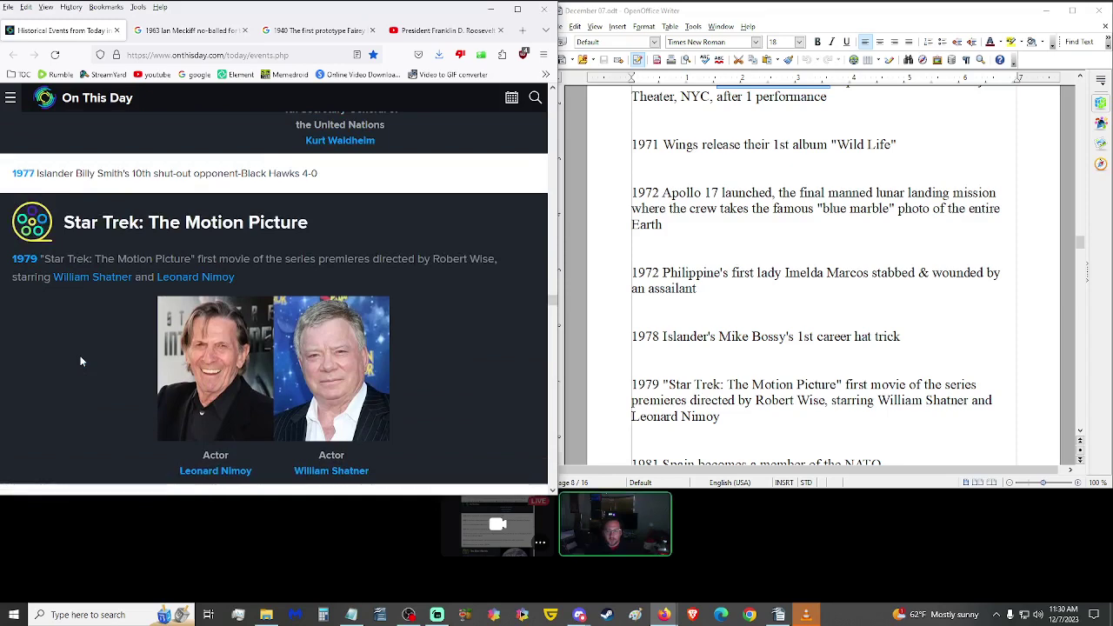
{"action": "scroll", "coordinate": [81, 361], "scroll_direction": "up", "scroll_amount": 3}
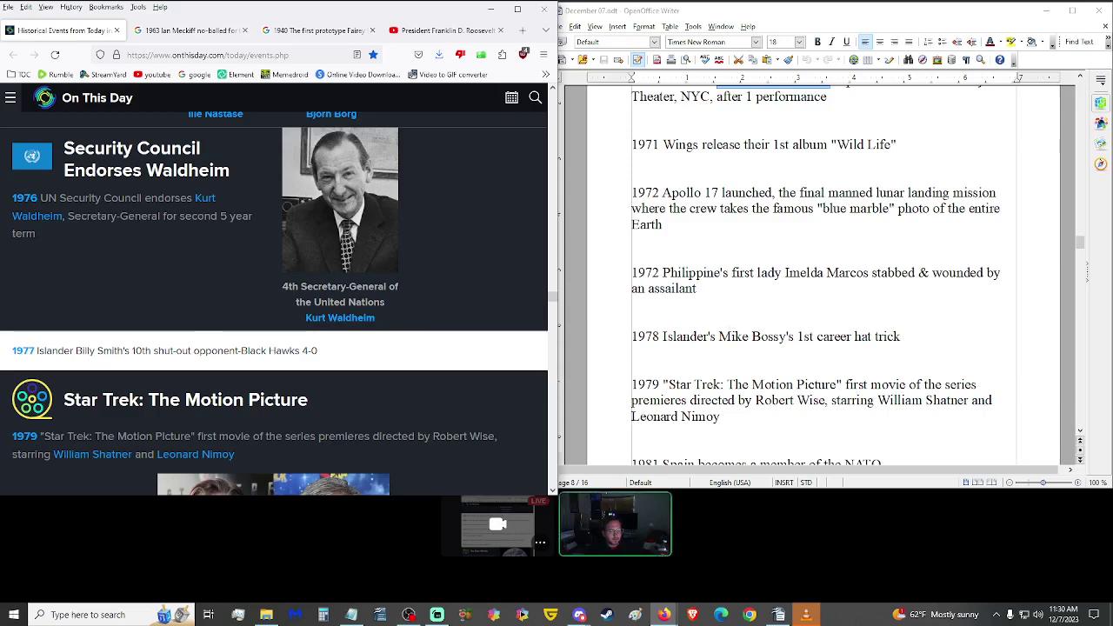
Step: Search Google for the document's text "Islander's Mike Bossy's 1st career hat trick", check its date, and return to the On This Day page
{"action": "left_click_drag", "start_coordinate": [919, 334], "coordinate": [660, 336]}
{"action": "key", "text": "ctrl+c"}
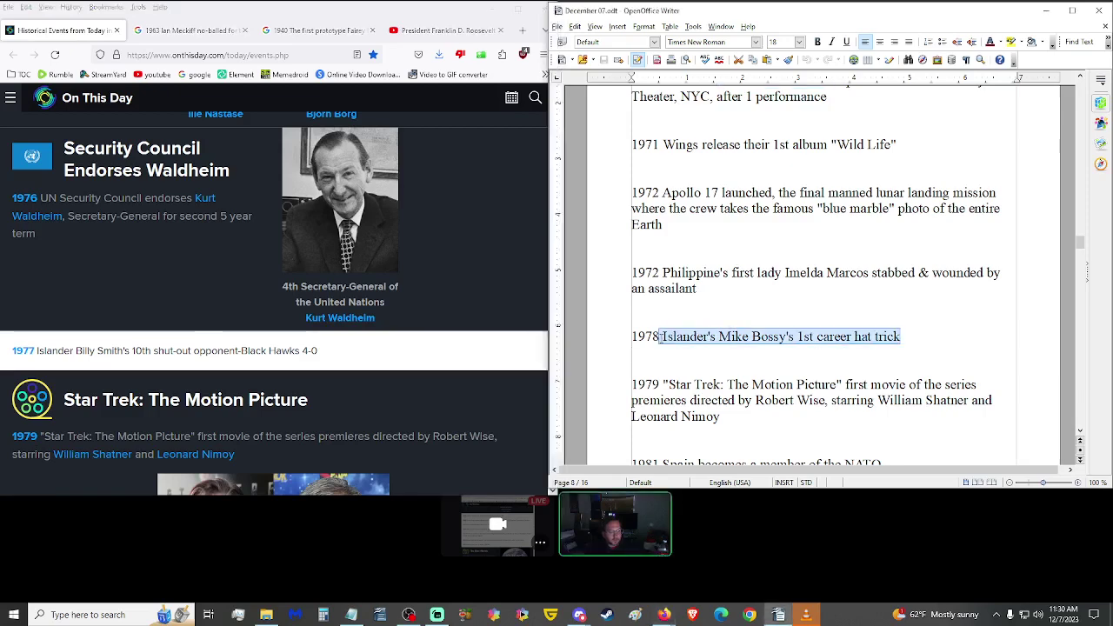
{"action": "left_click", "coordinate": [185, 30]}
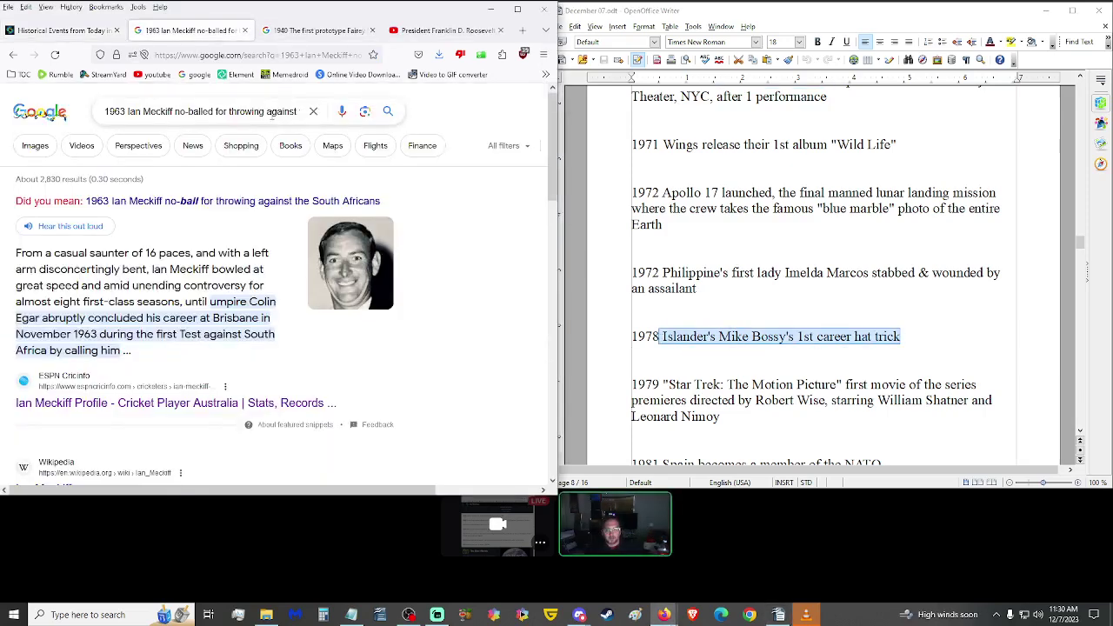
{"action": "triple_click", "coordinate": [272, 112]}
{"action": "key", "text": "ctrl+v"}
{"action": "key", "text": "Return"}
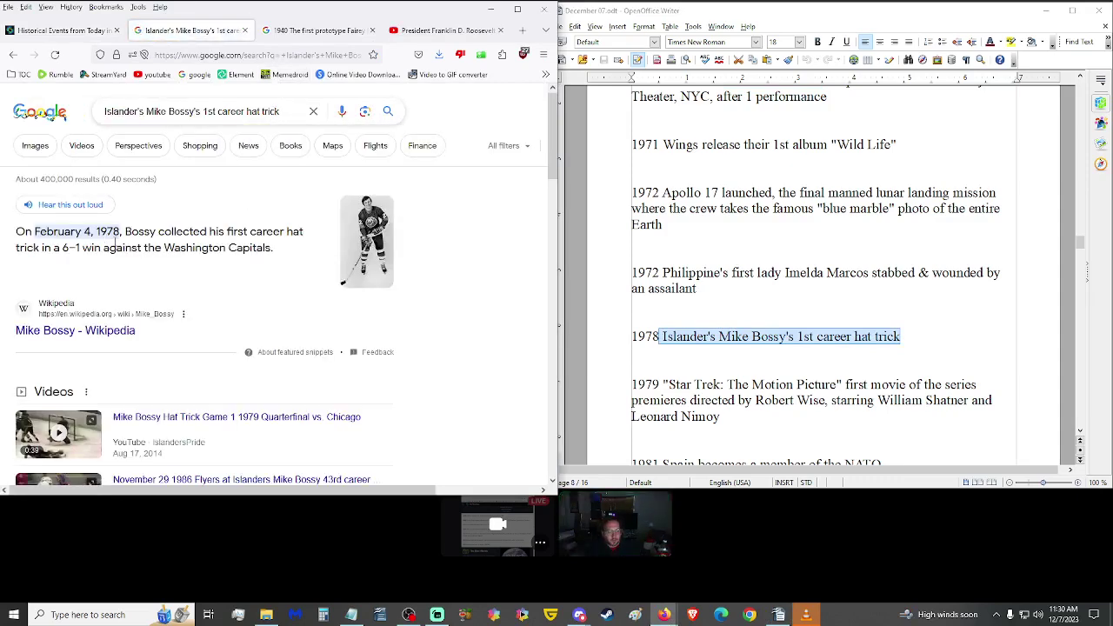
{"action": "left_click", "coordinate": [78, 31]}
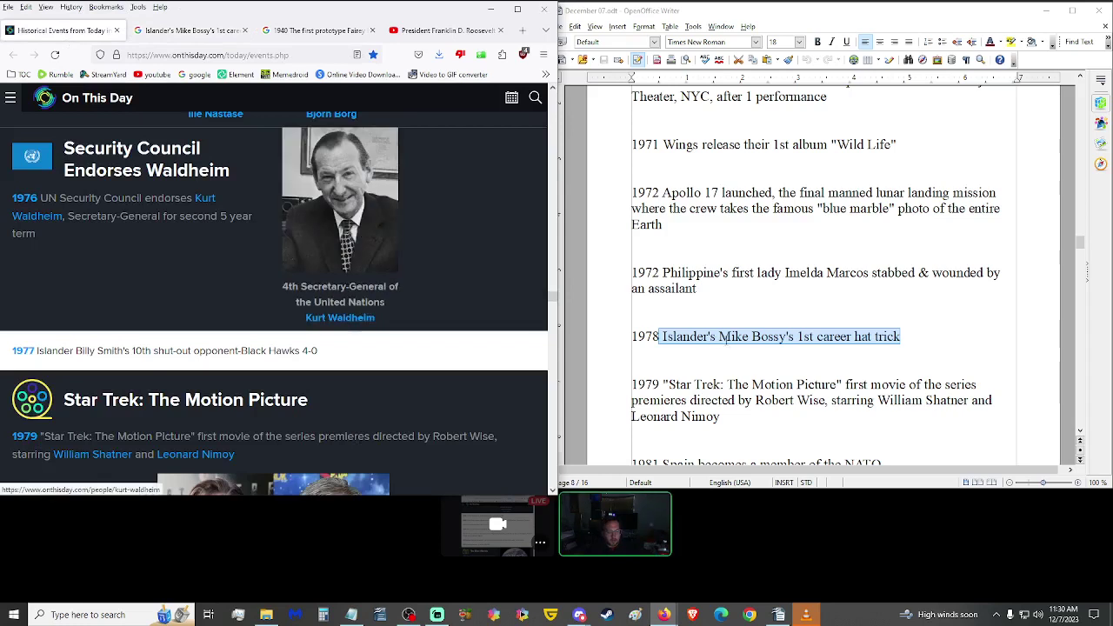
Step: Delete the 1978 Mike Bossy hat trick entry and its blank line from the document
{"action": "left_click", "coordinate": [647, 359]}
{"action": "left_click_drag", "start_coordinate": [633, 361], "coordinate": [631, 336]}
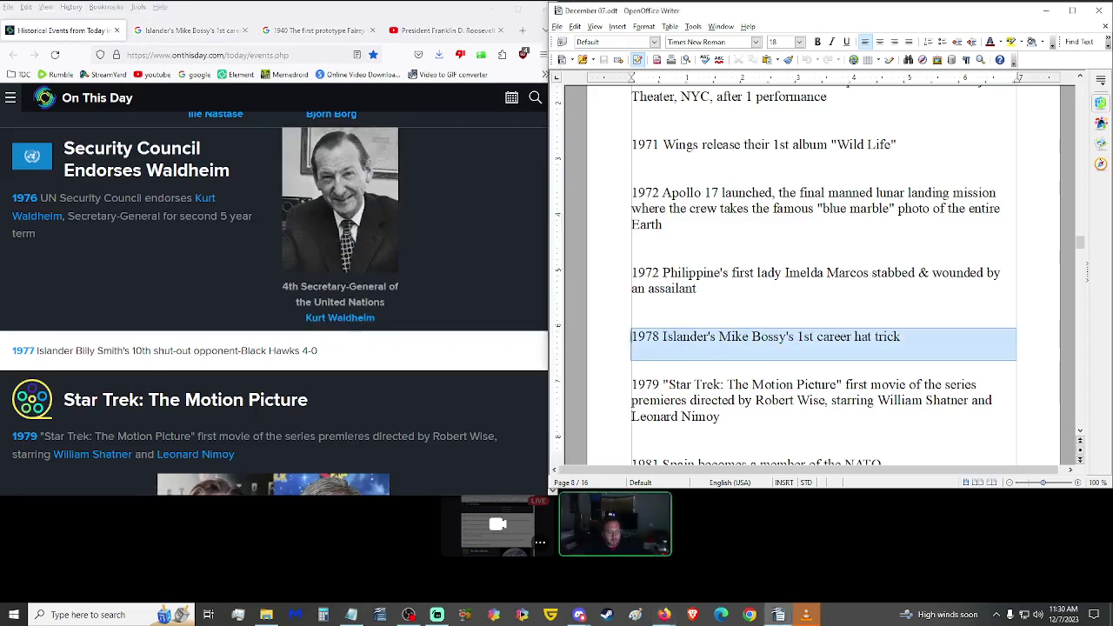
{"action": "key", "text": "Delete"}
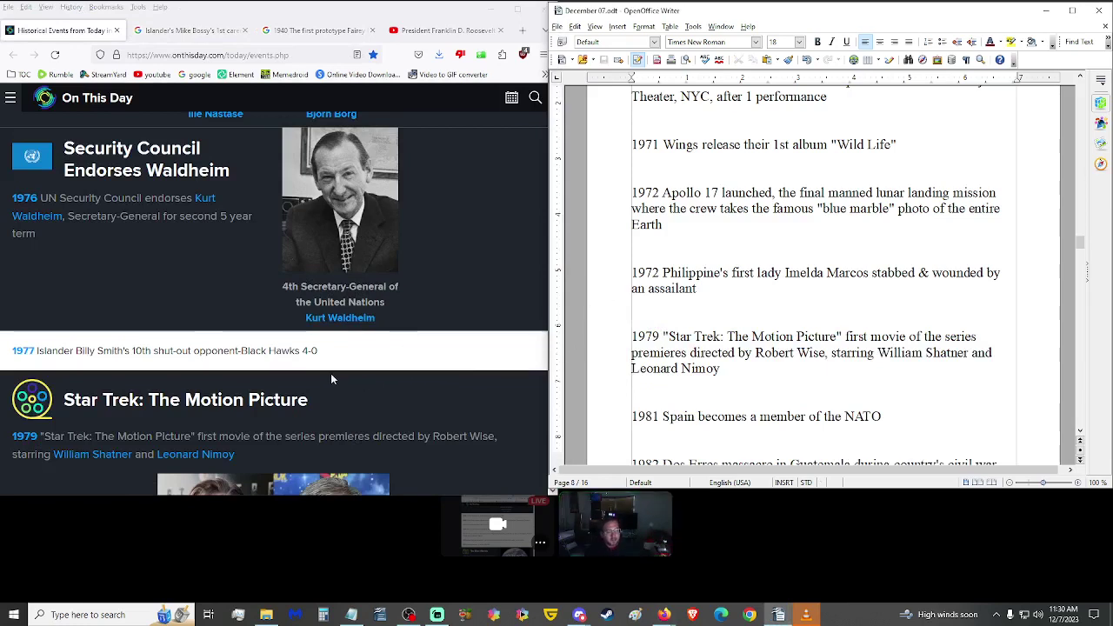
Step: Review the web page's events from the 1979 Star Trek premiere through 1983 against the document's entries
{"action": "scroll", "coordinate": [325, 373], "scroll_direction": "down", "scroll_amount": 3}
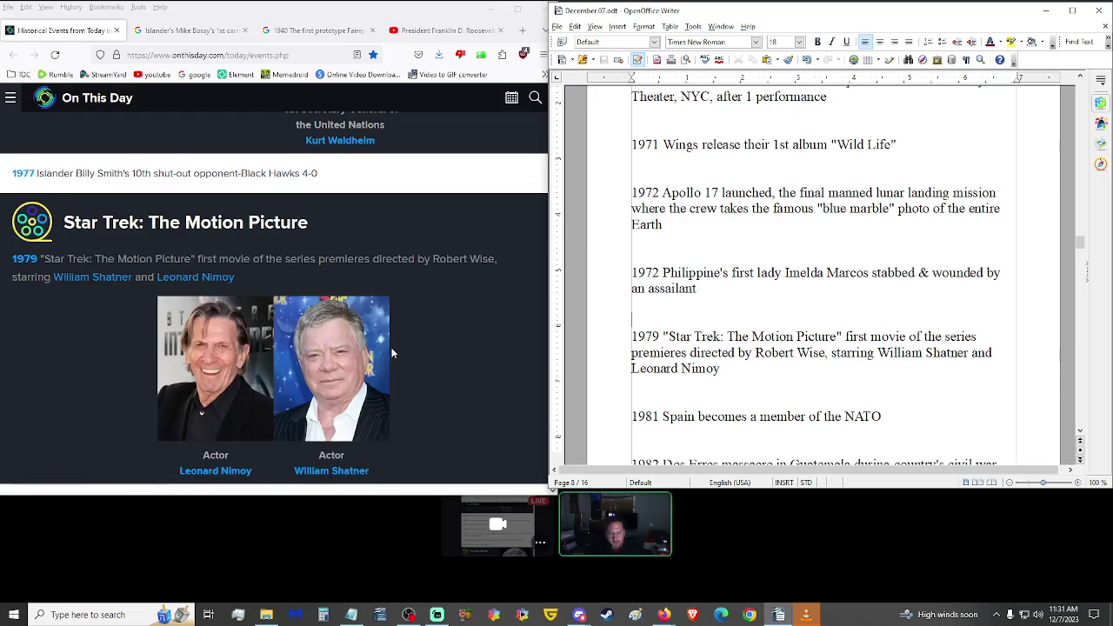
{"action": "scroll", "coordinate": [480, 380], "scroll_direction": "down", "scroll_amount": 2}
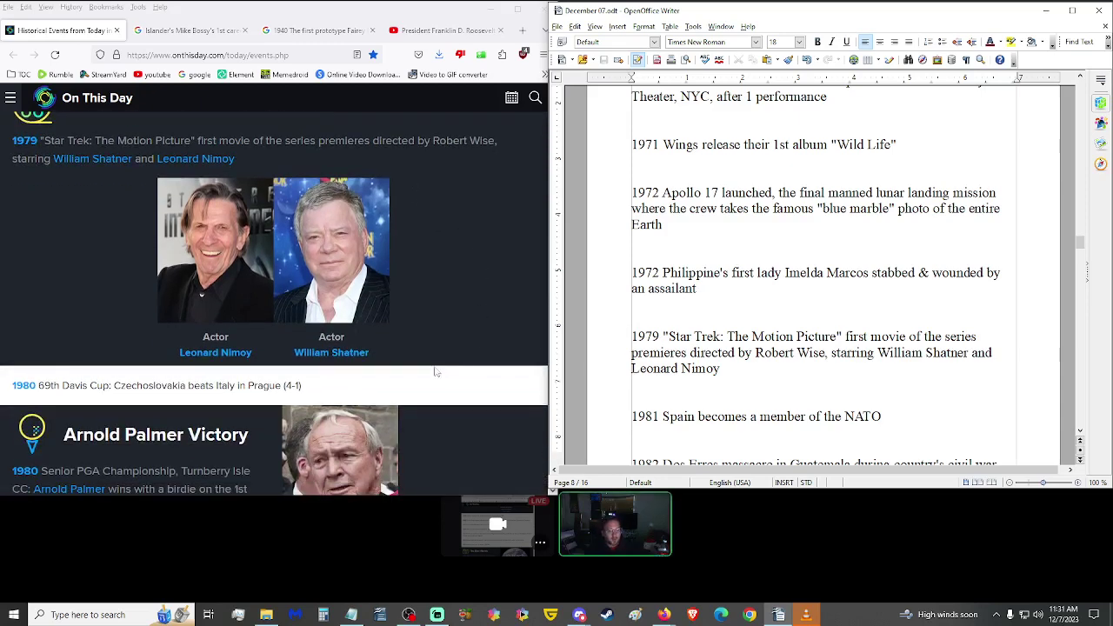
{"action": "scroll", "coordinate": [446, 374], "scroll_direction": "down", "scroll_amount": 2}
{"action": "scroll", "coordinate": [709, 387], "scroll_direction": "down", "scroll_amount": 1}
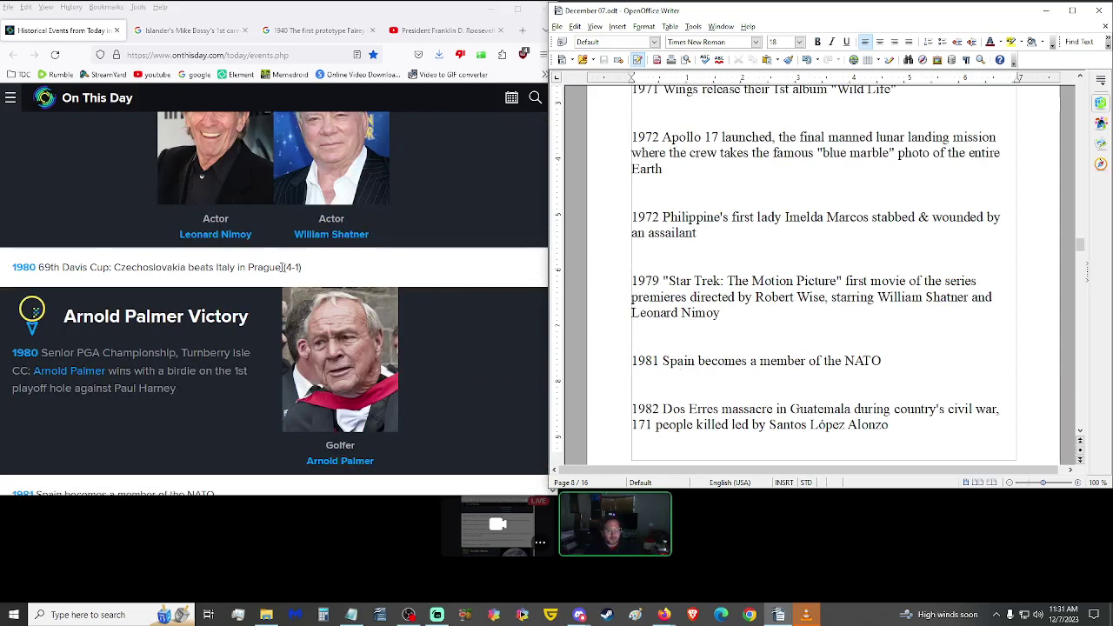
{"action": "scroll", "coordinate": [179, 288], "scroll_direction": "down", "scroll_amount": 4}
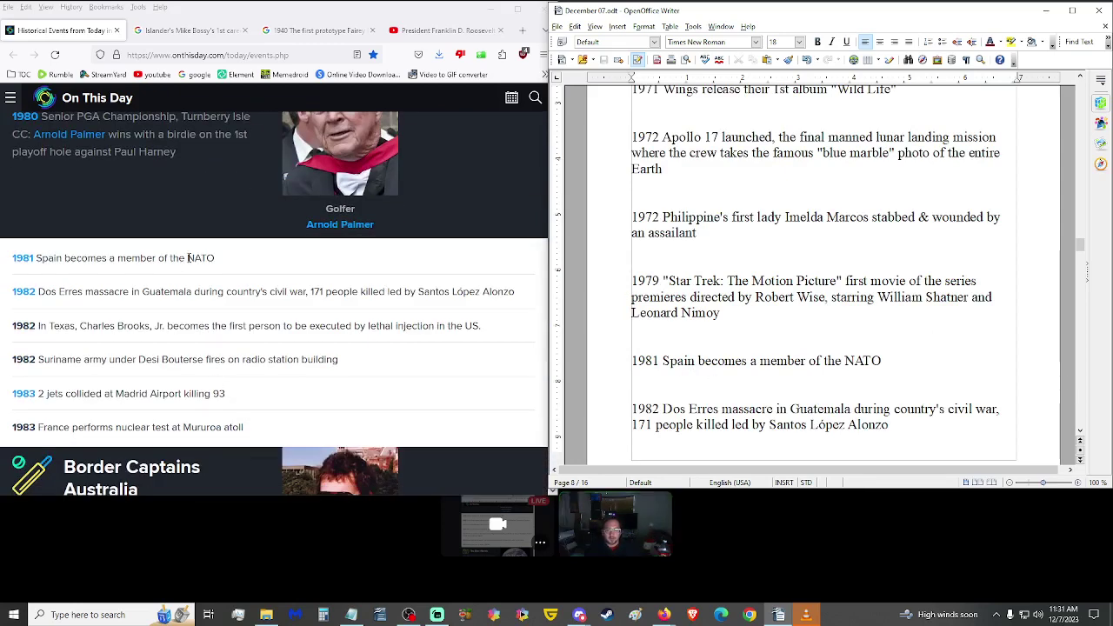
Step: Highlight the word "the" before NATO in the web page's 1981 Spain entry
{"action": "left_click", "coordinate": [185, 262]}
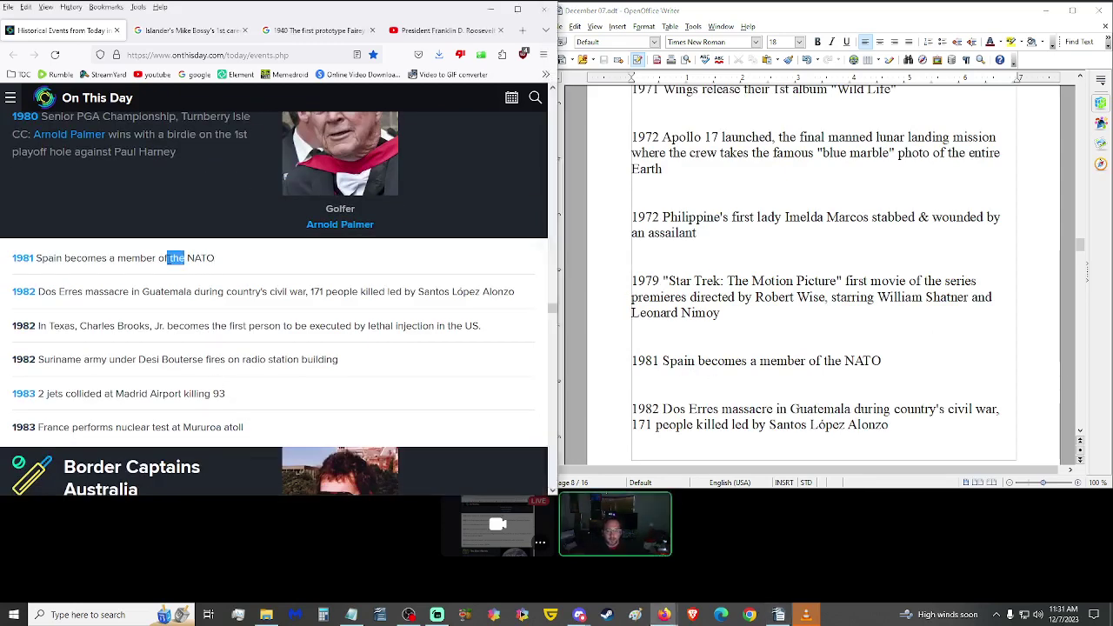
{"action": "left_click_drag", "start_coordinate": [170, 258], "coordinate": [186, 259]}
{"action": "left_click", "coordinate": [183, 261]}
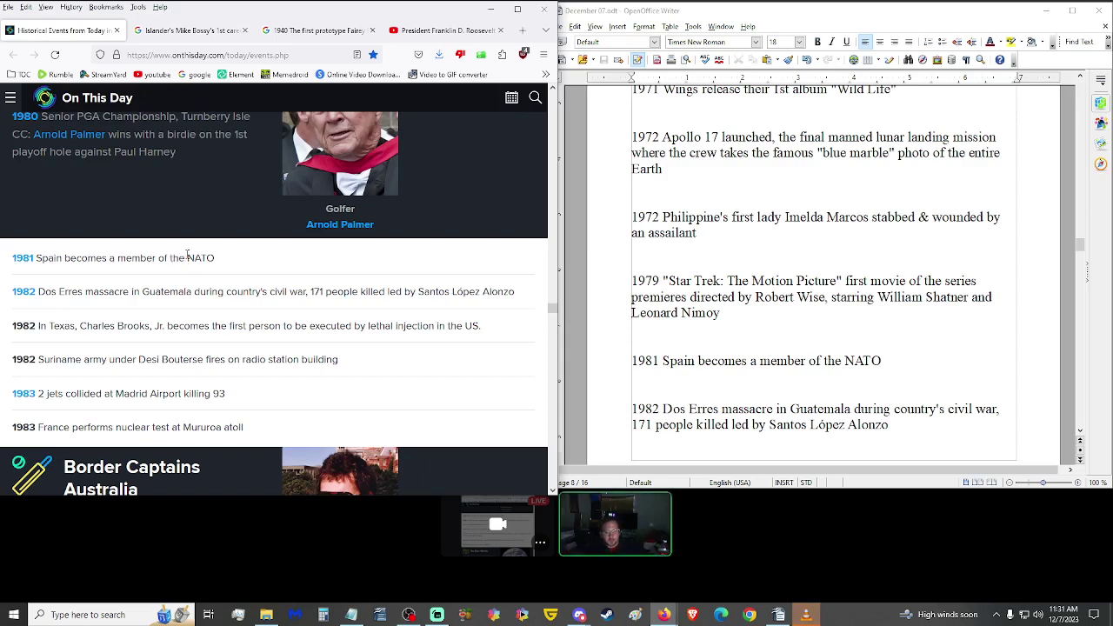
{"action": "left_click_drag", "start_coordinate": [186, 253], "coordinate": [170, 258]}
Step: Check the document's 1982 entries against the web page's 1981 to 1985 events, highlighting the Texas lethal injection entry on the page
{"action": "scroll", "coordinate": [563, 265], "scroll_direction": "down", "scroll_amount": 4}
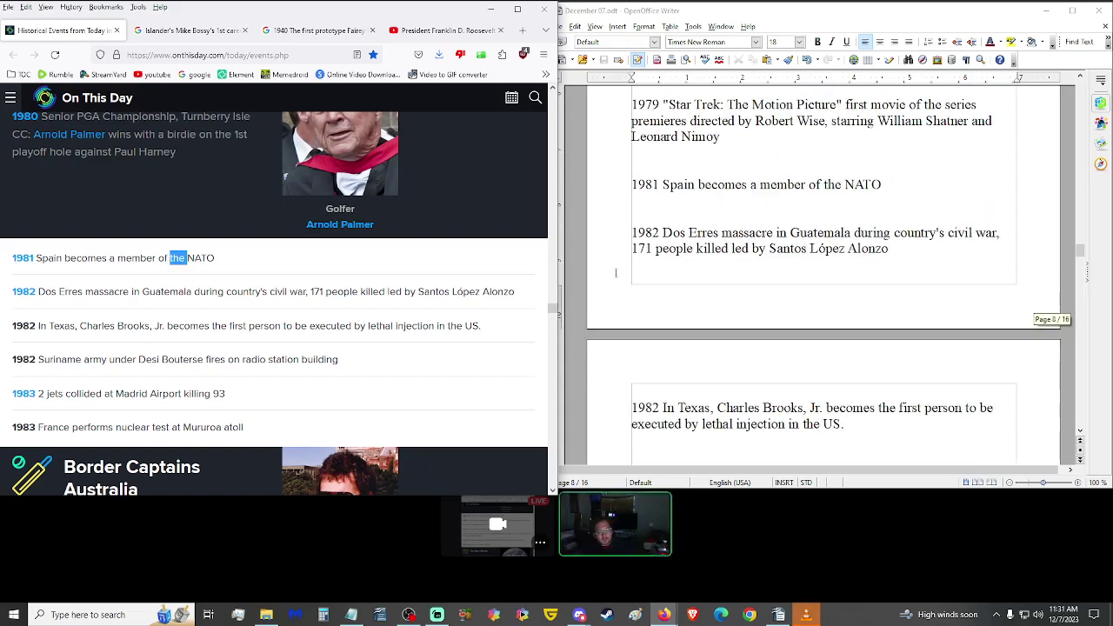
{"action": "scroll", "coordinate": [278, 304], "scroll_direction": "down", "scroll_amount": 1}
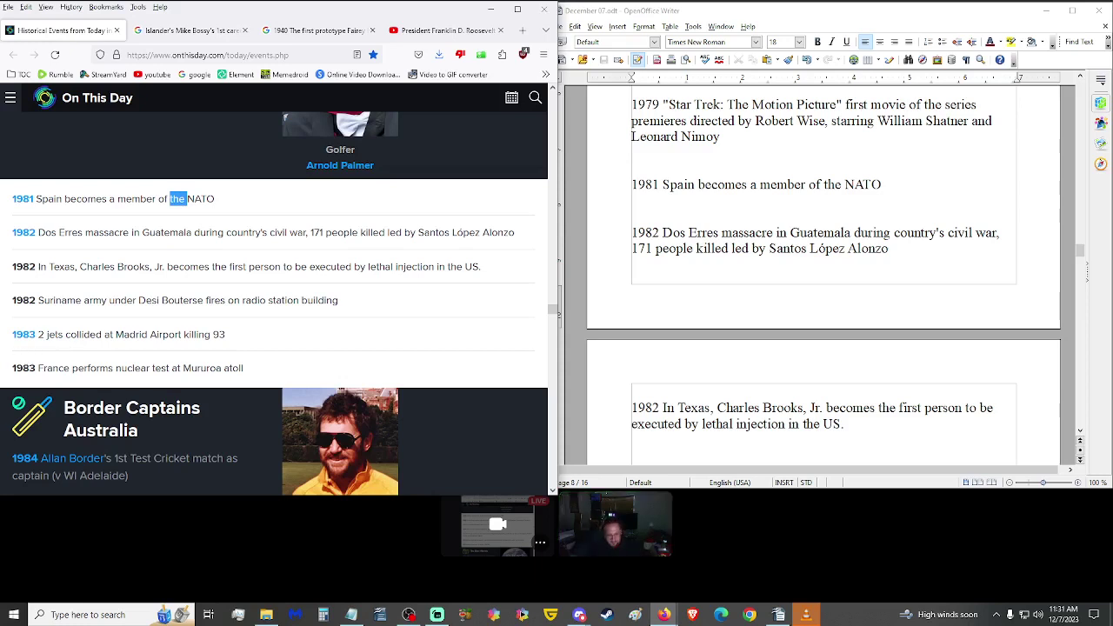
{"action": "scroll", "coordinate": [509, 376], "scroll_direction": "down", "scroll_amount": 4}
{"action": "scroll", "coordinate": [679, 298], "scroll_direction": "down", "scroll_amount": 2}
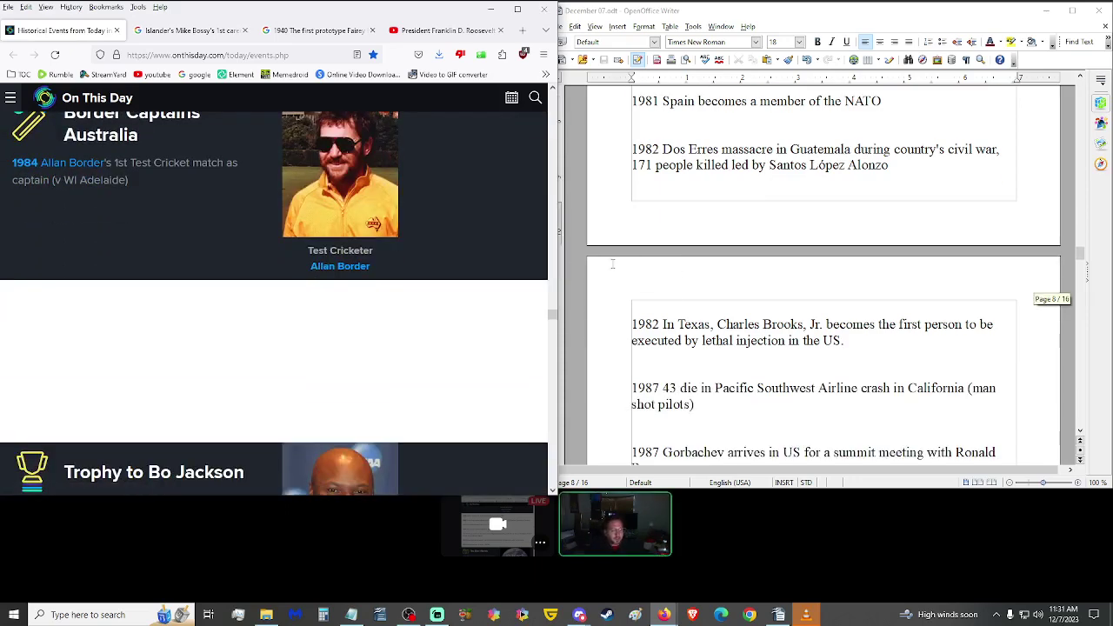
{"action": "scroll", "coordinate": [144, 280], "scroll_direction": "up", "scroll_amount": 1}
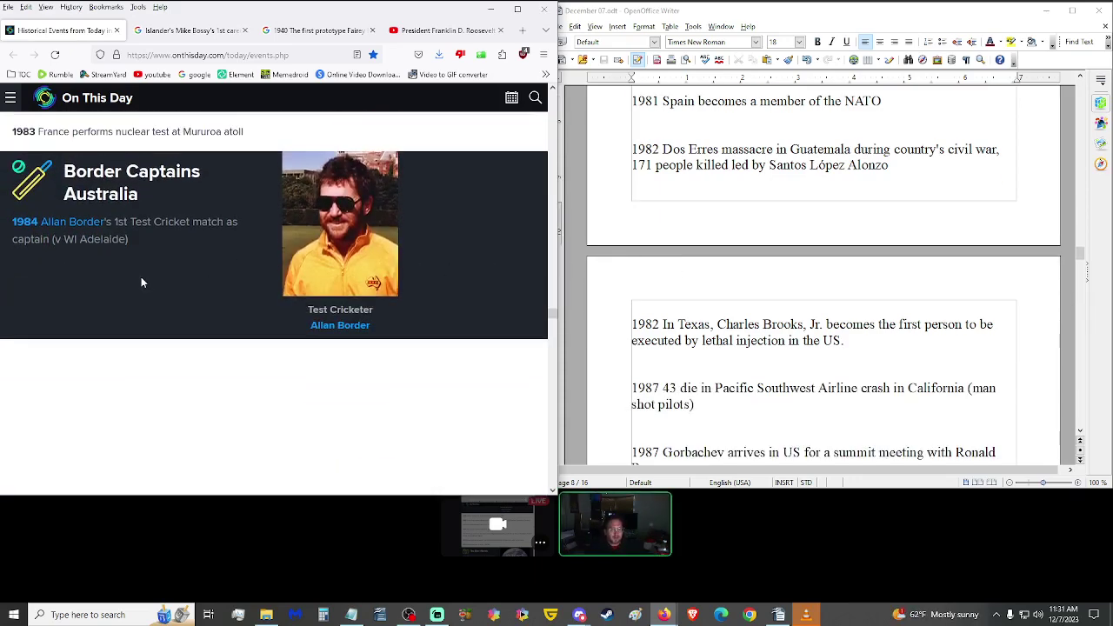
{"action": "scroll", "coordinate": [180, 285], "scroll_direction": "down", "scroll_amount": 3}
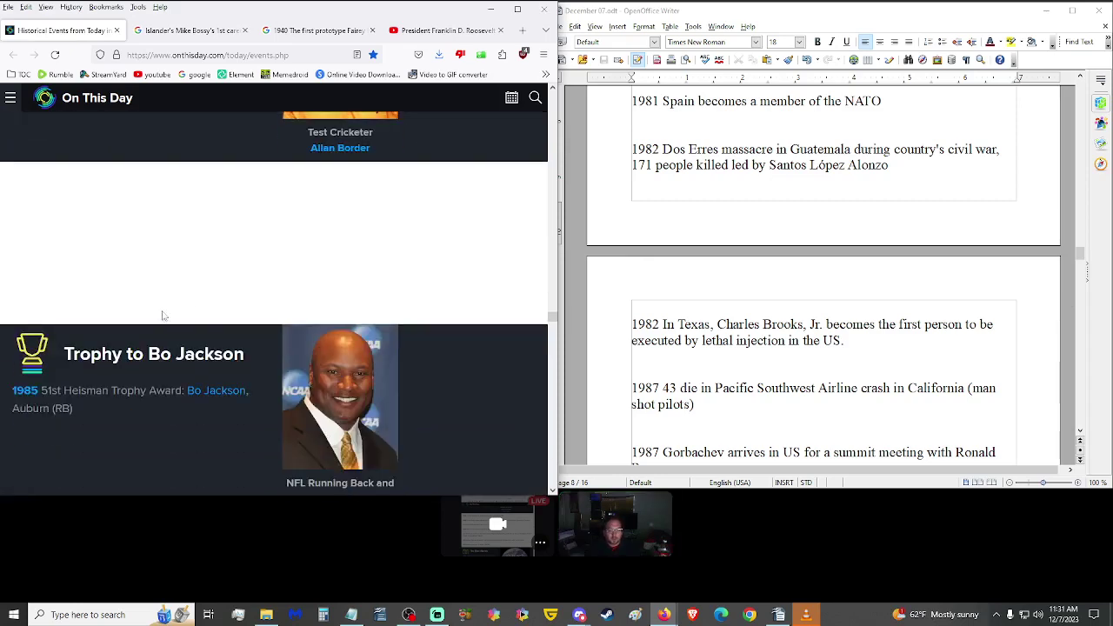
{"action": "scroll", "coordinate": [159, 316], "scroll_direction": "up", "scroll_amount": 7}
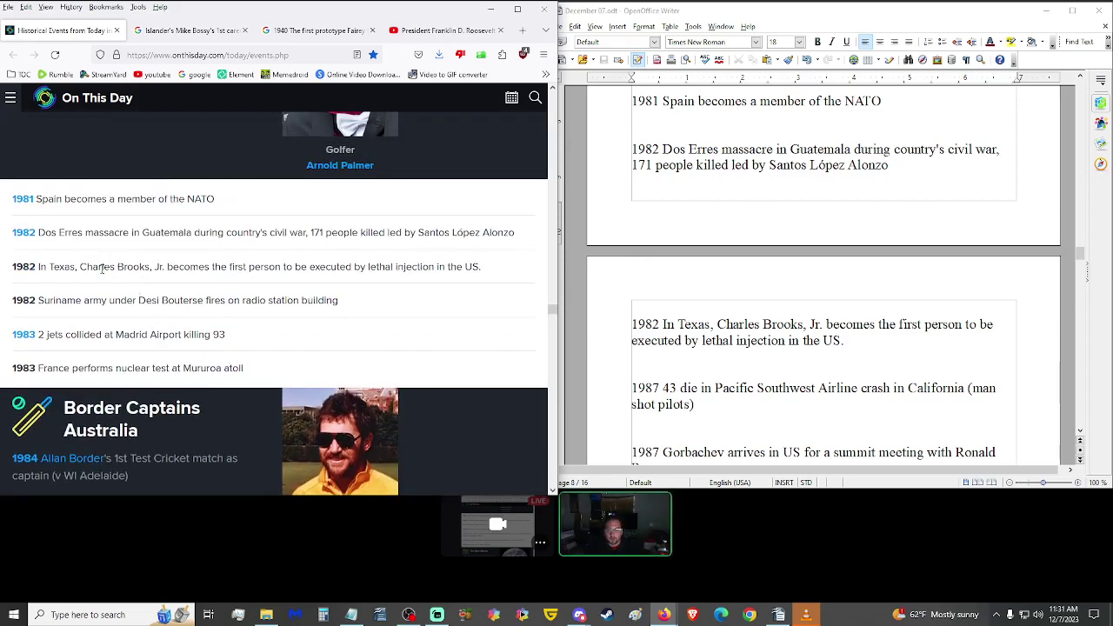
{"action": "triple_click", "coordinate": [102, 269]}
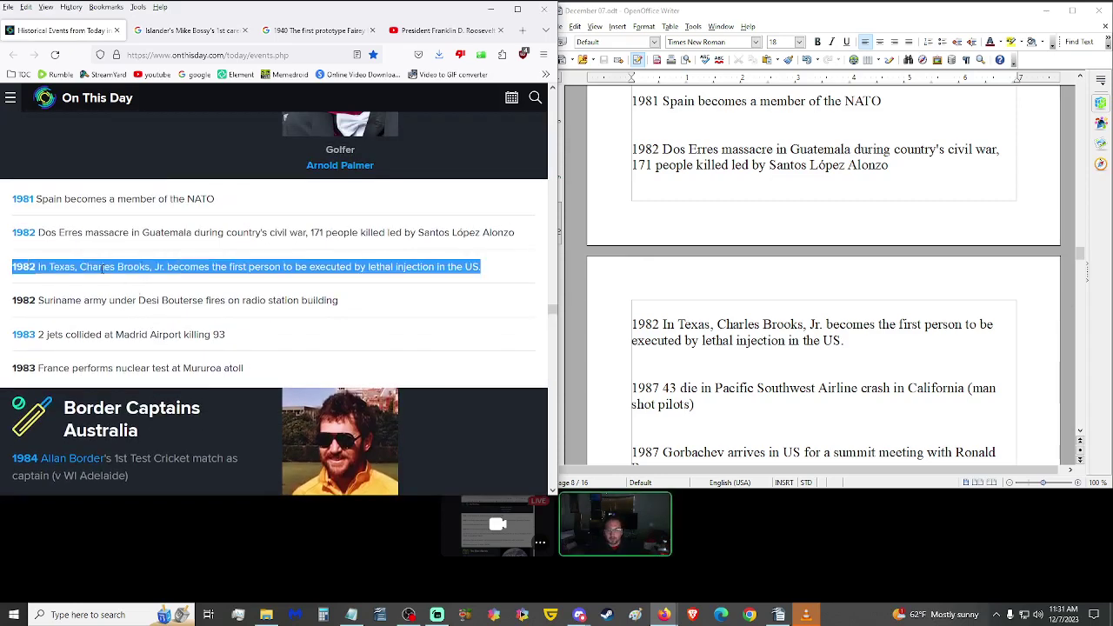
{"action": "left_click", "coordinate": [308, 267]}
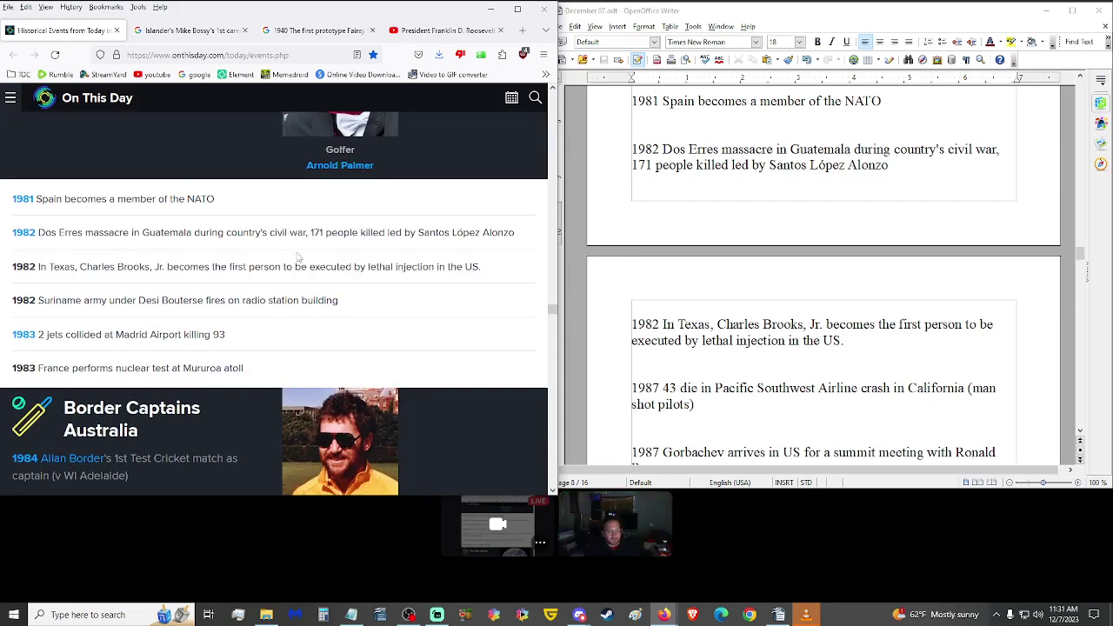
Step: Read the document's 1987 entries and look through the web page's 1984 to 1988 events for them
{"action": "scroll", "coordinate": [705, 323], "scroll_direction": "down", "scroll_amount": 2}
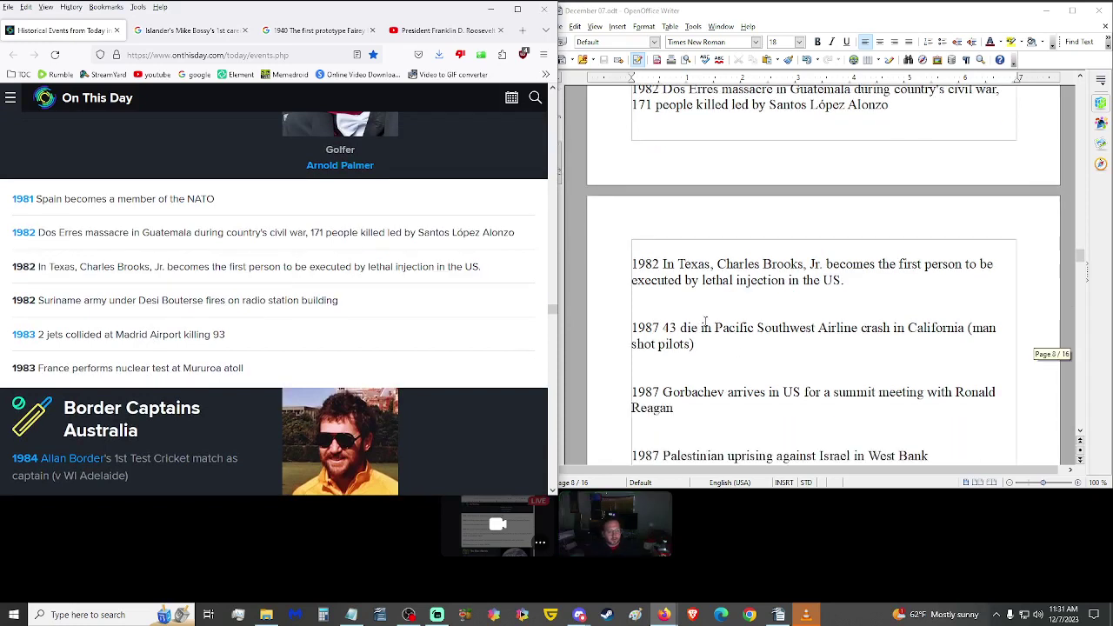
{"action": "scroll", "coordinate": [660, 352], "scroll_direction": "down", "scroll_amount": 2}
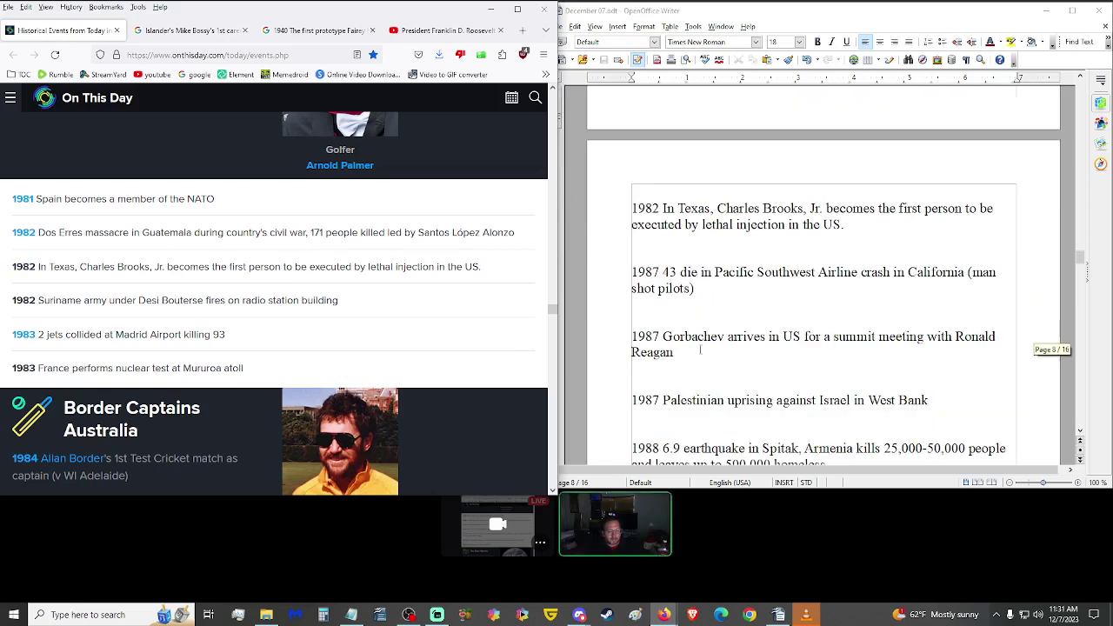
{"action": "left_click", "coordinate": [632, 305]}
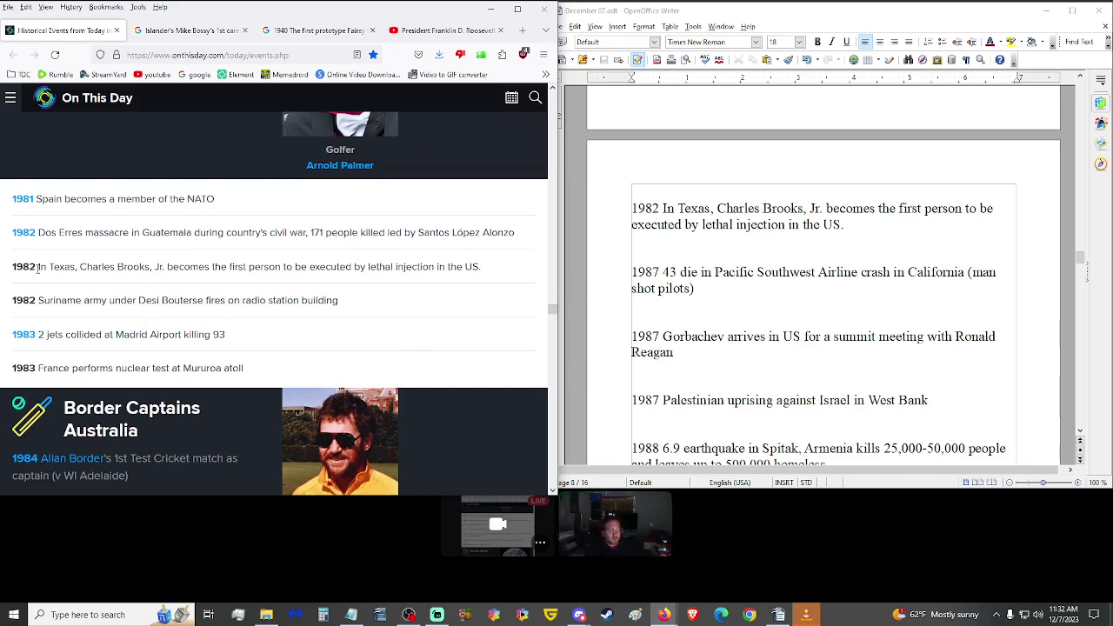
{"action": "scroll", "coordinate": [217, 306], "scroll_direction": "down", "scroll_amount": 5}
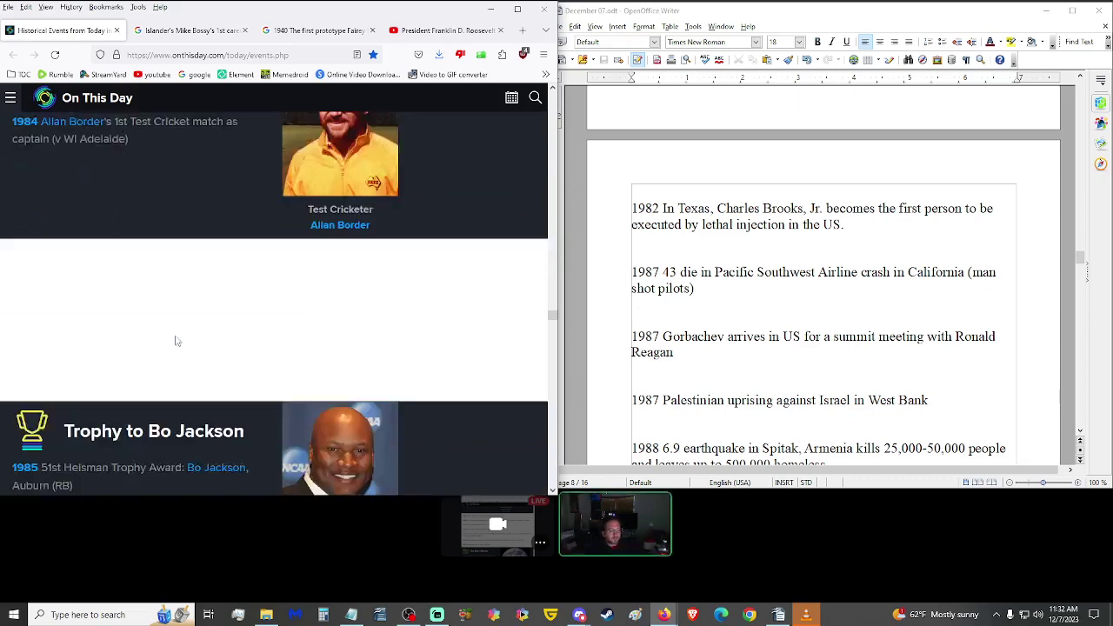
{"action": "scroll", "coordinate": [272, 348], "scroll_direction": "down", "scroll_amount": 2}
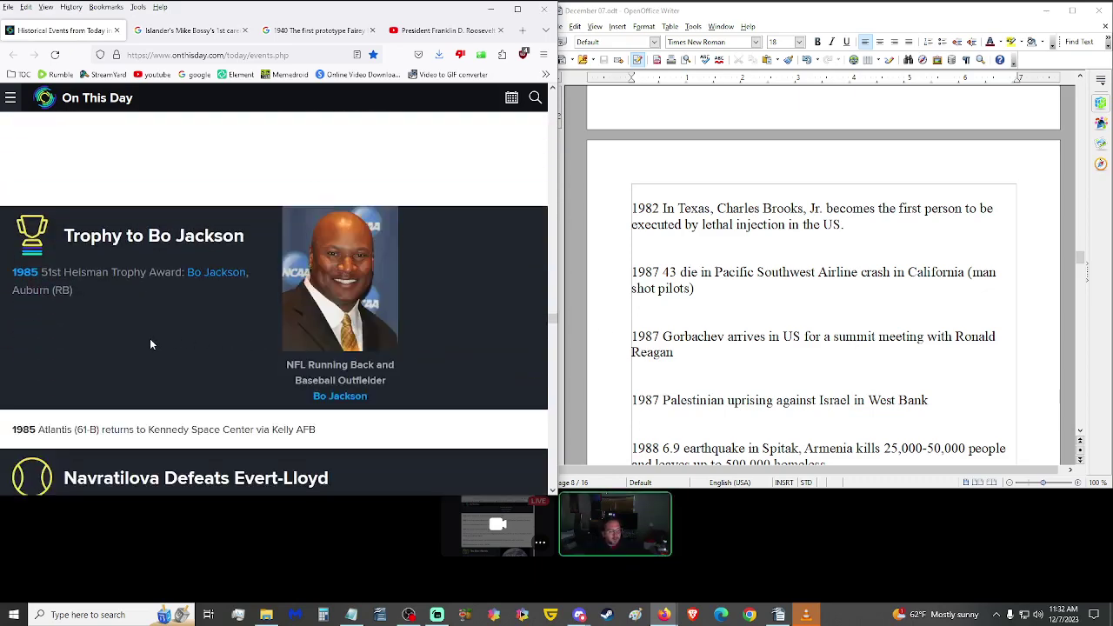
{"action": "scroll", "coordinate": [145, 332], "scroll_direction": "down", "scroll_amount": 2}
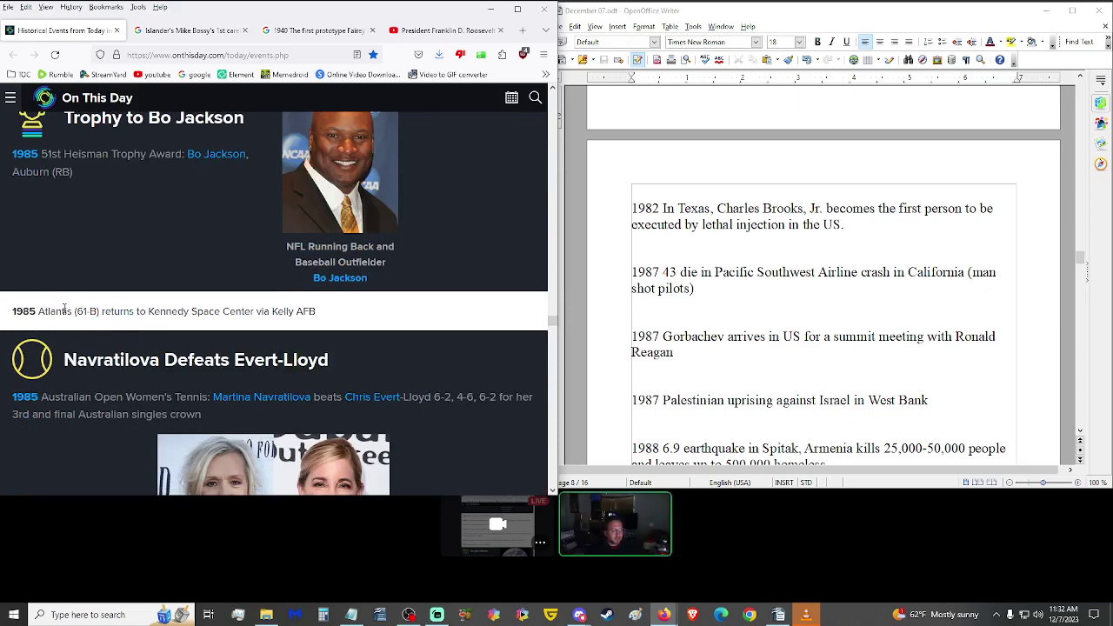
{"action": "scroll", "coordinate": [119, 331], "scroll_direction": "down", "scroll_amount": 8}
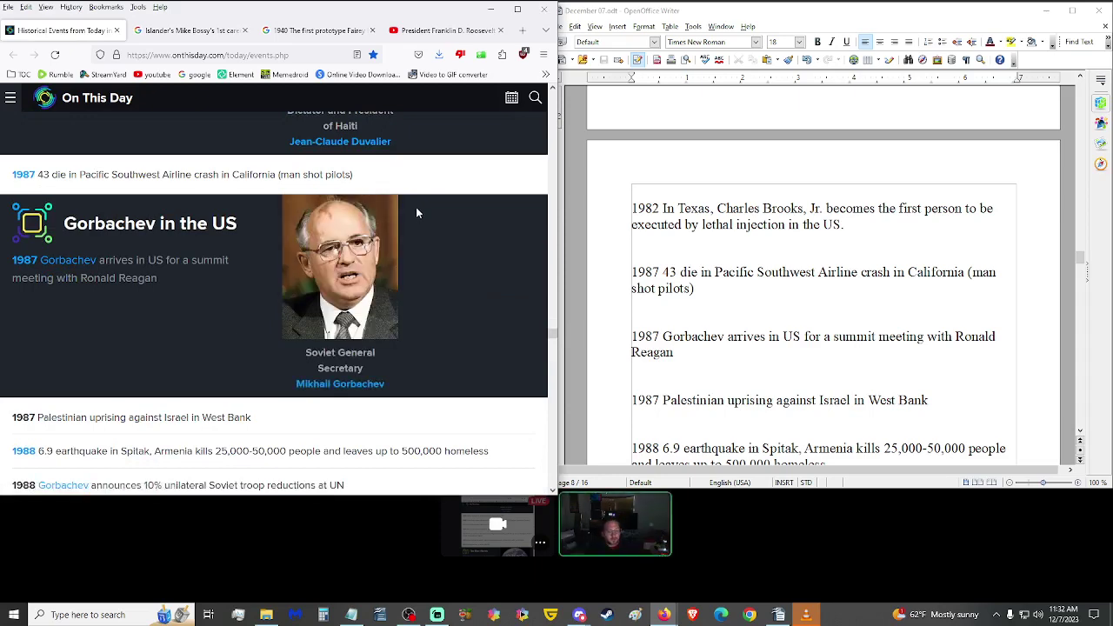
{"action": "scroll", "coordinate": [256, 355], "scroll_direction": "down", "scroll_amount": 3}
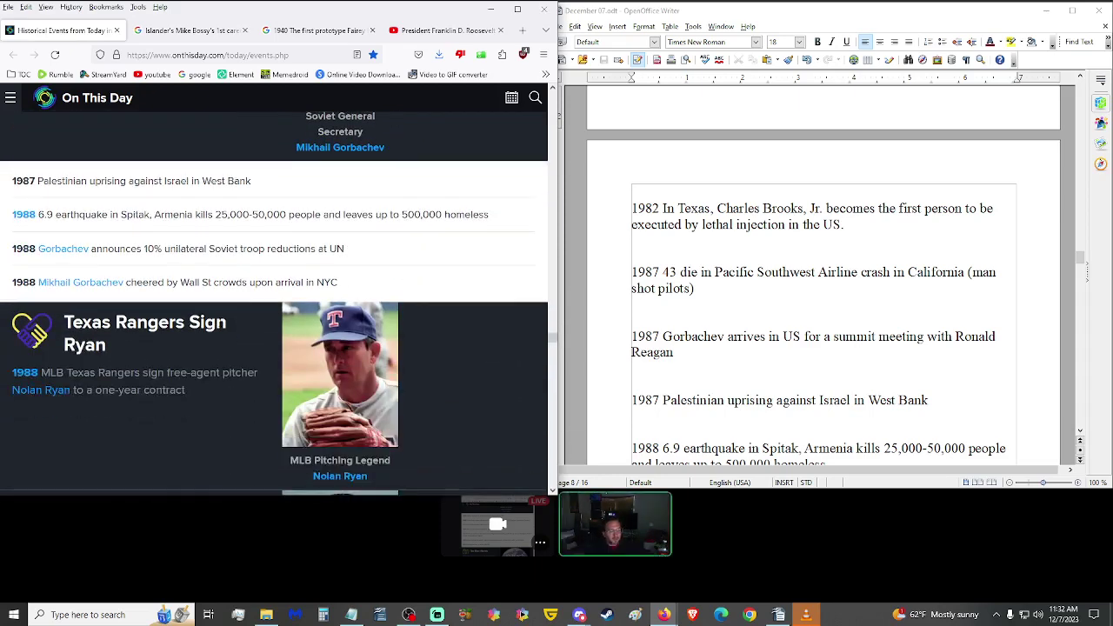
{"action": "scroll", "coordinate": [454, 327], "scroll_direction": "down", "scroll_amount": 2}
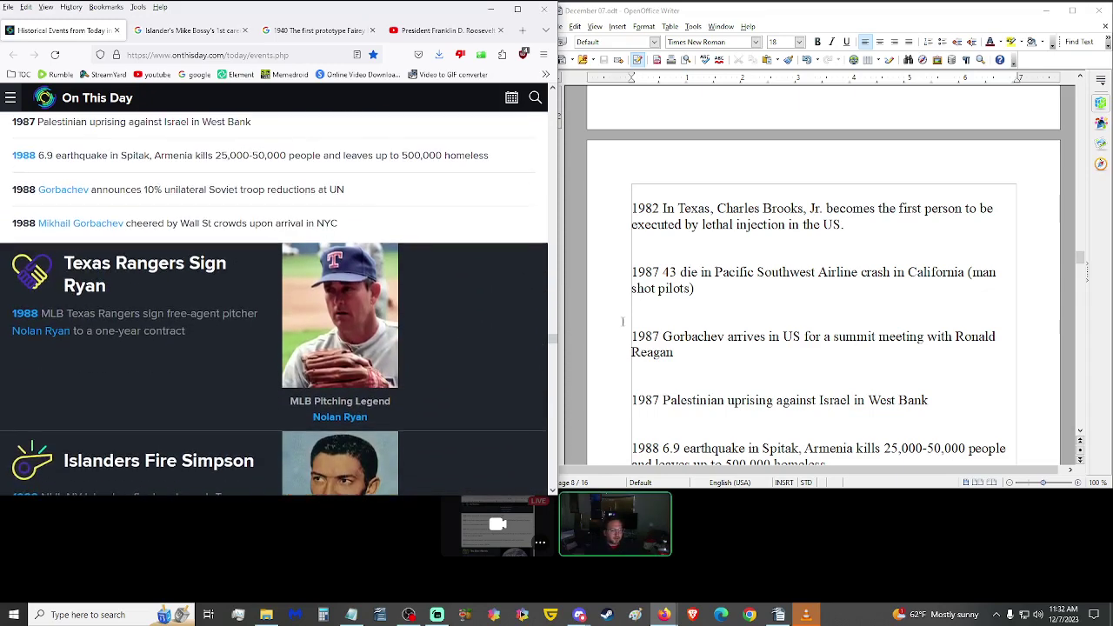
Step: Highlight "Palestinian" in the document's 1987 West Bank uprising entry and review the web page's 1988 and 1989 events
{"action": "scroll", "coordinate": [707, 314], "scroll_direction": "down", "scroll_amount": 1}
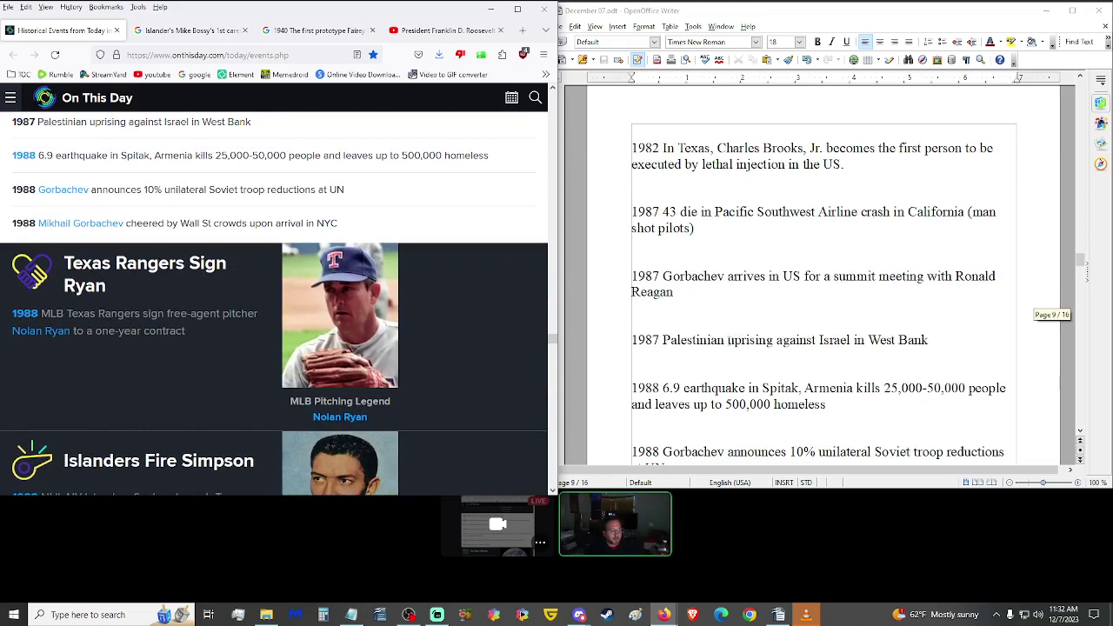
{"action": "left_click_drag", "start_coordinate": [727, 339], "coordinate": [660, 339]}
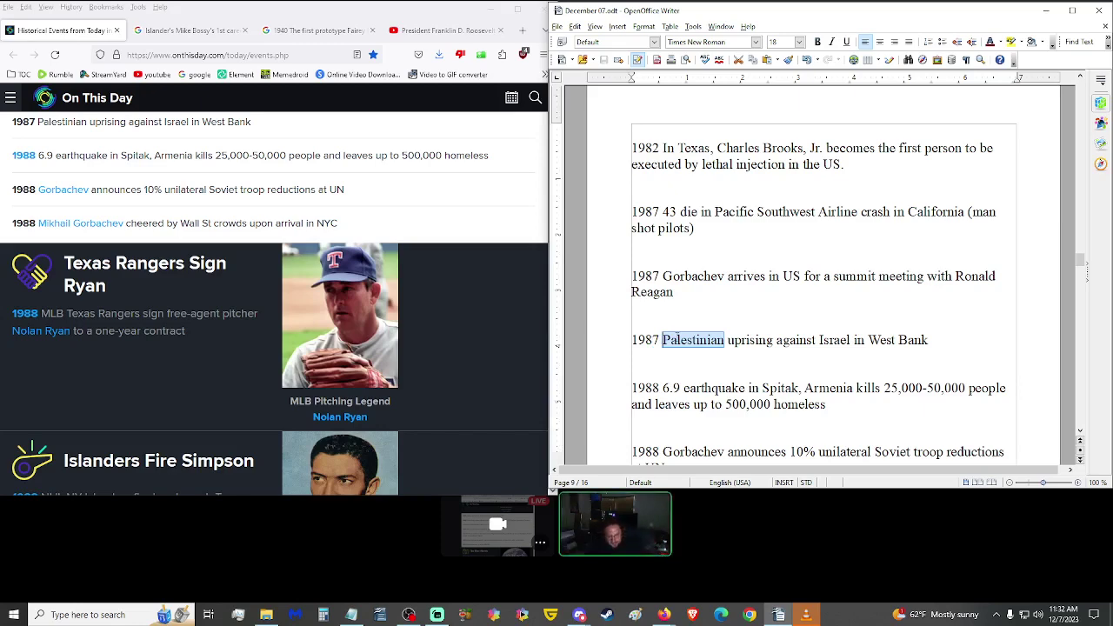
{"action": "scroll", "coordinate": [367, 280], "scroll_direction": "down", "scroll_amount": 1}
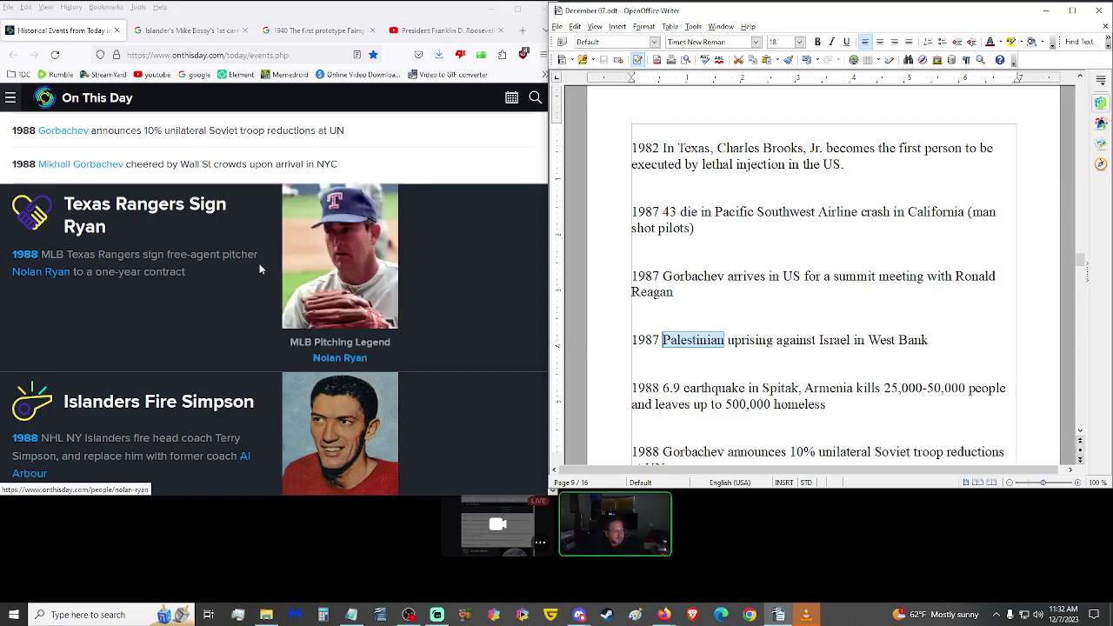
{"action": "scroll", "coordinate": [93, 245], "scroll_direction": "down", "scroll_amount": 2}
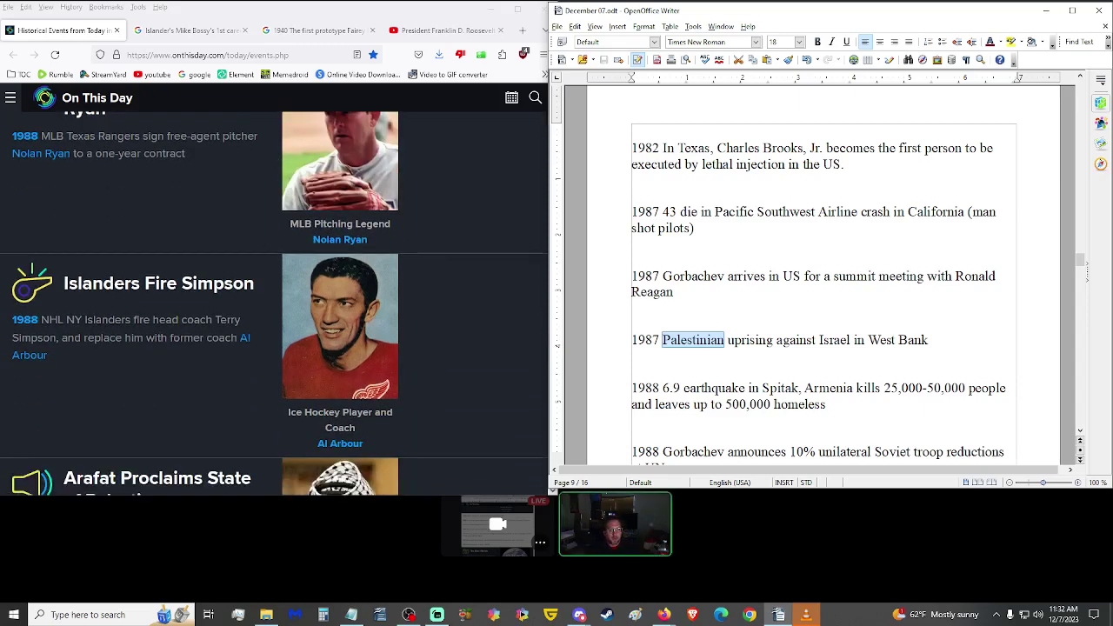
{"action": "scroll", "coordinate": [183, 378], "scroll_direction": "down", "scroll_amount": 8}
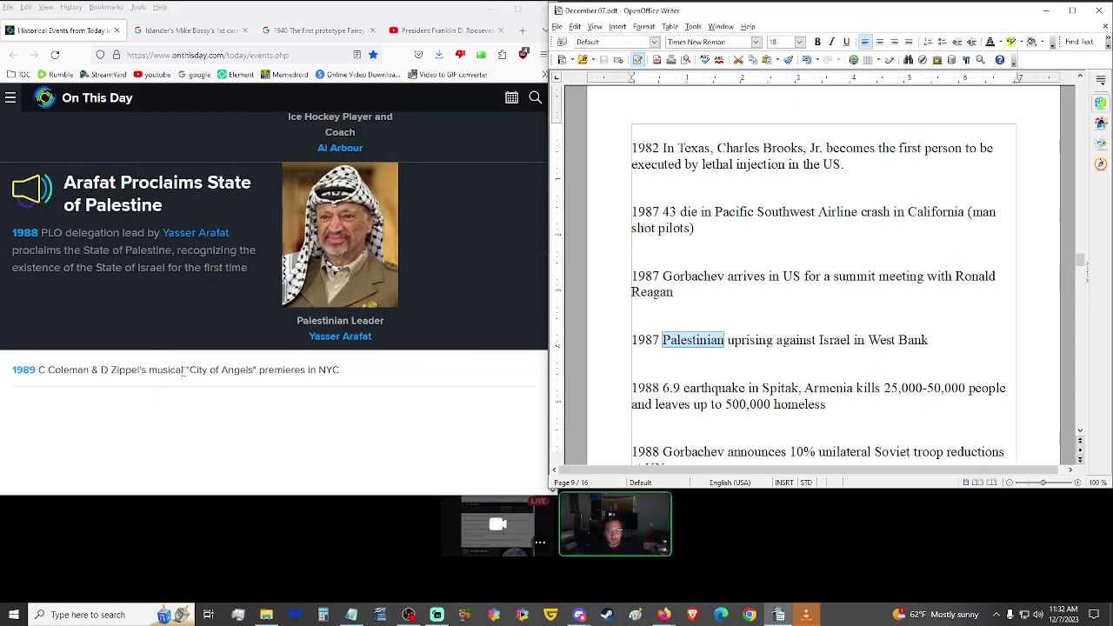
{"action": "scroll", "coordinate": [183, 372], "scroll_direction": "up", "scroll_amount": 10}
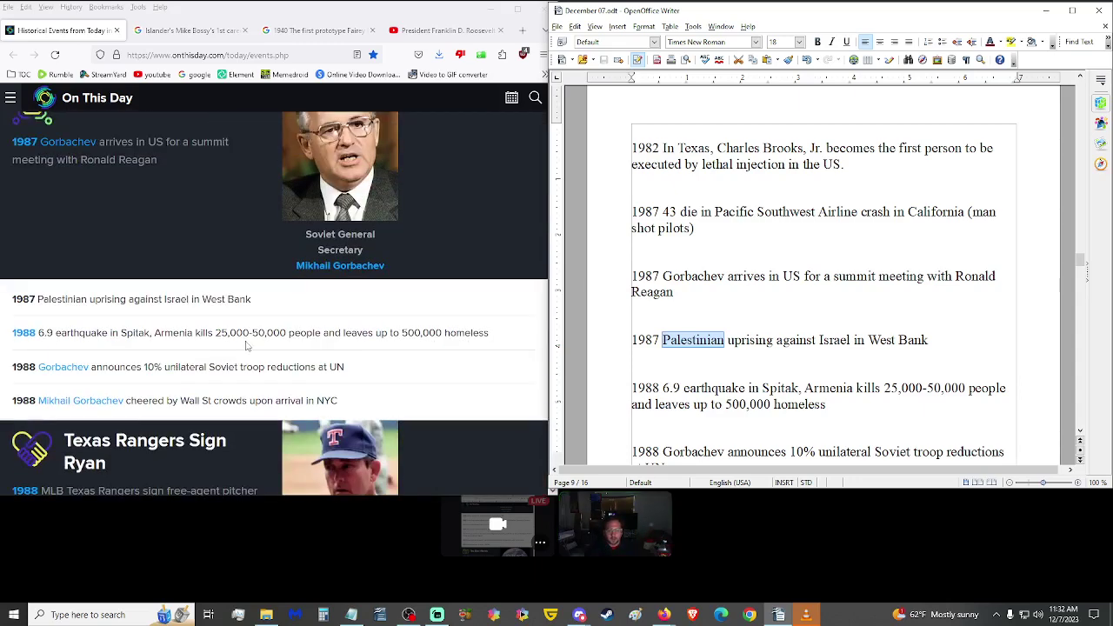
Step: Highlight the 1988 Armenia earthquake and Gorbachev troop reduction entries on the web page in turn, and read on in the document to 1992
{"action": "left_click", "coordinate": [246, 344]}
{"action": "triple_click", "coordinate": [246, 345]}
{"action": "scroll", "coordinate": [331, 360], "scroll_direction": "down", "scroll_amount": 2}
{"action": "scroll", "coordinate": [698, 343], "scroll_direction": "down", "scroll_amount": 2}
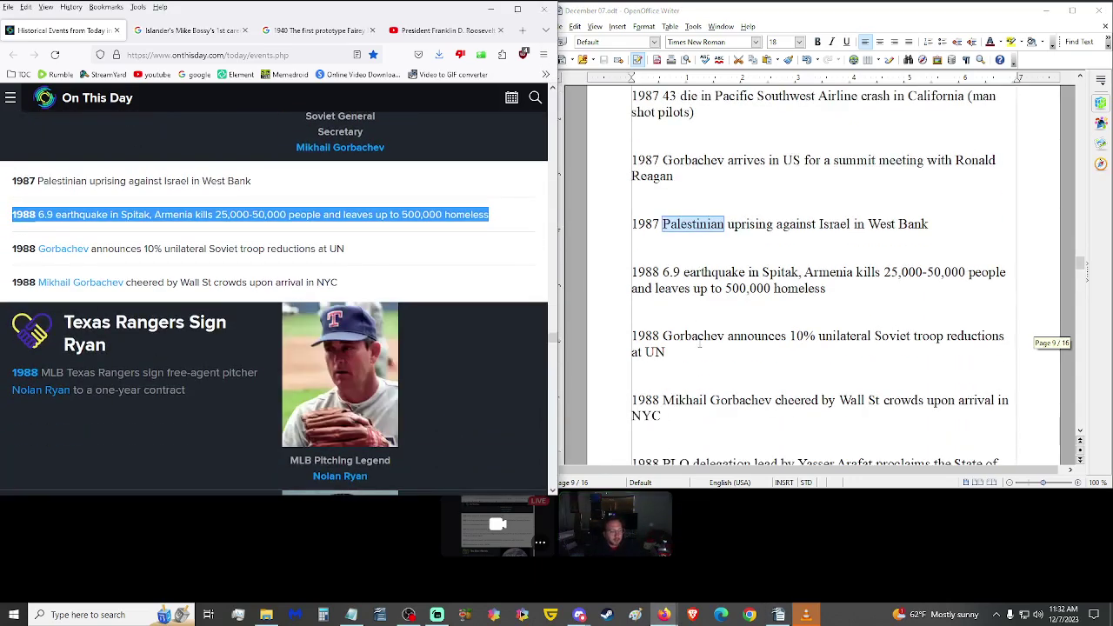
{"action": "left_click", "coordinate": [439, 261]}
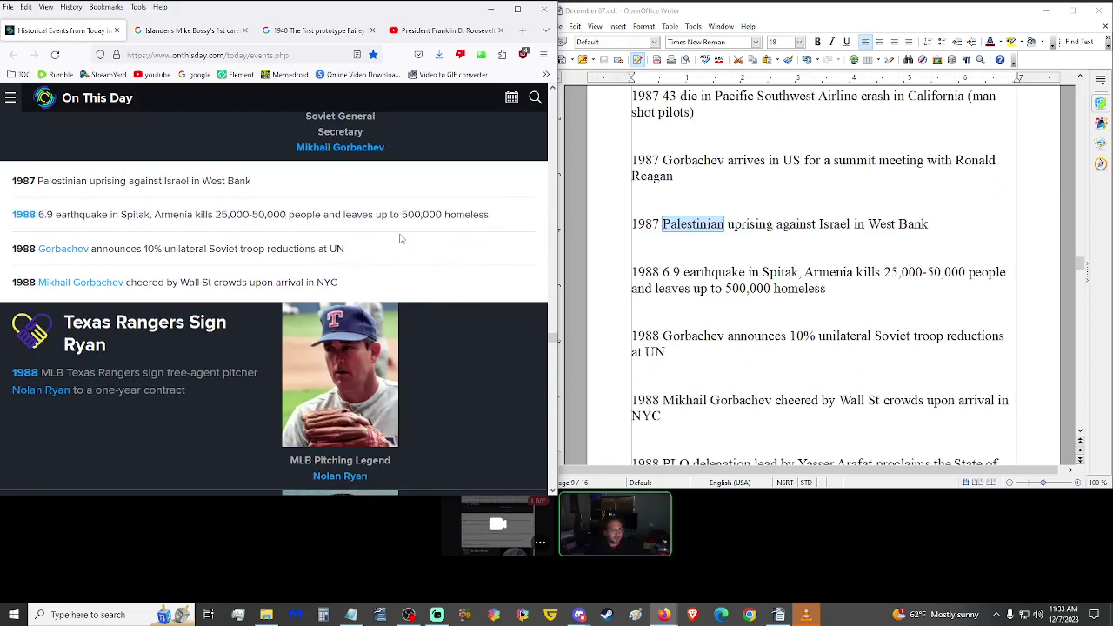
{"action": "triple_click", "coordinate": [289, 241]}
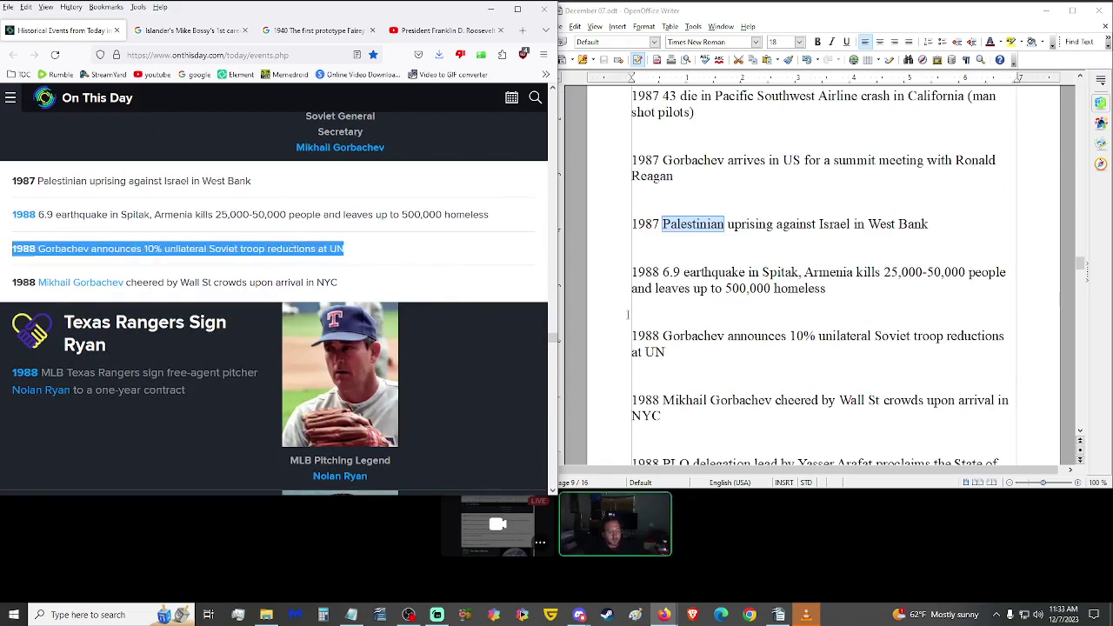
{"action": "scroll", "coordinate": [1074, 300], "scroll_direction": "down", "scroll_amount": 5}
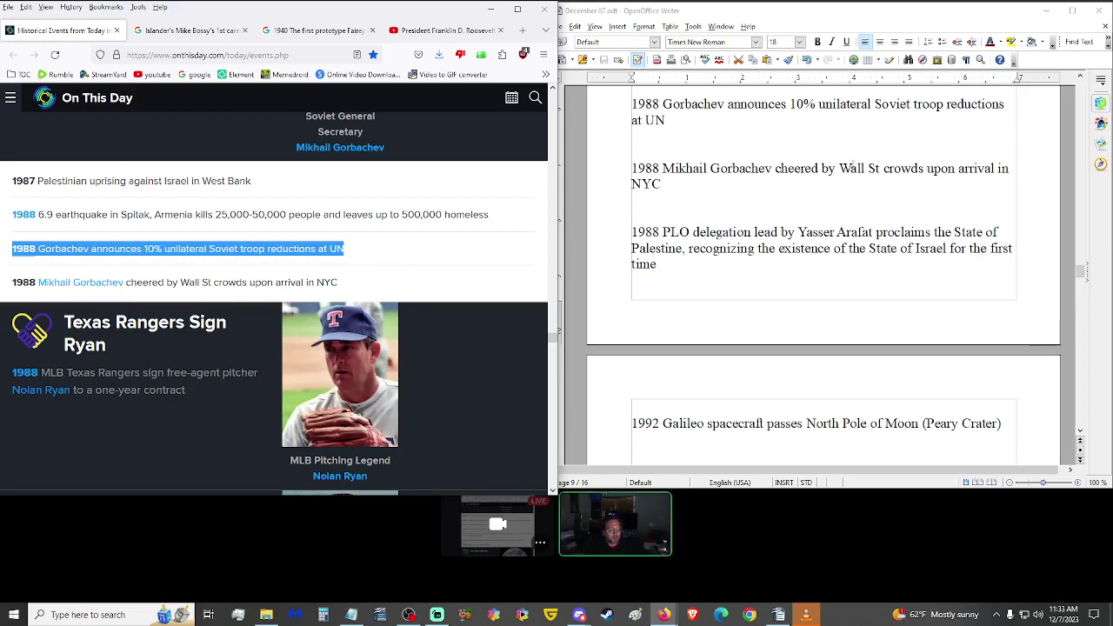
Step: Compare the document's 1988 entry on Gorbachev being cheered by Wall St crowds with the web page's 1987 and 1988 events
{"action": "left_click", "coordinate": [356, 281]}
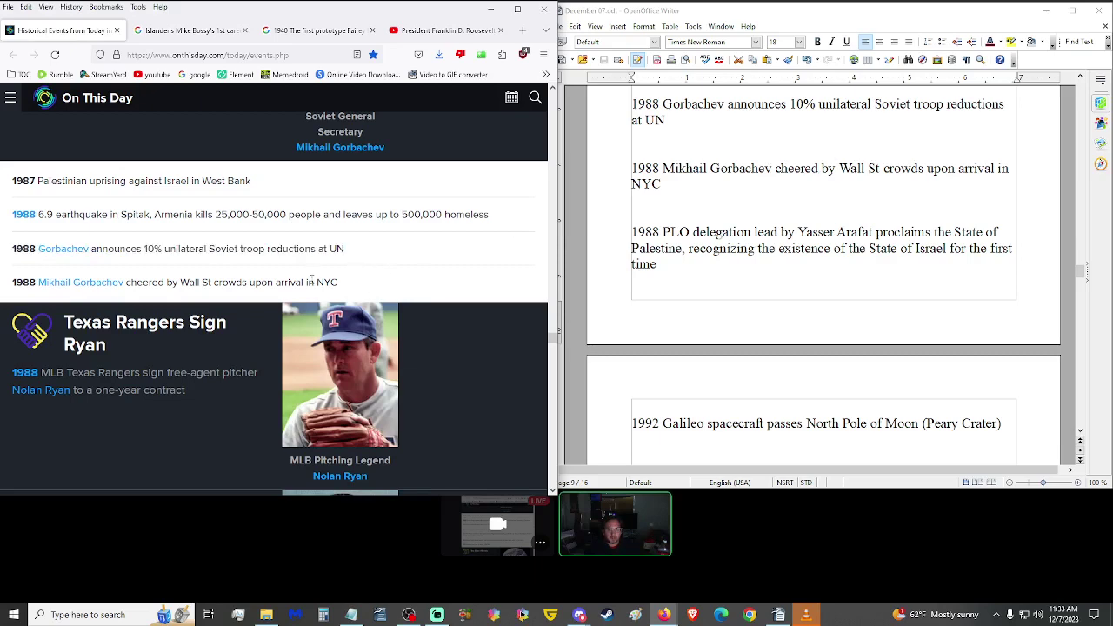
{"action": "left_click_drag", "start_coordinate": [344, 285], "coordinate": [122, 259]}
{"action": "scroll", "coordinate": [233, 280], "scroll_direction": "up", "scroll_amount": 5}
{"action": "scroll", "coordinate": [122, 259], "scroll_direction": "down", "scroll_amount": 3}
{"action": "left_click_drag", "start_coordinate": [296, 332], "coordinate": [108, 332]}
{"action": "left_click", "coordinate": [209, 331]}
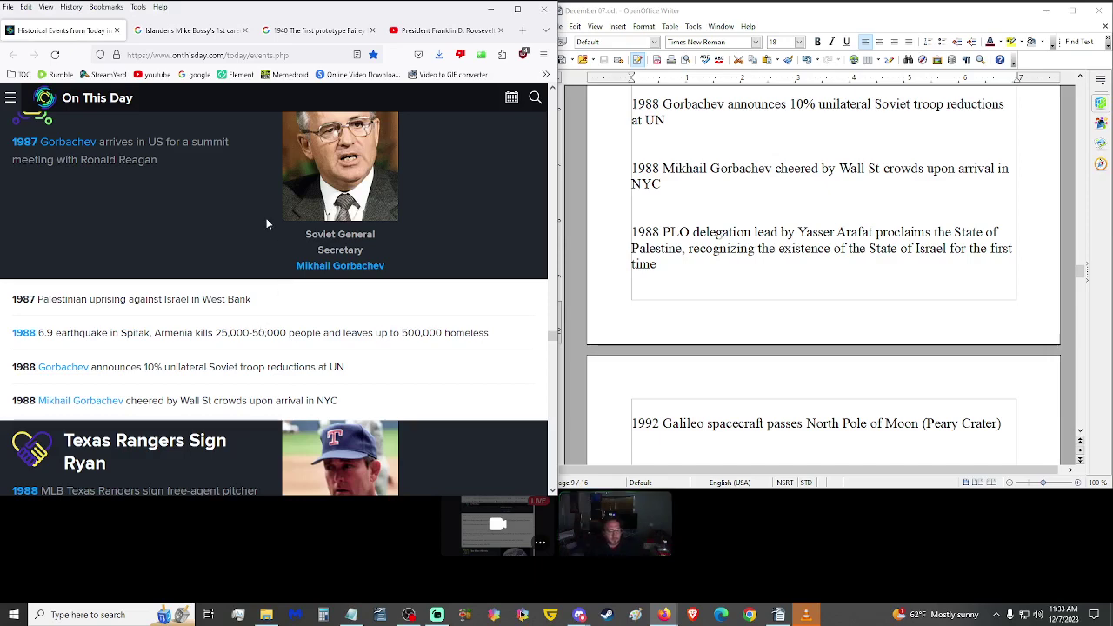
{"action": "scroll", "coordinate": [261, 295], "scroll_direction": "down", "scroll_amount": 2}
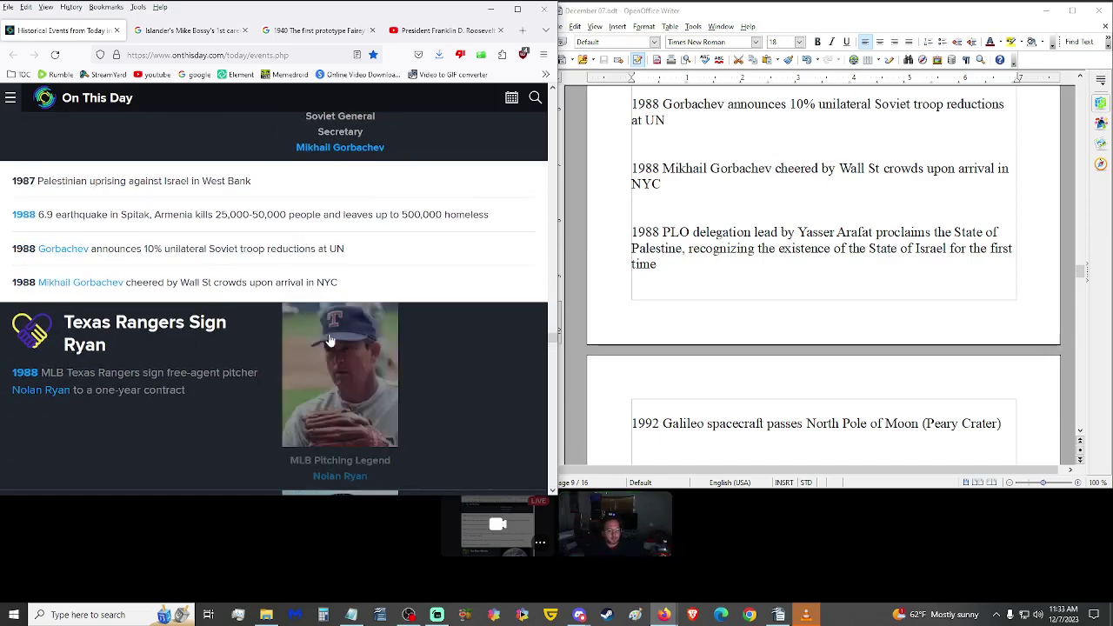
{"action": "scroll", "coordinate": [713, 352], "scroll_direction": "down", "scroll_amount": 2}
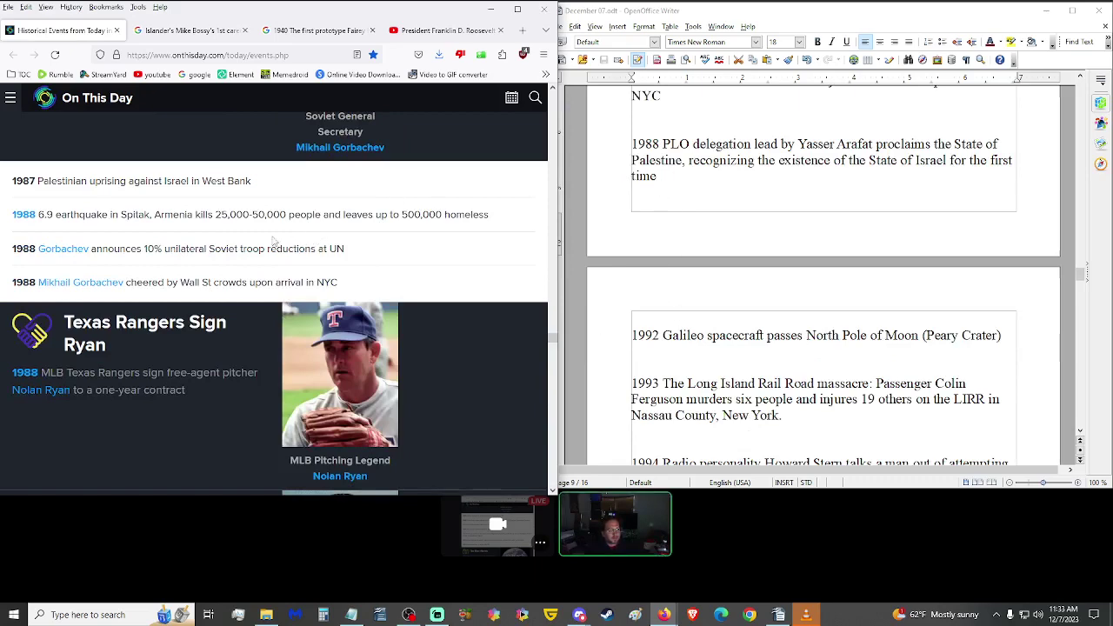
{"action": "scroll", "coordinate": [193, 348], "scroll_direction": "up", "scroll_amount": 1}
{"action": "scroll", "coordinate": [193, 349], "scroll_direction": "up", "scroll_amount": 2}
{"action": "scroll", "coordinate": [196, 356], "scroll_direction": "down", "scroll_amount": 1}
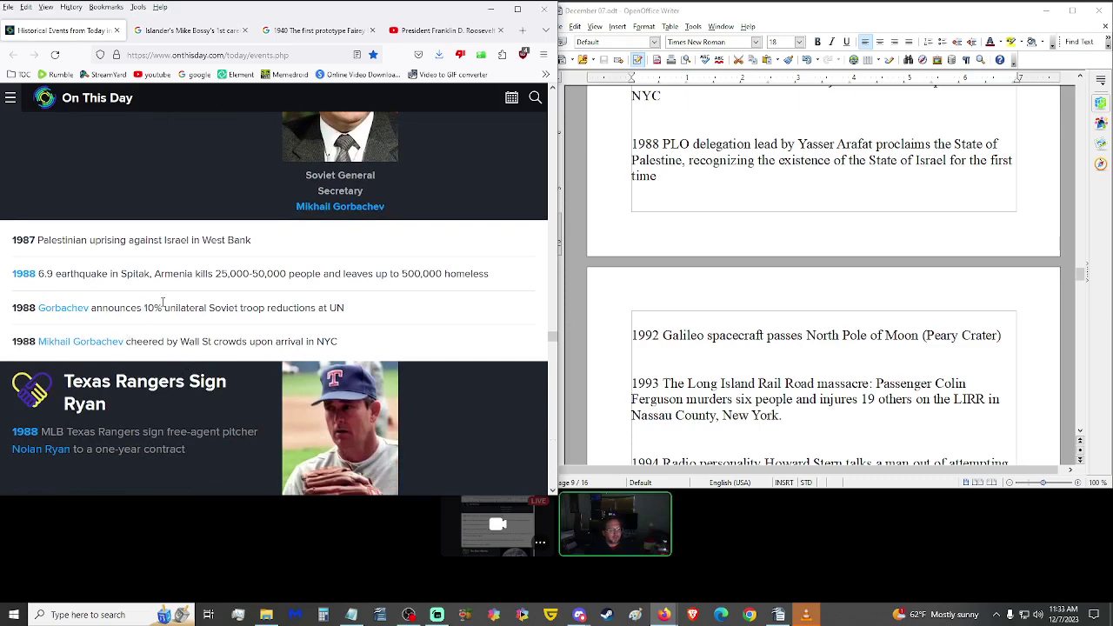
Step: Find the 1988 PLO delegation entry on the web page and check it against the document's State of Palestine entry
{"action": "scroll", "coordinate": [178, 351], "scroll_direction": "down", "scroll_amount": 5}
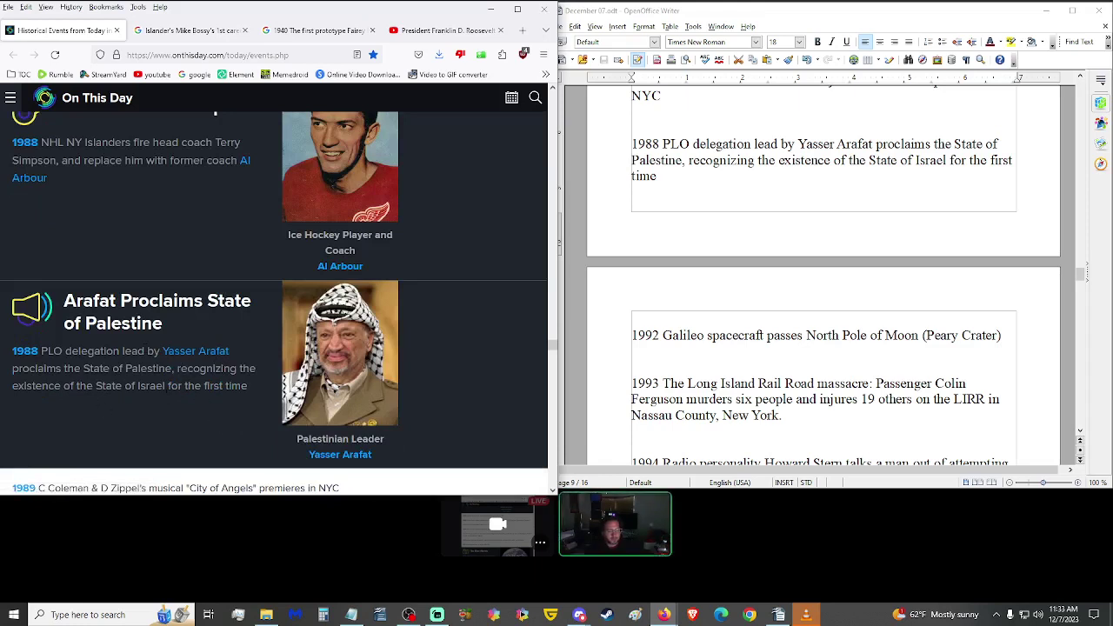
{"action": "left_click_drag", "start_coordinate": [163, 385], "coordinate": [70, 367]}
{"action": "left_click", "coordinate": [69, 367]}
{"action": "scroll", "coordinate": [183, 399], "scroll_direction": "down", "scroll_amount": 1}
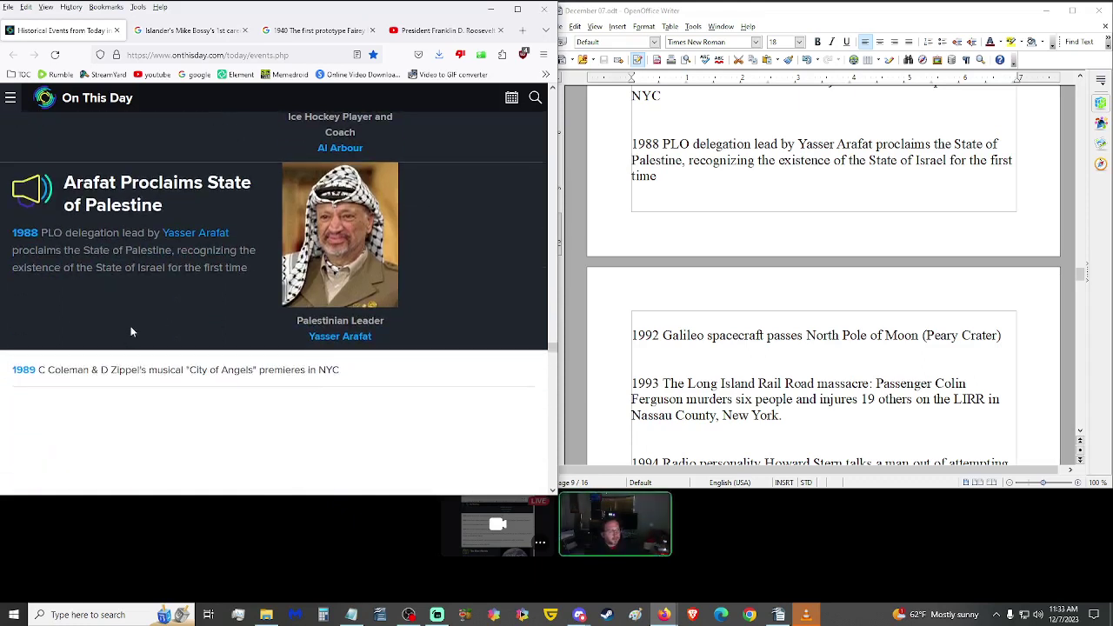
{"action": "scroll", "coordinate": [187, 320], "scroll_direction": "down", "scroll_amount": 1}
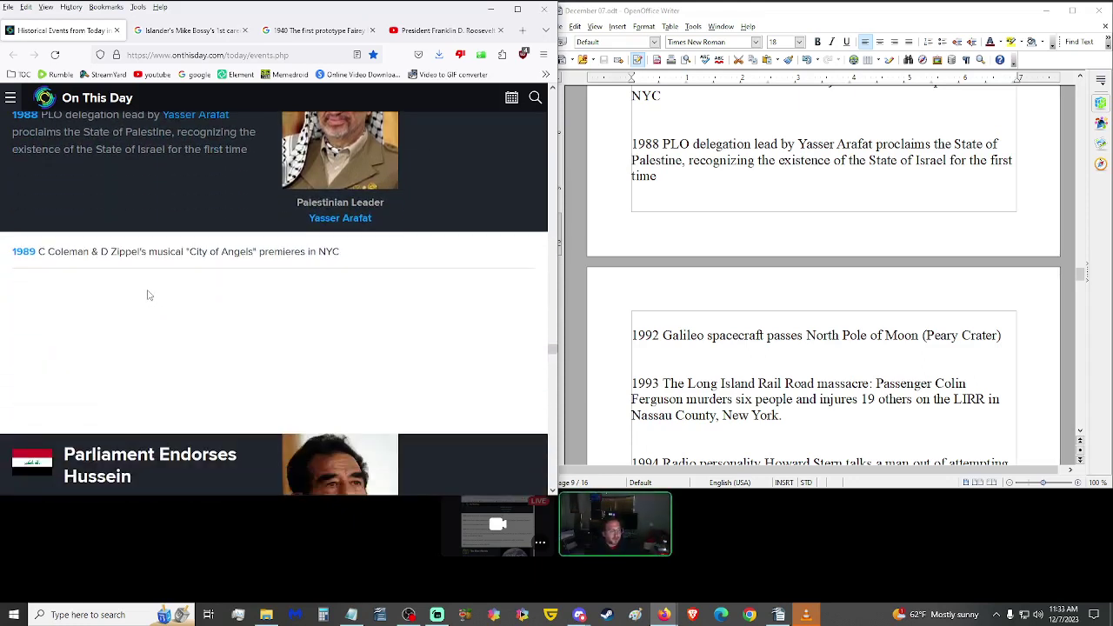
Step: Look through the web page's 1989 to 1993 events and highlight the 1993 Long Island Rail Road massacre entry
{"action": "scroll", "coordinate": [749, 324], "scroll_direction": "down", "scroll_amount": 1}
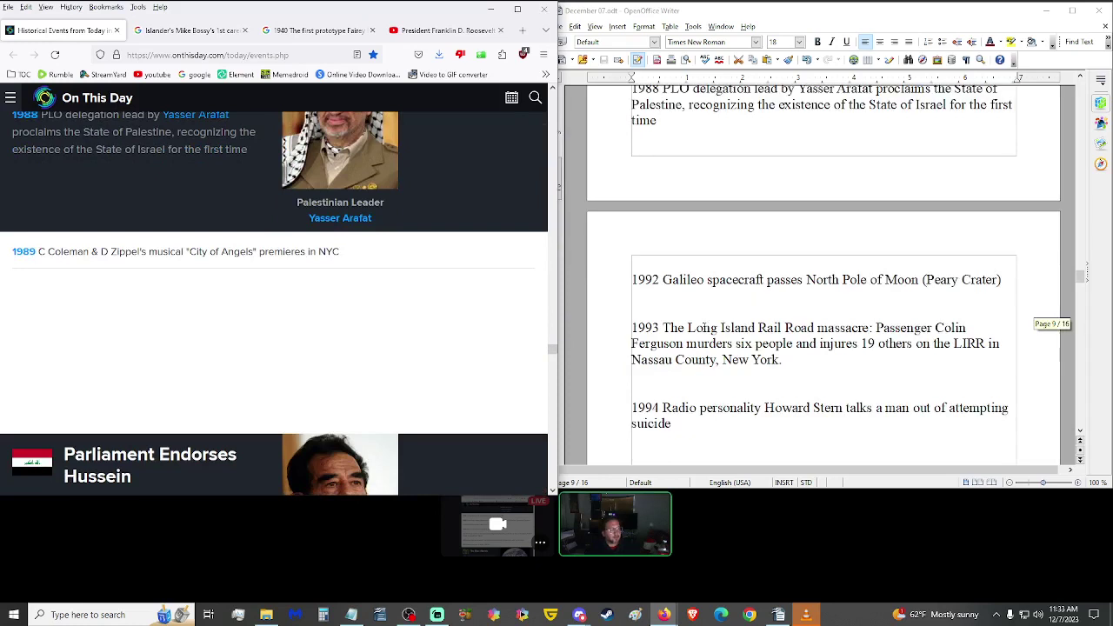
{"action": "scroll", "coordinate": [368, 245], "scroll_direction": "down", "scroll_amount": 1}
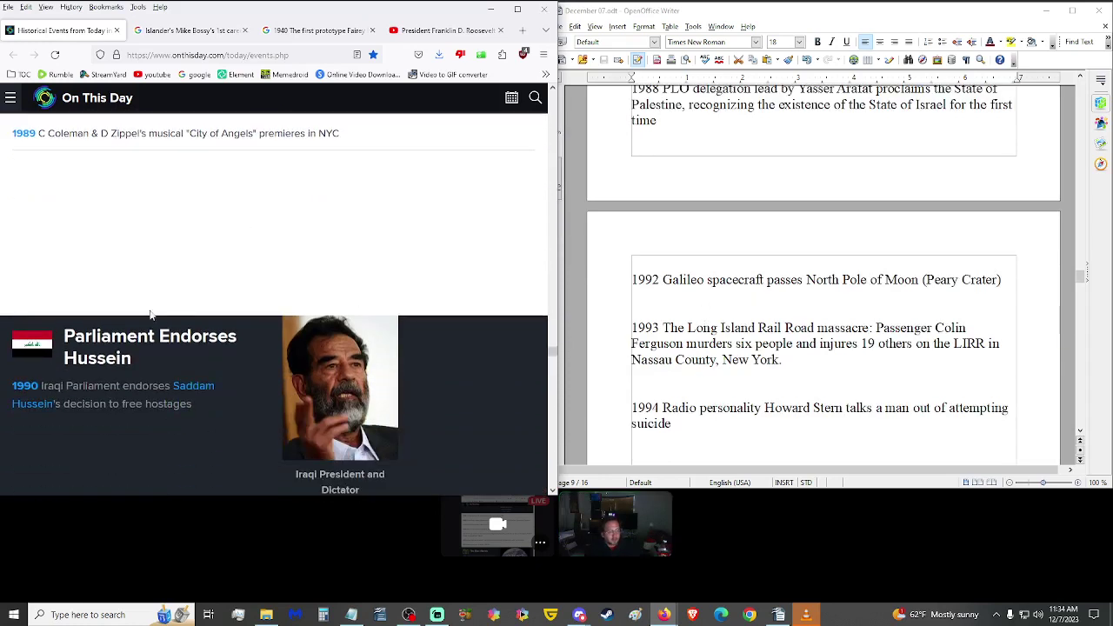
{"action": "scroll", "coordinate": [209, 326], "scroll_direction": "down", "scroll_amount": 1}
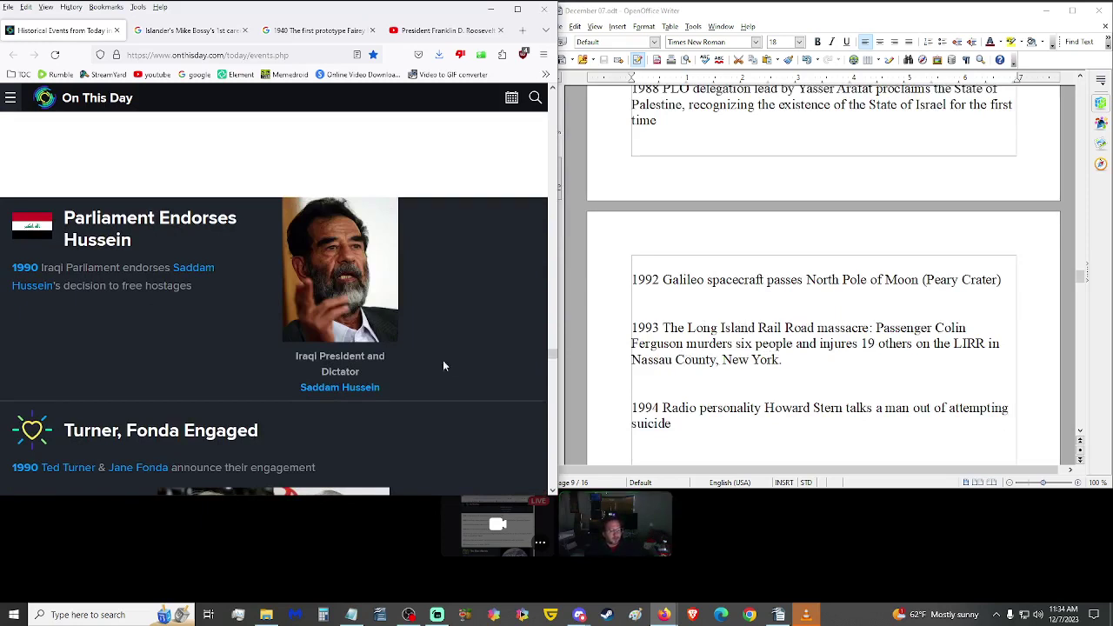
{"action": "scroll", "coordinate": [187, 364], "scroll_direction": "up", "scroll_amount": 2}
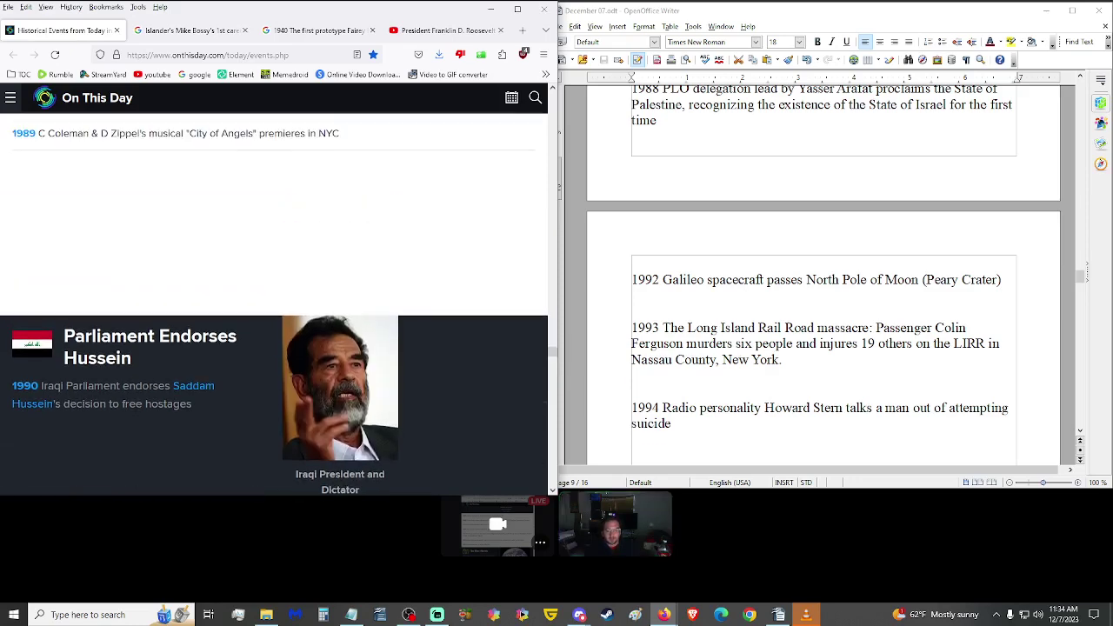
{"action": "scroll", "coordinate": [193, 352], "scroll_direction": "down", "scroll_amount": 2}
{"action": "scroll", "coordinate": [170, 332], "scroll_direction": "down", "scroll_amount": 10}
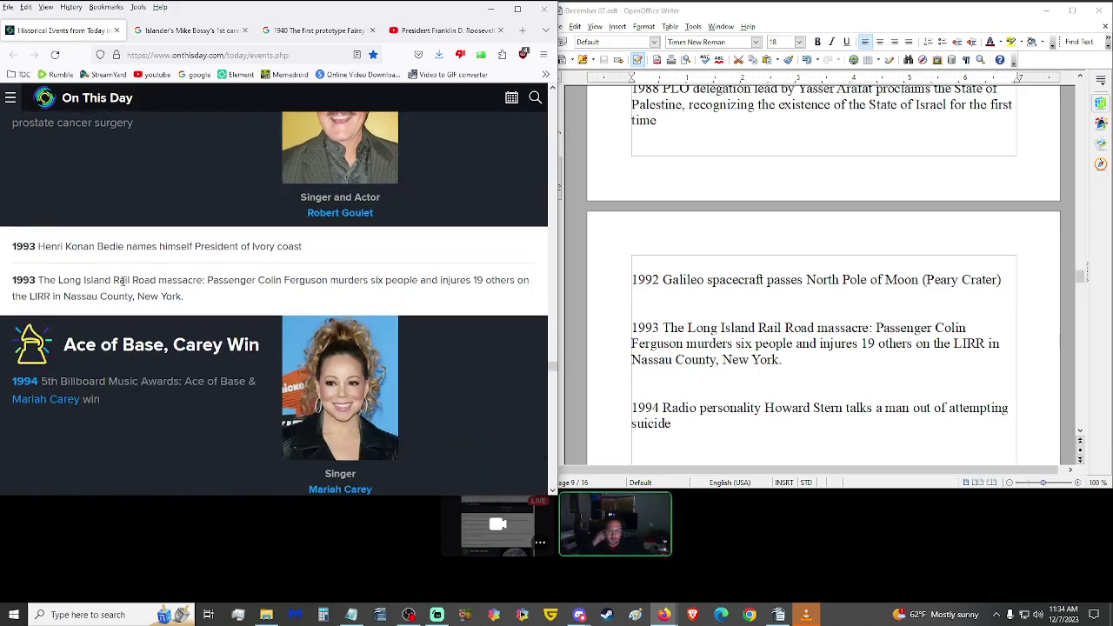
{"action": "triple_click", "coordinate": [122, 280]}
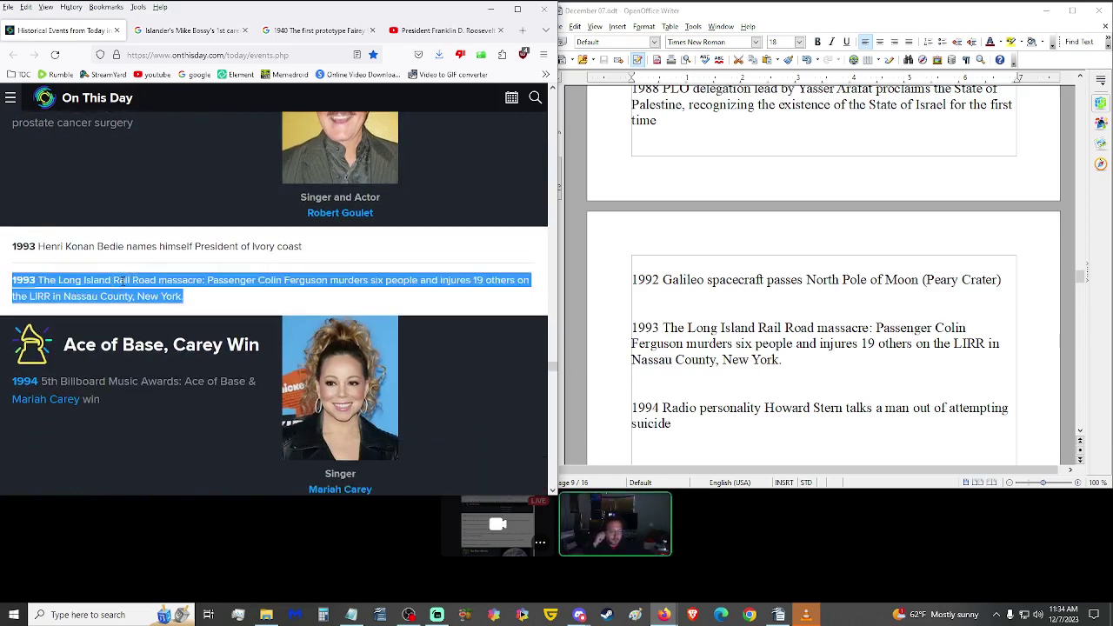
{"action": "left_click", "coordinate": [199, 301]}
Step: Read on in the document to 1995 and highlight the 1994 Howard Stern entry on the web page
{"action": "scroll", "coordinate": [199, 301], "scroll_direction": "down", "scroll_amount": 2}
{"action": "scroll", "coordinate": [1035, 377], "scroll_direction": "down", "scroll_amount": 2}
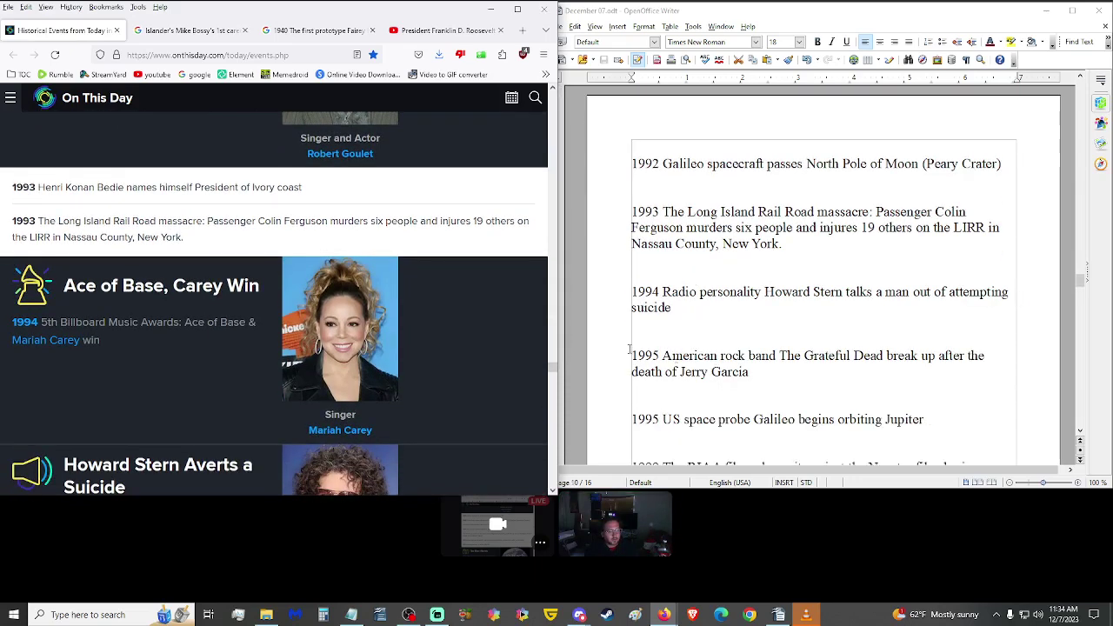
{"action": "scroll", "coordinate": [209, 390], "scroll_direction": "down", "scroll_amount": 1}
{"action": "scroll", "coordinate": [187, 387], "scroll_direction": "down", "scroll_amount": 1}
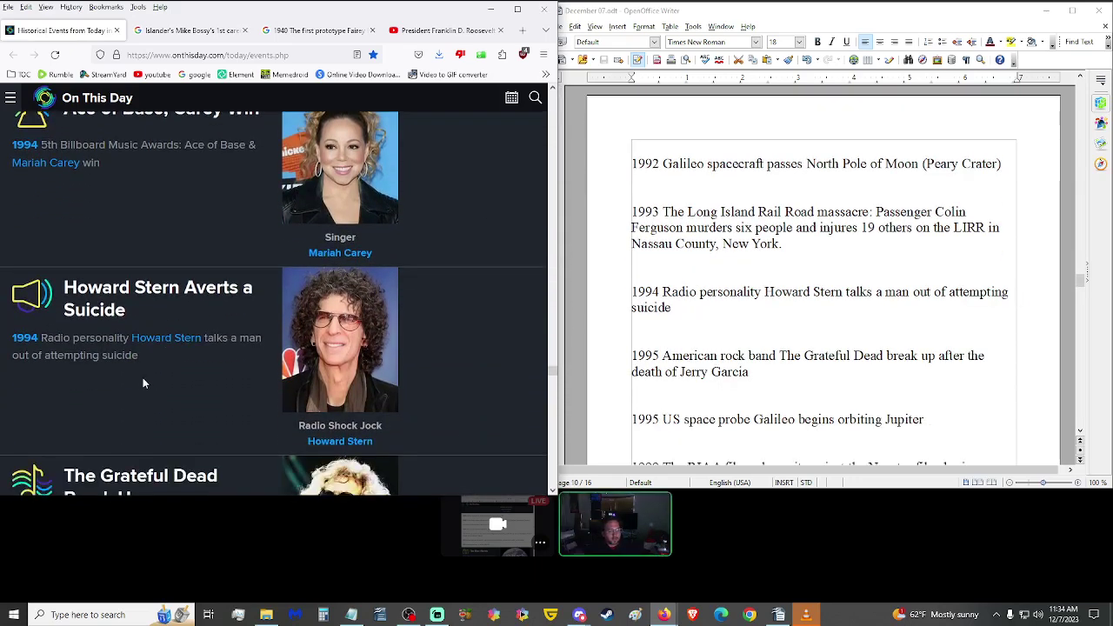
{"action": "triple_click", "coordinate": [94, 350]}
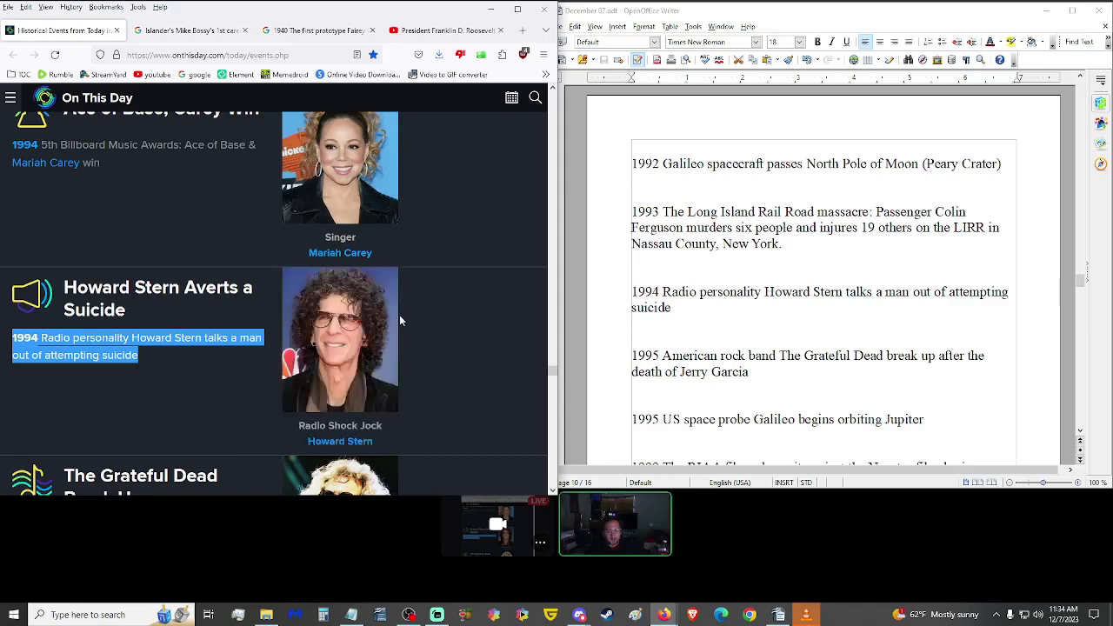
{"action": "left_click", "coordinate": [466, 342]}
Step: Check the document's 1995 Grateful Dead breakup and Galileo Jupiter orbit entries against the web page's 1995 and 1996 events
{"action": "scroll", "coordinate": [467, 337], "scroll_direction": "down", "scroll_amount": 2}
{"action": "scroll", "coordinate": [736, 306], "scroll_direction": "down", "scroll_amount": 2}
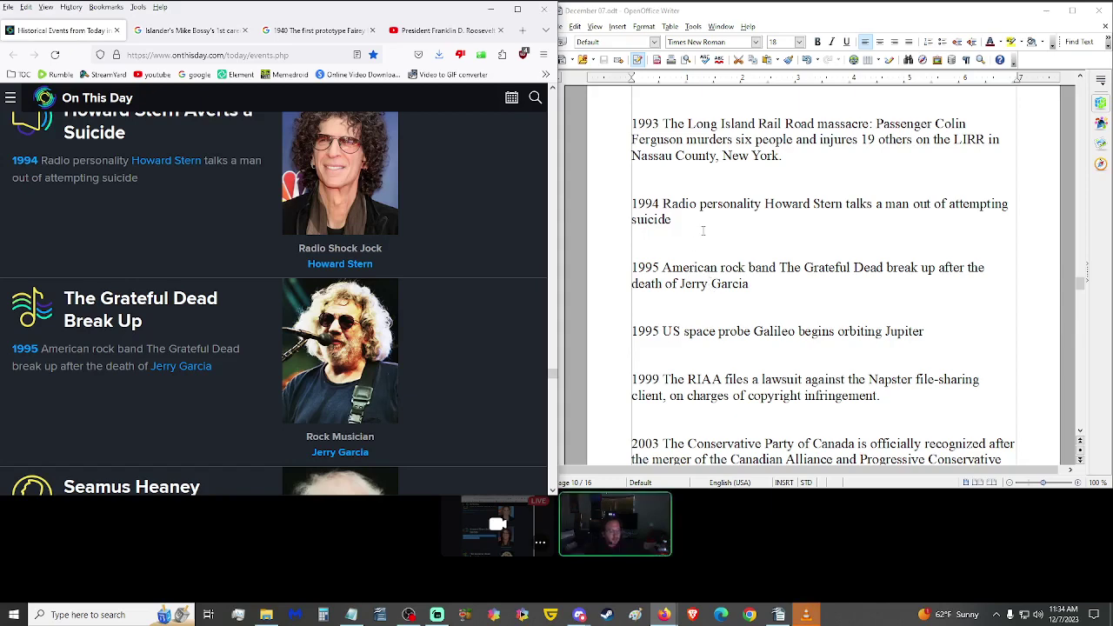
{"action": "scroll", "coordinate": [194, 337], "scroll_direction": "down", "scroll_amount": 1}
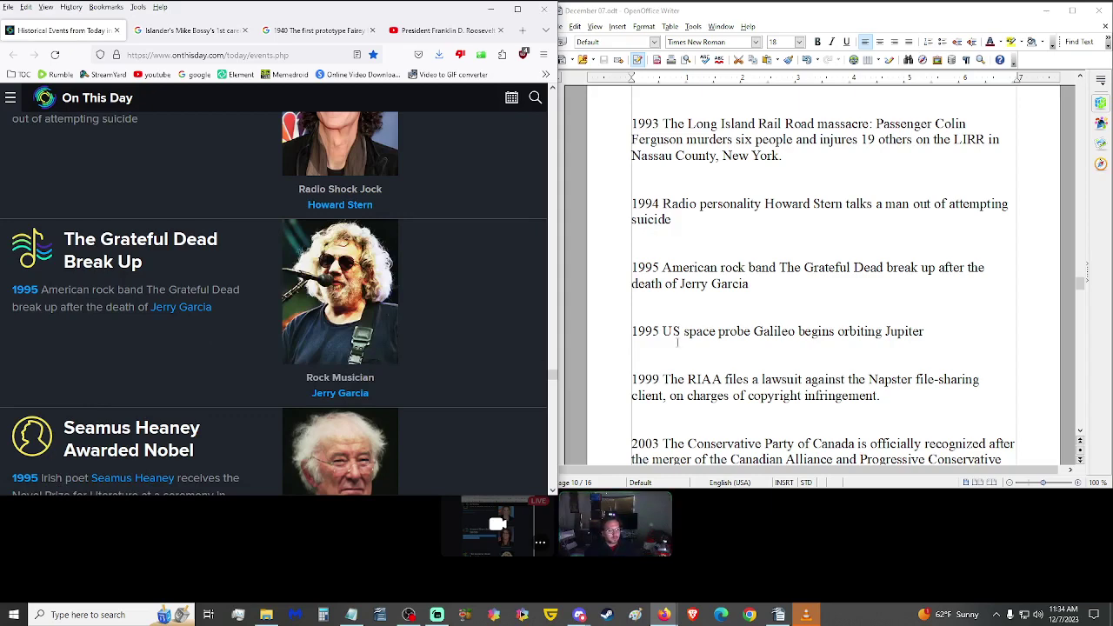
{"action": "scroll", "coordinate": [665, 343], "scroll_direction": "down", "scroll_amount": 2}
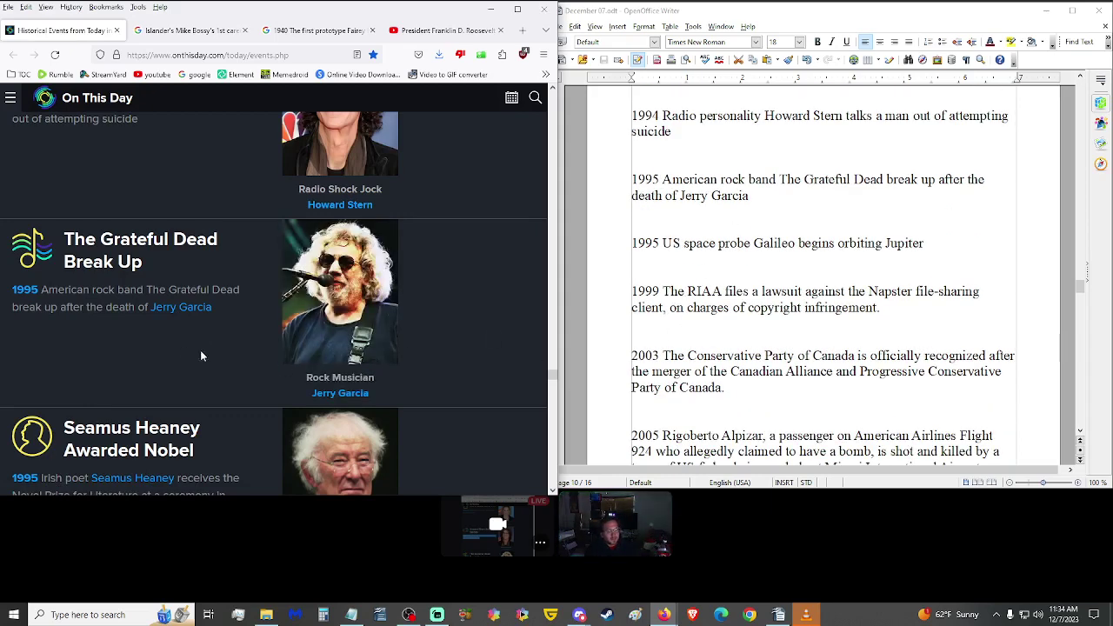
{"action": "scroll", "coordinate": [194, 350], "scroll_direction": "down", "scroll_amount": 2}
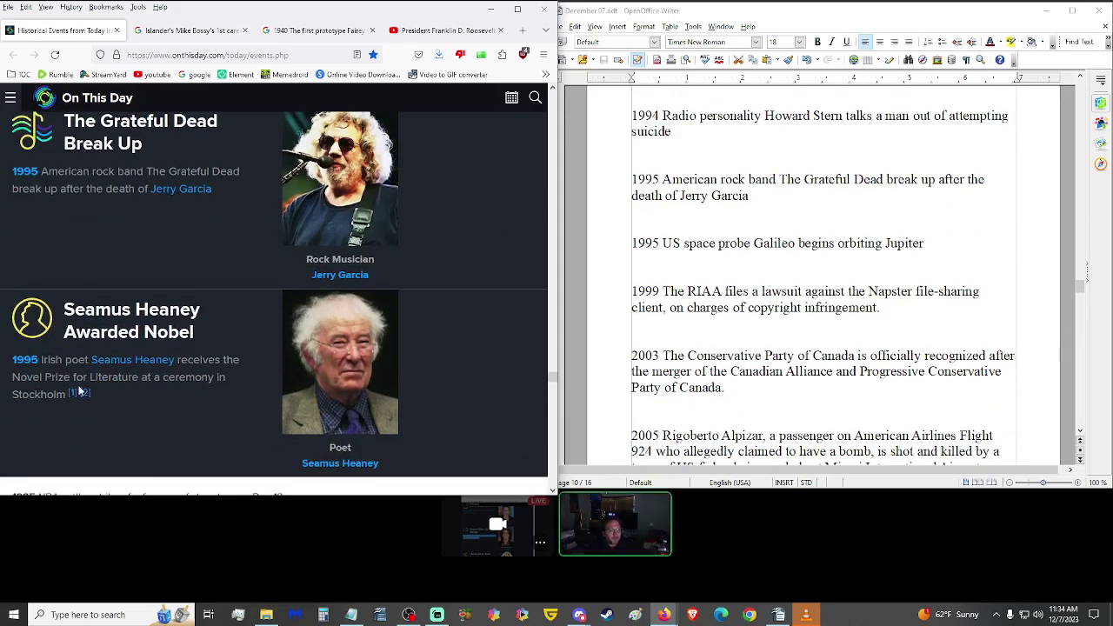
{"action": "scroll", "coordinate": [108, 393], "scroll_direction": "down", "scroll_amount": 3}
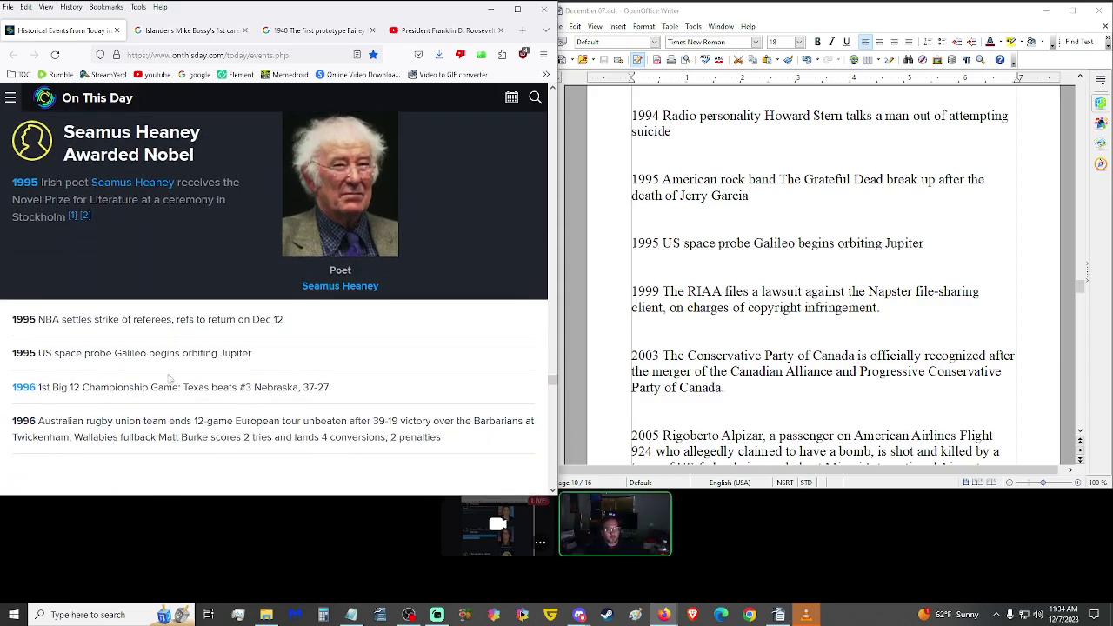
{"action": "scroll", "coordinate": [175, 369], "scroll_direction": "down", "scroll_amount": 2}
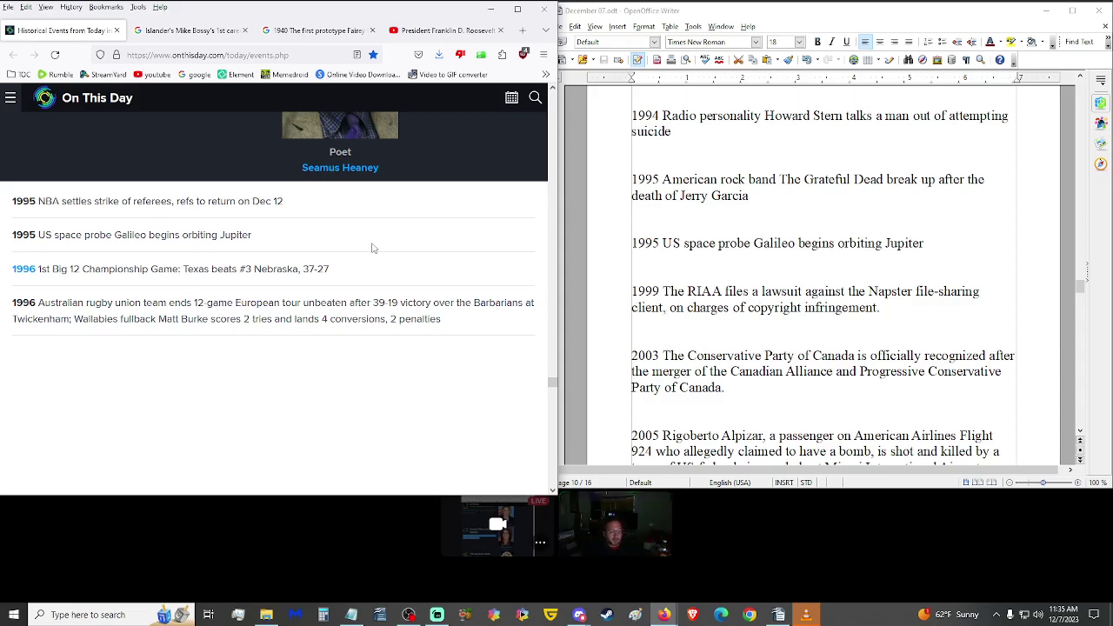
Step: Highlight the 1999 RIAA lawsuit against Napster on the web page and compare the 2003 Conservative Party of Canada entry with the document
{"action": "scroll", "coordinate": [353, 247], "scroll_direction": "down", "scroll_amount": 3}
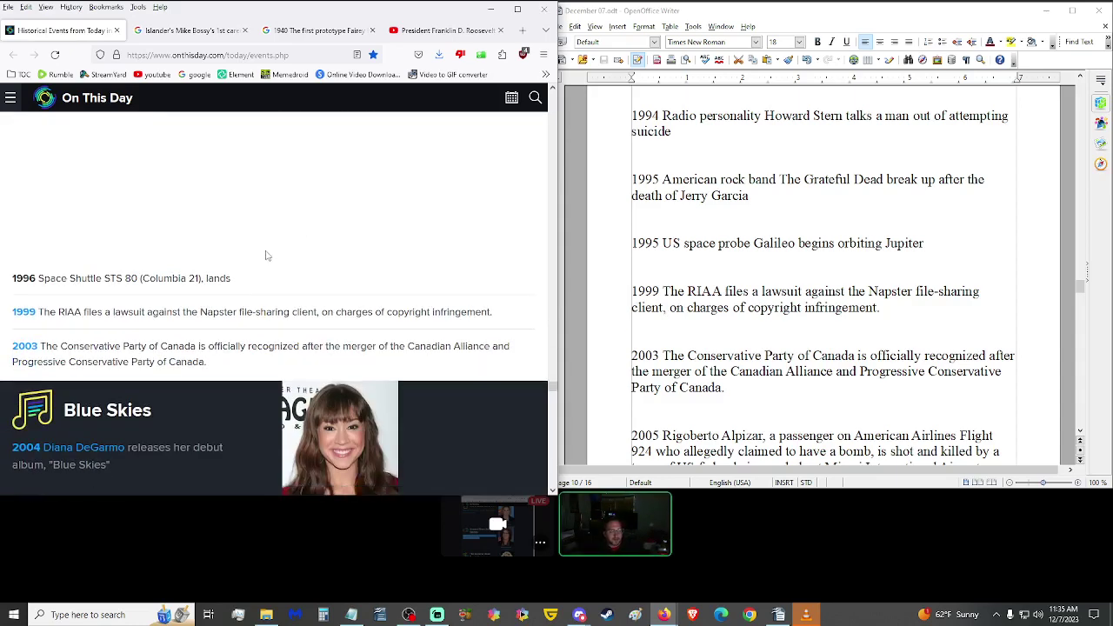
{"action": "triple_click", "coordinate": [292, 311]}
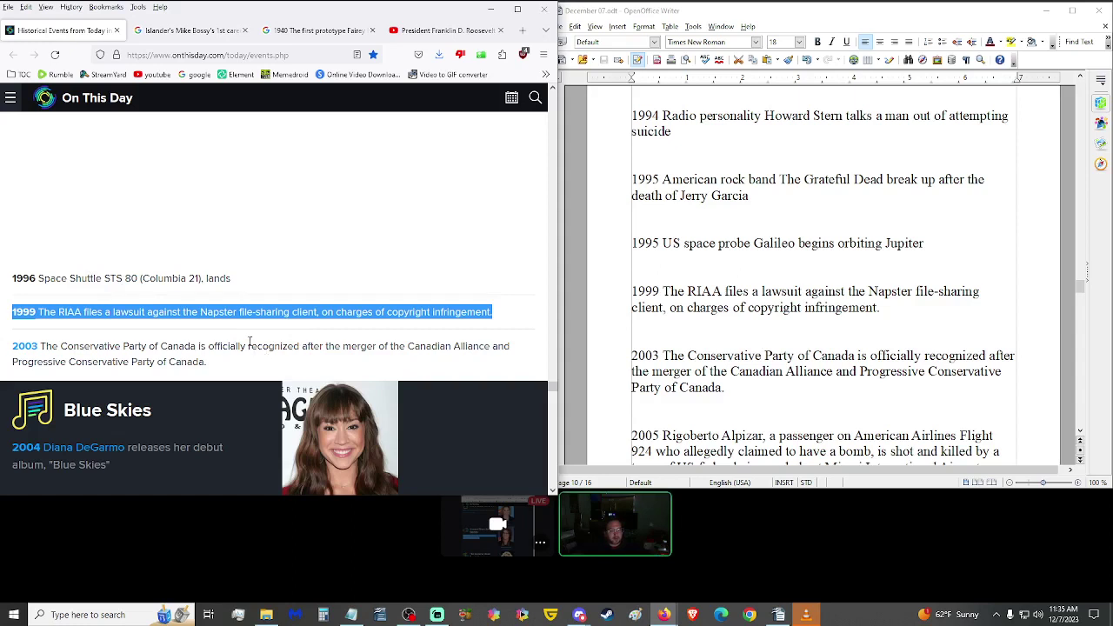
{"action": "scroll", "coordinate": [672, 336], "scroll_direction": "down", "scroll_amount": 3}
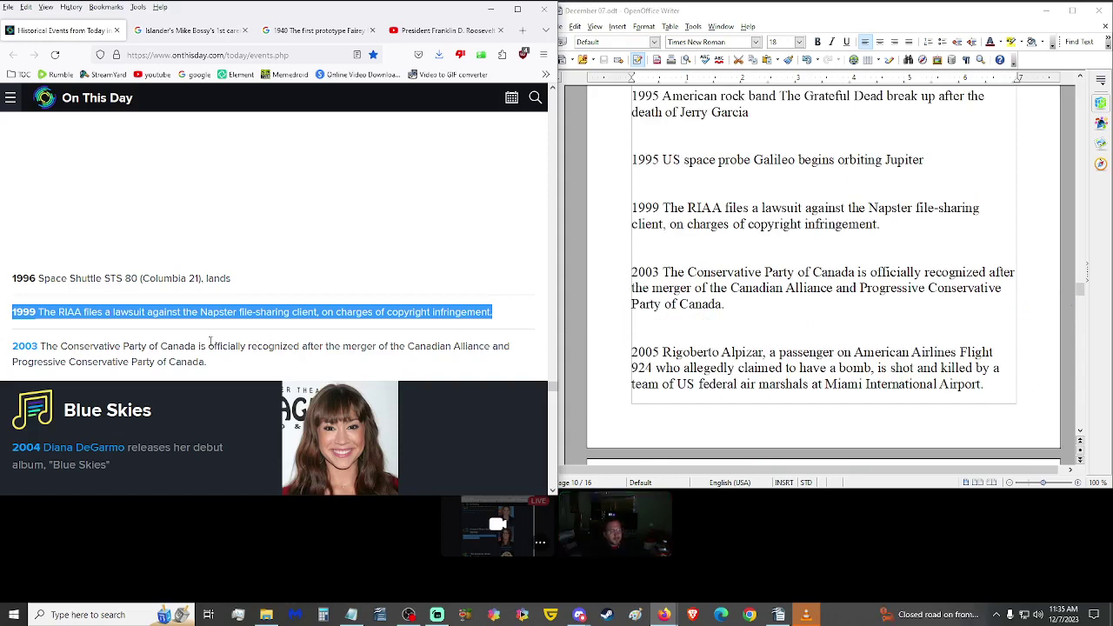
{"action": "scroll", "coordinate": [195, 346], "scroll_direction": "down", "scroll_amount": 1}
{"action": "left_click", "coordinate": [139, 302]}
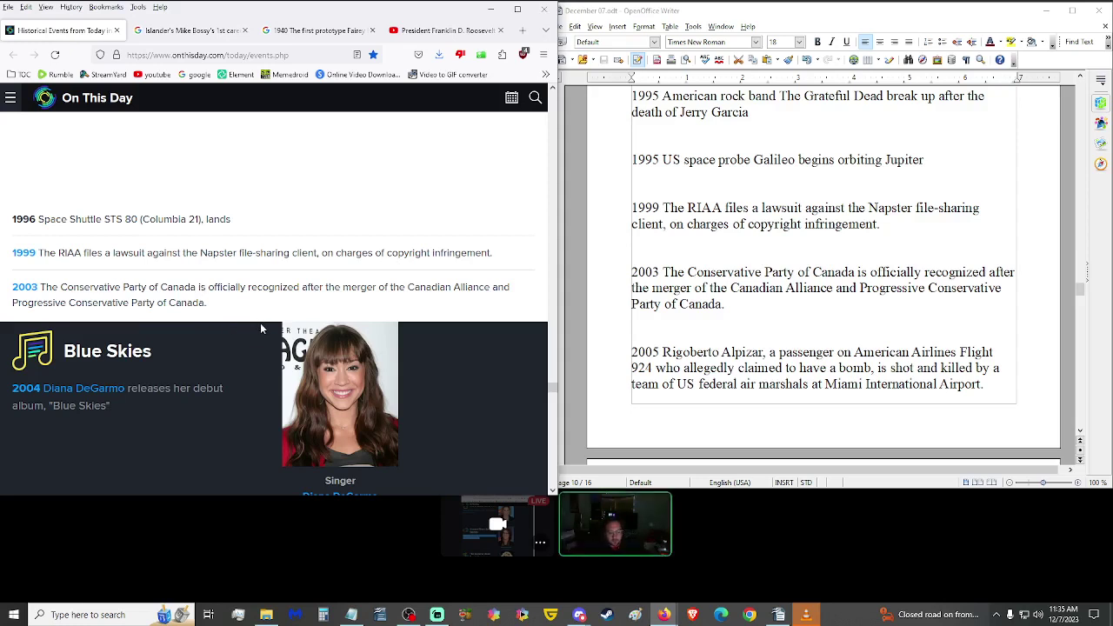
Step: Compare the 2005 American Airlines Flight 924 shooting and "Pope John Paul II" miniseries entries on the web page with the document
{"action": "scroll", "coordinate": [282, 369], "scroll_direction": "down", "scroll_amount": 1}
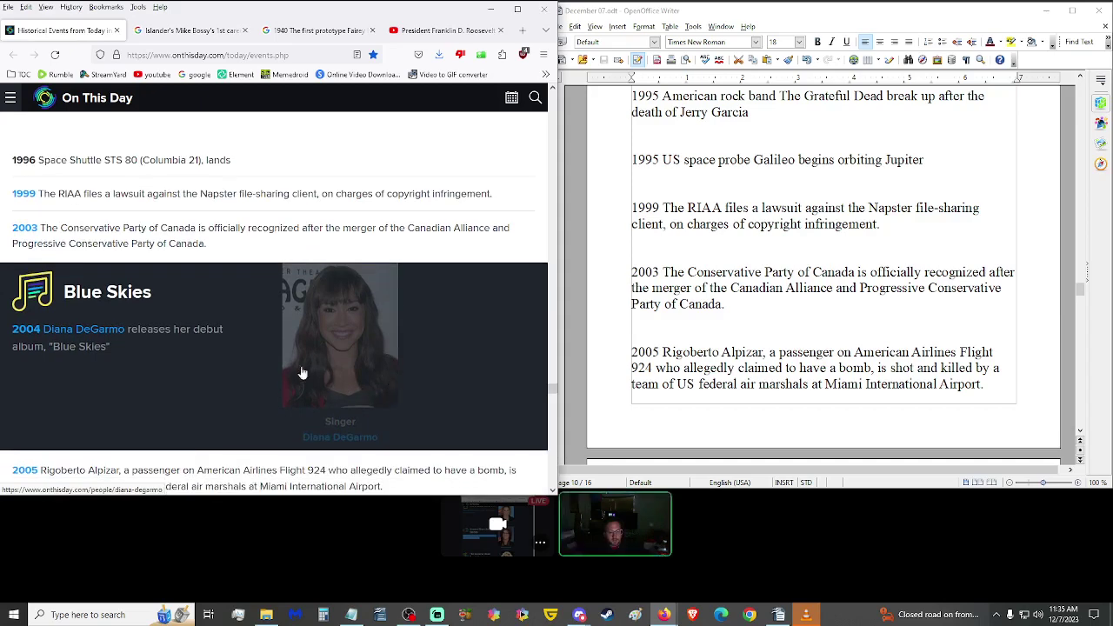
{"action": "scroll", "coordinate": [264, 380], "scroll_direction": "down", "scroll_amount": 1}
{"action": "scroll", "coordinate": [264, 380], "scroll_direction": "down", "scroll_amount": 4}
{"action": "scroll", "coordinate": [663, 378], "scroll_direction": "down", "scroll_amount": 1}
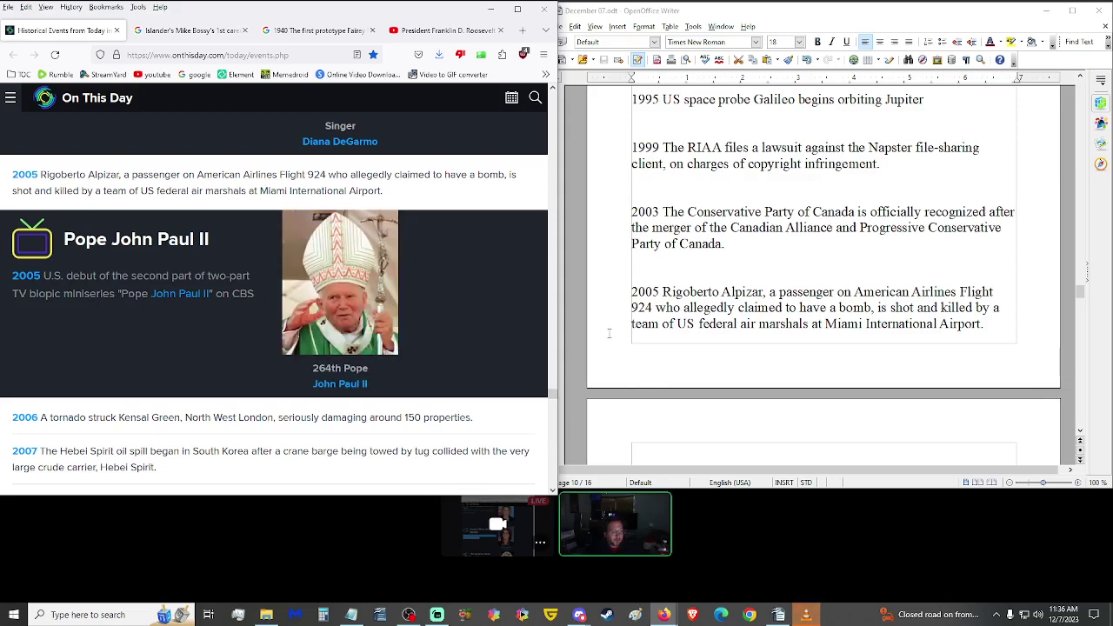
{"action": "type", "text": "2005 U.S. debut of the second part of two-part TV biopic miniseries \"Pope John Paul II\" on CBS"}
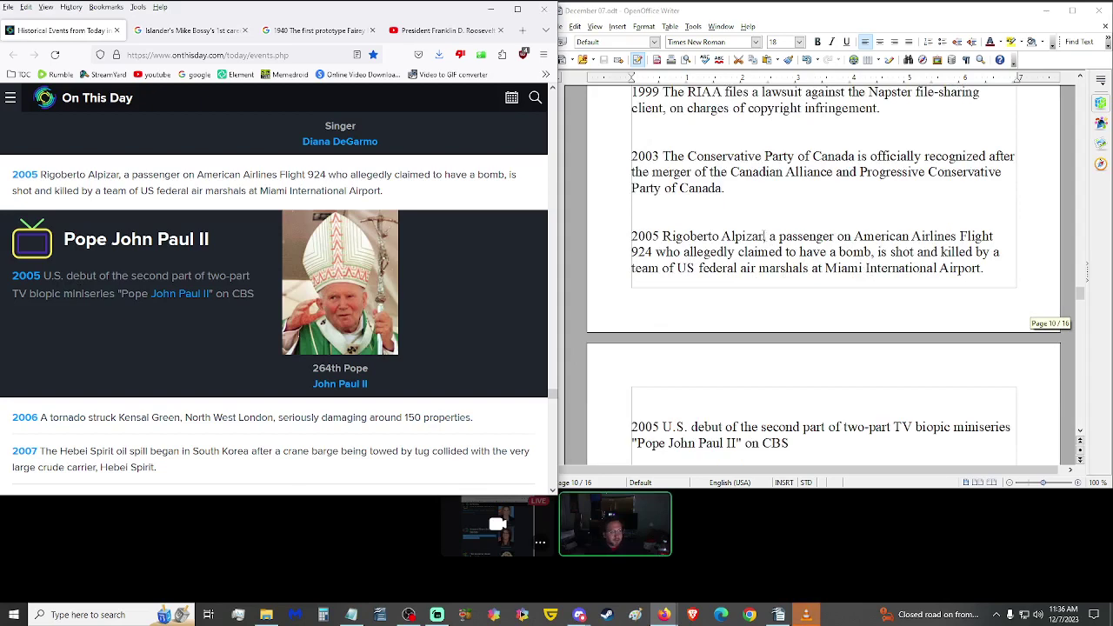
Step: Copy the Flight 924 passenger's name from the document's 2005 entry and search Google for whether he did have a bomb
{"action": "left_click_drag", "start_coordinate": [762, 236], "coordinate": [662, 236]}
{"action": "key", "text": "ctrl+c"}
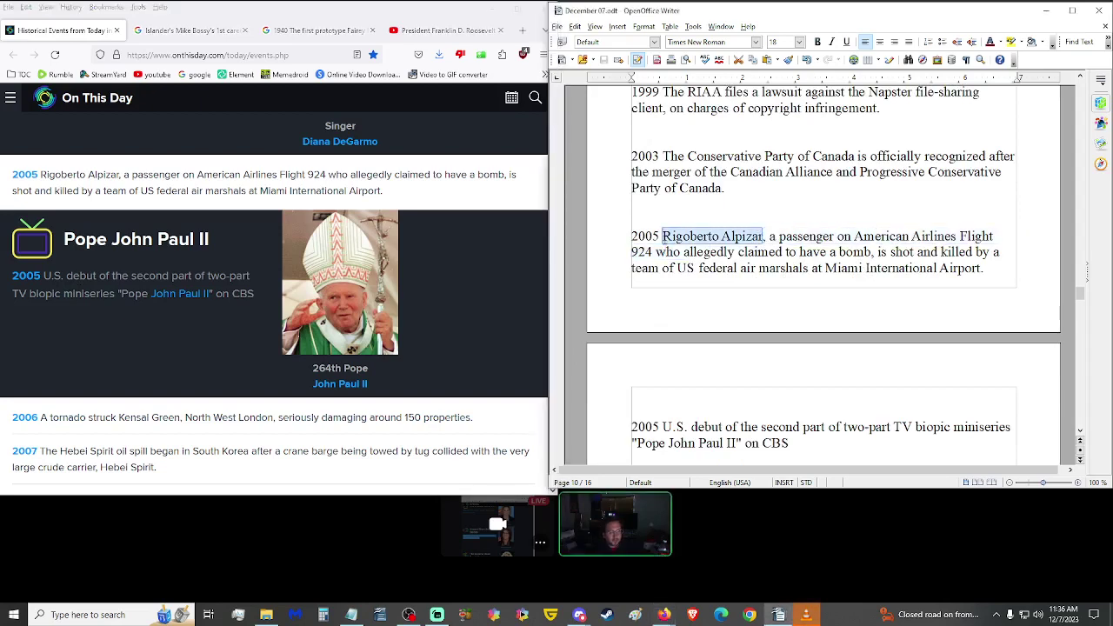
{"action": "left_click", "coordinate": [187, 30]}
{"action": "left_click", "coordinate": [200, 112]}
{"action": "key", "text": "ctrl+a"}
{"action": "type", "text": "did"}
{"action": "key", "text": "ctrl+v"}
{"action": "type", "text": "have a bomb"}
{"action": "key", "text": "Return"}
Step: Open the Wikipedia article on the passenger's killing and read its shooting, reaction and "No explosives found" sections
{"action": "middle_click", "coordinate": [331, 224]}
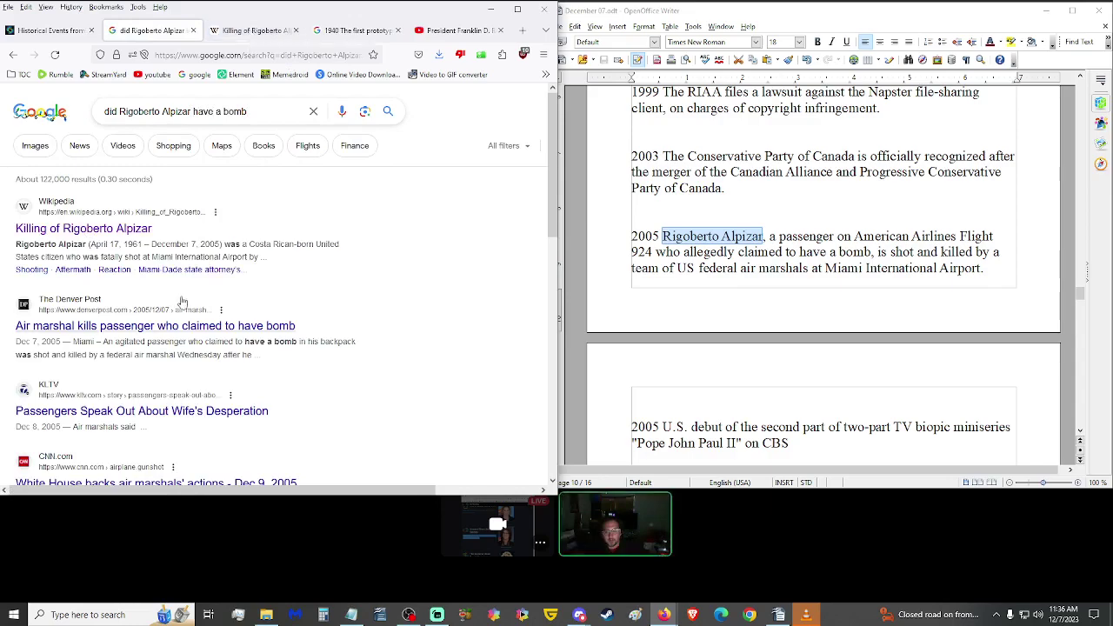
{"action": "left_click", "coordinate": [252, 30]}
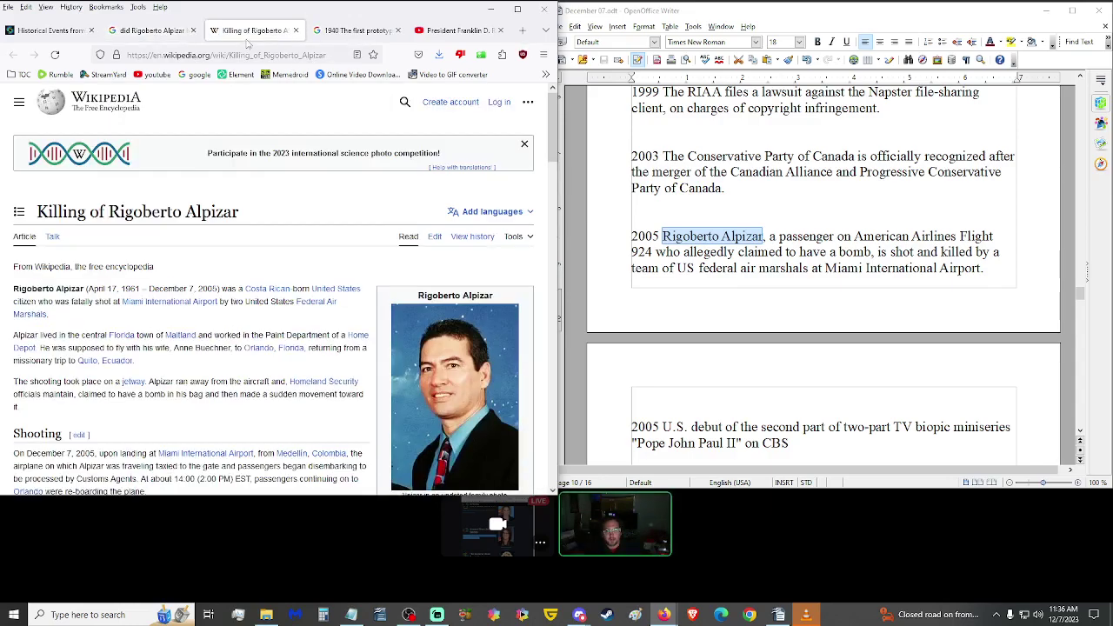
{"action": "scroll", "coordinate": [178, 247], "scroll_direction": "down", "scroll_amount": 3}
{"action": "scroll", "coordinate": [178, 247], "scroll_direction": "down", "scroll_amount": 5}
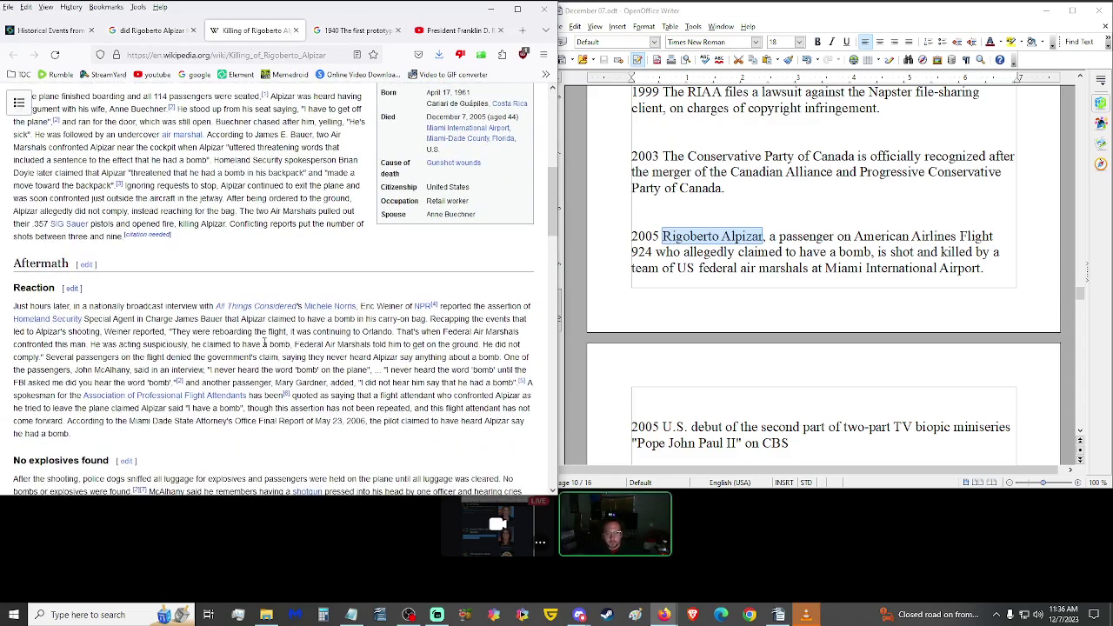
{"action": "scroll", "coordinate": [265, 357], "scroll_direction": "down", "scroll_amount": 3}
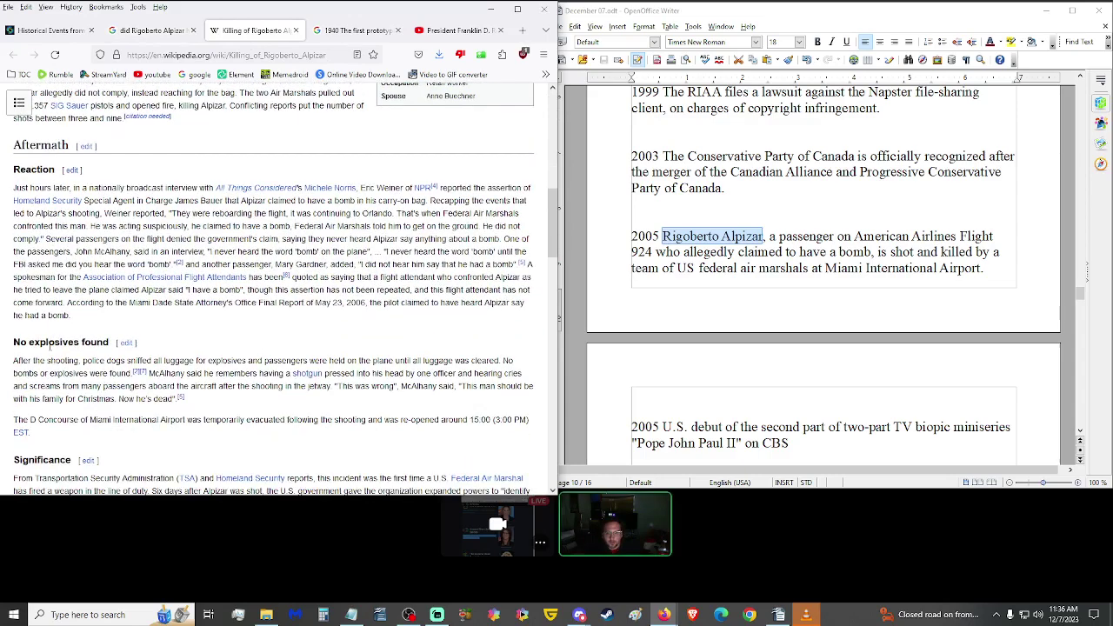
Step: Copy the Wikipedia article's address and add it to the Notepad source list, labelled with the Flight 924 passenger's full name
{"action": "left_click", "coordinate": [226, 54]}
{"action": "key", "text": "ctrl+c"}
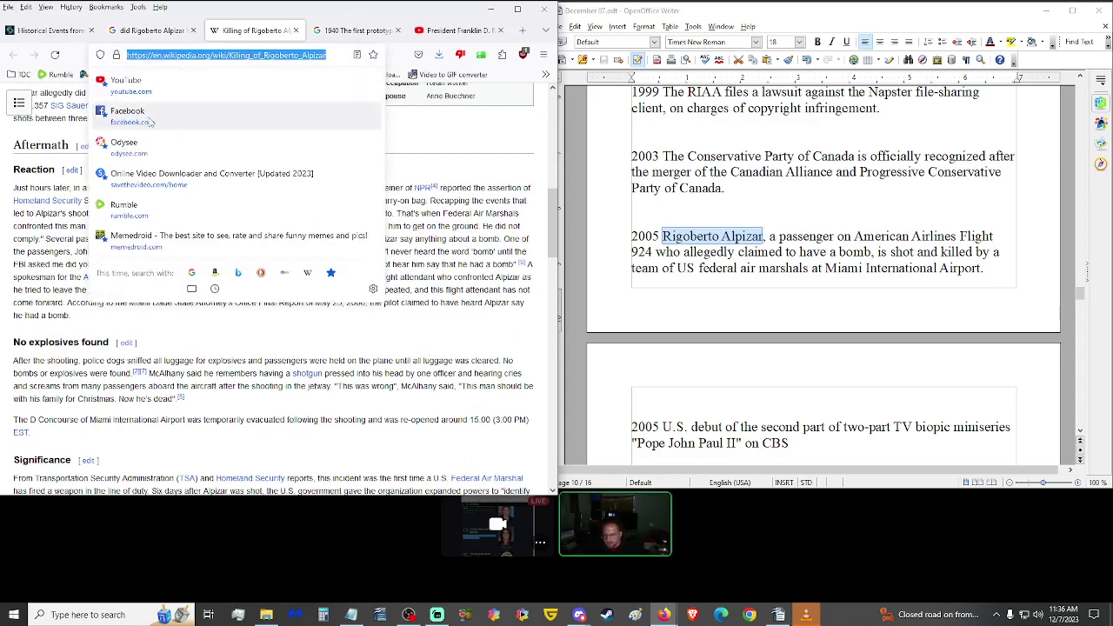
{"action": "key", "text": "alt+Tab"}
{"action": "key", "text": "alt+Tab"}
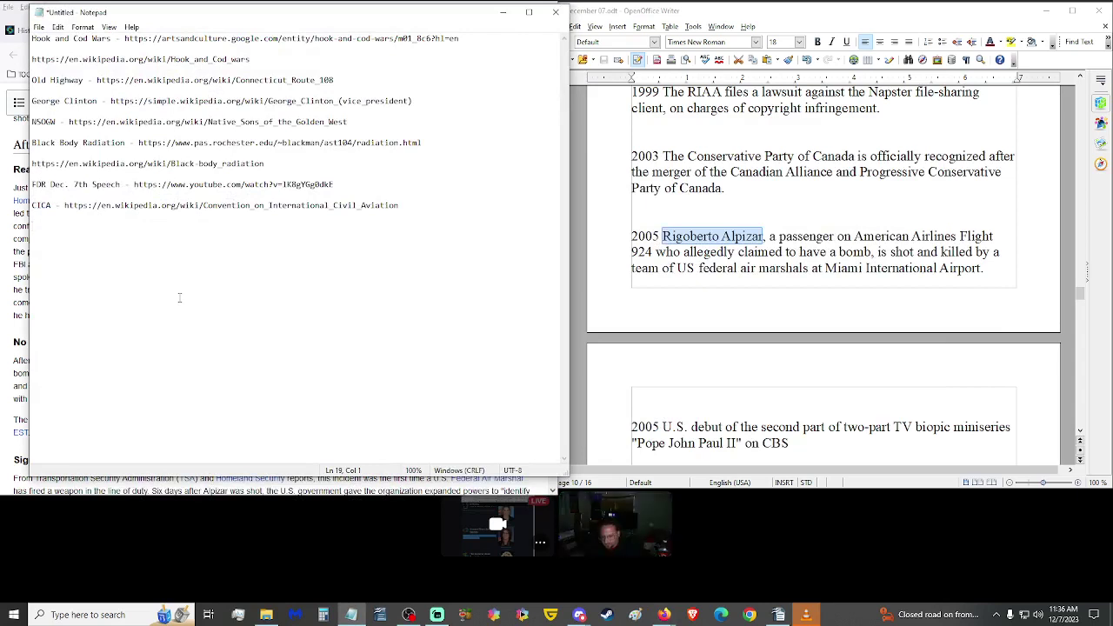
{"action": "type", "text": "Rigober"}
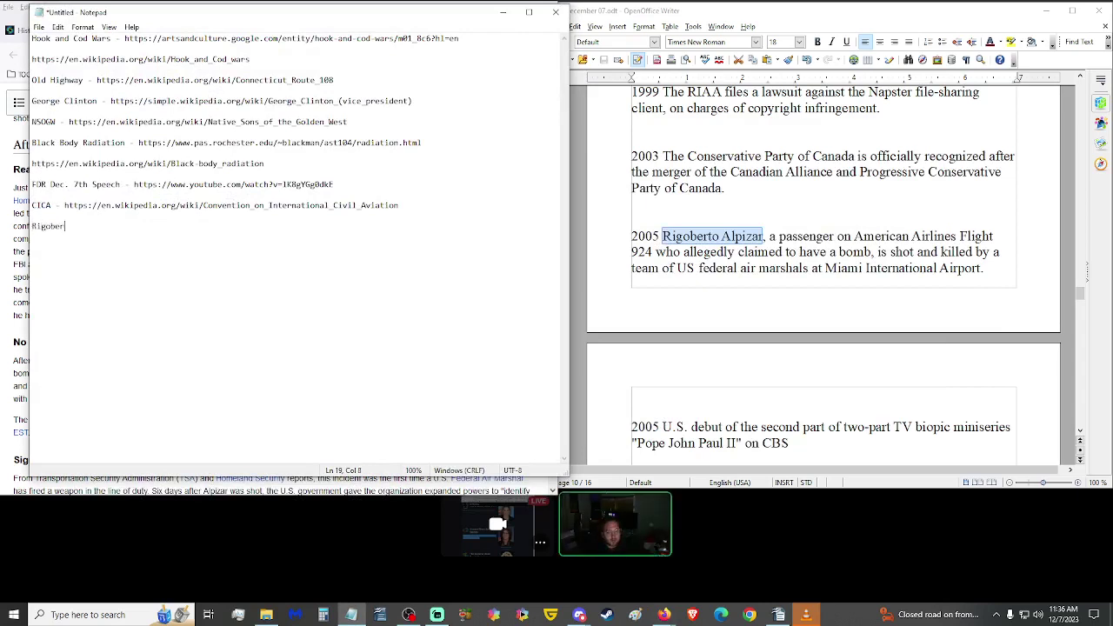
{"action": "type", "text": "to Alpizar"}
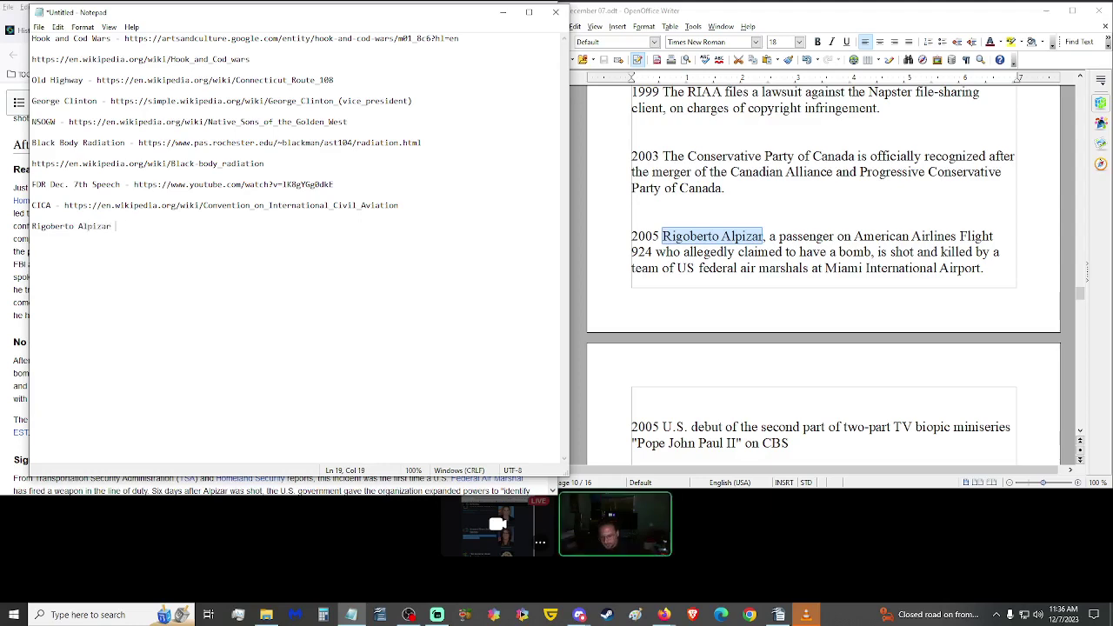
{"action": "type", "text": " -"}
{"action": "key", "text": "ctrl+v"}
{"action": "key", "text": "Return"}
{"action": "key", "text": "Return"}
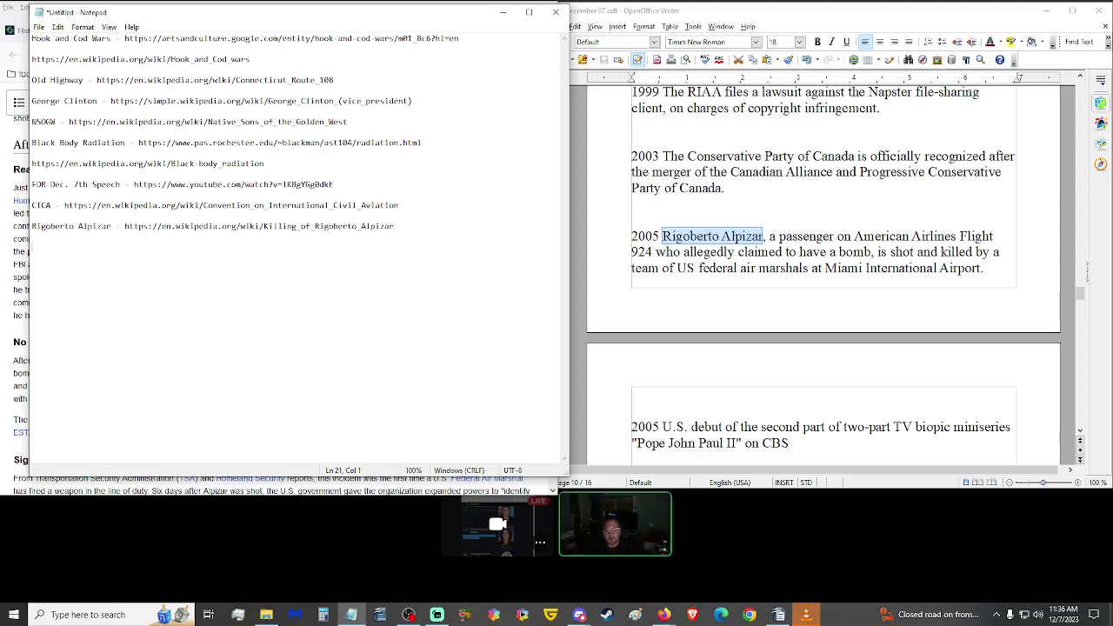
{"action": "left_click", "coordinate": [503, 12]}
Step: Return to the On This Day page and compare its "Pope John Paul II" miniseries and 2007 Hebei Spirit oil spill entries with the document
{"action": "left_click", "coordinate": [22, 33]}
{"action": "scroll", "coordinate": [822, 261], "scroll_direction": "down", "scroll_amount": 3}
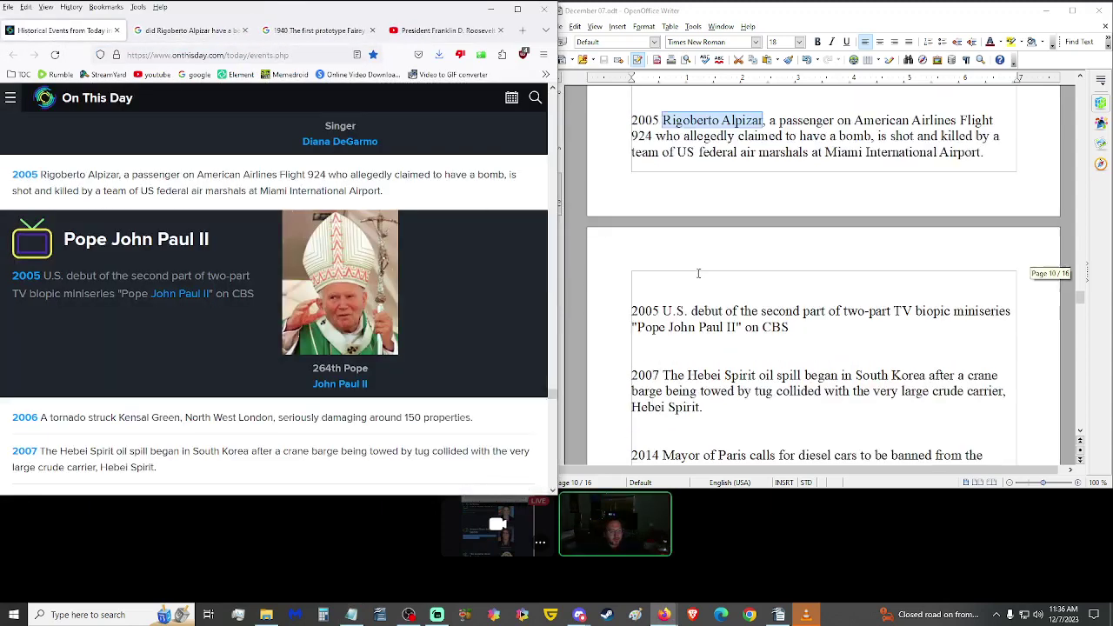
{"action": "scroll", "coordinate": [421, 294], "scroll_direction": "down", "scroll_amount": 1}
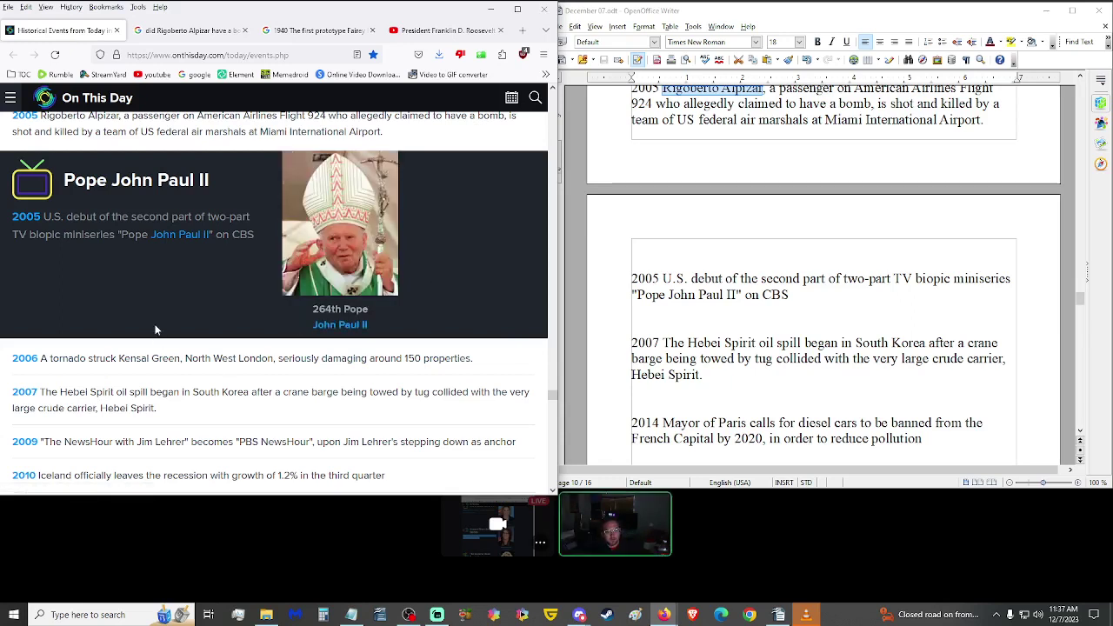
{"action": "scroll", "coordinate": [159, 348], "scroll_direction": "down", "scroll_amount": 1}
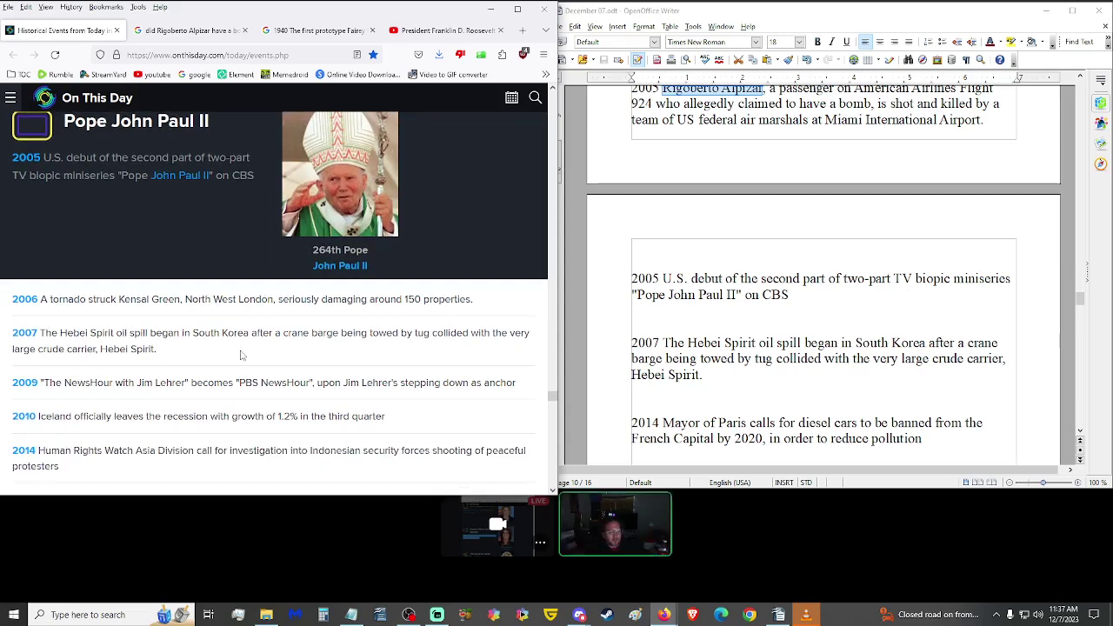
{"action": "scroll", "coordinate": [209, 347], "scroll_direction": "down", "scroll_amount": 2}
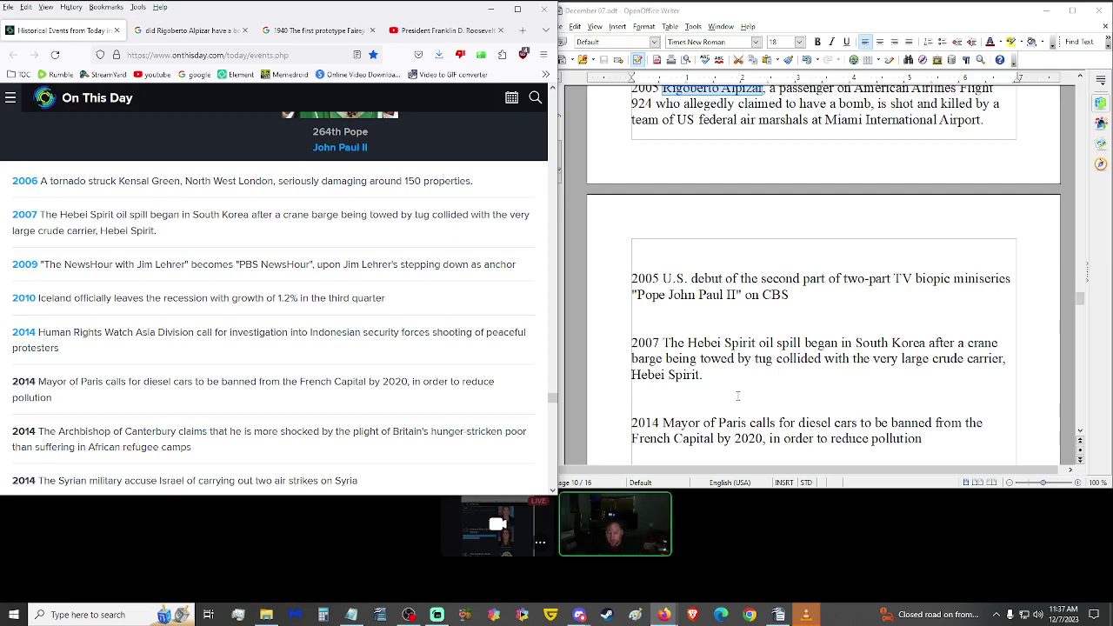
Step: Compare the 2014 Paris diesel car ban and Archbishop of Canterbury entries on the web page with the document
{"action": "scroll", "coordinate": [231, 233], "scroll_direction": "down", "scroll_amount": 3}
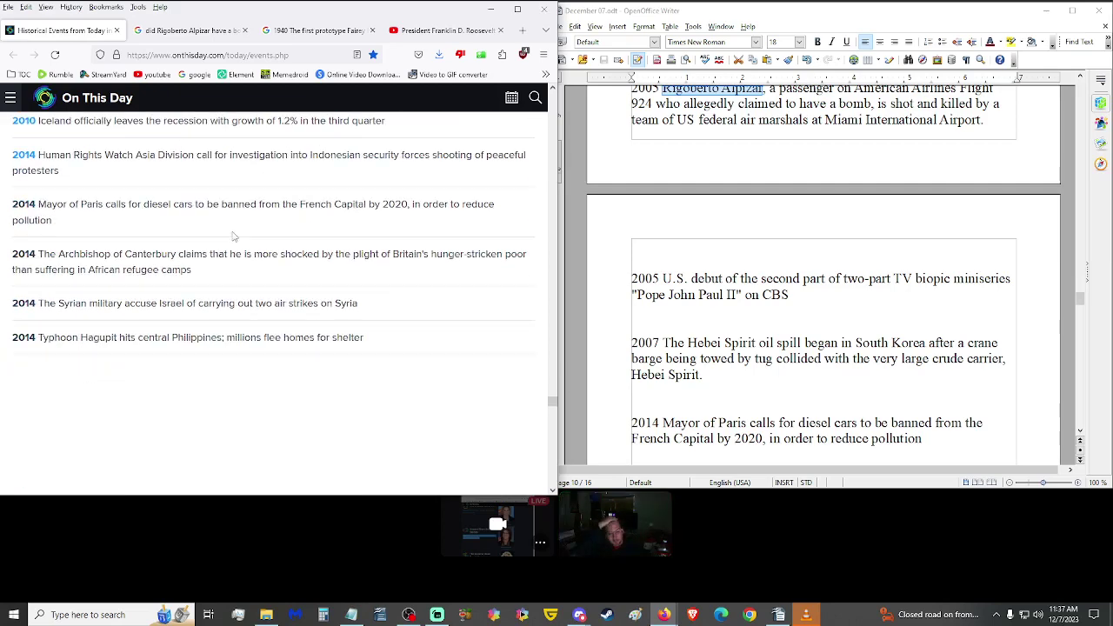
{"action": "scroll", "coordinate": [232, 234], "scroll_direction": "down", "scroll_amount": 2}
{"action": "scroll", "coordinate": [818, 304], "scroll_direction": "down", "scroll_amount": 2}
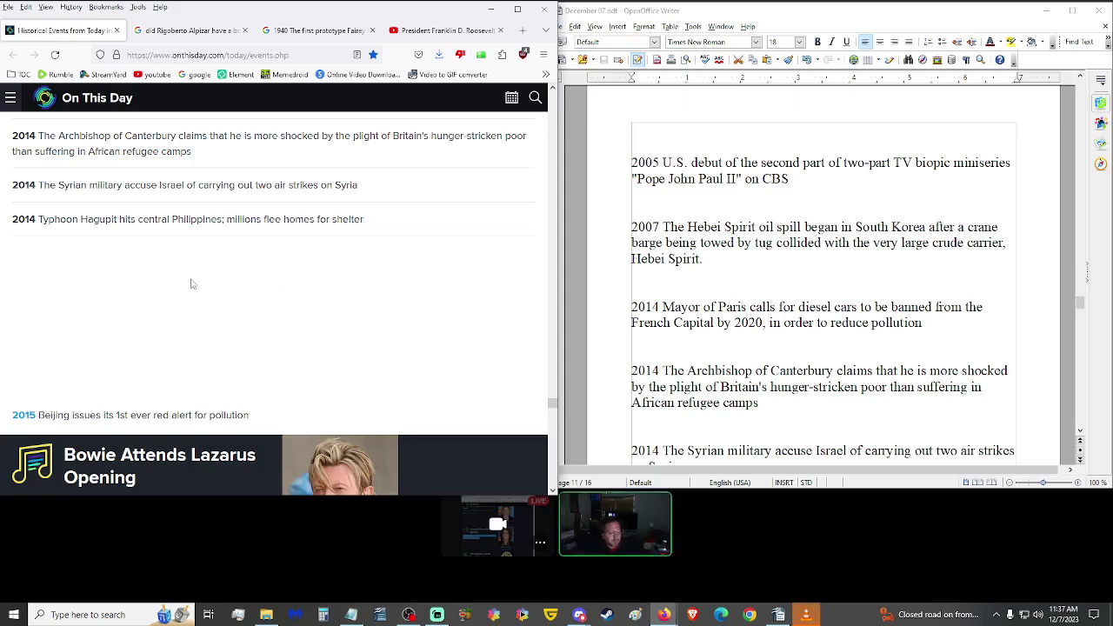
{"action": "scroll", "coordinate": [207, 278], "scroll_direction": "down", "scroll_amount": 3}
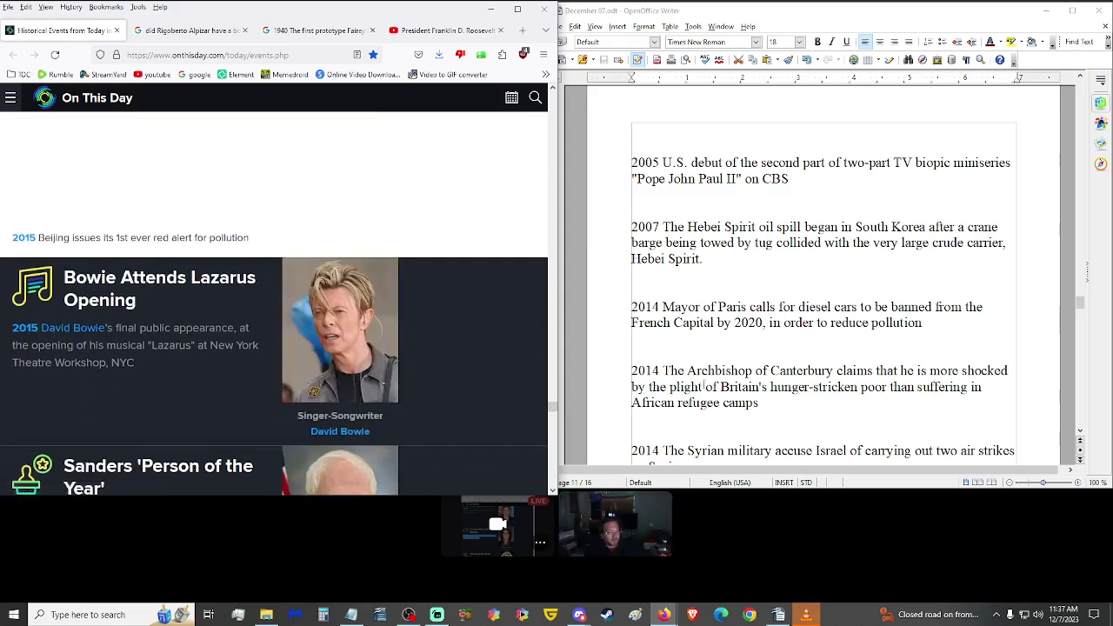
{"action": "scroll", "coordinate": [297, 335], "scroll_direction": "down", "scroll_amount": 2}
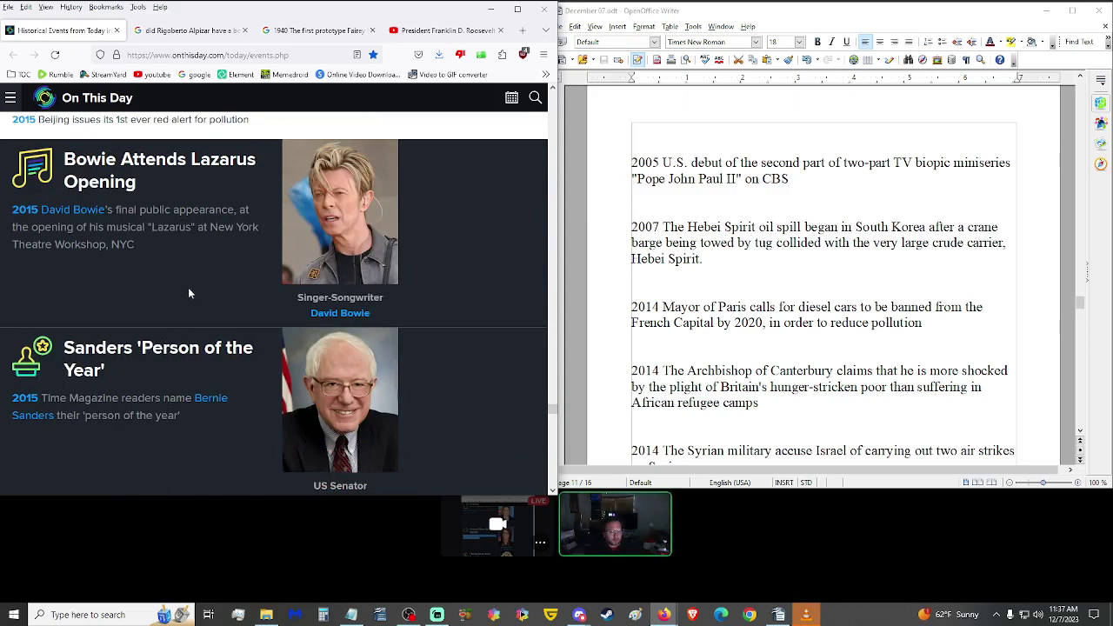
{"action": "scroll", "coordinate": [172, 295], "scroll_direction": "up", "scroll_amount": 2}
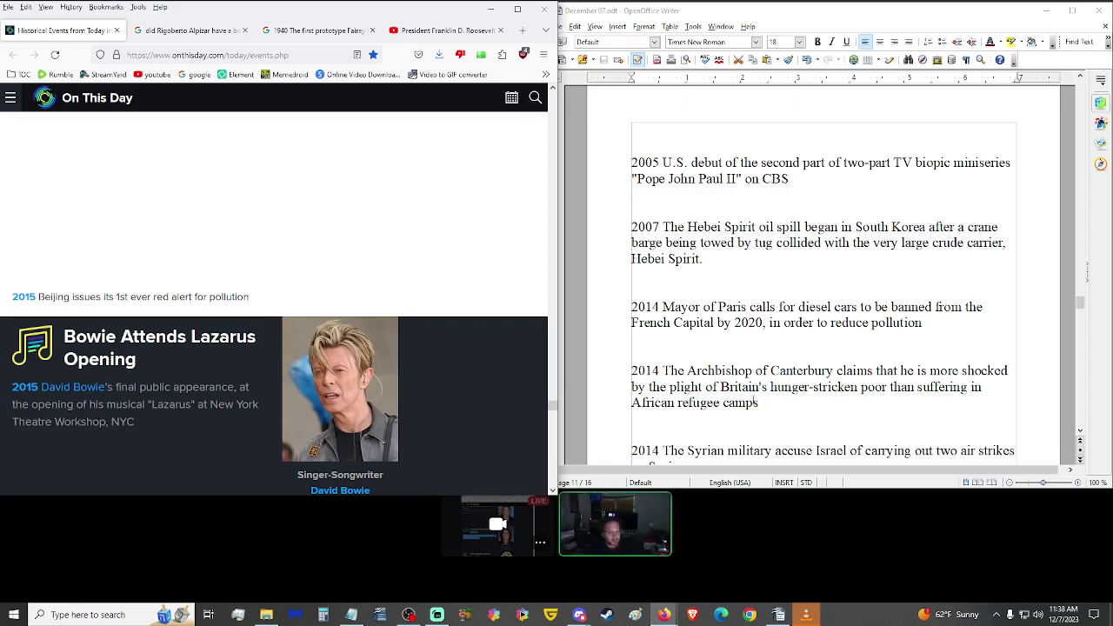
Step: Read the document's 2014 Syrian air strikes entry and compare its 2015 Beijing pollution and David Bowie "Lazarus" entries with the web page
{"action": "scroll", "coordinate": [693, 359], "scroll_direction": "down", "scroll_amount": 2}
{"action": "scroll", "coordinate": [409, 326], "scroll_direction": "down", "scroll_amount": 1}
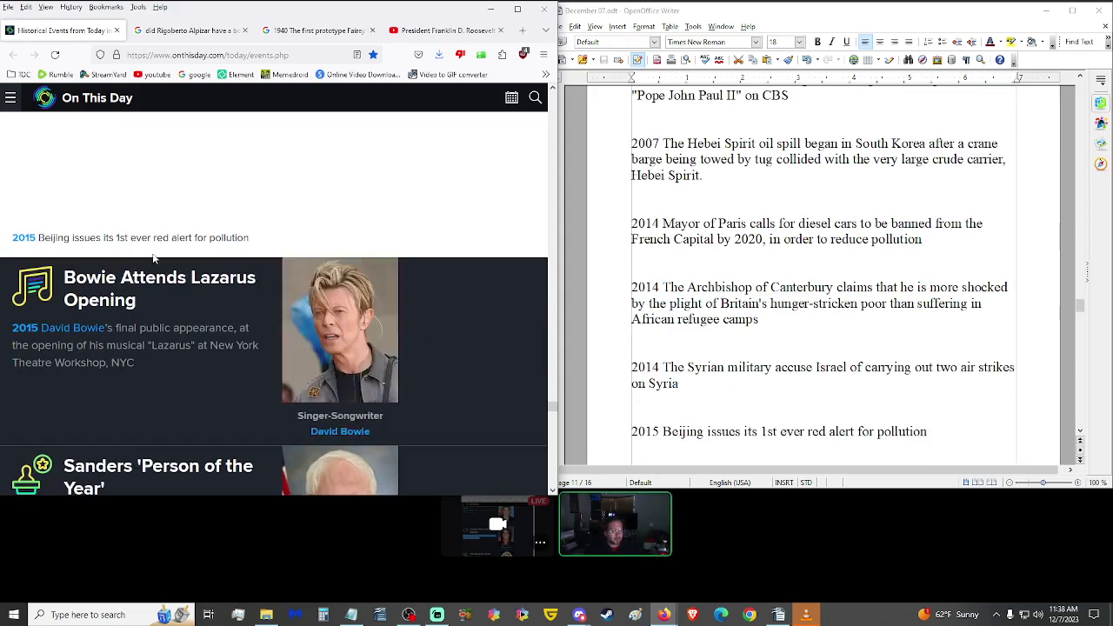
{"action": "scroll", "coordinate": [421, 323], "scroll_direction": "down", "scroll_amount": 4}
{"action": "scroll", "coordinate": [266, 339], "scroll_direction": "up", "scroll_amount": 4}
{"action": "scroll", "coordinate": [783, 305], "scroll_direction": "down", "scroll_amount": 4}
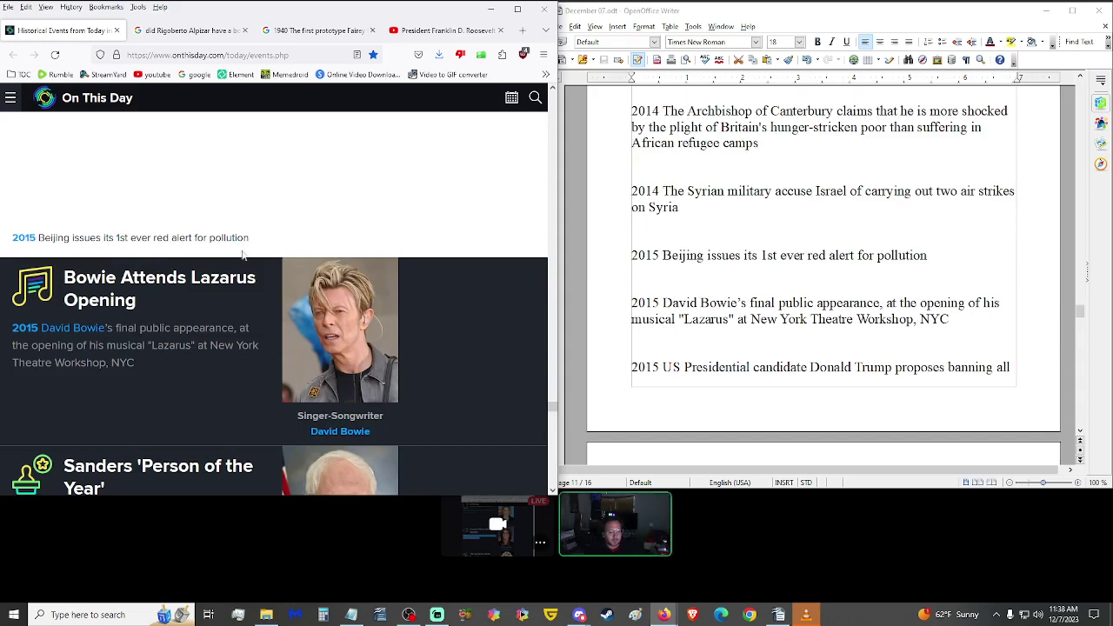
{"action": "scroll", "coordinate": [626, 310], "scroll_direction": "down", "scroll_amount": 1}
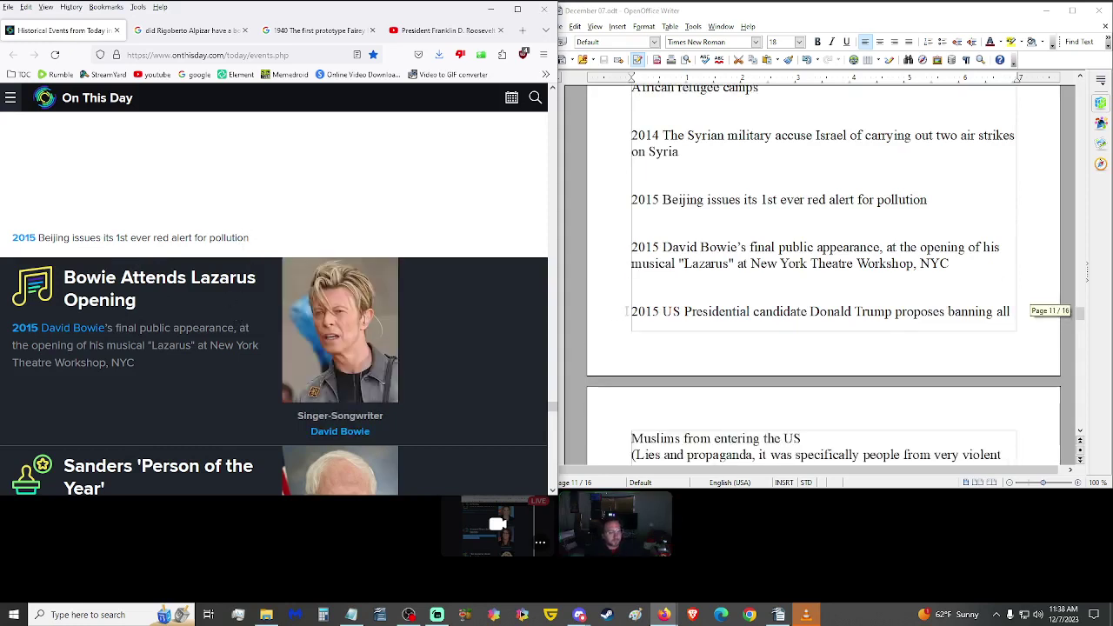
{"action": "scroll", "coordinate": [164, 335], "scroll_direction": "down", "scroll_amount": 1}
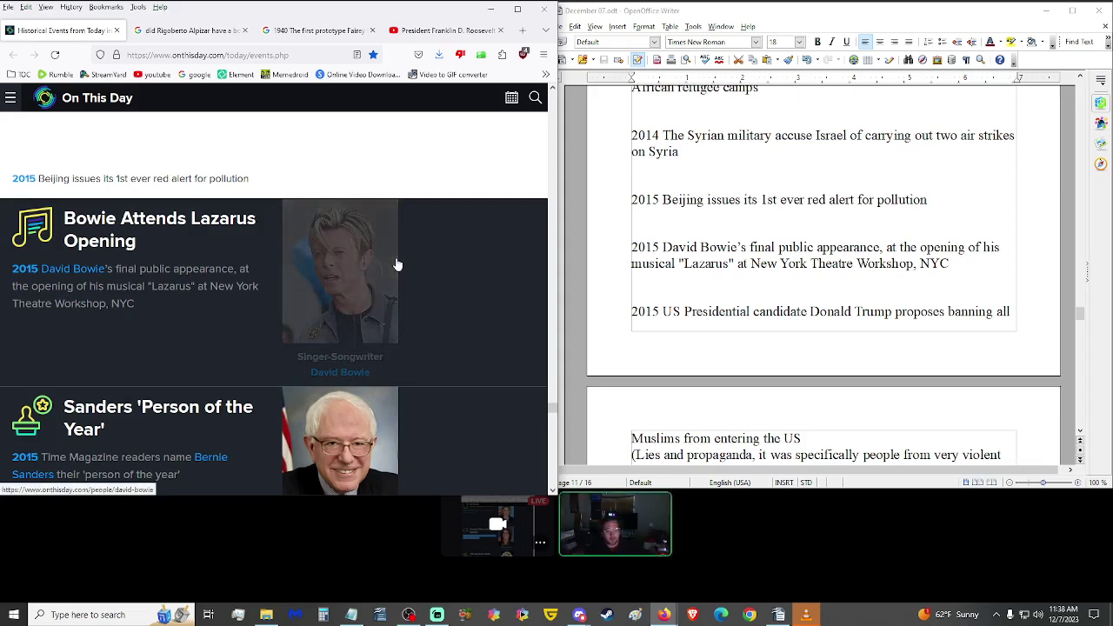
Step: Highlight the 2015 Donald Trump ban proposal wording on the web page and compare it with the document's entry and bracketed note
{"action": "scroll", "coordinate": [484, 318], "scroll_direction": "down", "scroll_amount": 3}
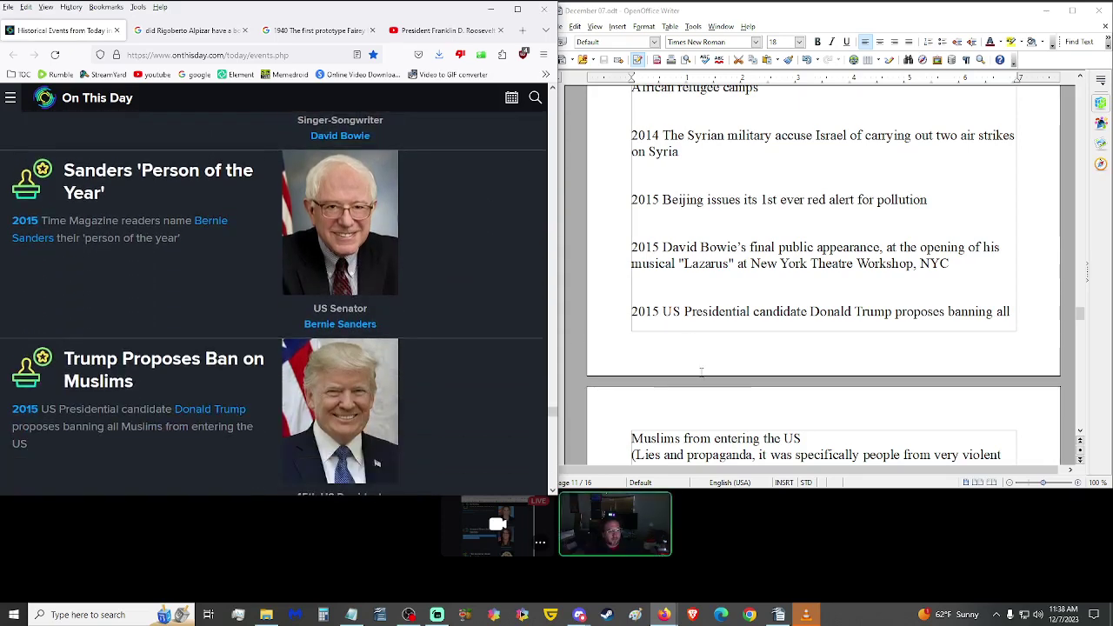
{"action": "scroll", "coordinate": [700, 372], "scroll_direction": "down", "scroll_amount": 1}
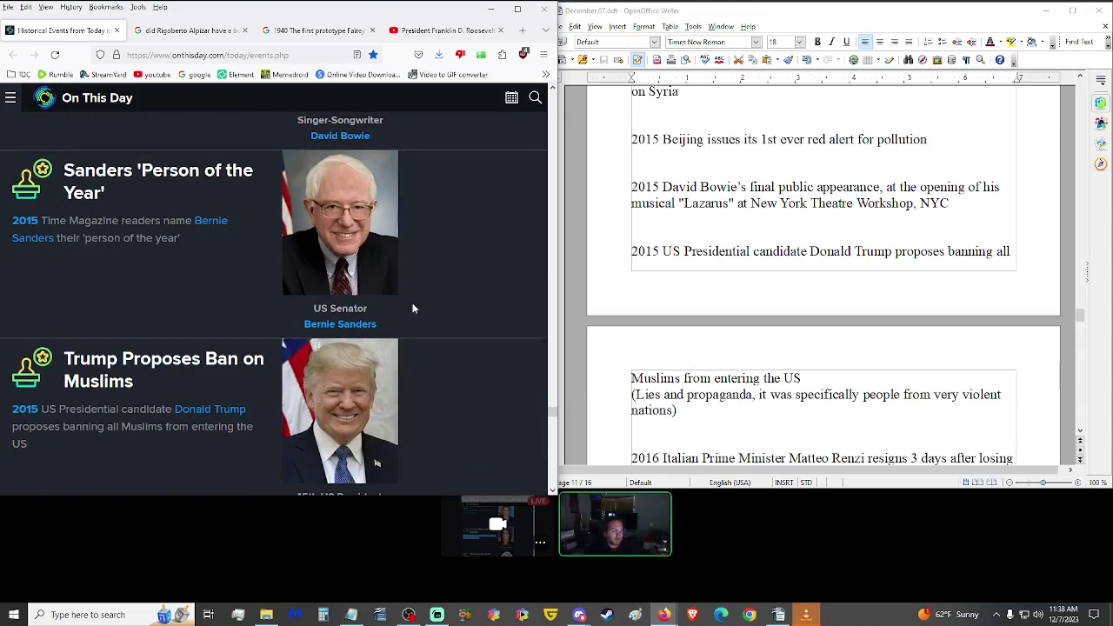
{"action": "scroll", "coordinate": [101, 344], "scroll_direction": "down", "scroll_amount": 2}
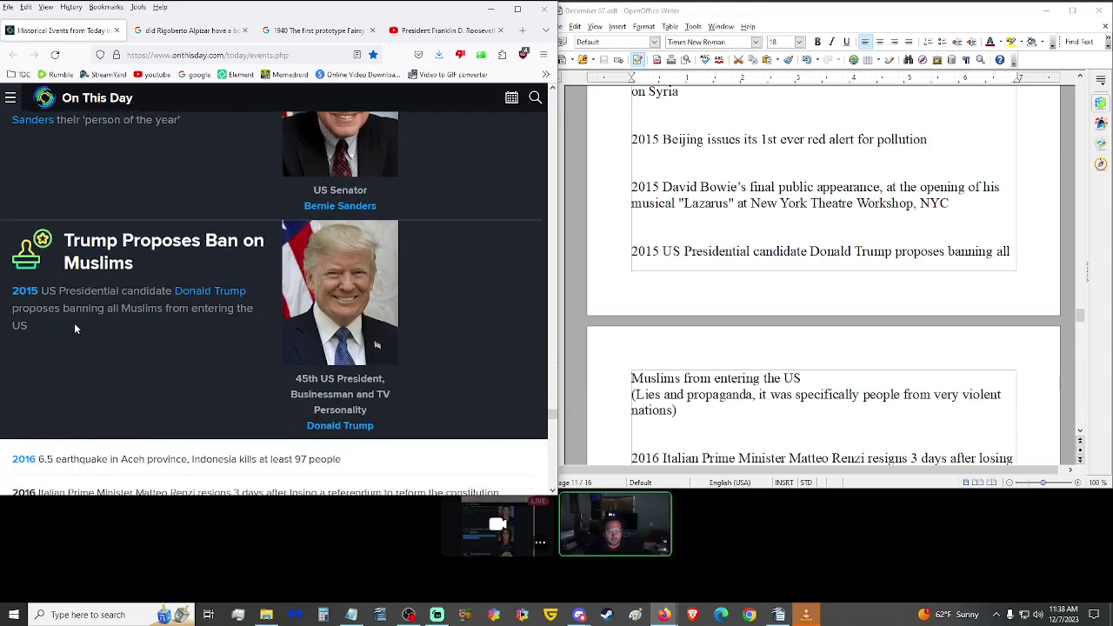
{"action": "left_click_drag", "start_coordinate": [29, 325], "coordinate": [121, 308]}
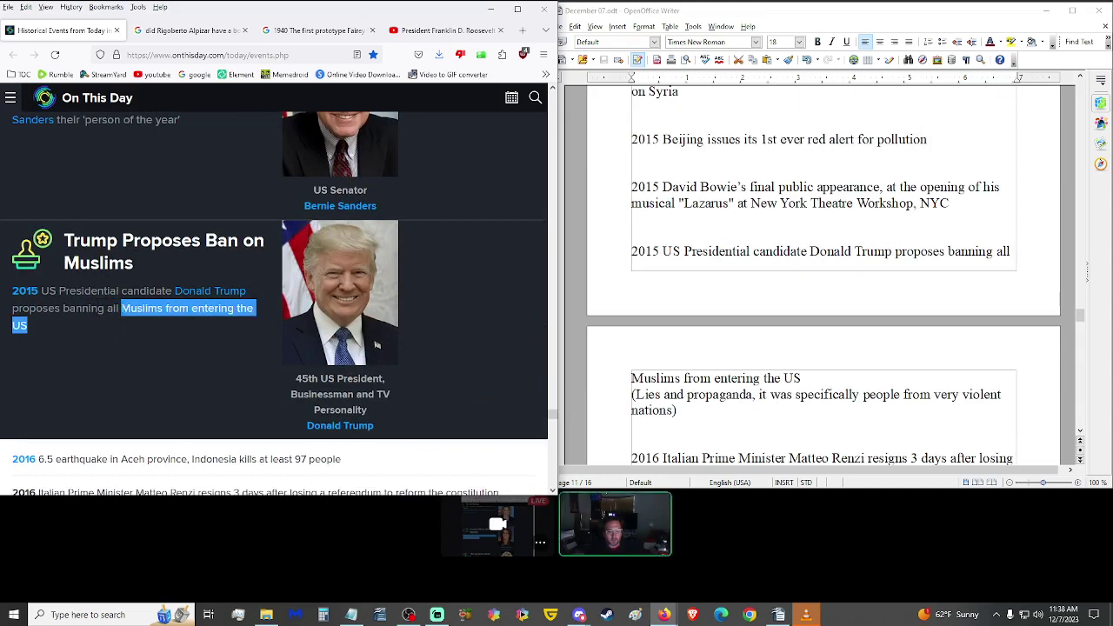
{"action": "left_click", "coordinate": [650, 396]}
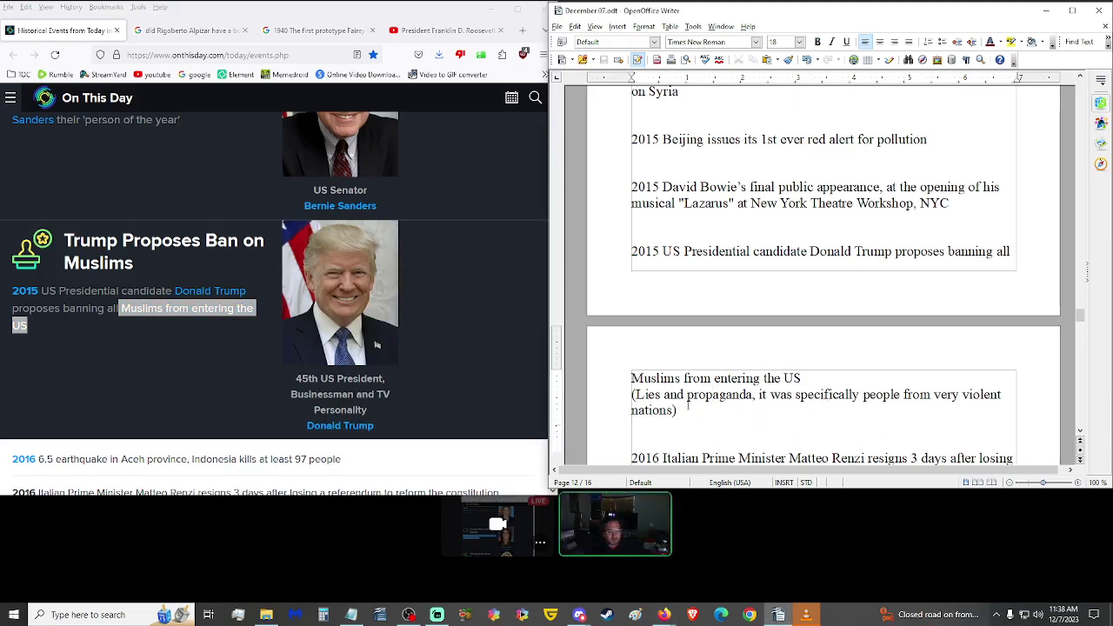
{"action": "left_click", "coordinate": [239, 364]}
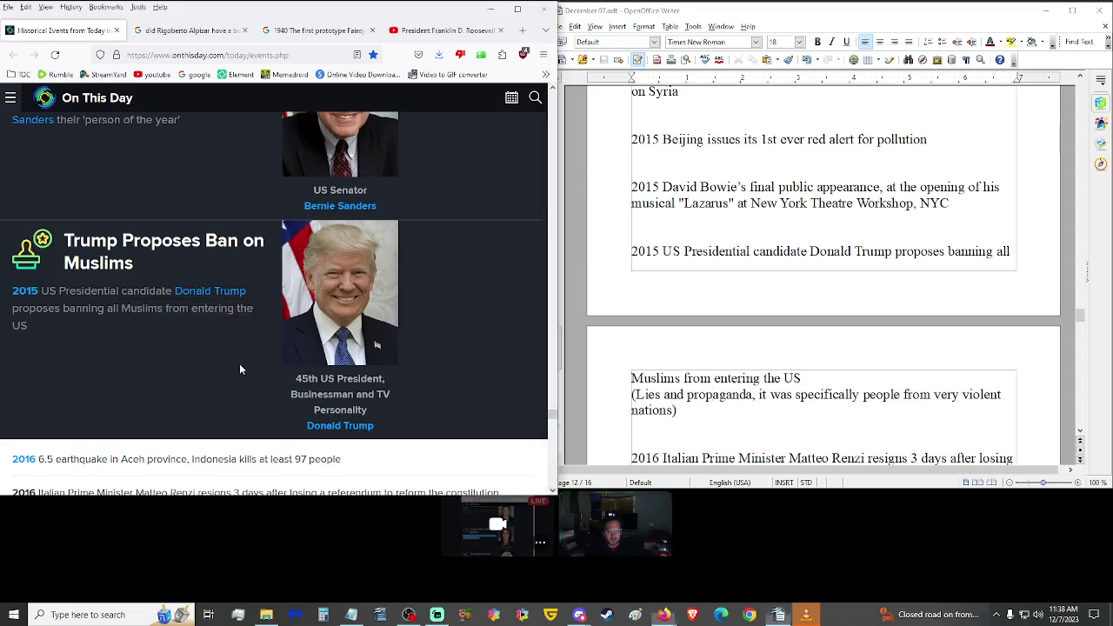
{"action": "left_click_drag", "start_coordinate": [165, 308], "coordinate": [62, 308]}
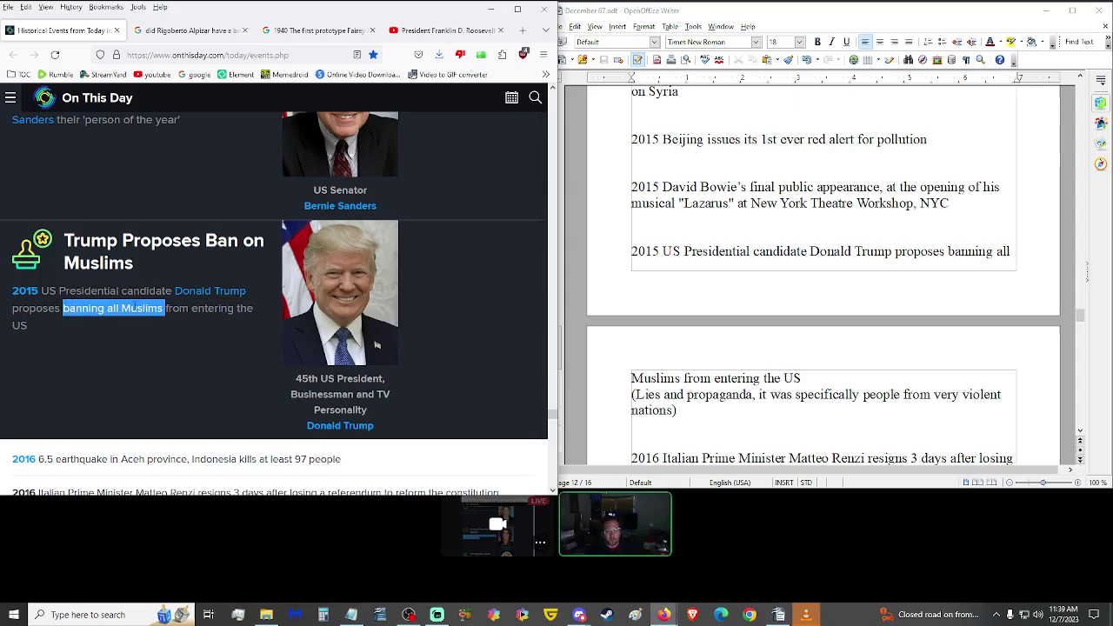
{"action": "left_click_drag", "start_coordinate": [127, 327], "coordinate": [41, 290]}
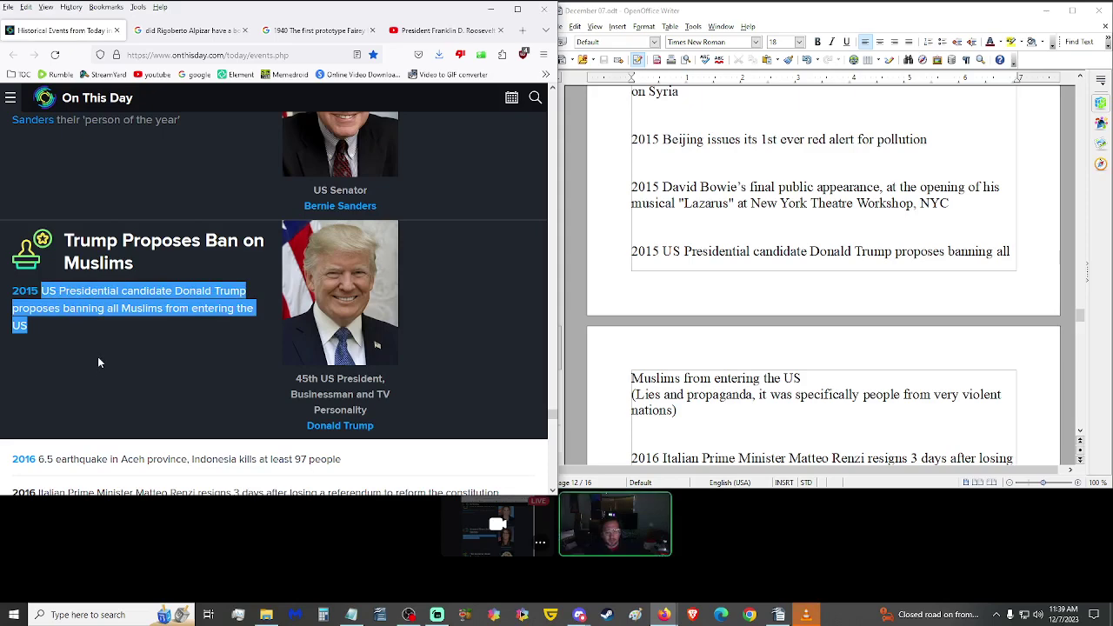
{"action": "left_click", "coordinate": [85, 335]}
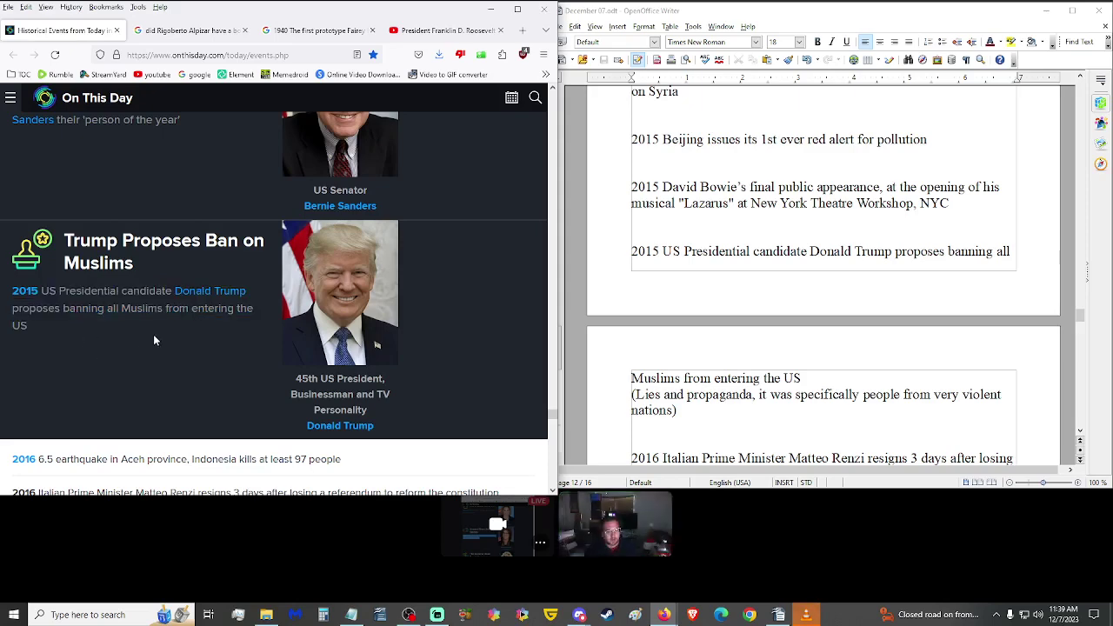
Step: Look through the 2016 and 2017 entries on the web page and highlight the 2015 Donald Trump entry's text again
{"action": "scroll", "coordinate": [153, 334], "scroll_direction": "down", "scroll_amount": 2}
{"action": "scroll", "coordinate": [265, 386], "scroll_direction": "down", "scroll_amount": 4}
{"action": "scroll", "coordinate": [686, 417], "scroll_direction": "down", "scroll_amount": 2}
{"action": "scroll", "coordinate": [686, 417], "scroll_direction": "down", "scroll_amount": 1}
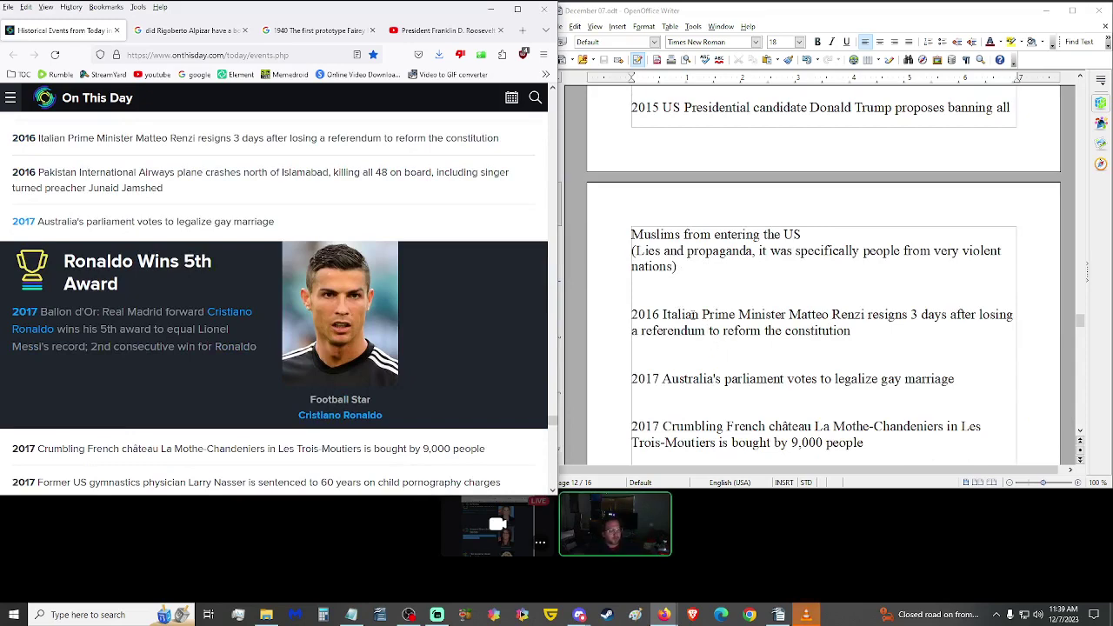
{"action": "scroll", "coordinate": [249, 327], "scroll_direction": "up", "scroll_amount": 5}
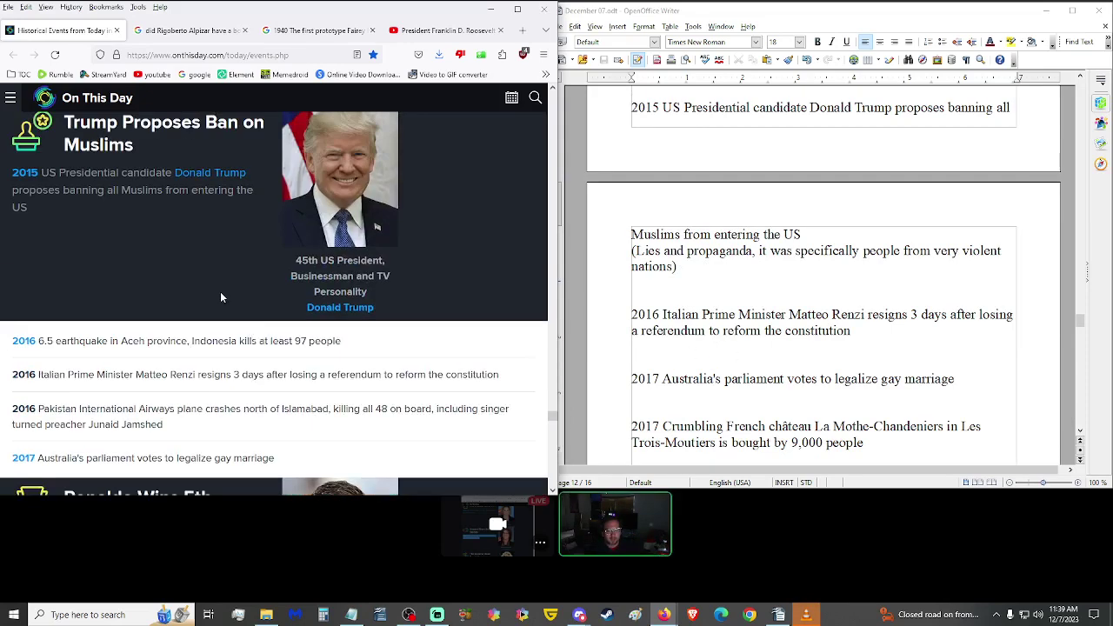
{"action": "scroll", "coordinate": [220, 297], "scroll_direction": "up", "scroll_amount": 1}
{"action": "left_click_drag", "start_coordinate": [125, 265], "coordinate": [78, 204]}
Step: Compare the 2016 Matteo Renzi resignation and 2017 Australian gay marriage vote entries on the web page with the document
{"action": "scroll", "coordinate": [161, 333], "scroll_direction": "down", "scroll_amount": 4}
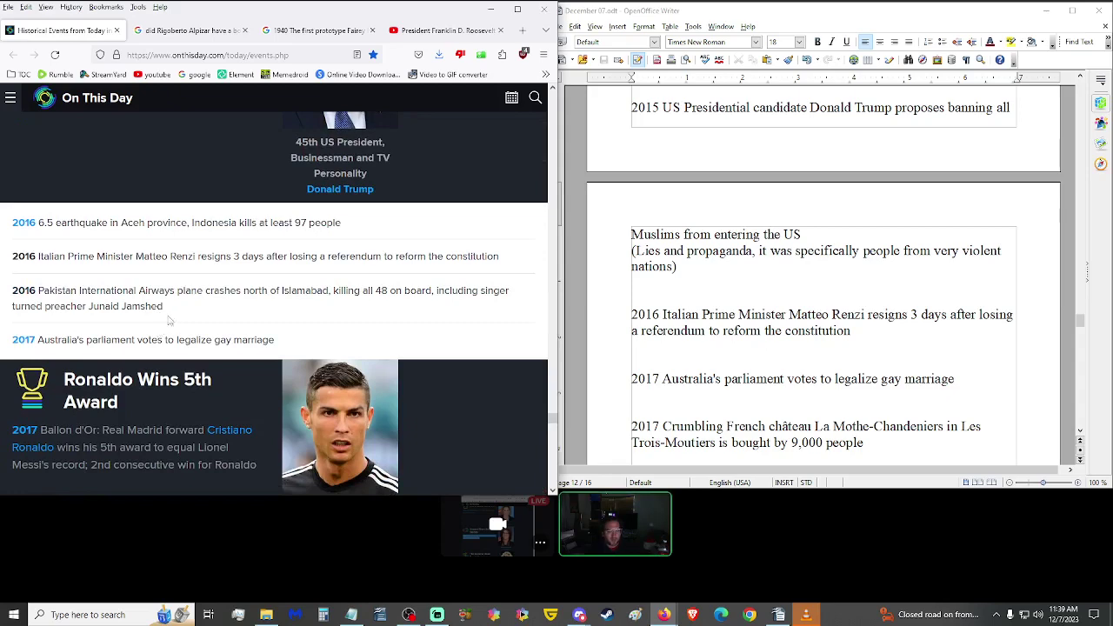
{"action": "scroll", "coordinate": [177, 317], "scroll_direction": "up", "scroll_amount": 1}
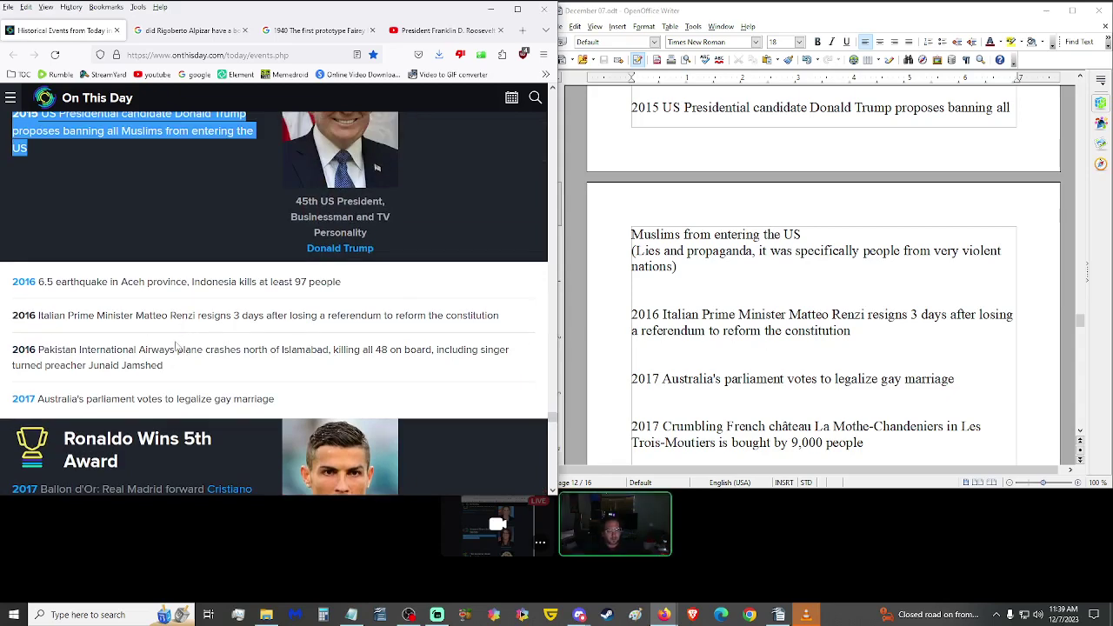
{"action": "scroll", "coordinate": [177, 345], "scroll_direction": "down", "scroll_amount": 3}
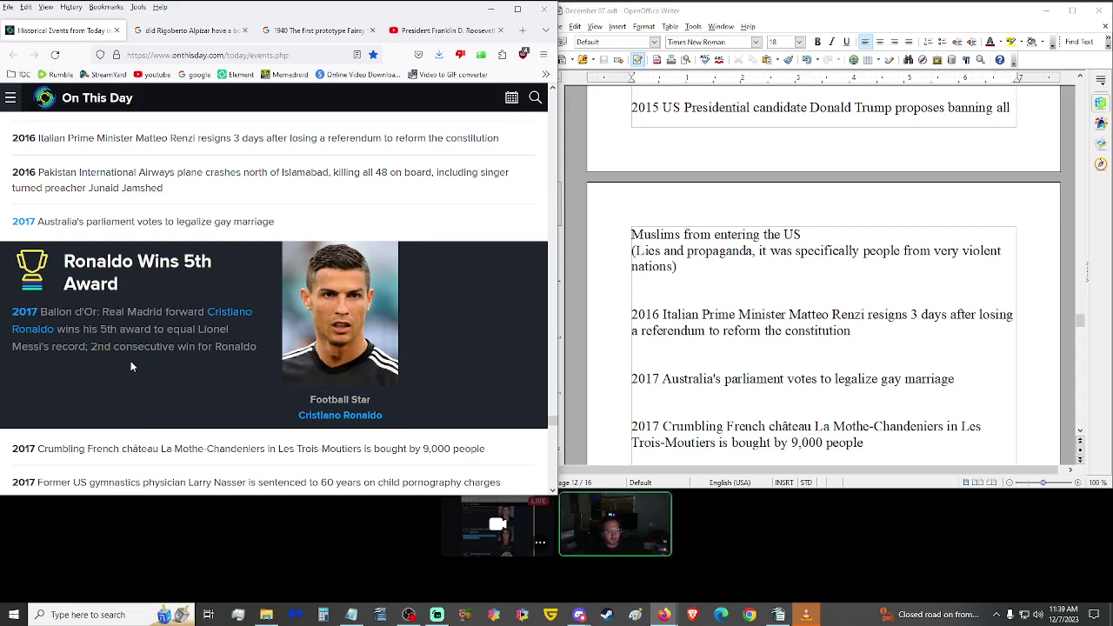
{"action": "scroll", "coordinate": [131, 366], "scroll_direction": "up", "scroll_amount": 1}
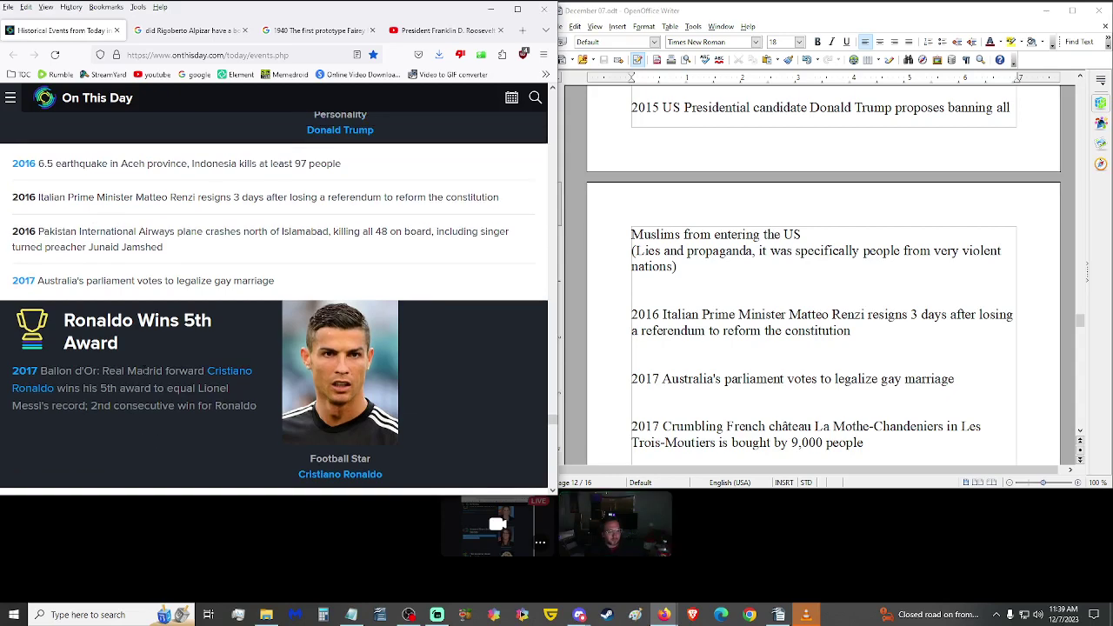
{"action": "left_click", "coordinate": [718, 360]}
{"action": "scroll", "coordinate": [771, 311], "scroll_direction": "down", "scroll_amount": 1}
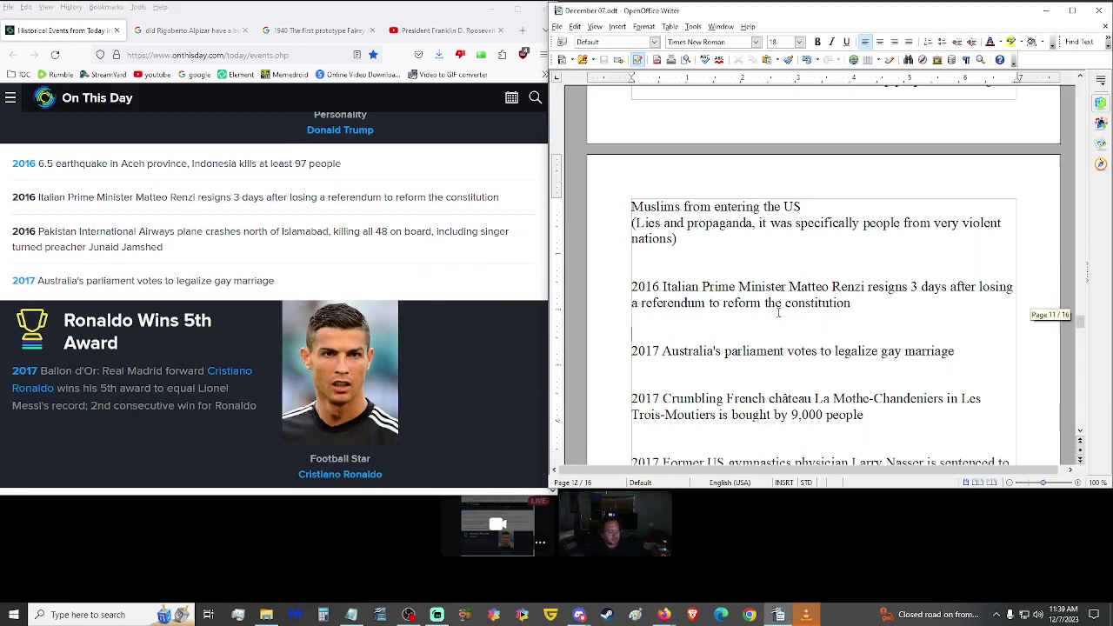
{"action": "left_click", "coordinate": [678, 339]}
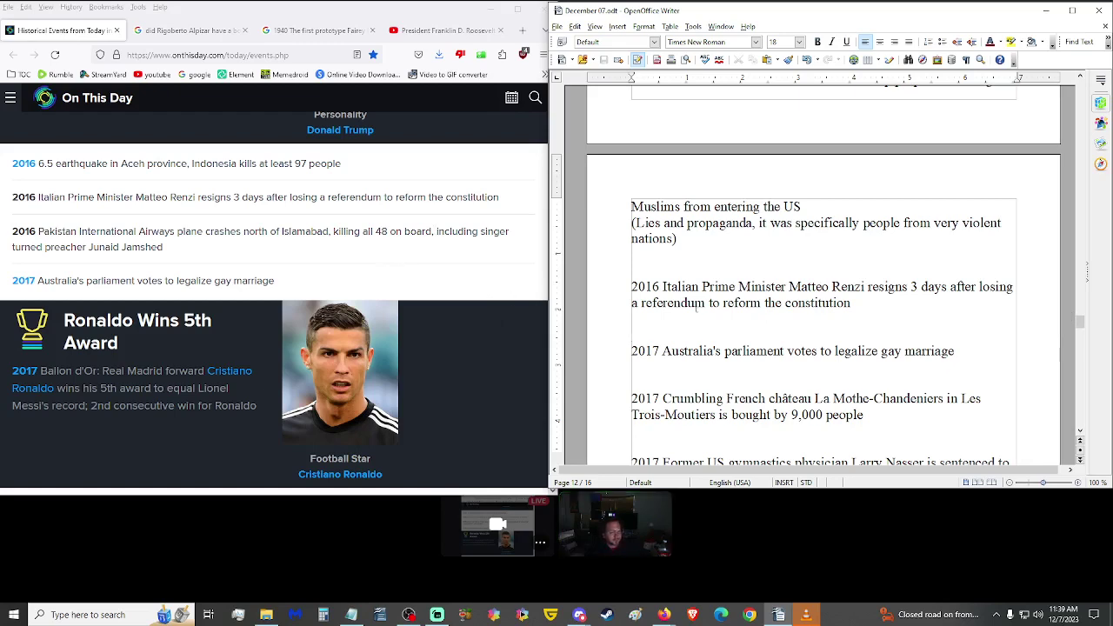
Step: Search Google for "French château La Mothe-Chandeniers", copied from the document's 2017 crumbling château entry
{"action": "scroll", "coordinate": [711, 323], "scroll_direction": "down", "scroll_amount": 1}
{"action": "scroll", "coordinate": [472, 282], "scroll_direction": "down", "scroll_amount": 3}
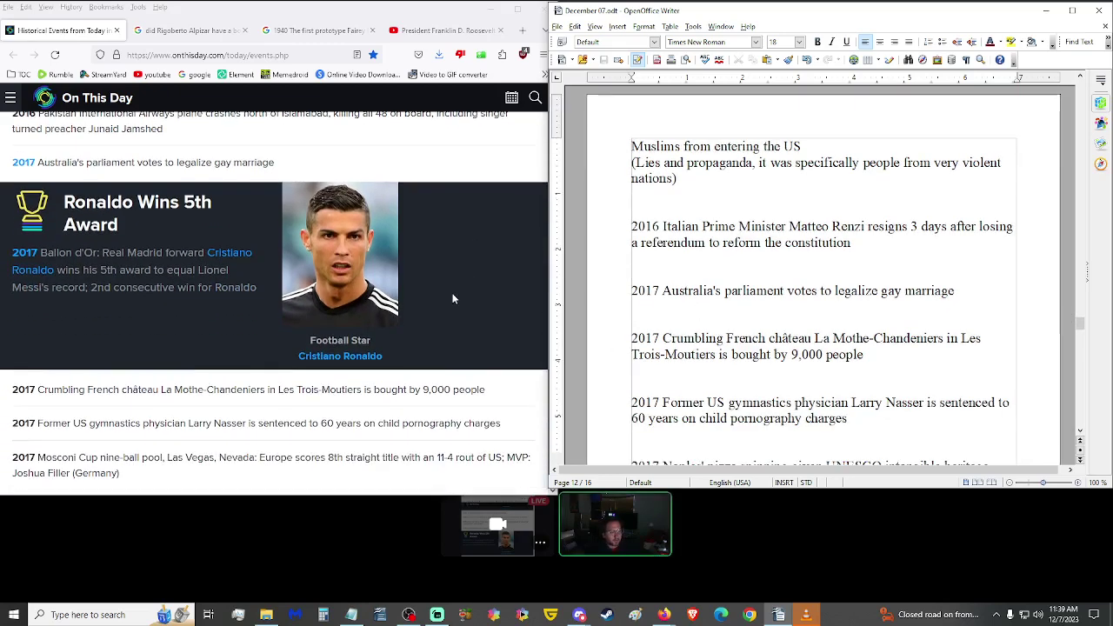
{"action": "scroll", "coordinate": [446, 319], "scroll_direction": "down", "scroll_amount": 1}
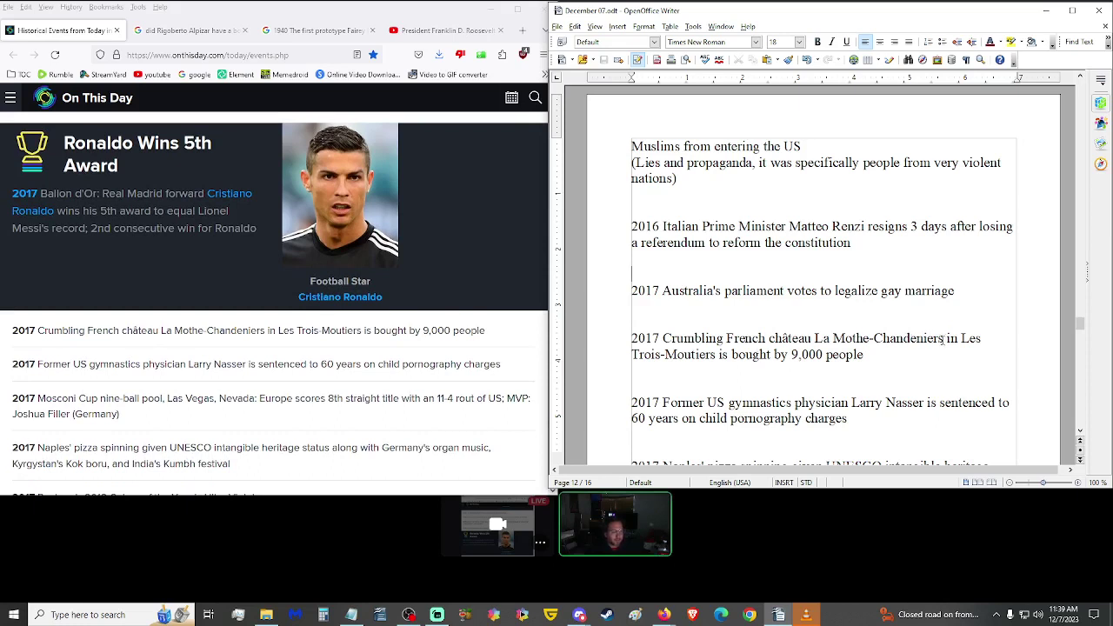
{"action": "left_click_drag", "start_coordinate": [944, 339], "coordinate": [718, 339]}
{"action": "key", "text": "ctrl+c"}
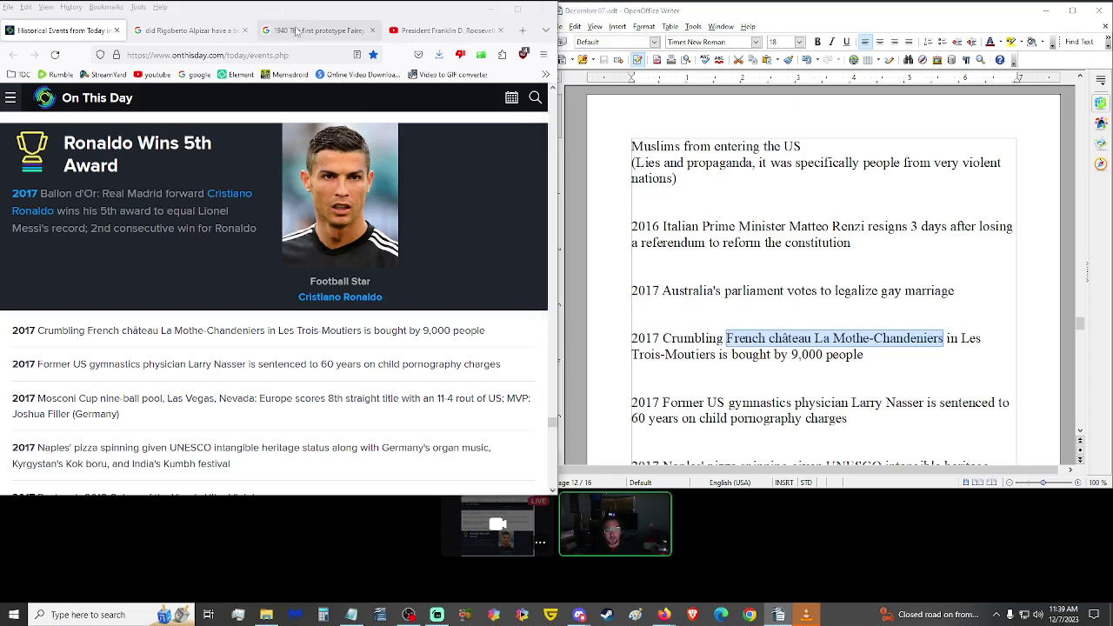
{"action": "left_click", "coordinate": [295, 31]}
{"action": "left_click", "coordinate": [91, 99]}
{"action": "key", "text": "ctrl+a"}
{"action": "key", "text": "ctrl+v"}
{"action": "key", "text": "Return"}
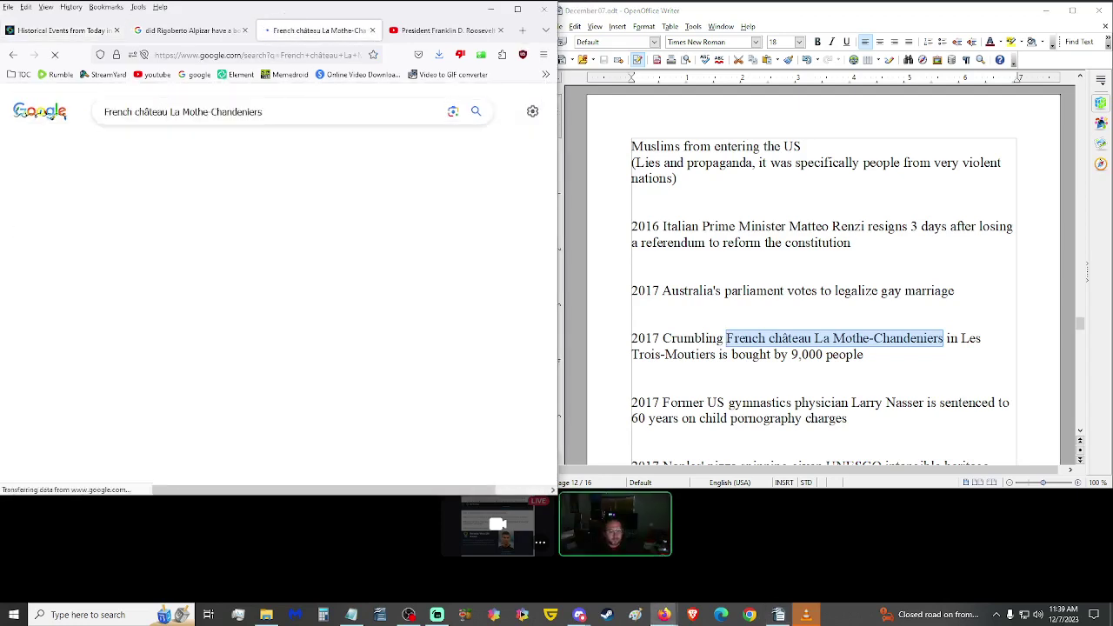
Step: Look through the château image results in an enlarged browser window, previewing the Wikipedia, Guardian, PR Newswire and Dartagnans pictures, and restore the window
{"action": "left_click", "coordinate": [78, 292]}
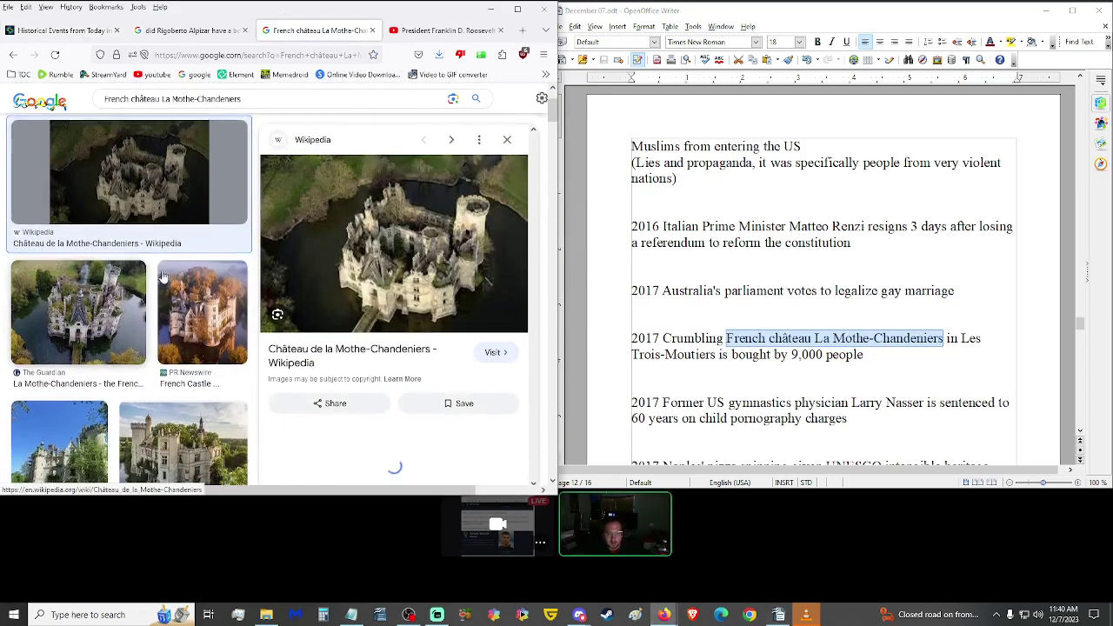
{"action": "left_click", "coordinate": [517, 11]}
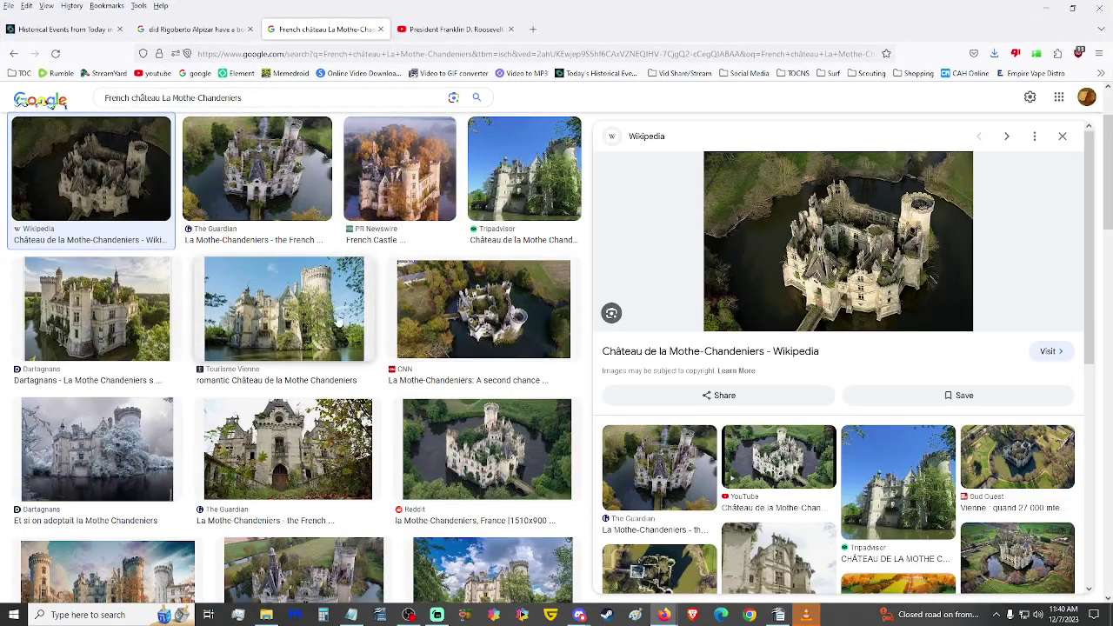
{"action": "left_click", "coordinate": [282, 203]}
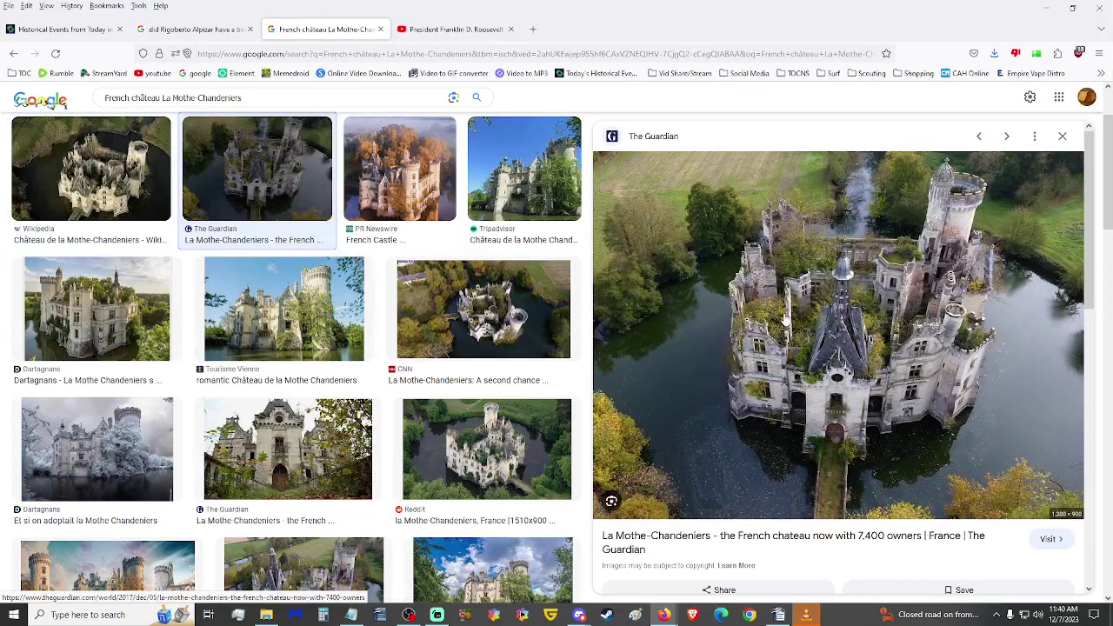
{"action": "left_click", "coordinate": [393, 192]}
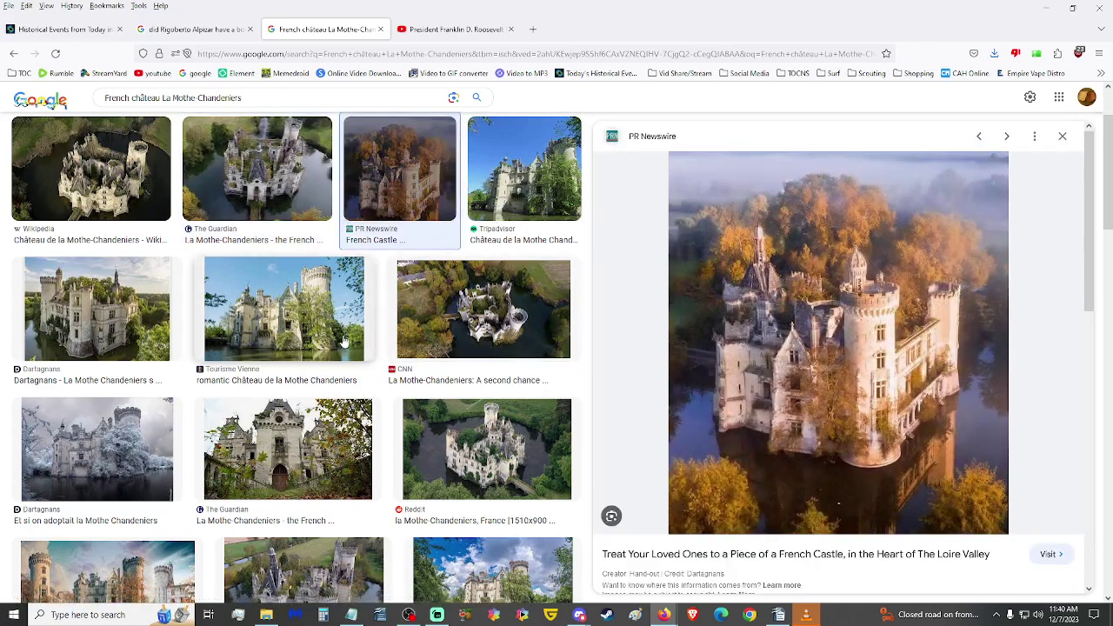
{"action": "left_click", "coordinate": [170, 412]}
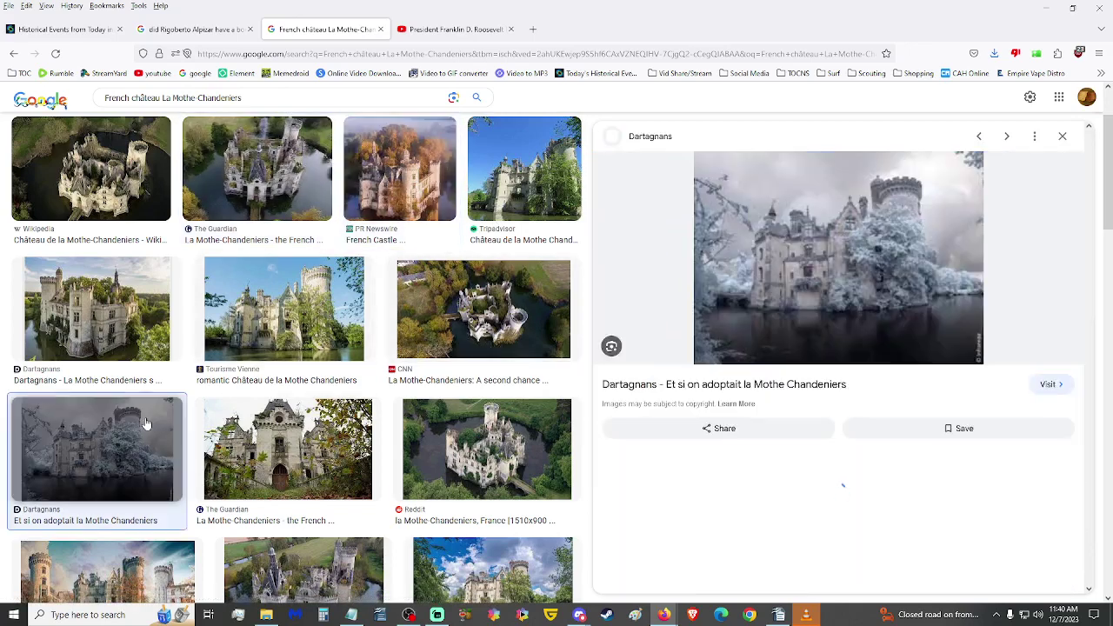
{"action": "left_click", "coordinate": [259, 304]}
{"action": "left_click", "coordinate": [295, 211]}
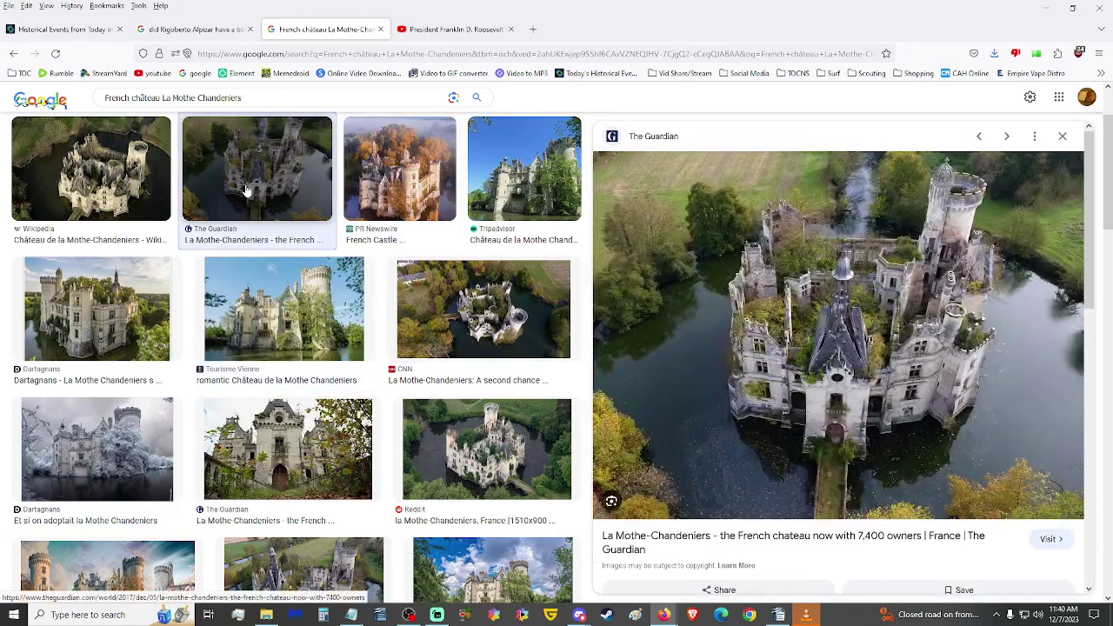
{"action": "left_click", "coordinate": [76, 174]}
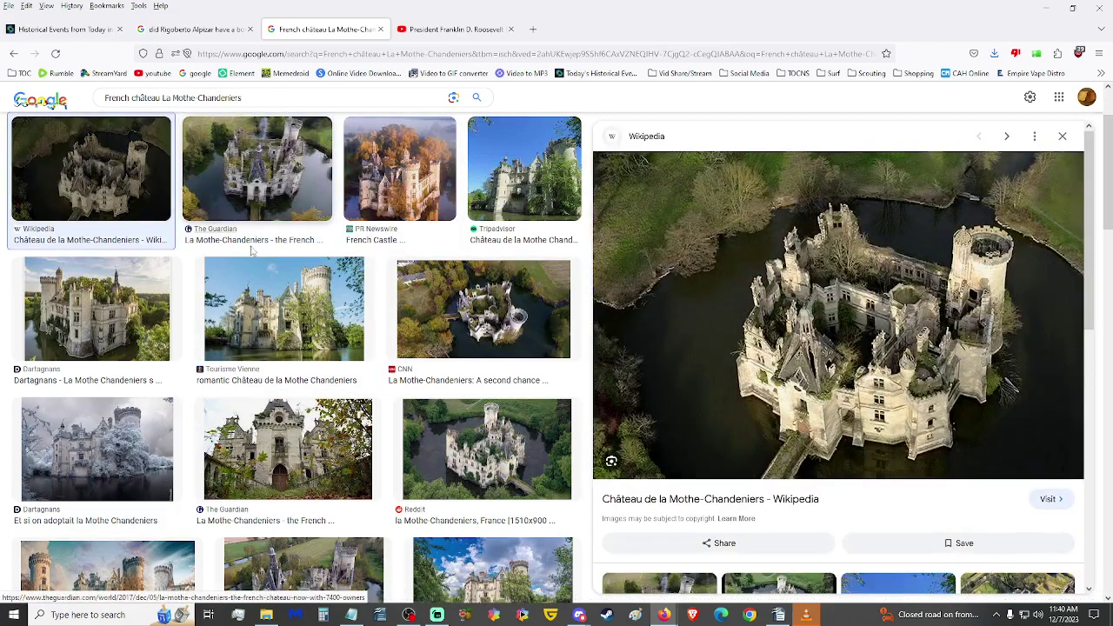
{"action": "double_click", "coordinate": [585, 20]}
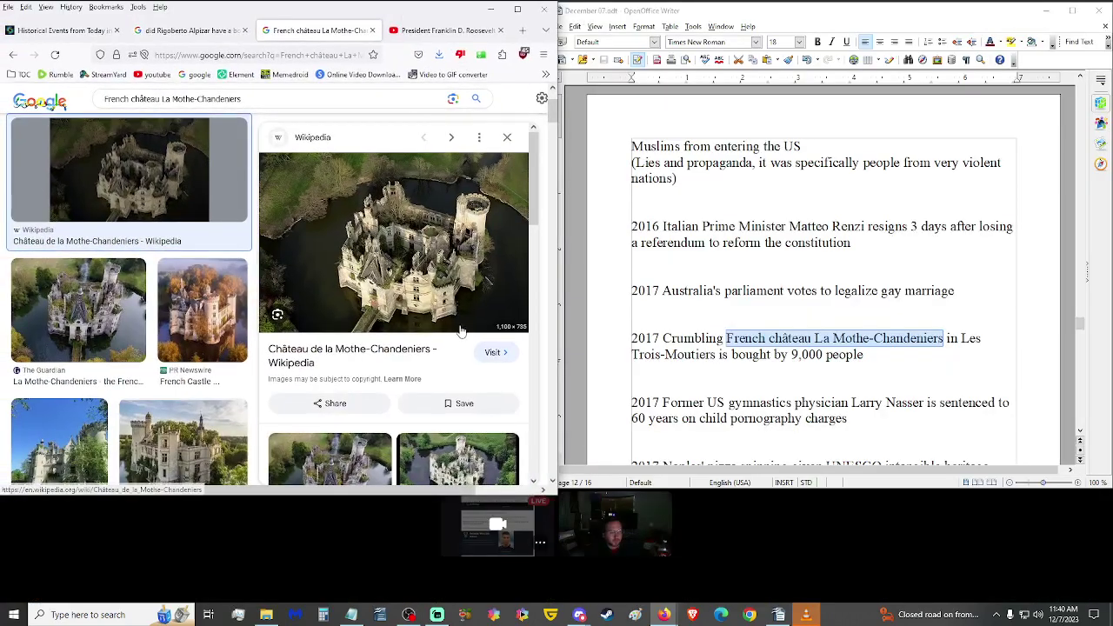
{"action": "scroll", "coordinate": [308, 311], "scroll_direction": "down", "scroll_amount": 2}
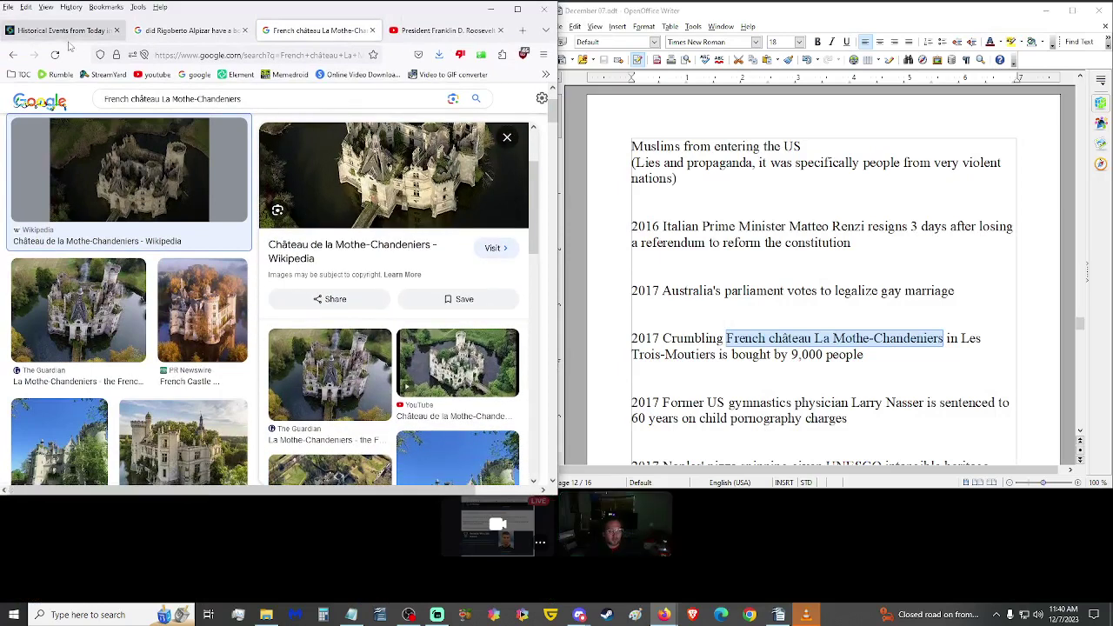
Step: Compare the remaining 2017 entries on the On This Day page with the document, highlighting the charge wording in the Larry Nasser entry
{"action": "left_click", "coordinate": [60, 32]}
{"action": "scroll", "coordinate": [336, 358], "scroll_direction": "down", "scroll_amount": 3}
{"action": "scroll", "coordinate": [661, 370], "scroll_direction": "down", "scroll_amount": 3}
{"action": "scroll", "coordinate": [660, 369], "scroll_direction": "down", "scroll_amount": 1}
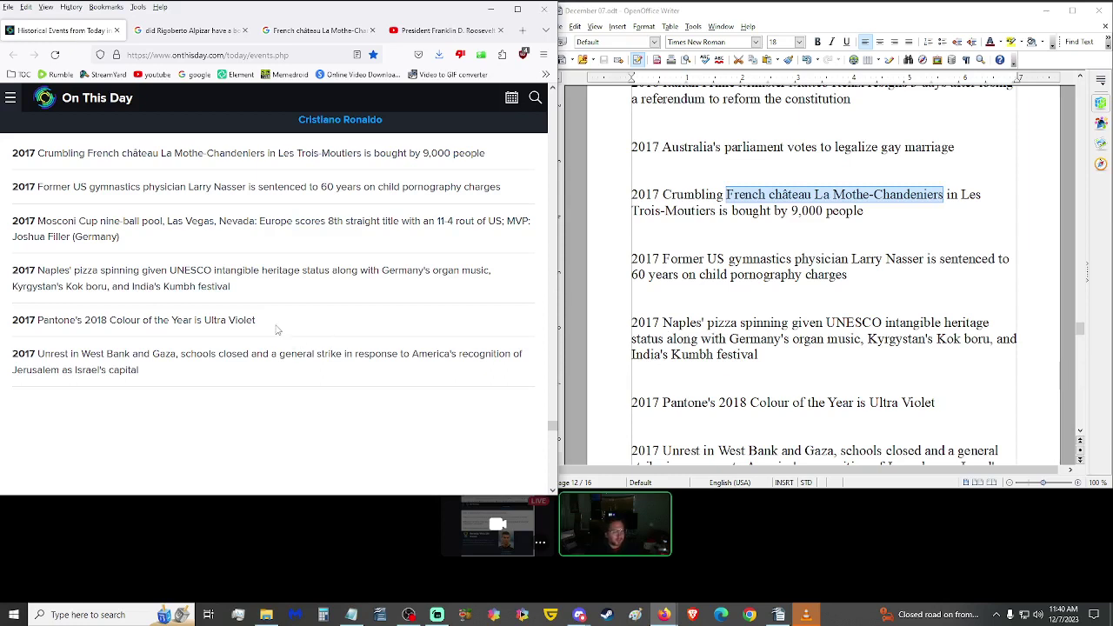
{"action": "left_click_drag", "start_coordinate": [700, 275], "coordinate": [805, 274]}
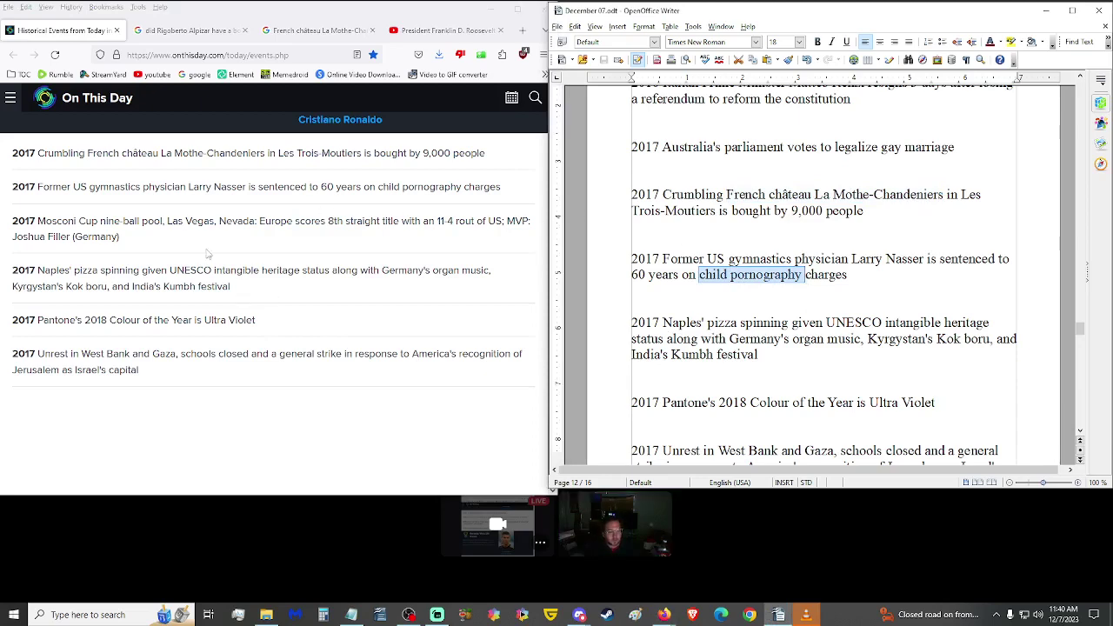
{"action": "scroll", "coordinate": [188, 315], "scroll_direction": "down", "scroll_amount": 3}
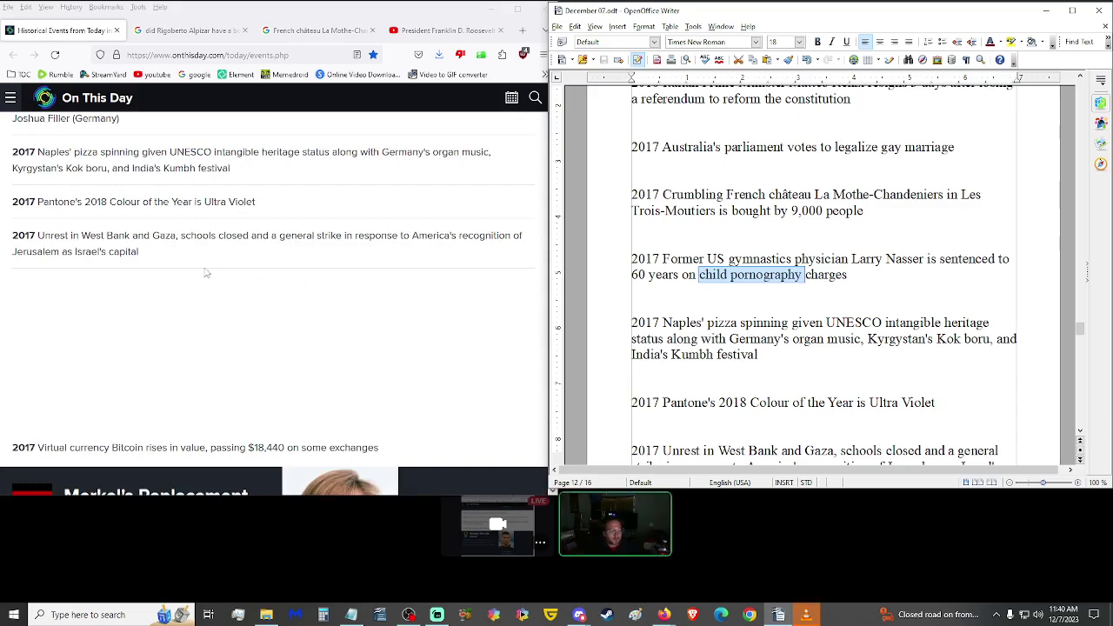
{"action": "left_click", "coordinate": [148, 283]}
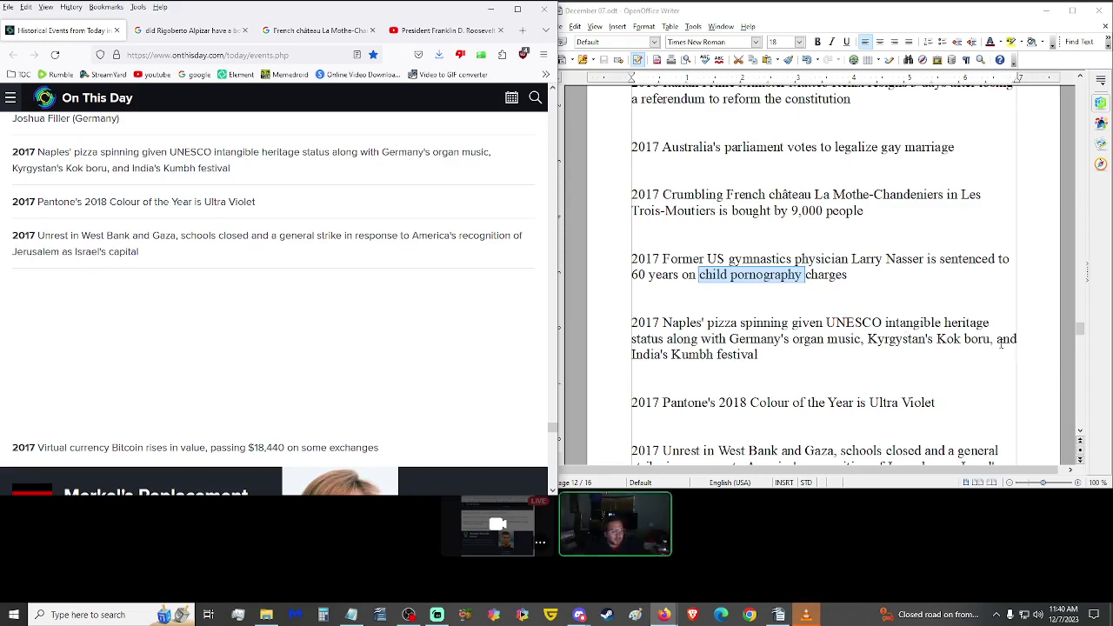
Step: Search Google for "Kyrgystan's Kok boru," copied from the document's 2017 UNESCO intangible heritage entry
{"action": "left_click_drag", "start_coordinate": [991, 339], "coordinate": [866, 343]}
{"action": "key", "text": "ctrl+c"}
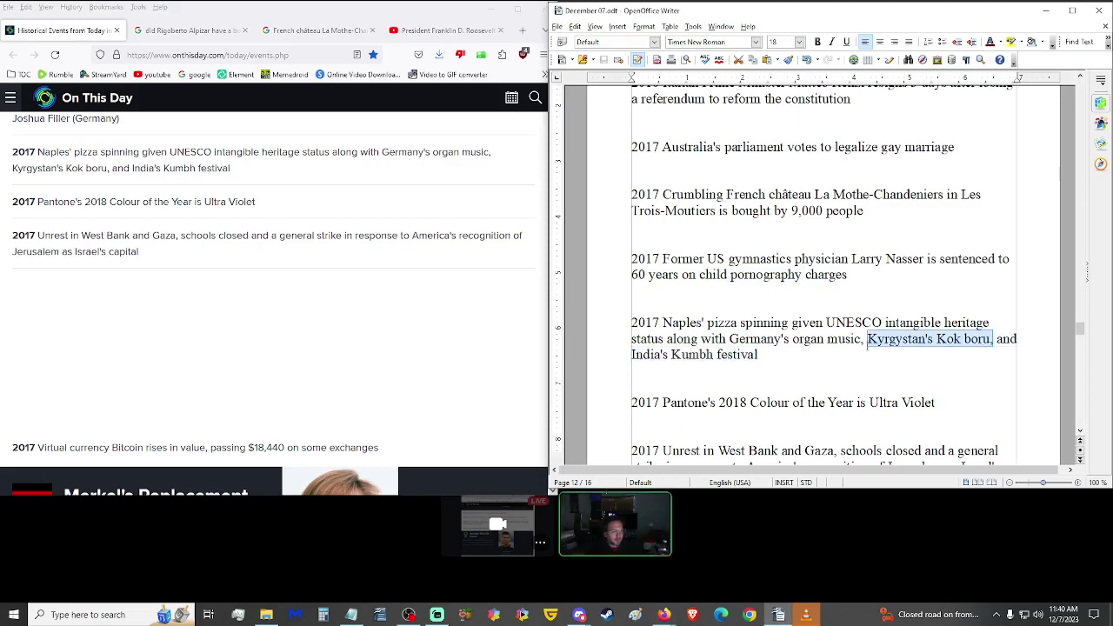
{"action": "left_click", "coordinate": [192, 30]}
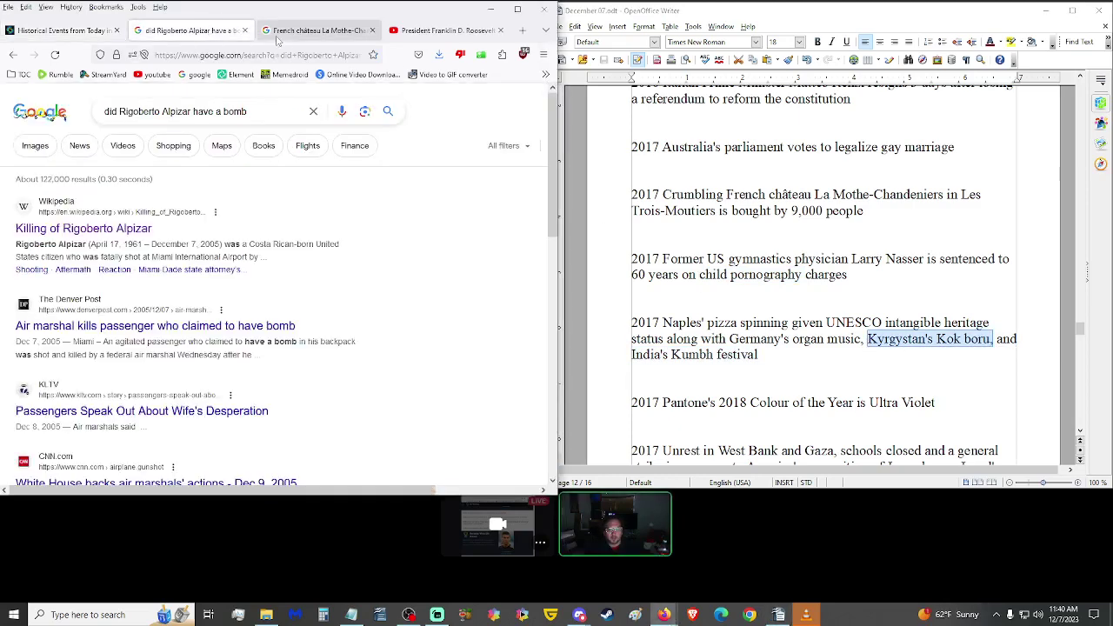
{"action": "left_click", "coordinate": [276, 35]}
{"action": "left_click", "coordinate": [217, 98]}
{"action": "key", "text": "ctrl+a"}
{"action": "key", "text": "ctrl+v"}
{"action": "key", "text": "Return"}
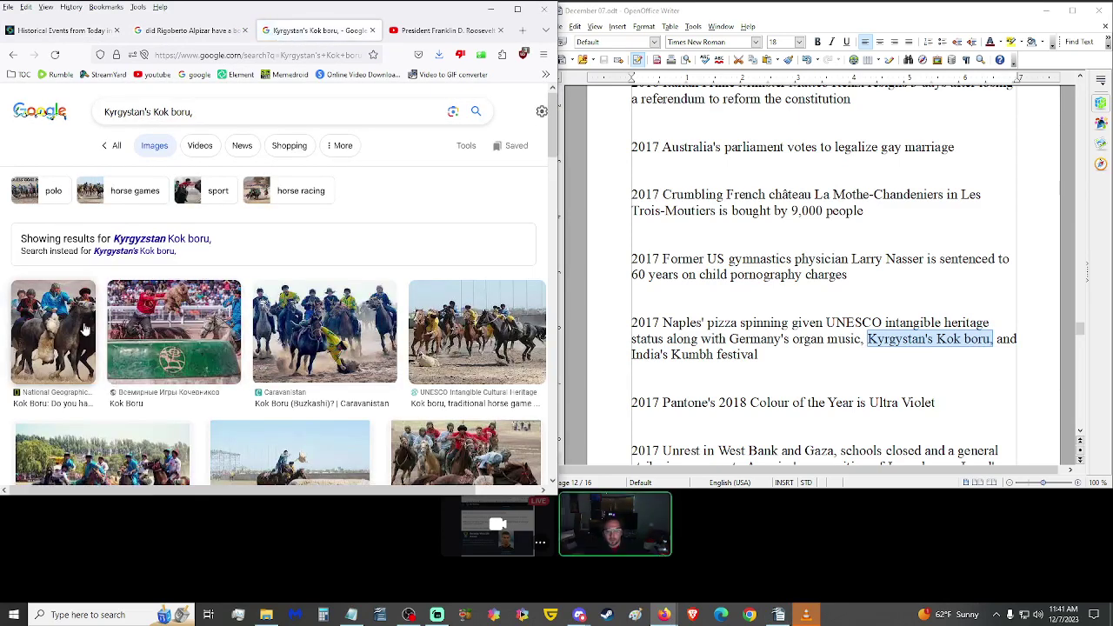
Step: Preview a Kok Boru image, open UNESCO's horse game video in a new tab from all results, and expand the "What is a kok boru?" answer
{"action": "left_click", "coordinate": [143, 327]}
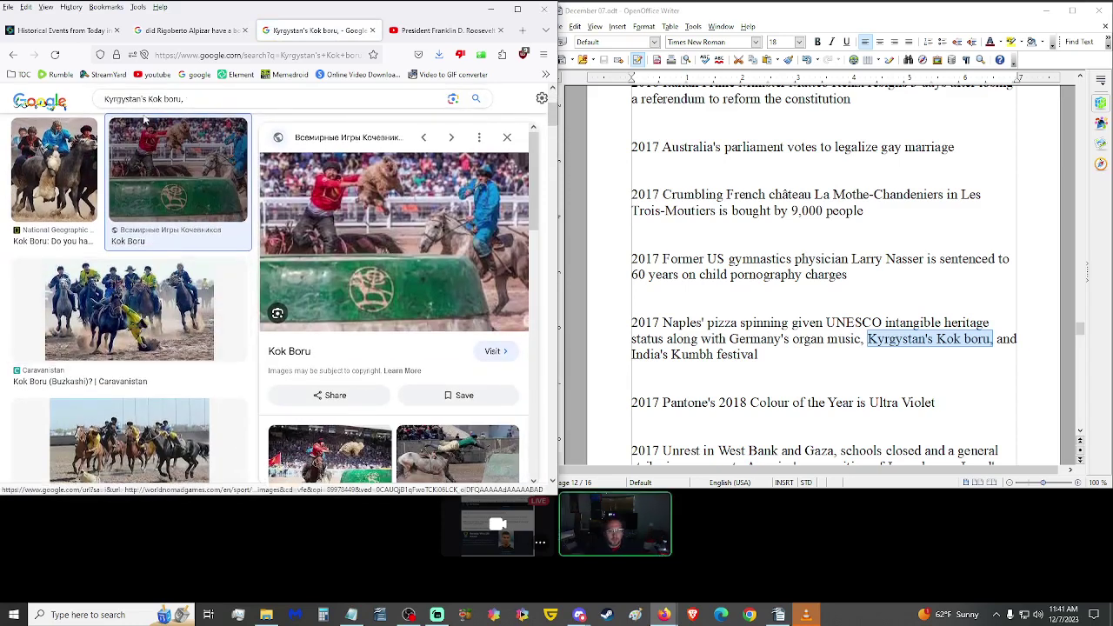
{"action": "scroll", "coordinate": [130, 172], "scroll_direction": "up", "scroll_amount": 2}
{"action": "left_click", "coordinate": [111, 145]}
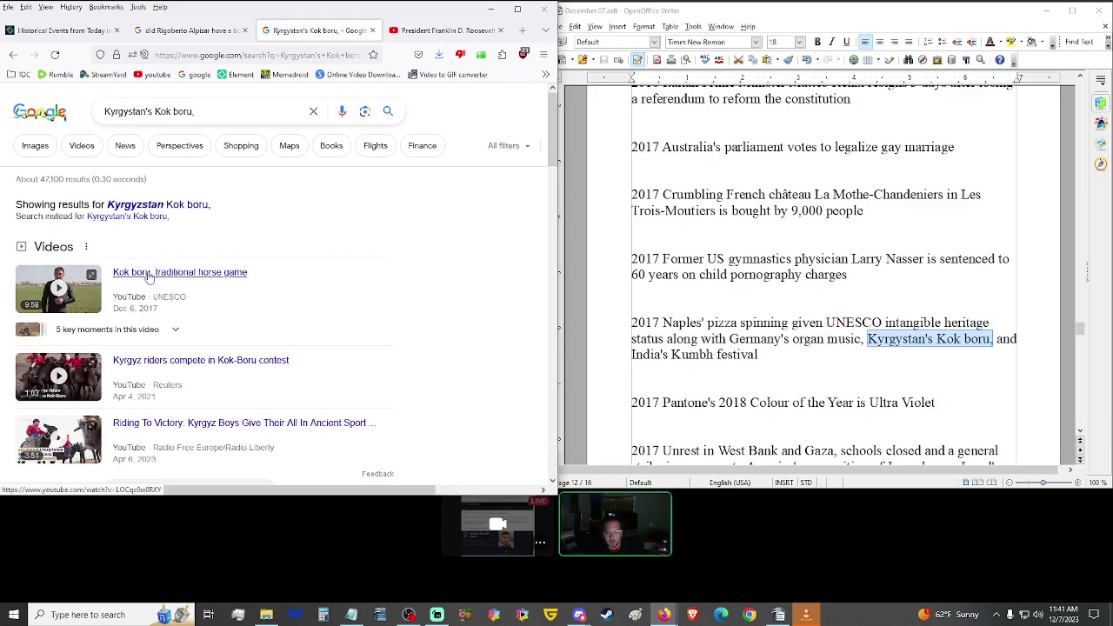
{"action": "middle_click", "coordinate": [183, 285]}
{"action": "scroll", "coordinate": [184, 287], "scroll_direction": "down", "scroll_amount": 3}
{"action": "left_click", "coordinate": [128, 263]}
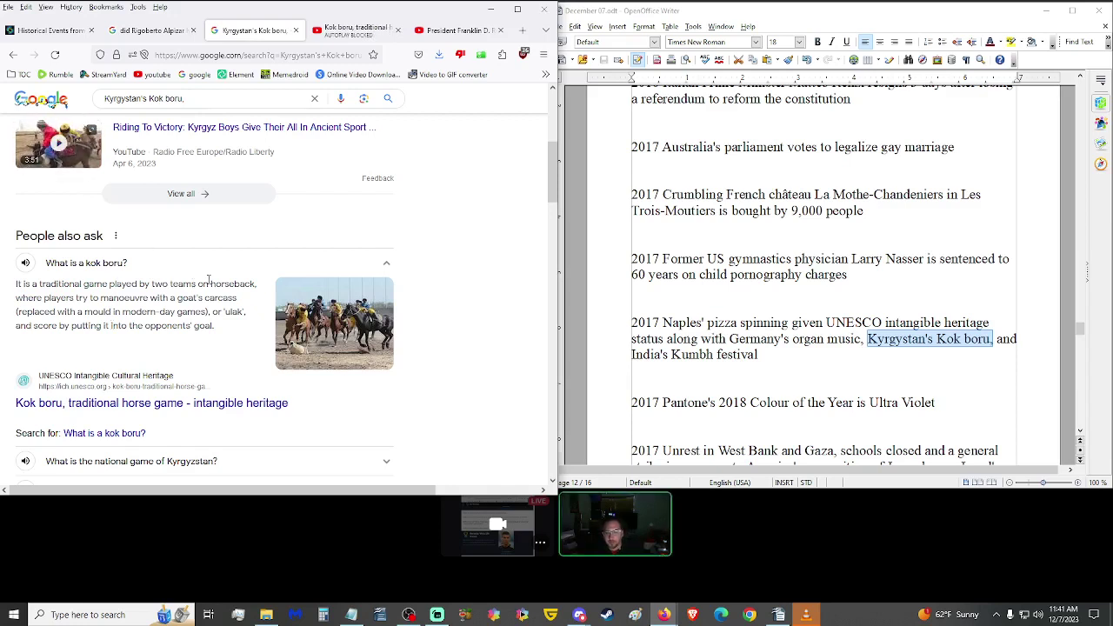
Step: Check the Kok boru video's page, close it, and look through the remaining search results about the game
{"action": "left_click", "coordinate": [352, 30]}
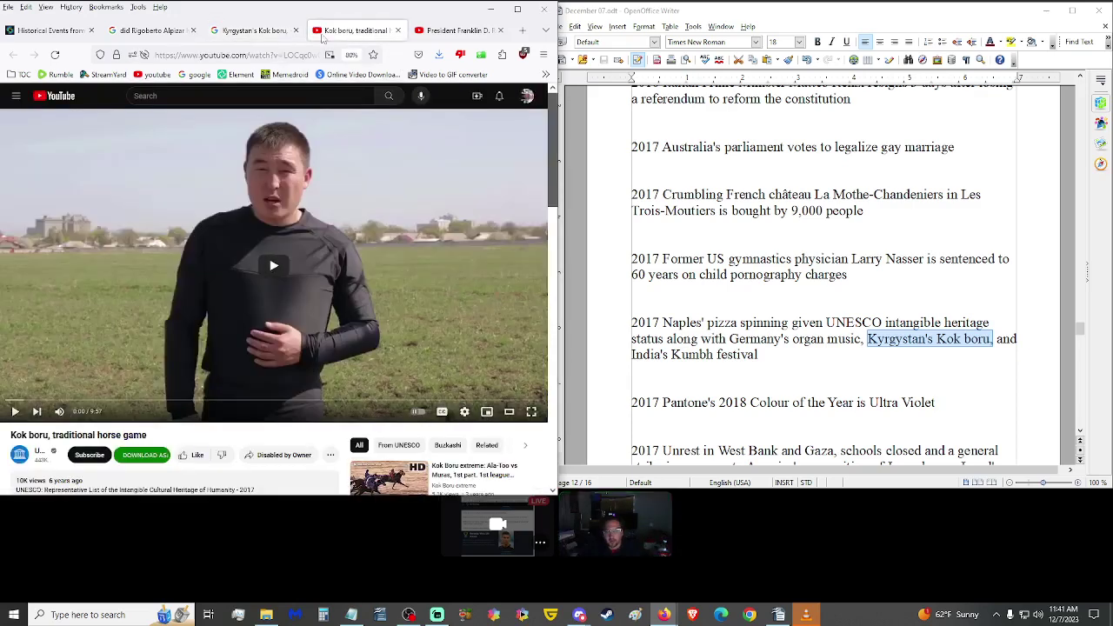
{"action": "middle_click", "coordinate": [324, 35]}
{"action": "scroll", "coordinate": [184, 337], "scroll_direction": "down", "scroll_amount": 3}
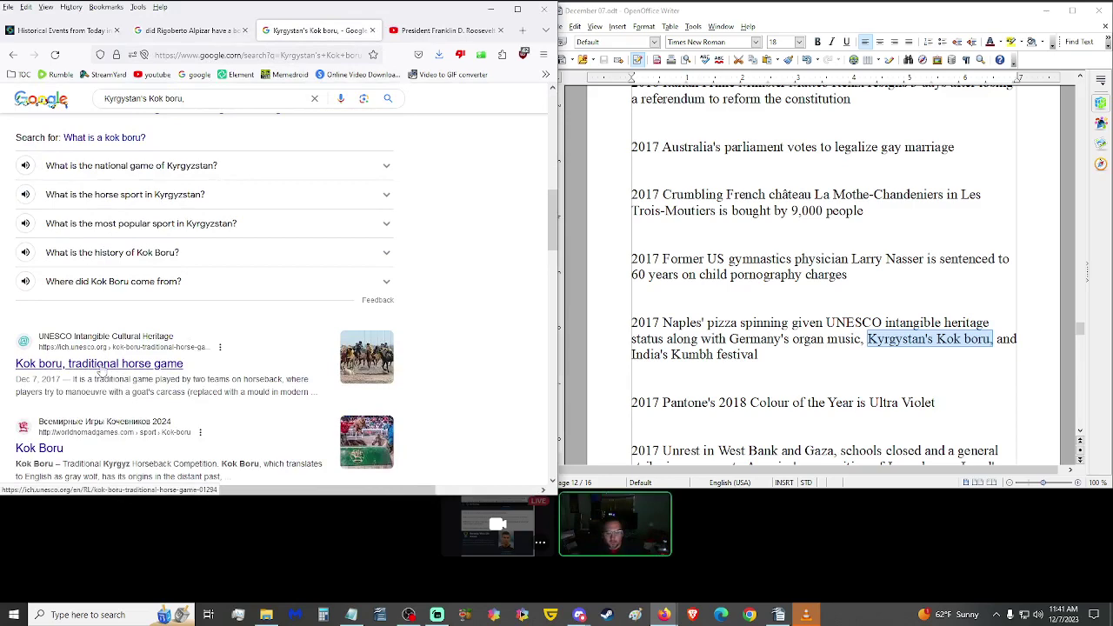
{"action": "scroll", "coordinate": [98, 369], "scroll_direction": "up", "scroll_amount": 2}
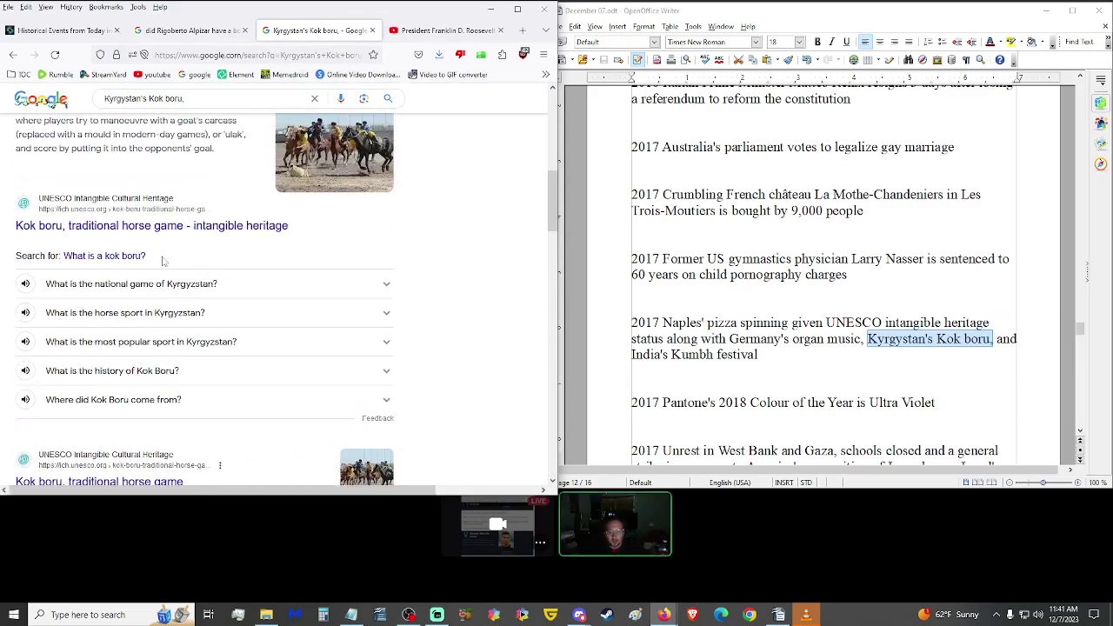
{"action": "scroll", "coordinate": [104, 257], "scroll_direction": "up", "scroll_amount": 3}
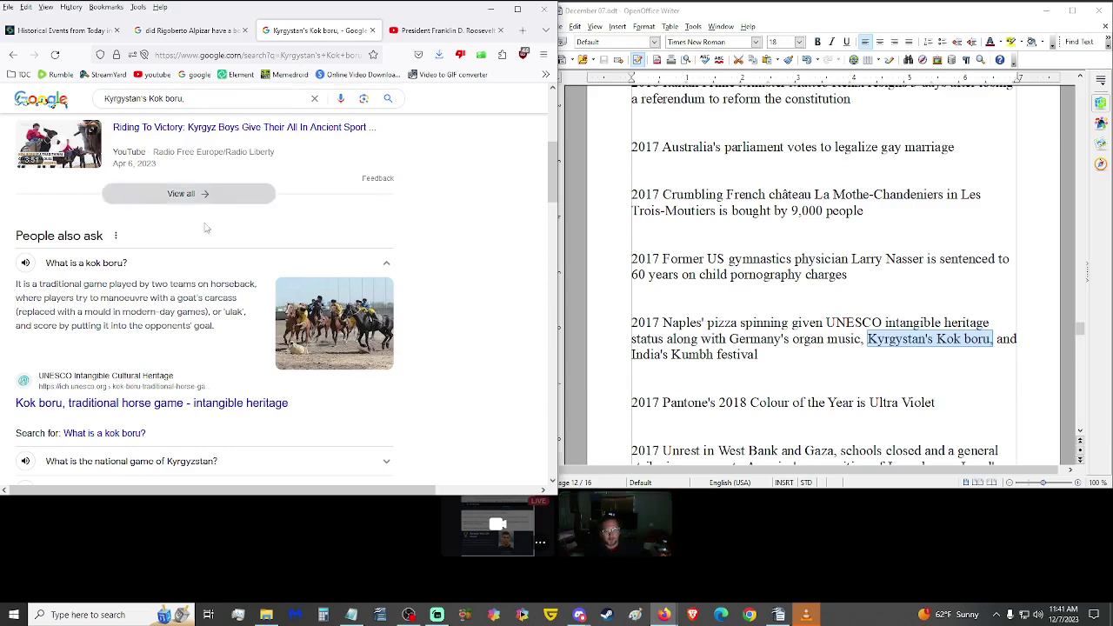
Step: Switch to the Notepad list of source links, add a "KOK BORU" line below the Rigoberto Alpizar link, and put the notes away
{"action": "key", "text": "alt+Tab"}
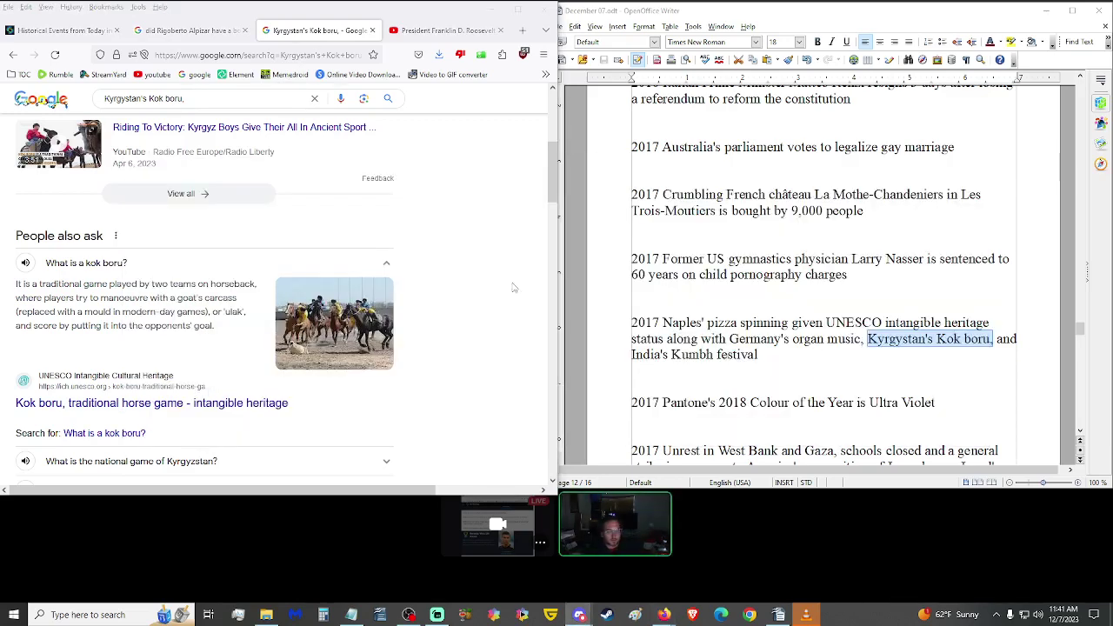
{"action": "left_click", "coordinate": [313, 252]}
{"action": "key", "text": "alt+Tab"}
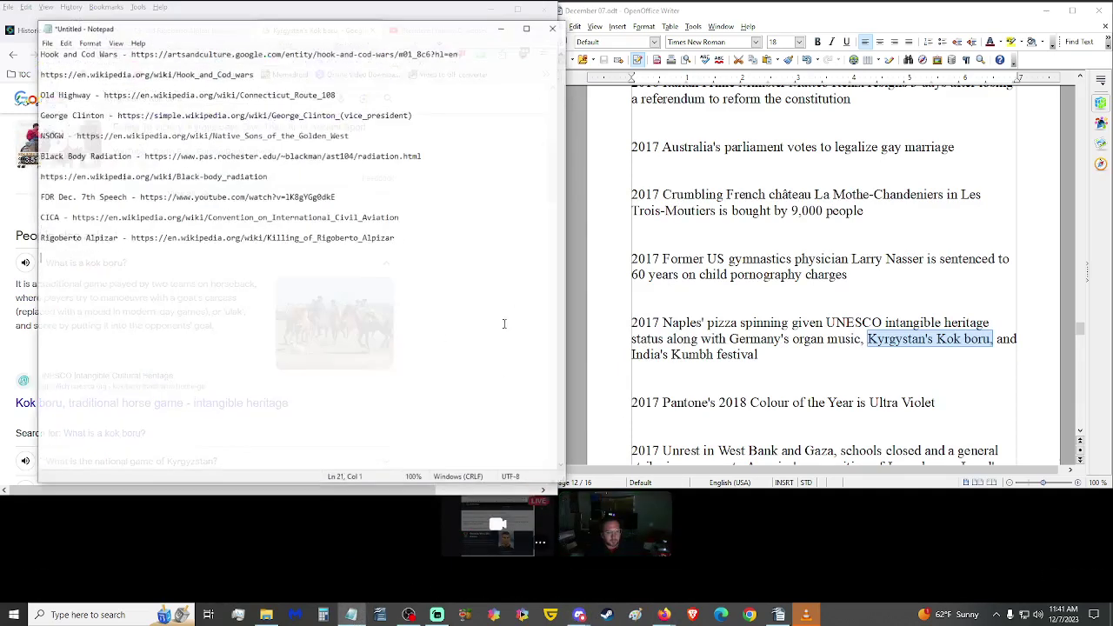
{"action": "key", "text": "Return"}
{"action": "type", "text": "KOK BORU"}
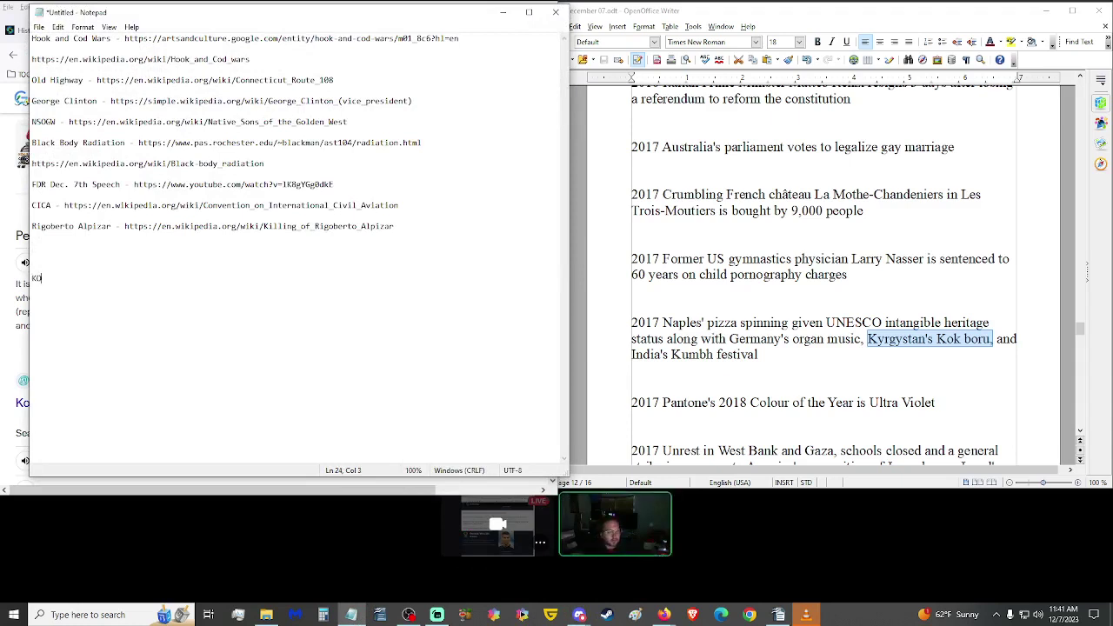
{"action": "left_click", "coordinate": [502, 12]}
Step: Compare the 2017 Pantone colour, West Bank and Gaza unrest, and Bitcoin entries on the On This Day page with the document
{"action": "left_click", "coordinate": [61, 31]}
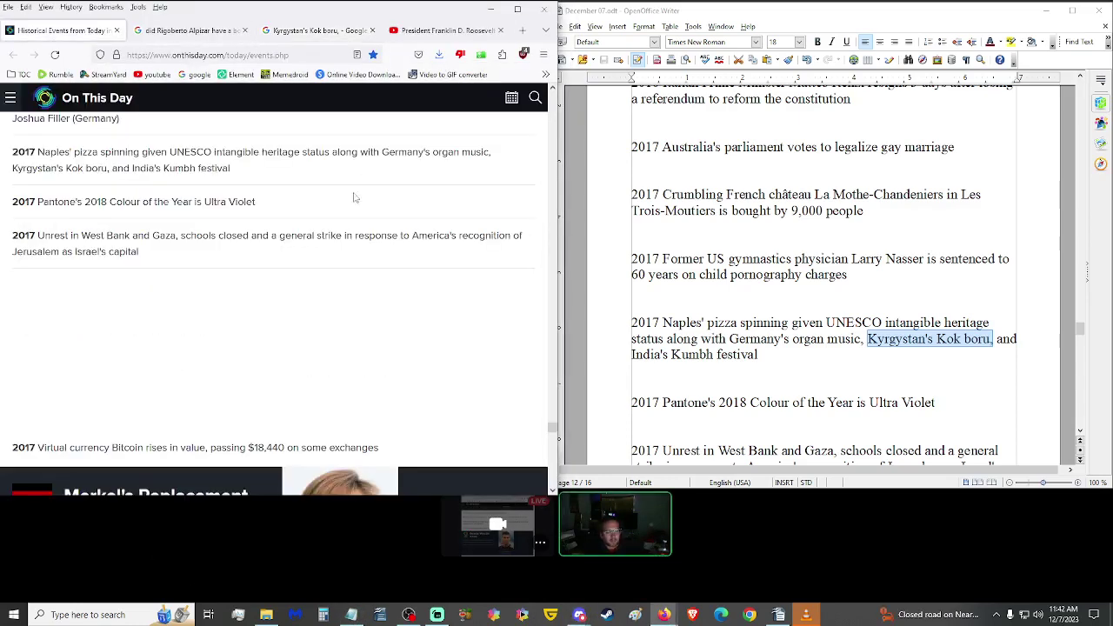
{"action": "scroll", "coordinate": [1043, 336], "scroll_direction": "down", "scroll_amount": 3}
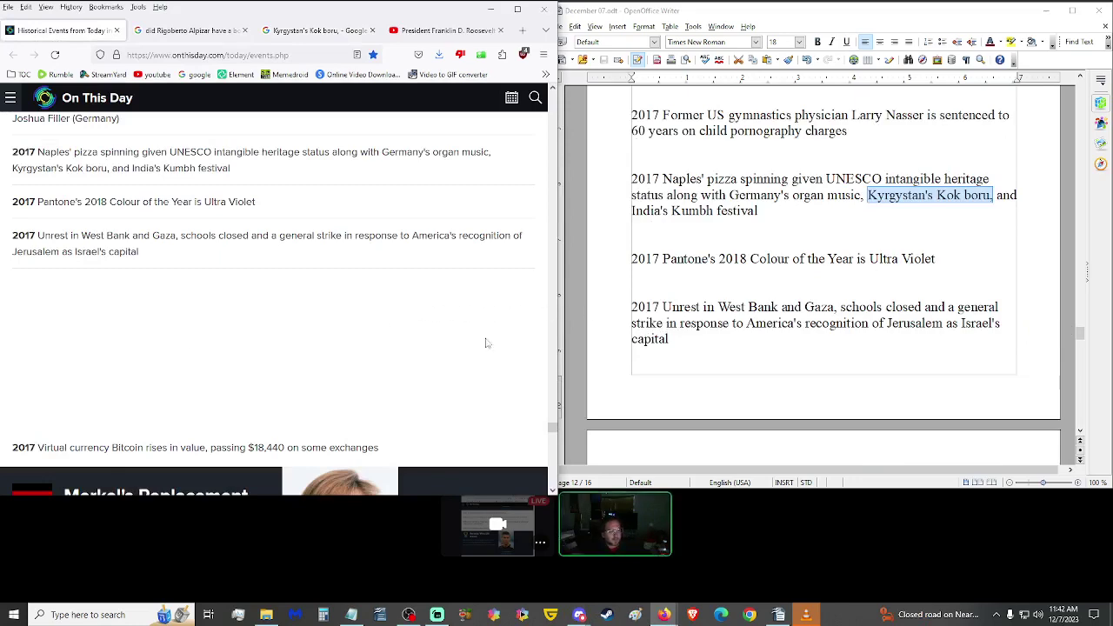
{"action": "scroll", "coordinate": [382, 328], "scroll_direction": "down", "scroll_amount": 4}
{"action": "scroll", "coordinate": [487, 356], "scroll_direction": "up", "scroll_amount": 4}
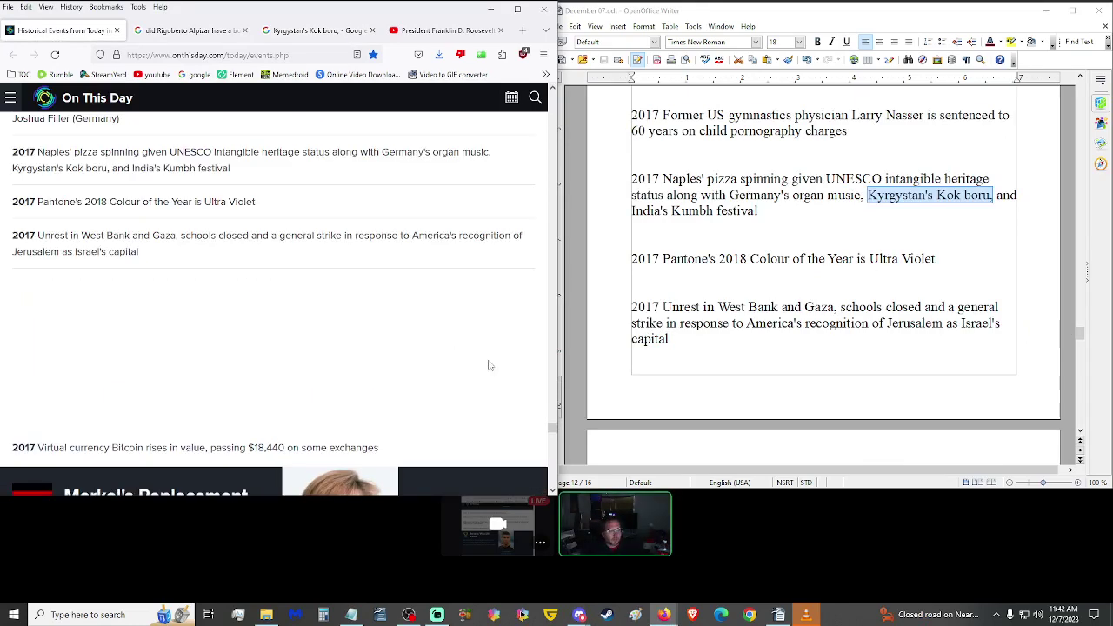
{"action": "scroll", "coordinate": [708, 371], "scroll_direction": "down", "scroll_amount": 1}
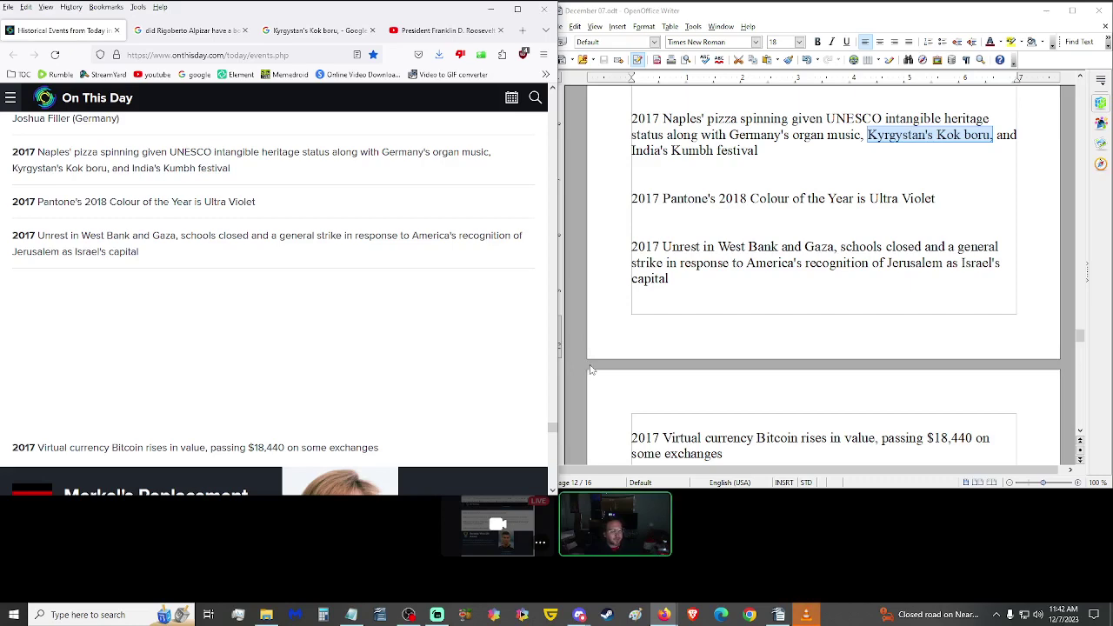
{"action": "scroll", "coordinate": [652, 348], "scroll_direction": "down", "scroll_amount": 4}
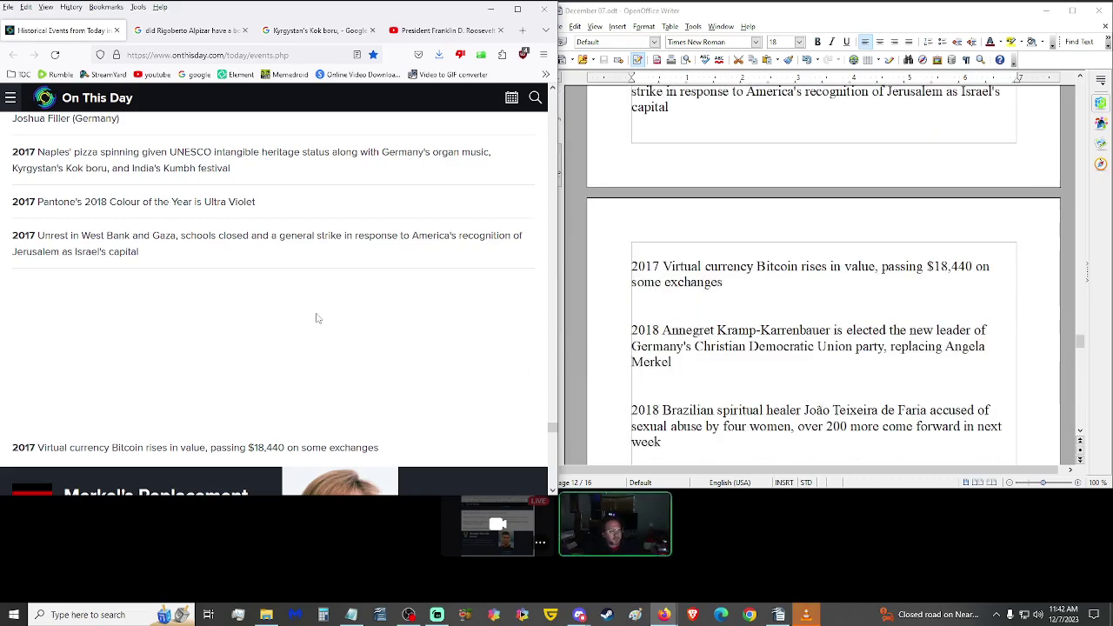
Step: Compare the 2018 Annegret Kramp-Karrenbauer and Brazilian spiritual healer entries on the On This Day page with the document
{"action": "scroll", "coordinate": [265, 310], "scroll_direction": "down", "scroll_amount": 1}
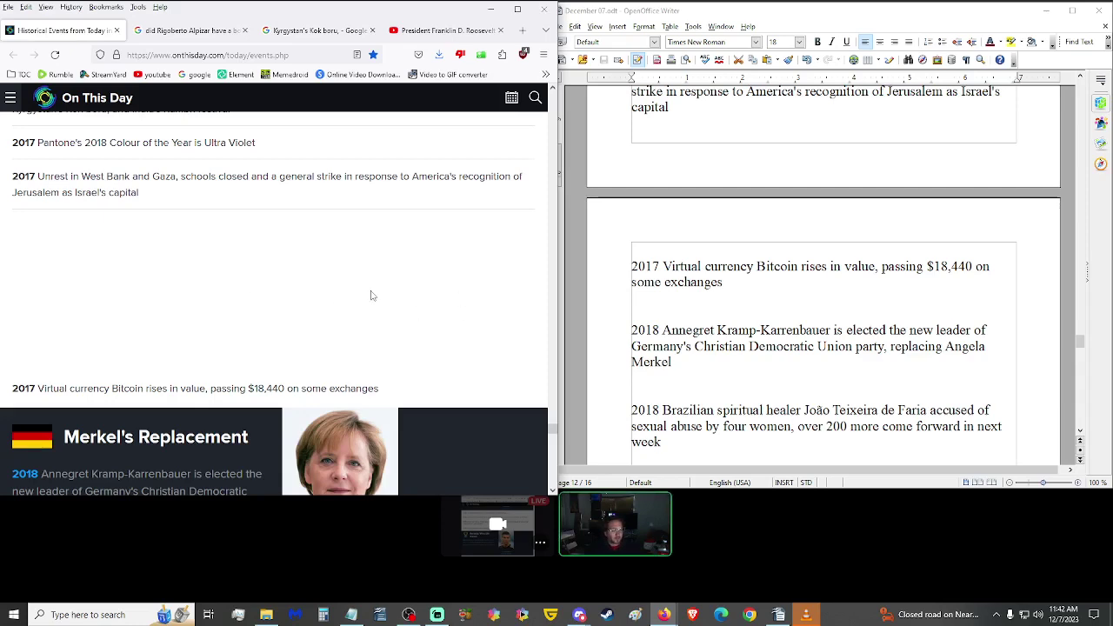
{"action": "scroll", "coordinate": [370, 296], "scroll_direction": "down", "scroll_amount": 3}
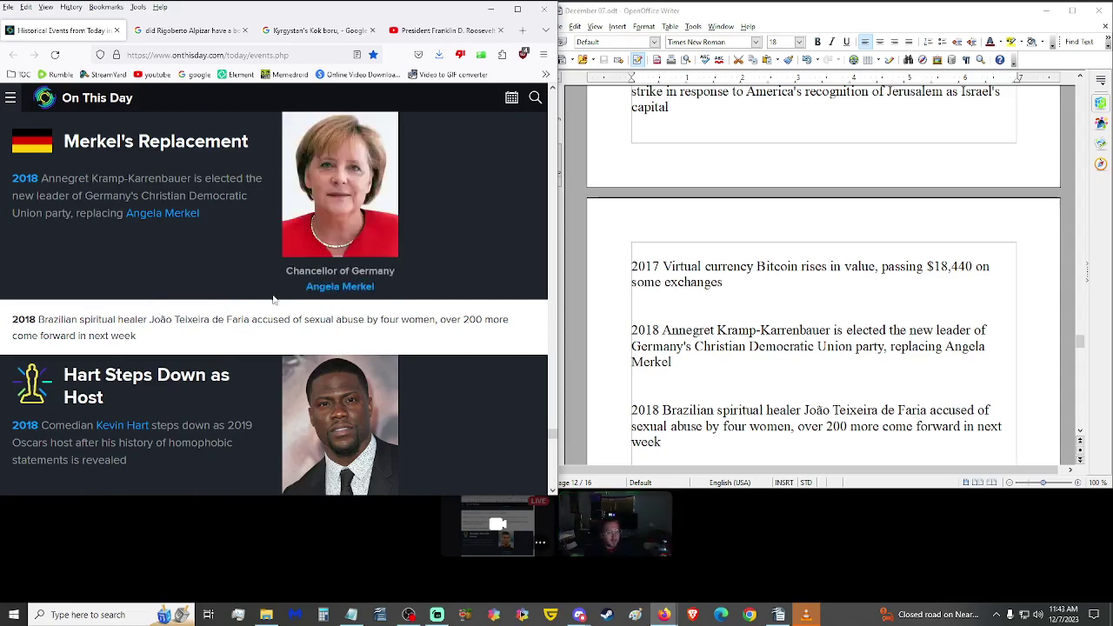
{"action": "scroll", "coordinate": [287, 346], "scroll_direction": "down", "scroll_amount": 2}
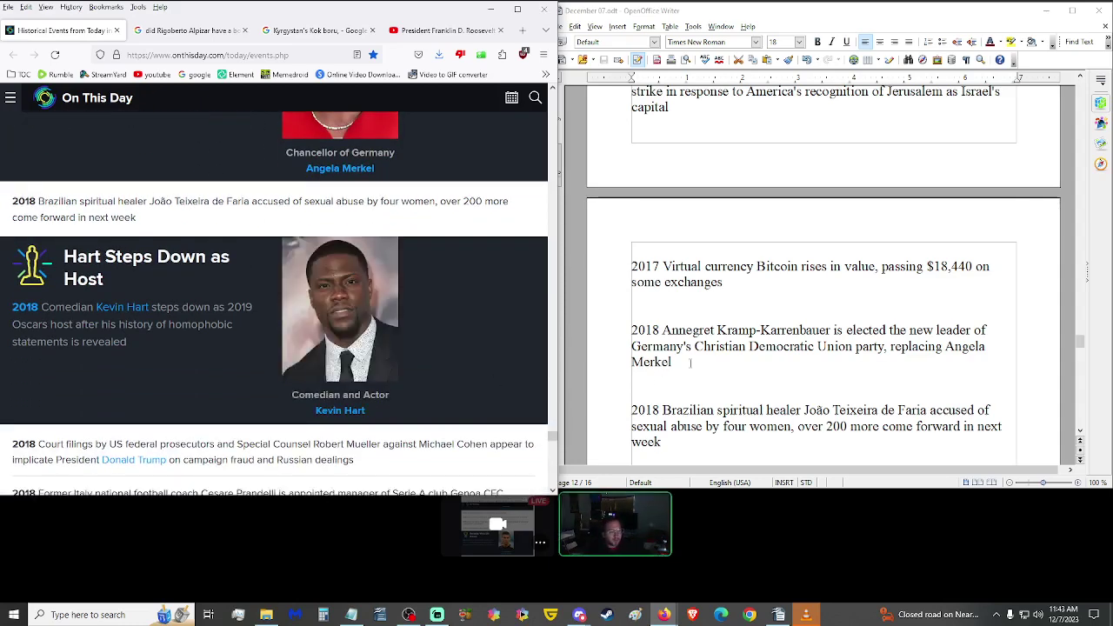
{"action": "scroll", "coordinate": [711, 415], "scroll_direction": "down", "scroll_amount": 1}
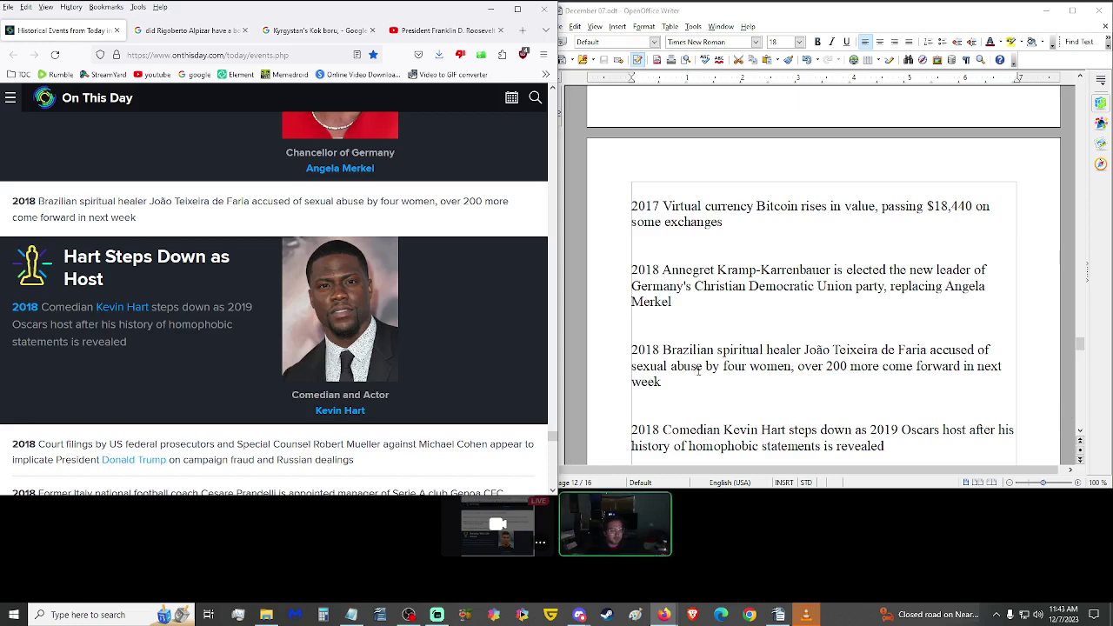
{"action": "left_click_drag", "start_coordinate": [723, 366], "coordinate": [973, 388]}
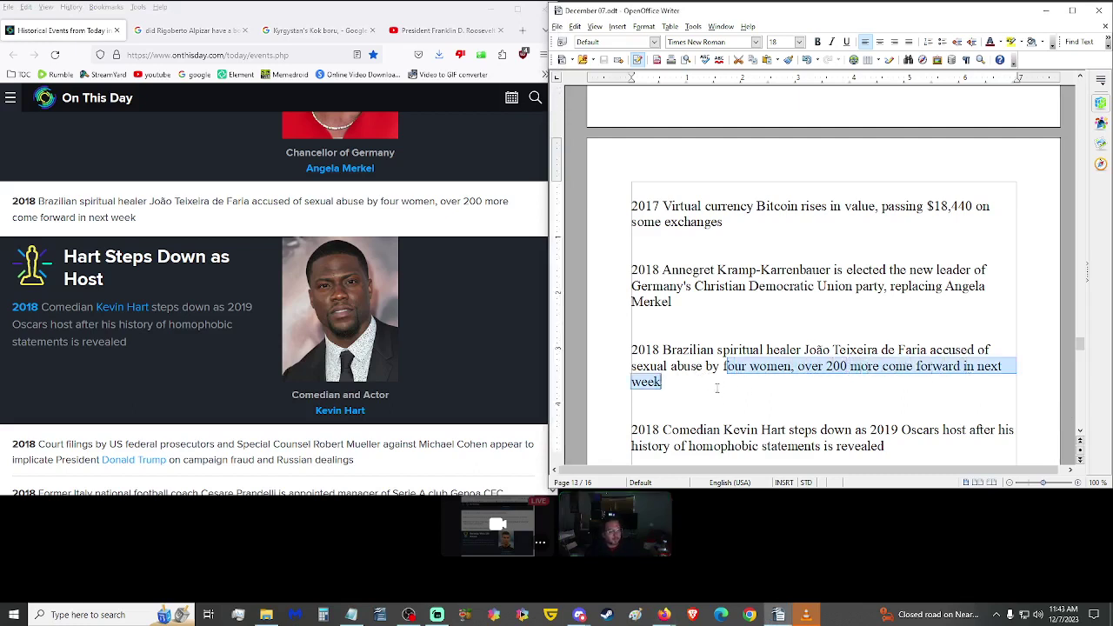
{"action": "left_click", "coordinate": [691, 383]}
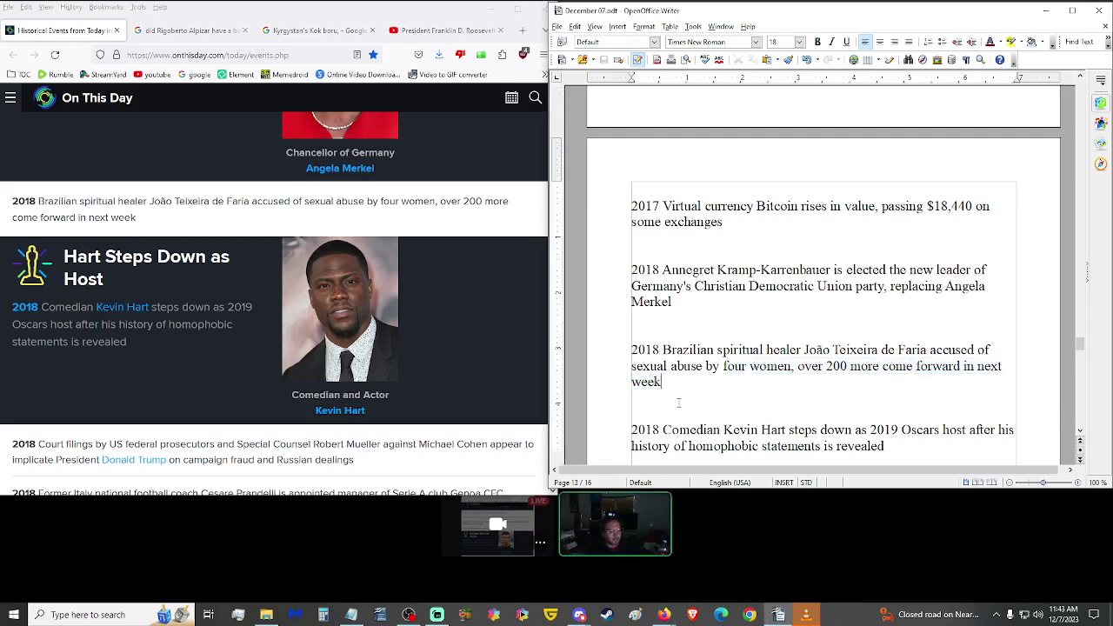
Step: Compare the 2018 Kevin Hart Oscars host entry in both sources, highlighting "homophobic statements is revealed" in the document and on the web page
{"action": "scroll", "coordinate": [686, 363], "scroll_direction": "down", "scroll_amount": 3}
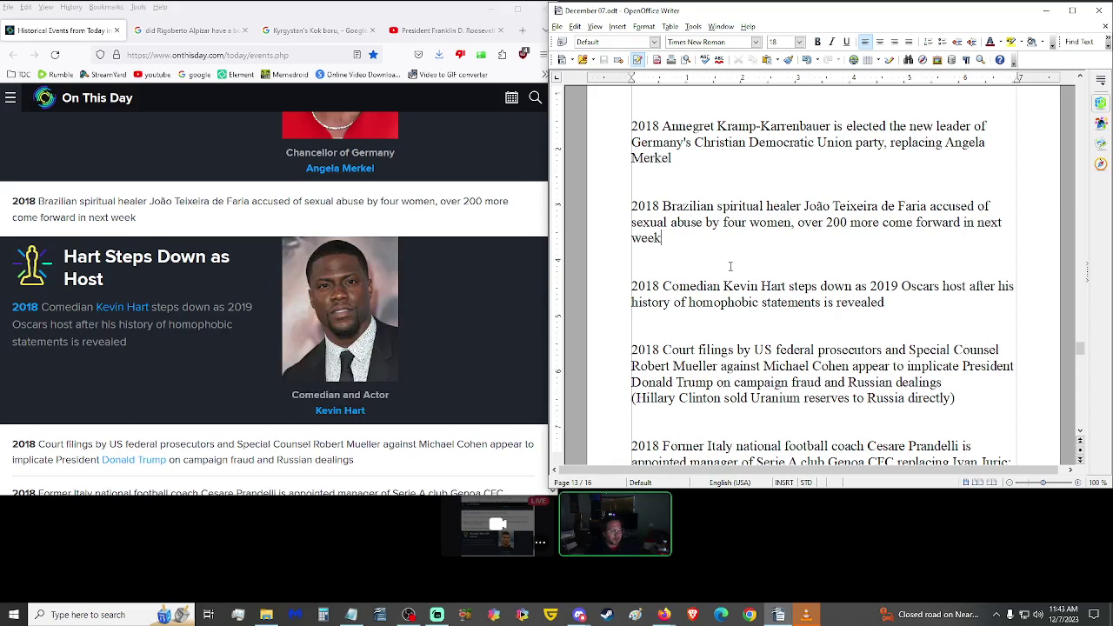
{"action": "left_click_drag", "start_coordinate": [692, 302], "coordinate": [884, 302]}
{"action": "left_click", "coordinate": [145, 342]}
{"action": "left_click_drag", "start_coordinate": [145, 342], "coordinate": [169, 324]}
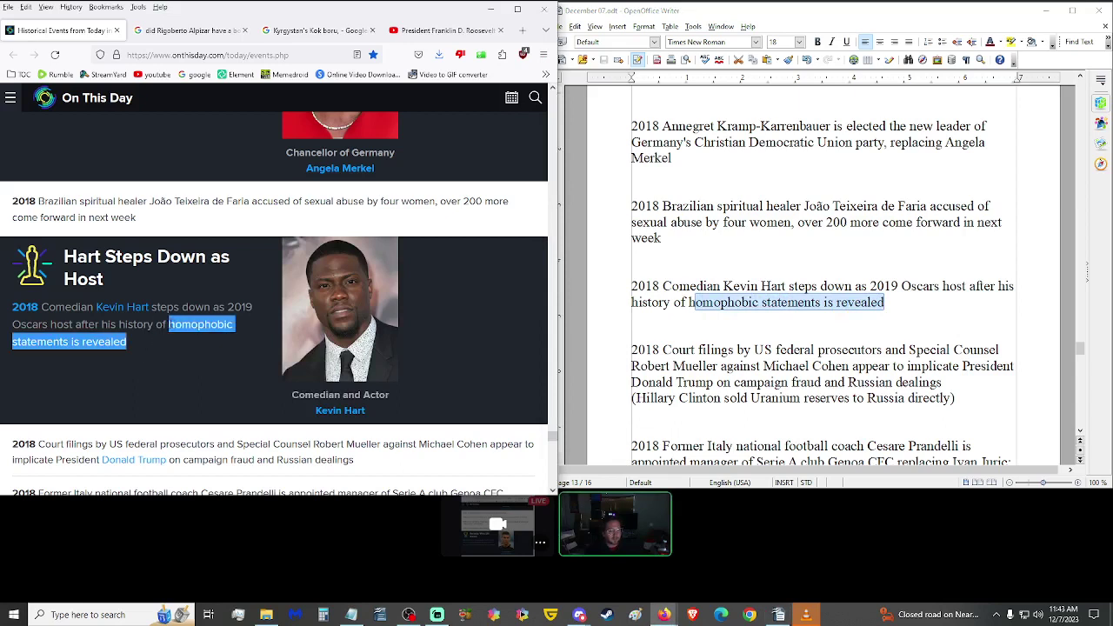
{"action": "left_click", "coordinate": [145, 340]}
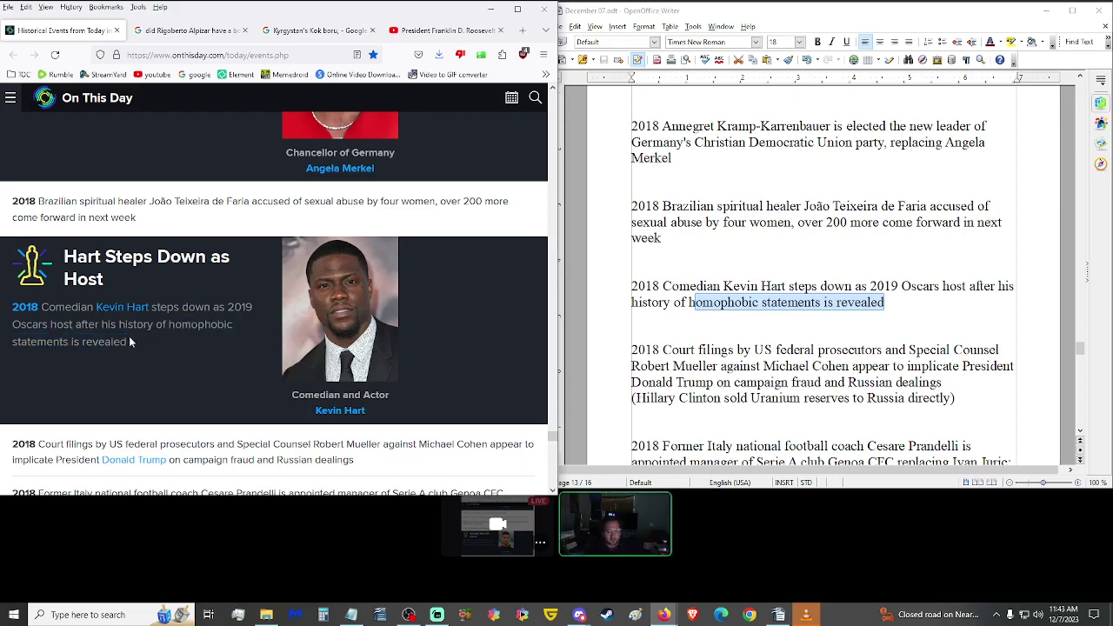
{"action": "left_click_drag", "start_coordinate": [129, 341], "coordinate": [167, 325]}
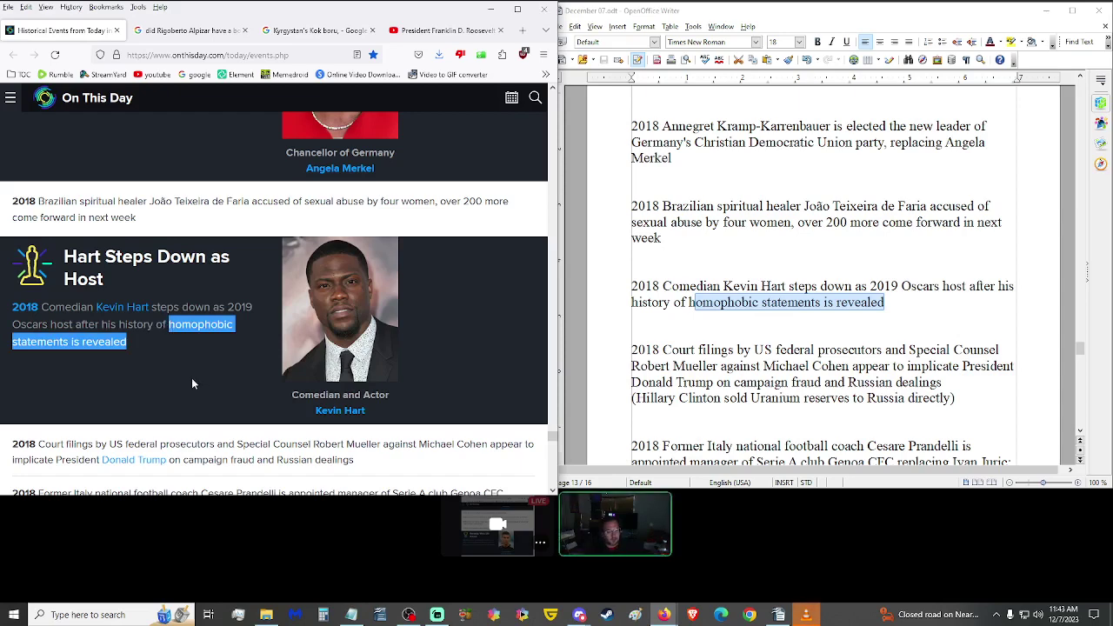
Step: Read on through the 2018 Michael Cohen court filings, Cesare Prandelli and 2019 Little Women entries, checking which ones the document includes
{"action": "scroll", "coordinate": [144, 388], "scroll_direction": "down", "scroll_amount": 2}
{"action": "scroll", "coordinate": [744, 393], "scroll_direction": "down", "scroll_amount": 1}
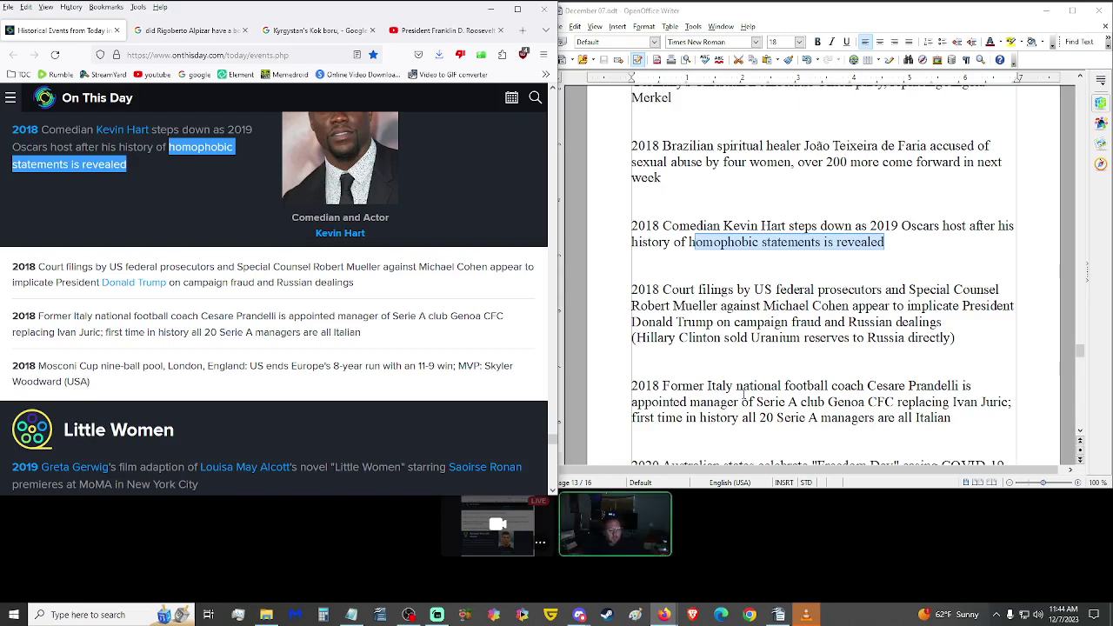
{"action": "scroll", "coordinate": [363, 309], "scroll_direction": "down", "scroll_amount": 3}
{"action": "scroll", "coordinate": [645, 341], "scroll_direction": "down", "scroll_amount": 1}
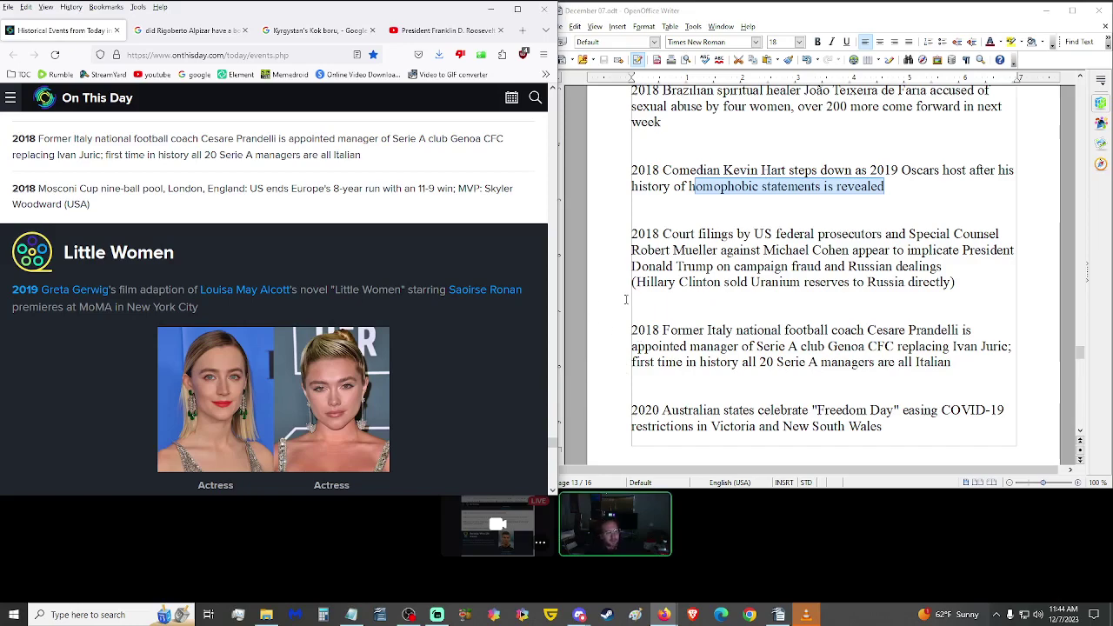
{"action": "scroll", "coordinate": [652, 298], "scroll_direction": "down", "scroll_amount": 15}
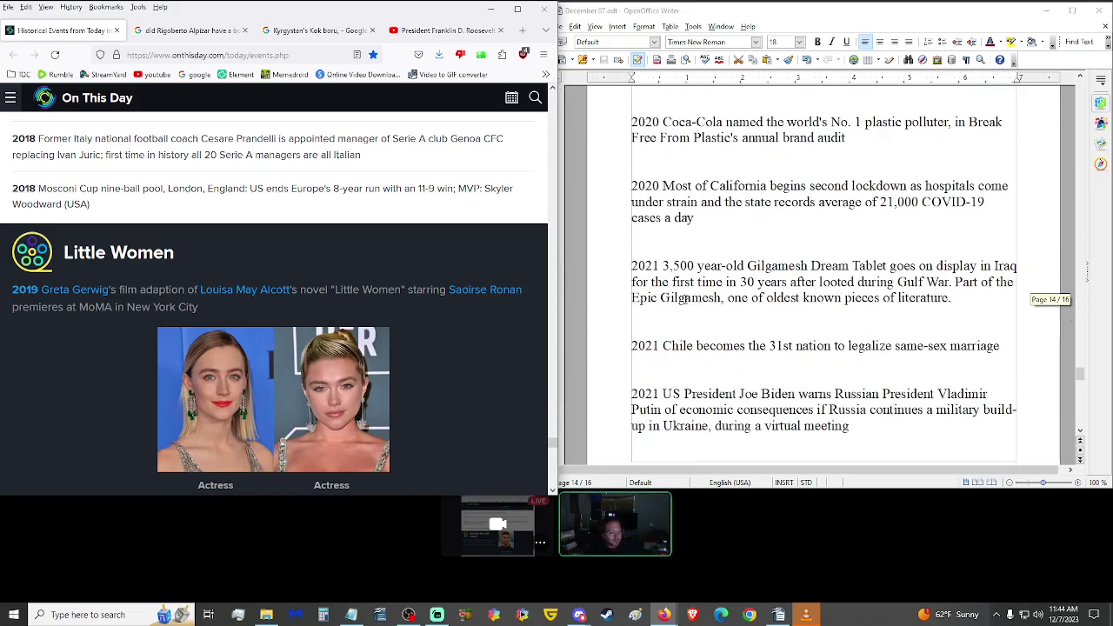
{"action": "scroll", "coordinate": [687, 305], "scroll_direction": "up", "scroll_amount": 8}
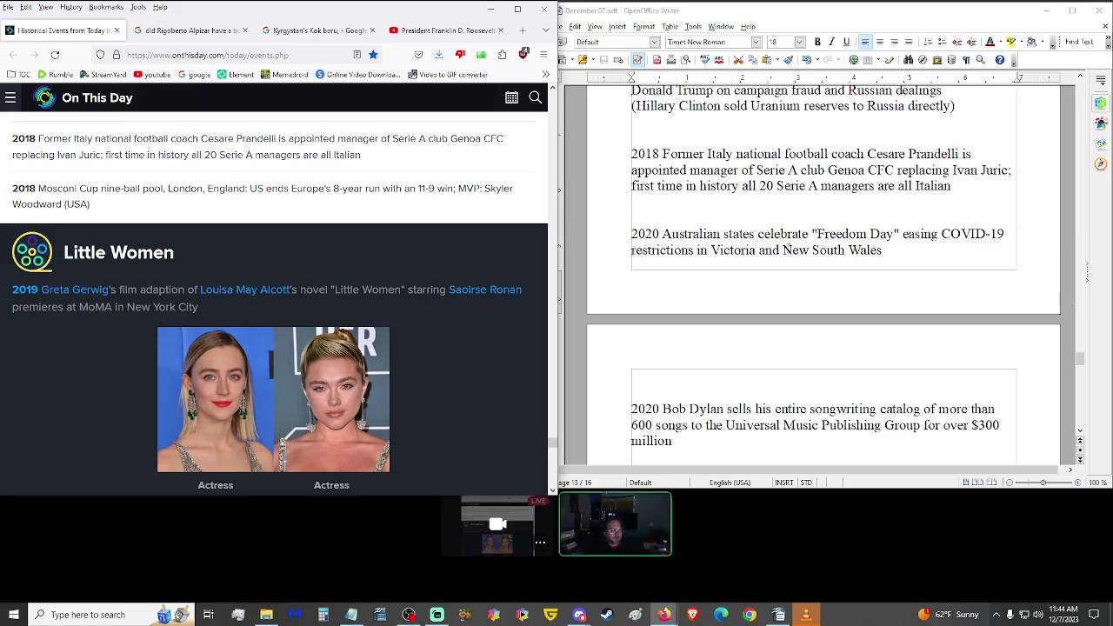
Step: Highlight the "Freedom Day" wording in the document's 2020 Australian states entry and look over the entries following it
{"action": "left_click_drag", "start_coordinate": [902, 252], "coordinate": [815, 233]}
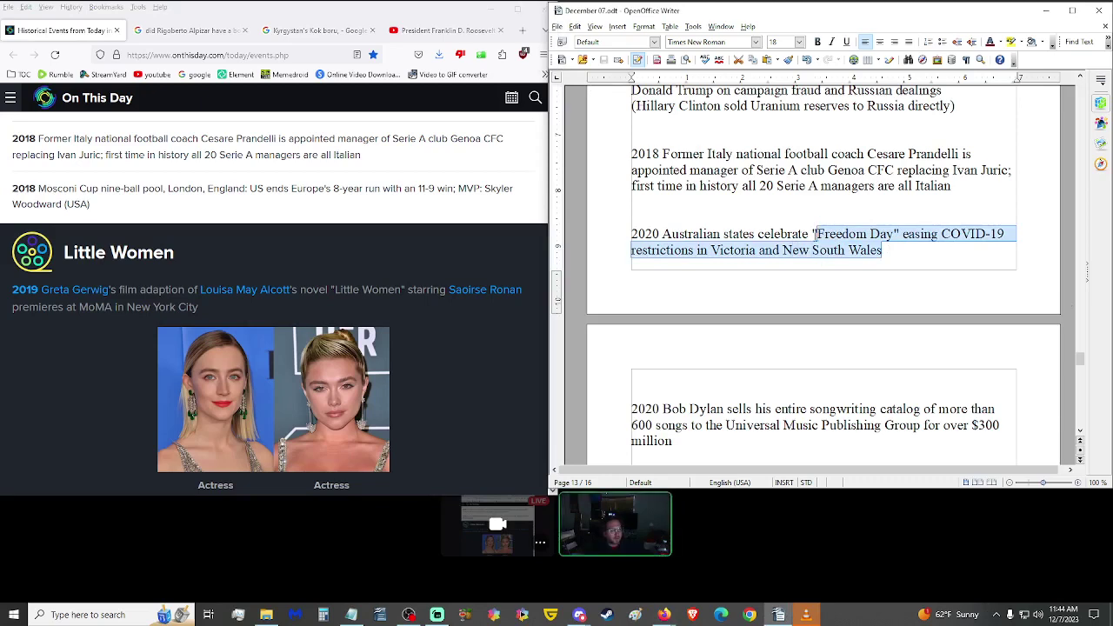
{"action": "left_click_drag", "start_coordinate": [814, 234], "coordinate": [812, 235]}
{"action": "scroll", "coordinate": [786, 241], "scroll_direction": "down", "scroll_amount": 2}
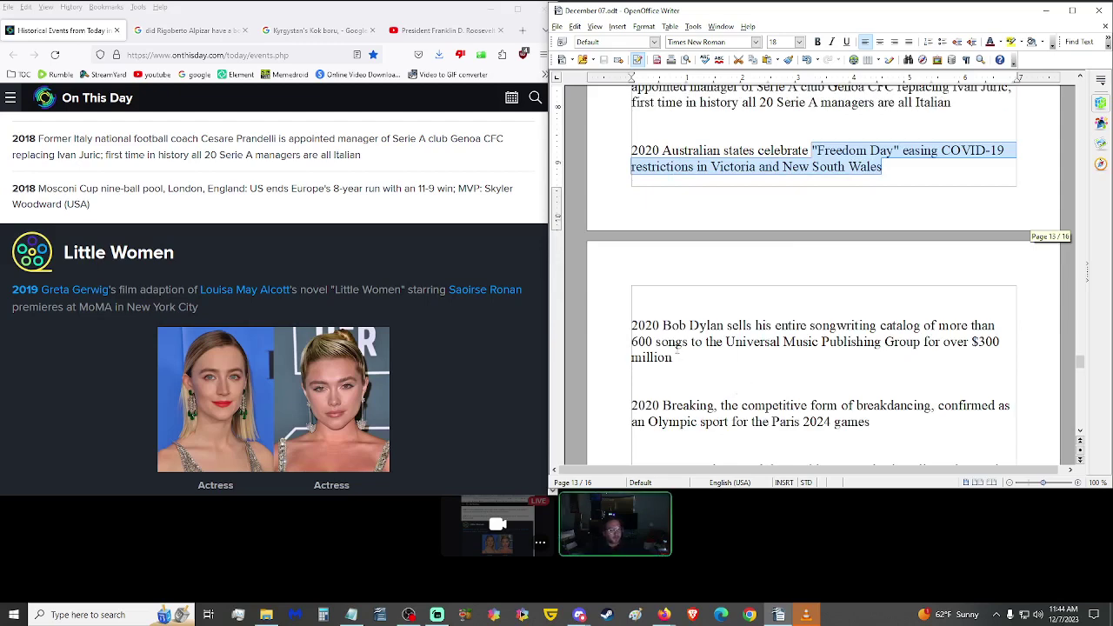
{"action": "scroll", "coordinate": [669, 339], "scroll_direction": "down", "scroll_amount": 4}
{"action": "scroll", "coordinate": [669, 339], "scroll_direction": "up", "scroll_amount": 3}
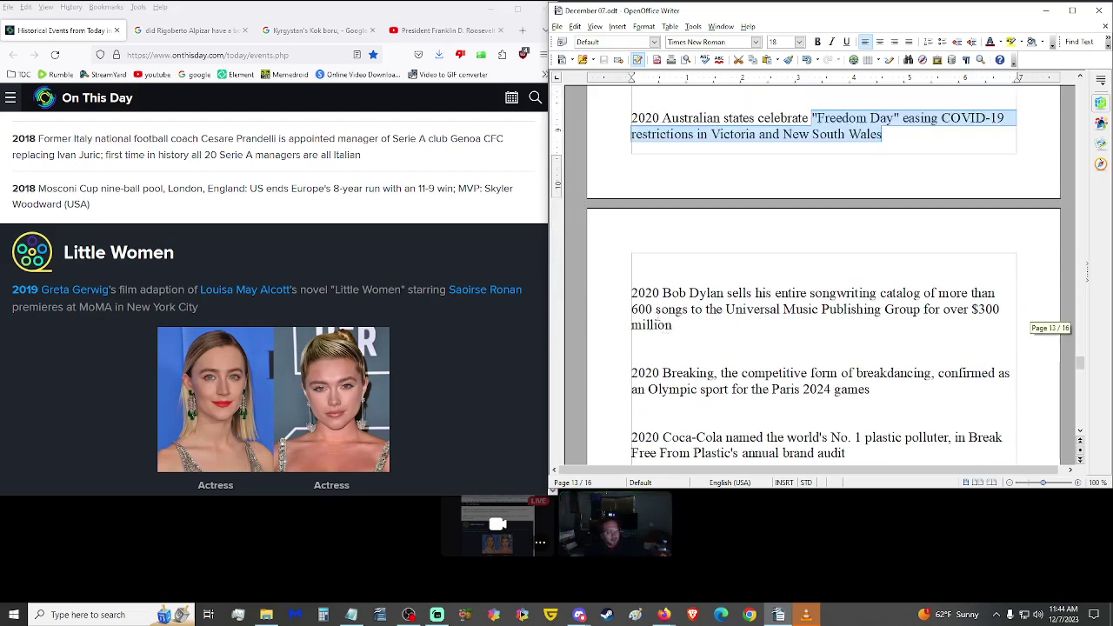
Step: Compare the 2020 Australian, Bob Dylan song catalogue and competitive breaking entries on the On This Day page with the document
{"action": "left_click", "coordinate": [692, 323]}
{"action": "scroll", "coordinate": [366, 306], "scroll_direction": "down", "scroll_amount": 2}
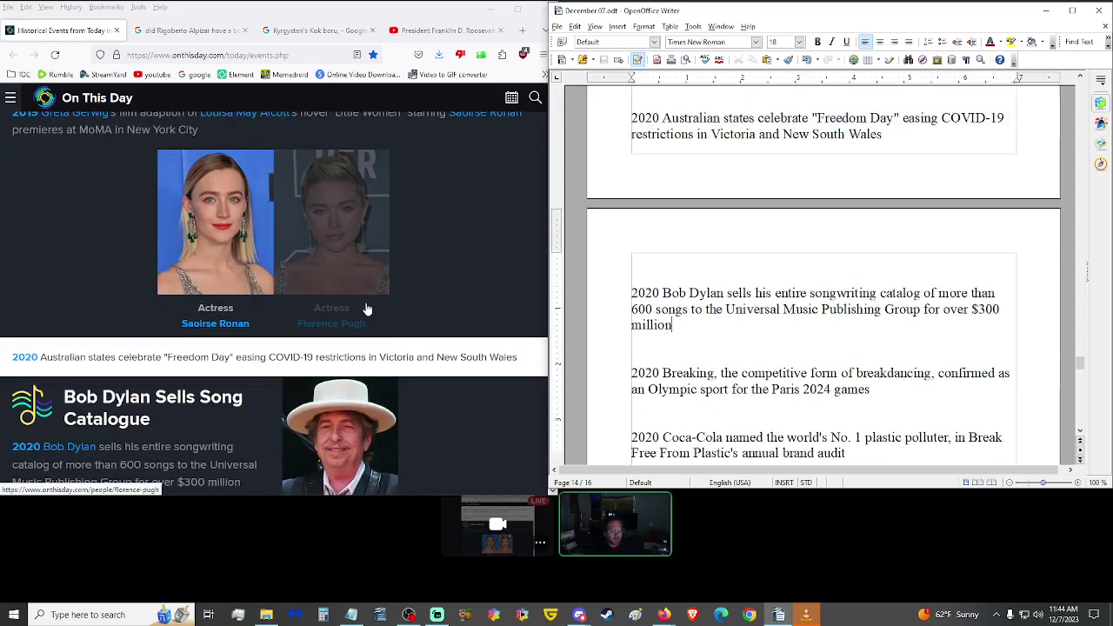
{"action": "scroll", "coordinate": [366, 308], "scroll_direction": "down", "scroll_amount": 2}
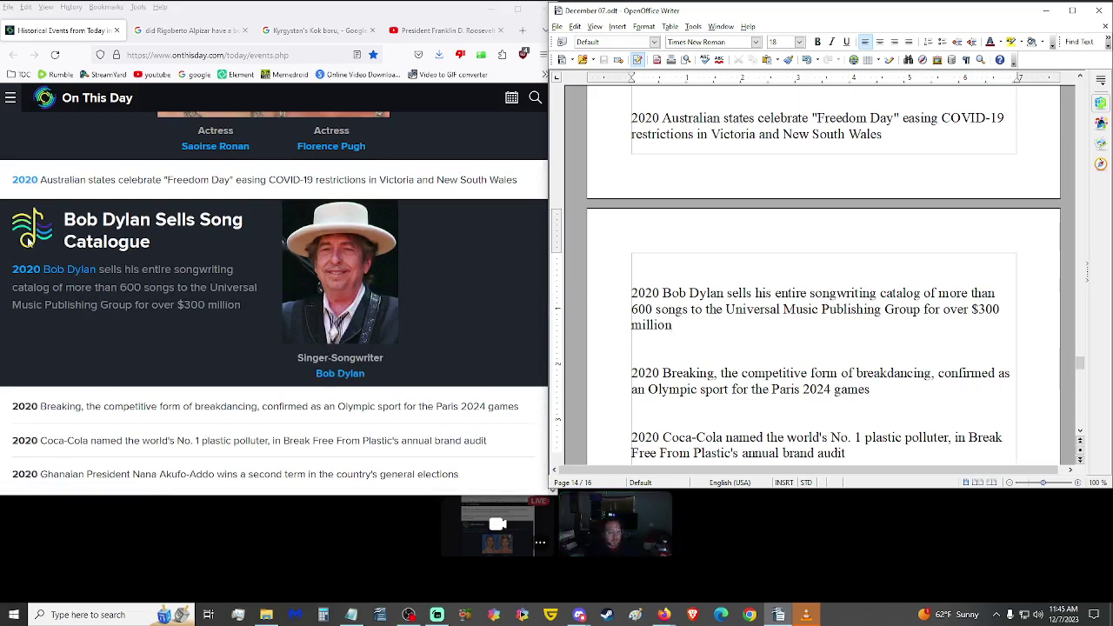
{"action": "scroll", "coordinate": [617, 378], "scroll_direction": "down", "scroll_amount": 1}
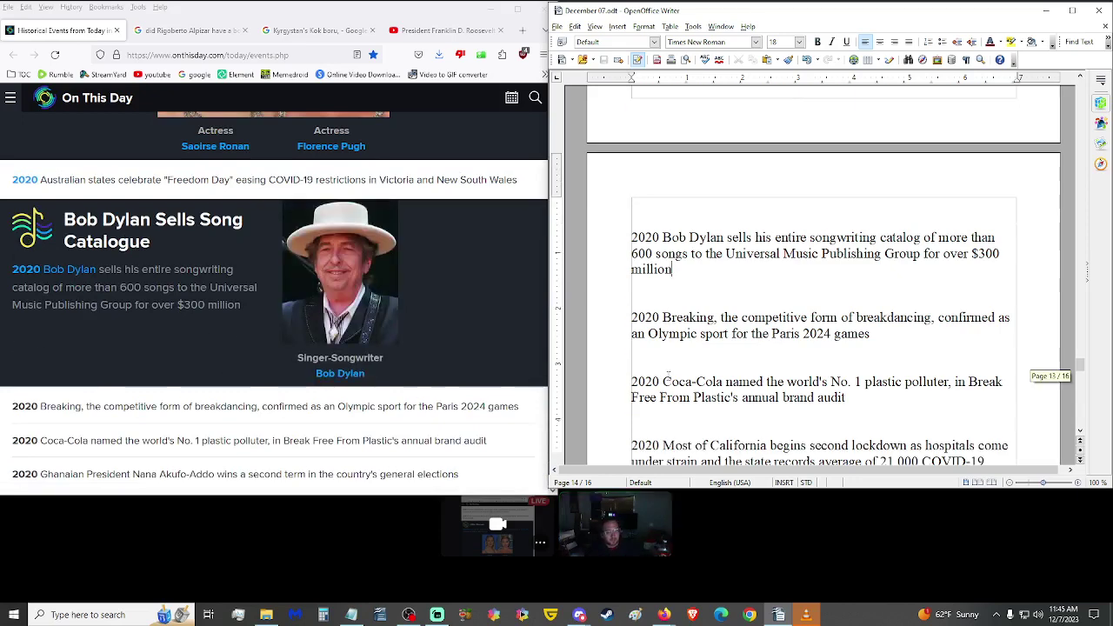
{"action": "scroll", "coordinate": [292, 374], "scroll_direction": "down", "scroll_amount": 3}
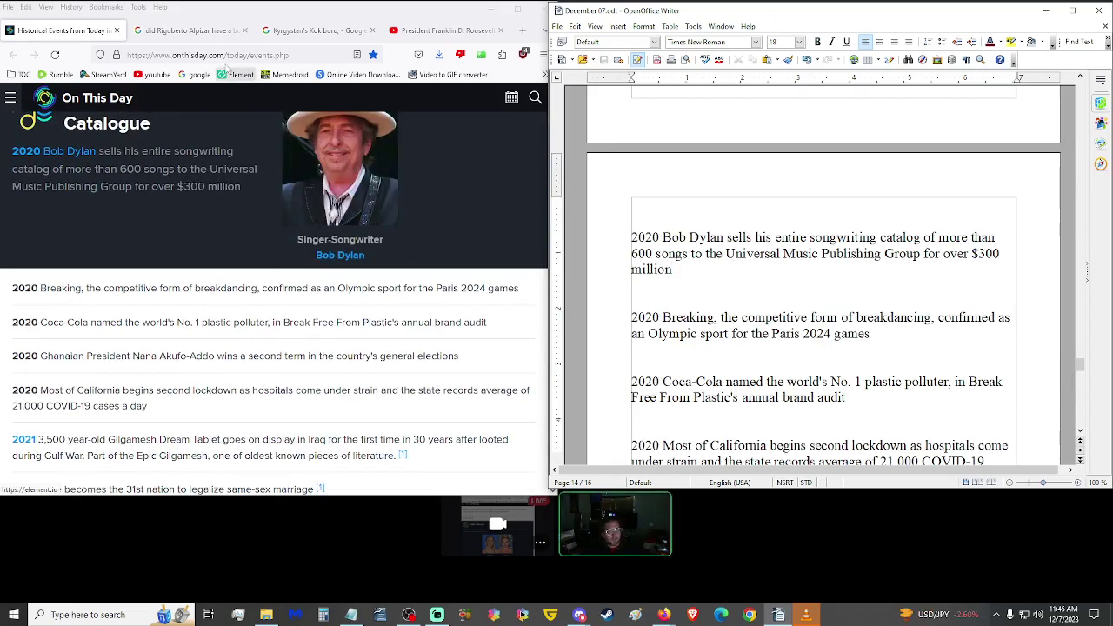
Step: Reuse the Rigoberto Alpizar search tab to search Google for "2024 olympic games", and narrow the query to "2024 olympic games breaking"
{"action": "left_click", "coordinate": [200, 35]}
{"action": "triple_click", "coordinate": [174, 112]}
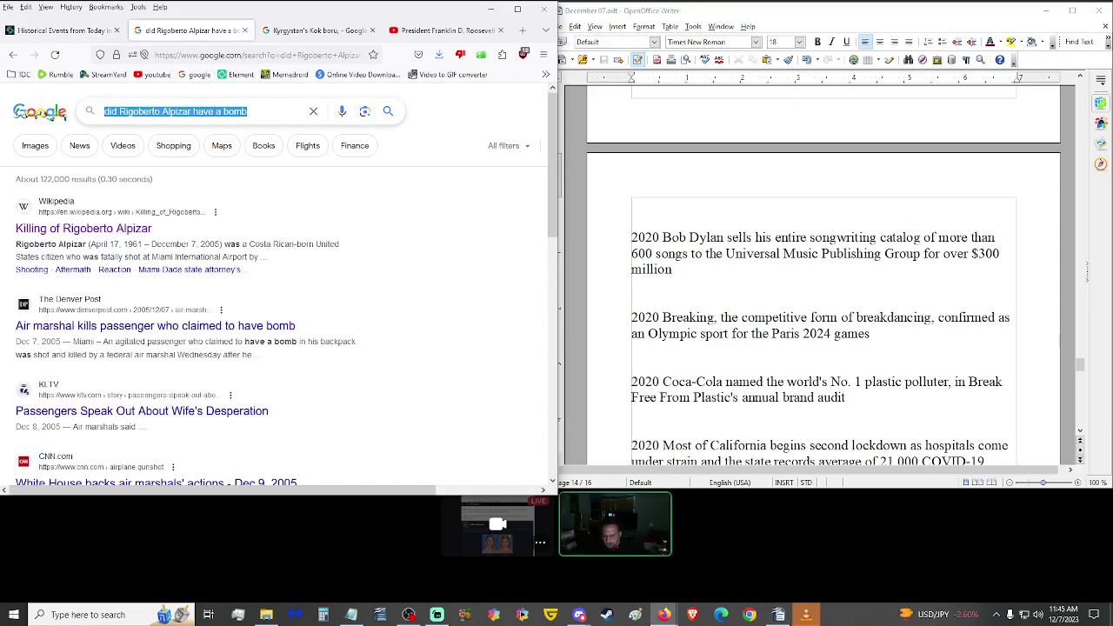
{"action": "type", "text": "2024 oly"}
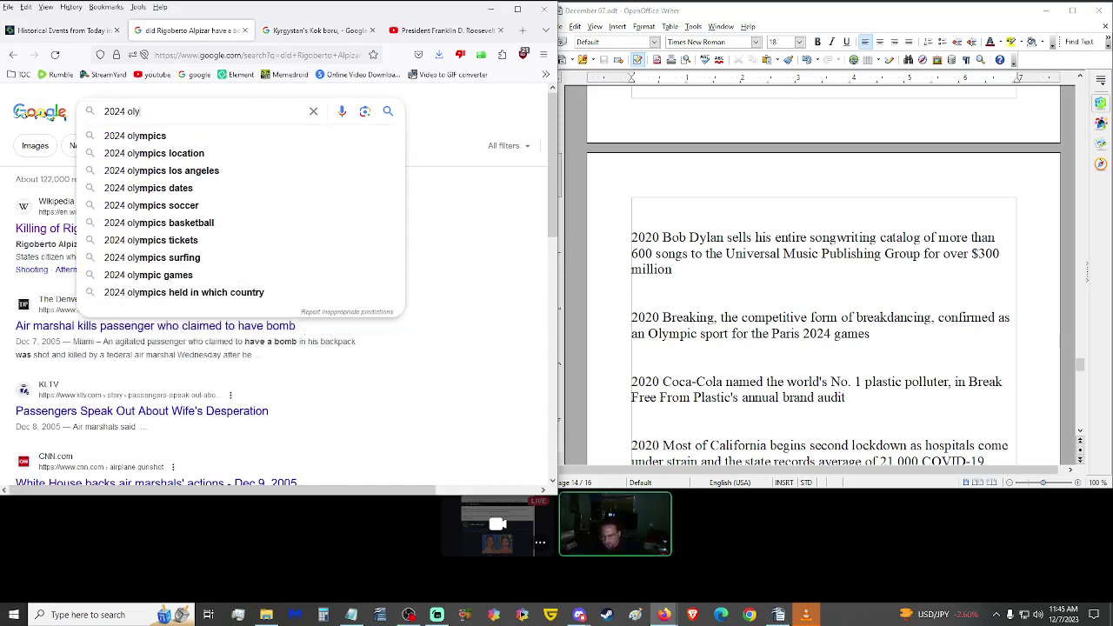
{"action": "type", "text": "mpic games"}
{"action": "key", "text": "Return"}
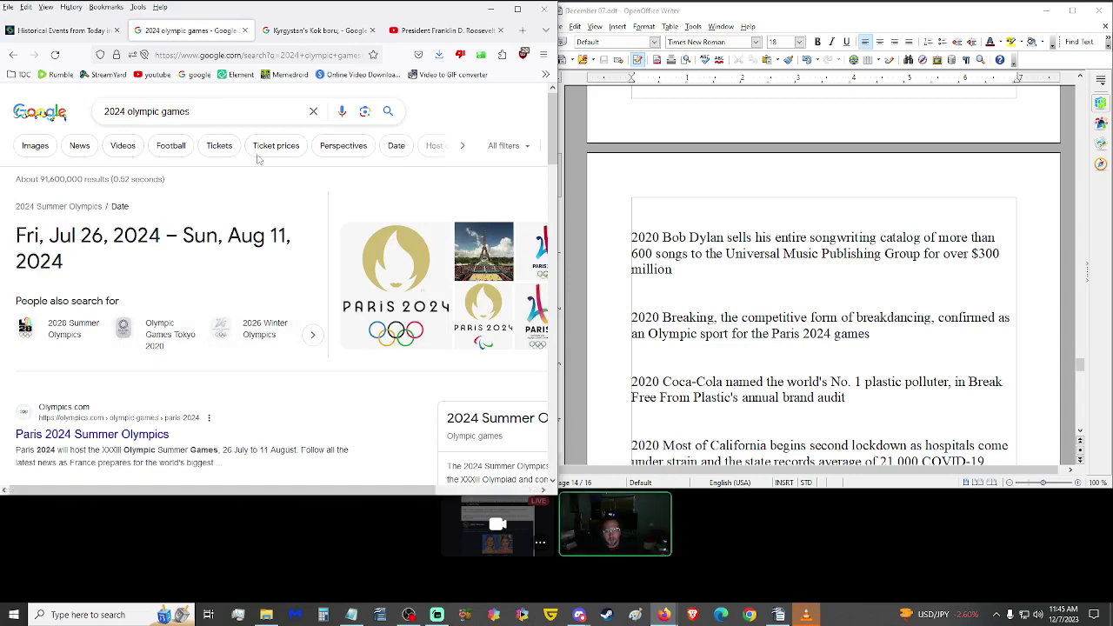
{"action": "left_click", "coordinate": [216, 110]}
{"action": "type", "text": "breaking"}
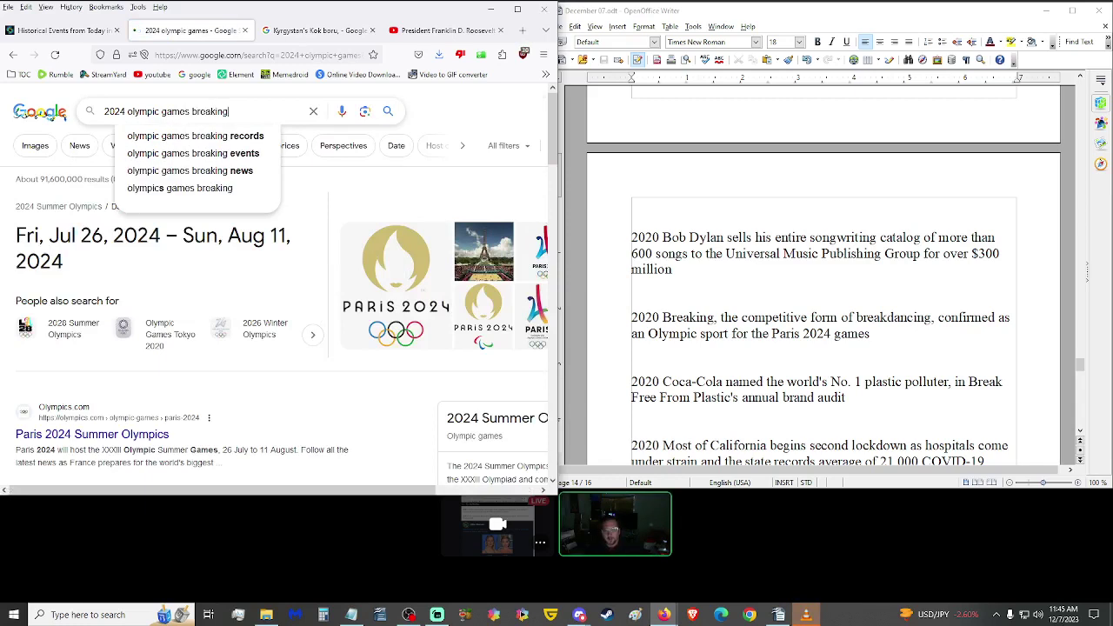
{"action": "key", "text": "Return"}
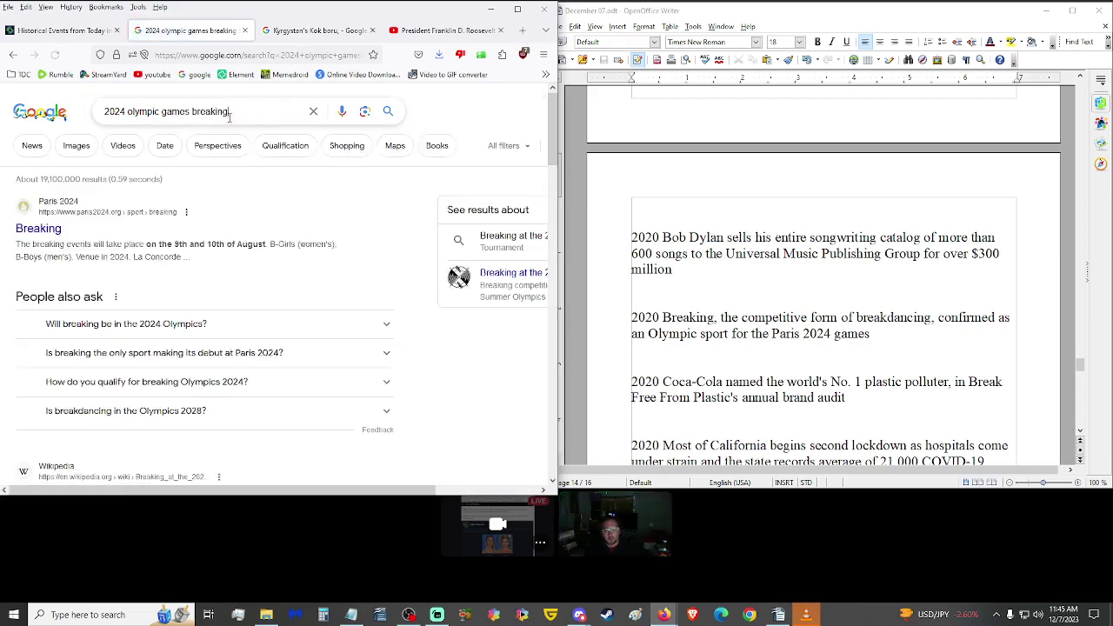
Step: Change the search to "2024 olympic games breakdancing" and examine the Breakdancing overview beside the results
{"action": "left_click_drag", "start_coordinate": [229, 111], "coordinate": [196, 113]}
{"action": "type", "text": "reakd"}
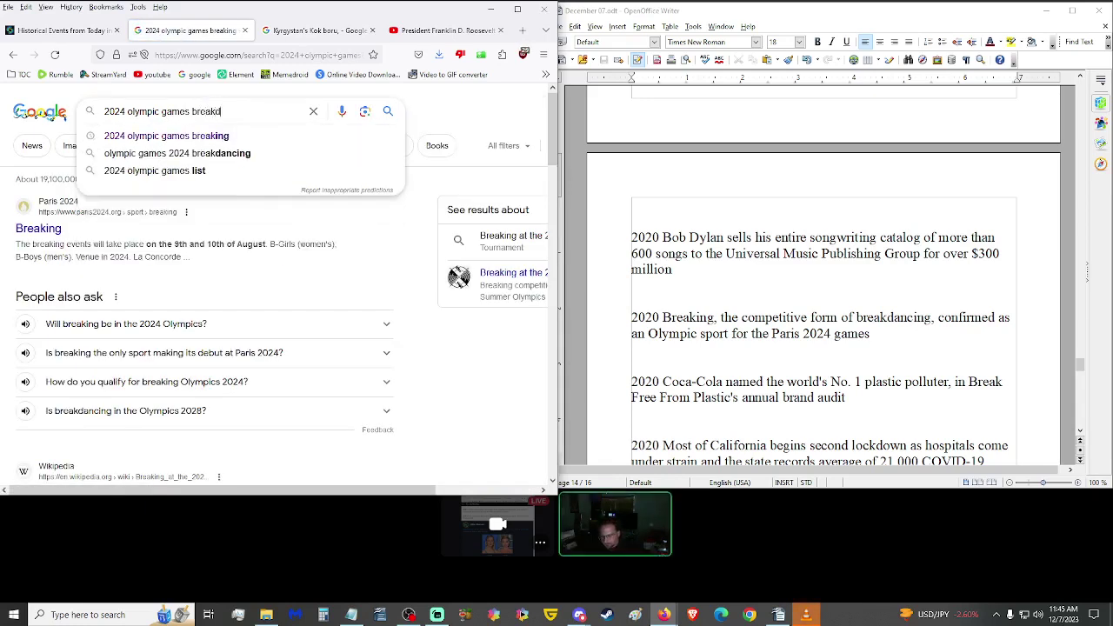
{"action": "type", "text": "ancing"}
{"action": "key", "text": "Return"}
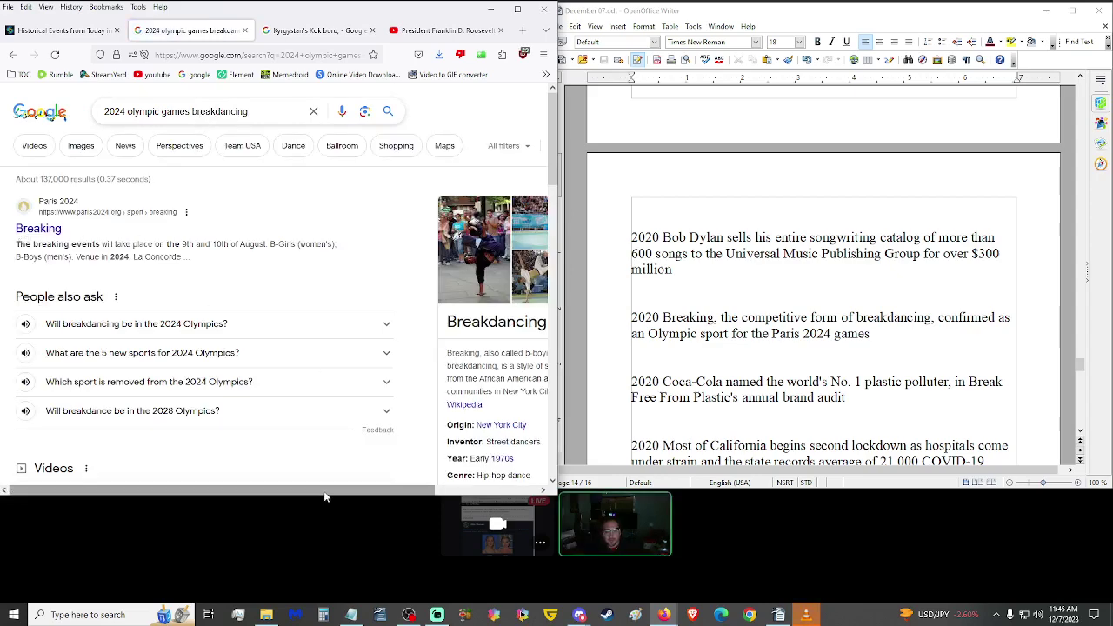
{"action": "left_click_drag", "start_coordinate": [324, 498], "coordinate": [430, 492]}
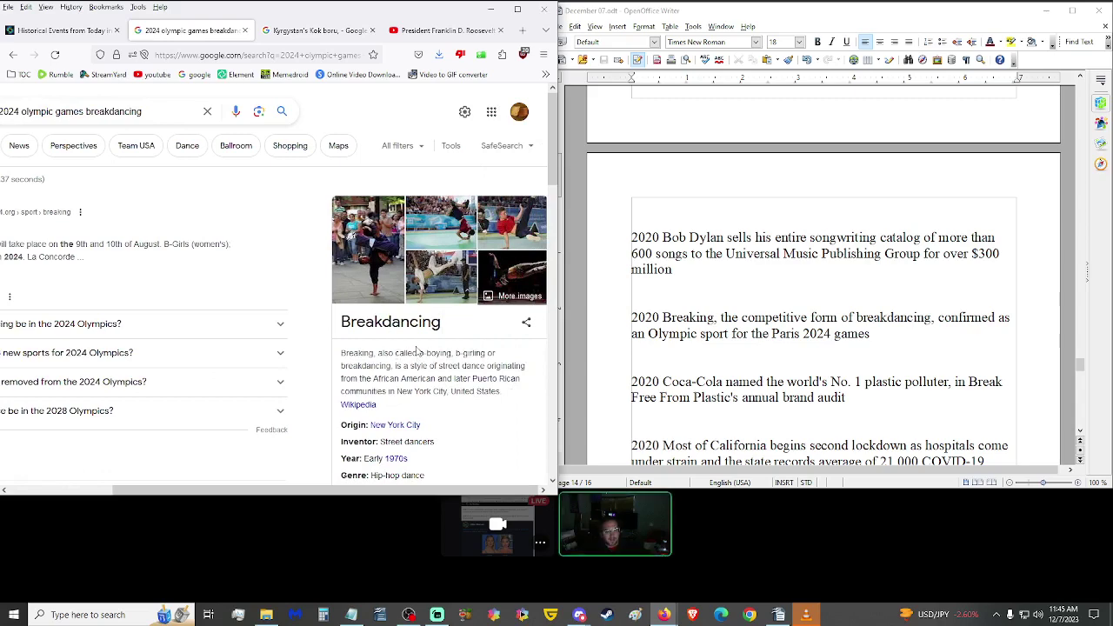
Step: Return to the On This Day page and review the 2020 Coca-Cola plastic polluter entry against the document, highlighting its wording there
{"action": "left_click", "coordinate": [78, 31]}
{"action": "scroll", "coordinate": [233, 251], "scroll_direction": "down", "scroll_amount": 1}
{"action": "scroll", "coordinate": [232, 251], "scroll_direction": "down", "scroll_amount": 2}
{"action": "scroll", "coordinate": [573, 295], "scroll_direction": "down", "scroll_amount": 1}
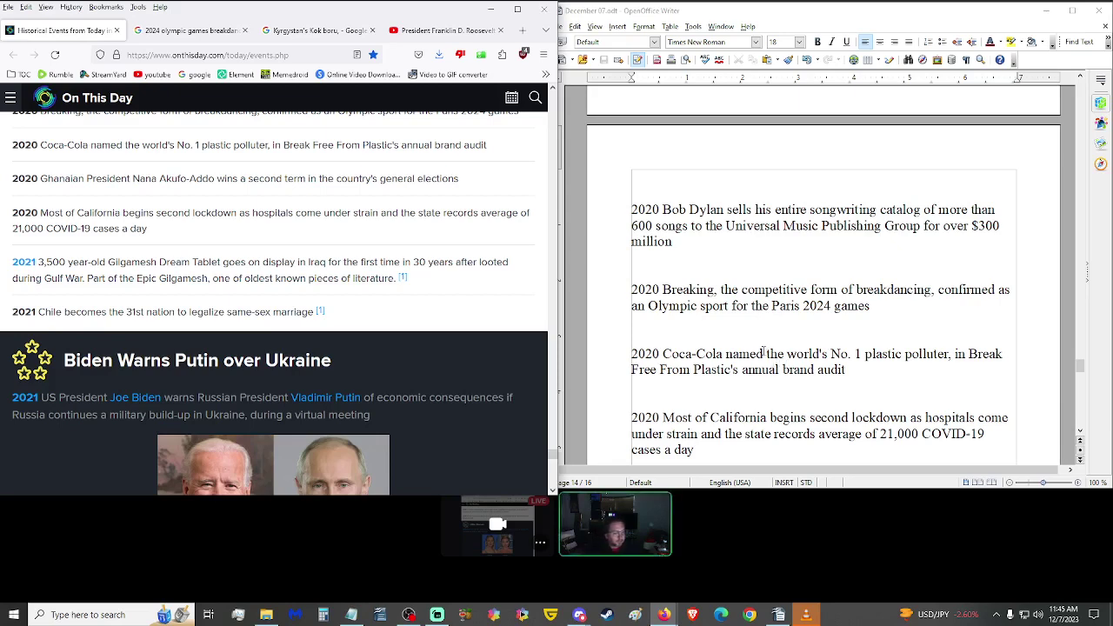
{"action": "left_click_drag", "start_coordinate": [723, 355], "coordinate": [663, 354]}
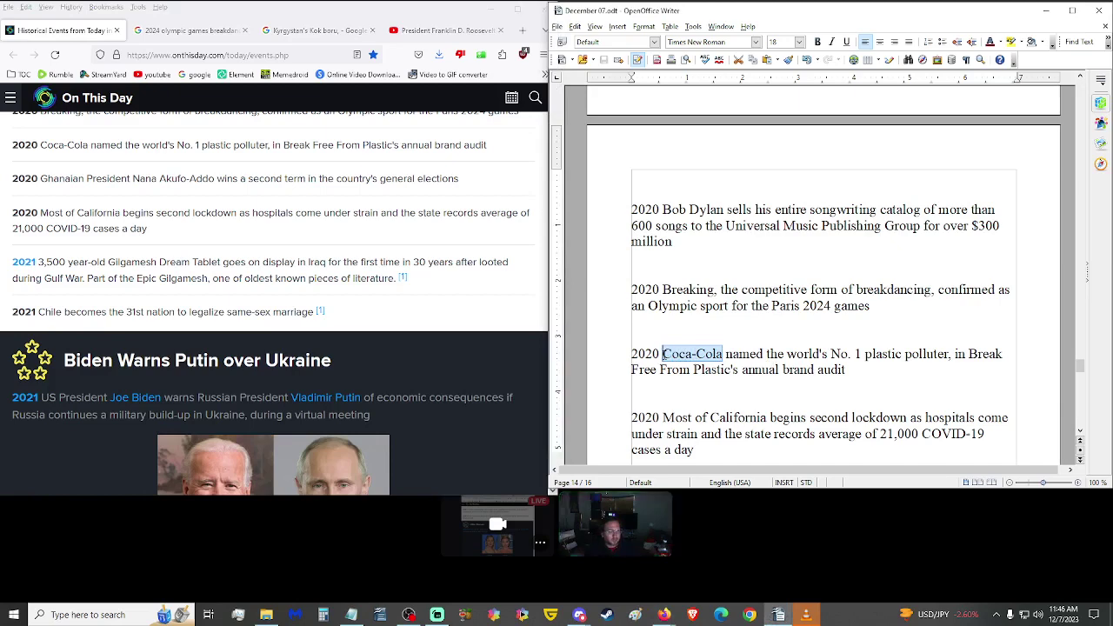
{"action": "left_click", "coordinate": [664, 354]}
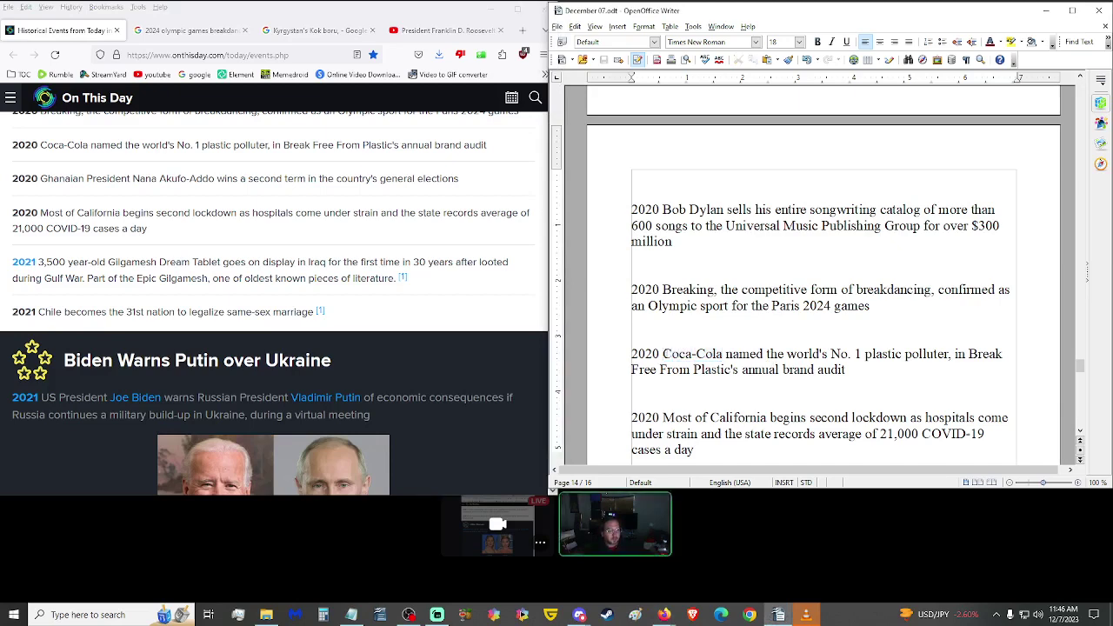
{"action": "scroll", "coordinate": [661, 357], "scroll_direction": "down", "scroll_amount": 1}
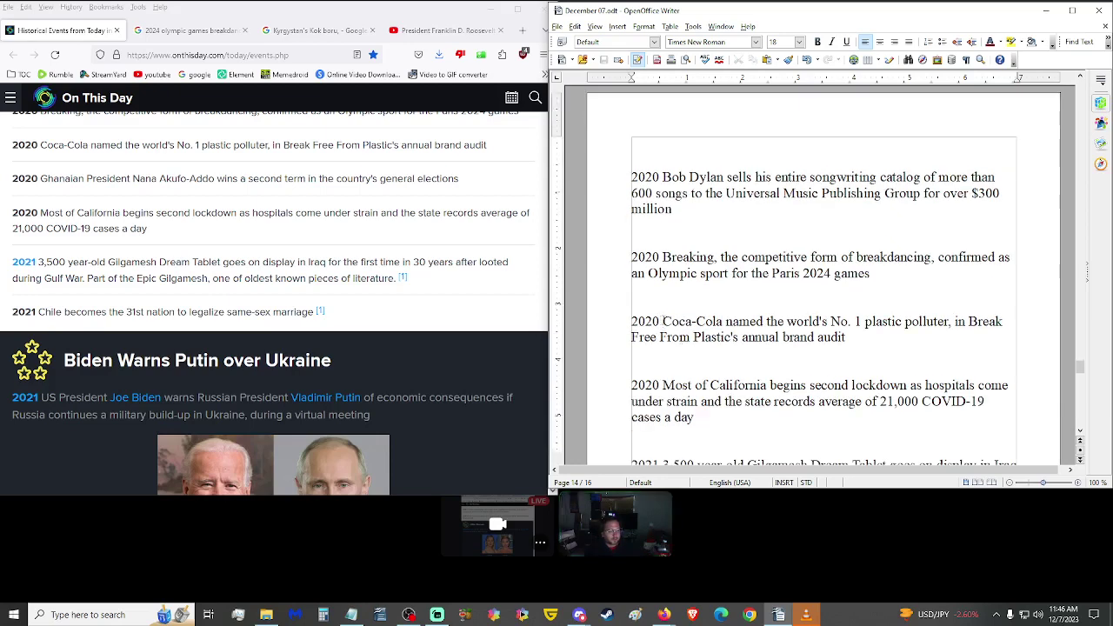
{"action": "left_click_drag", "start_coordinate": [662, 321], "coordinate": [740, 337]}
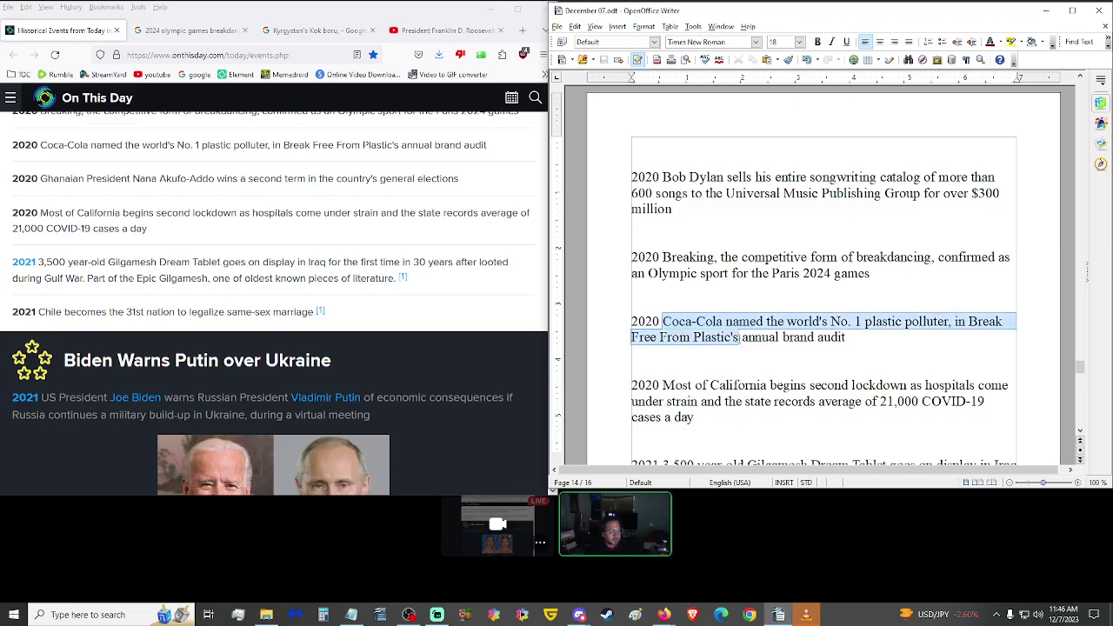
{"action": "left_click", "coordinate": [731, 321]}
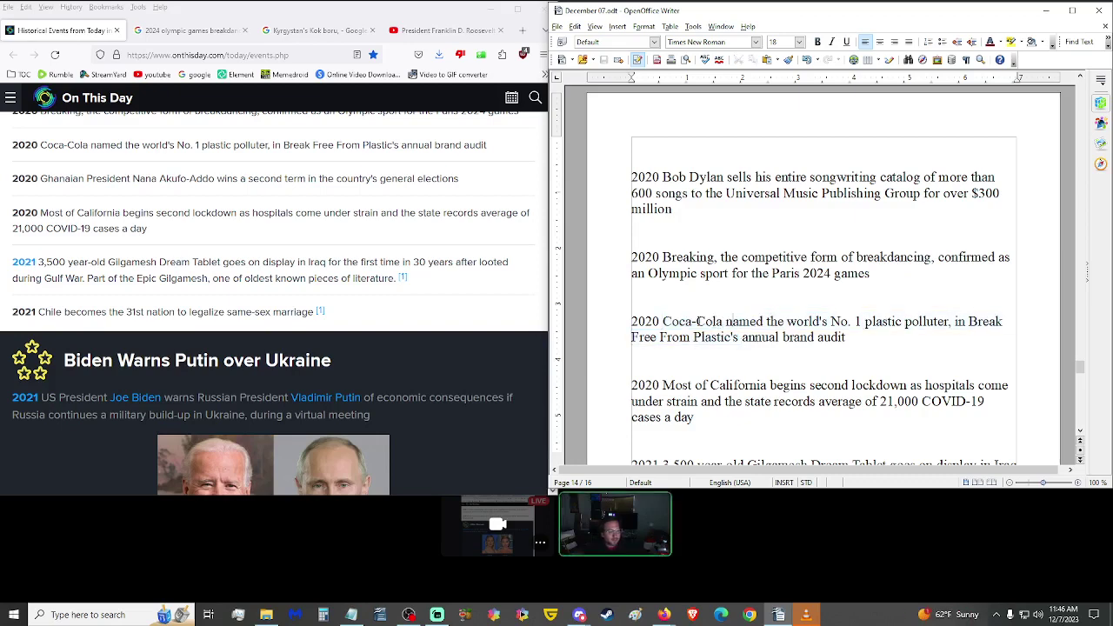
Step: Review the 2020 Coca-Cola and California lockdown entries and the 2021 Gilgamesh Dream Tablet entry against the On This Day page
{"action": "left_click_drag", "start_coordinate": [695, 322], "coordinate": [723, 322]}
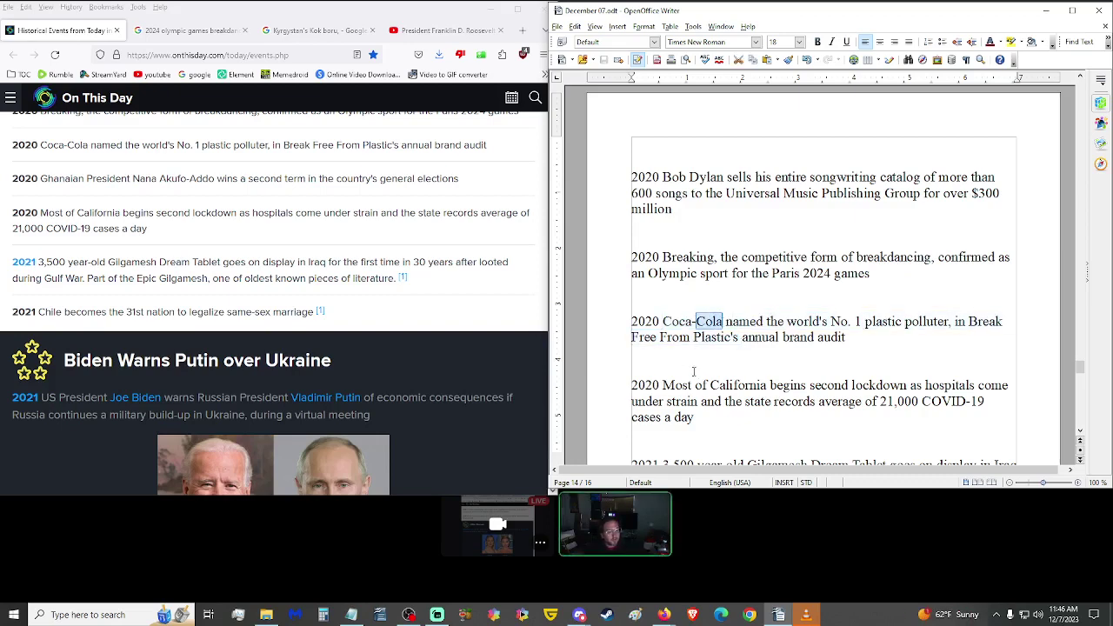
{"action": "scroll", "coordinate": [465, 315], "scroll_direction": "down", "scroll_amount": 2}
{"action": "scroll", "coordinate": [465, 314], "scroll_direction": "up", "scroll_amount": 3}
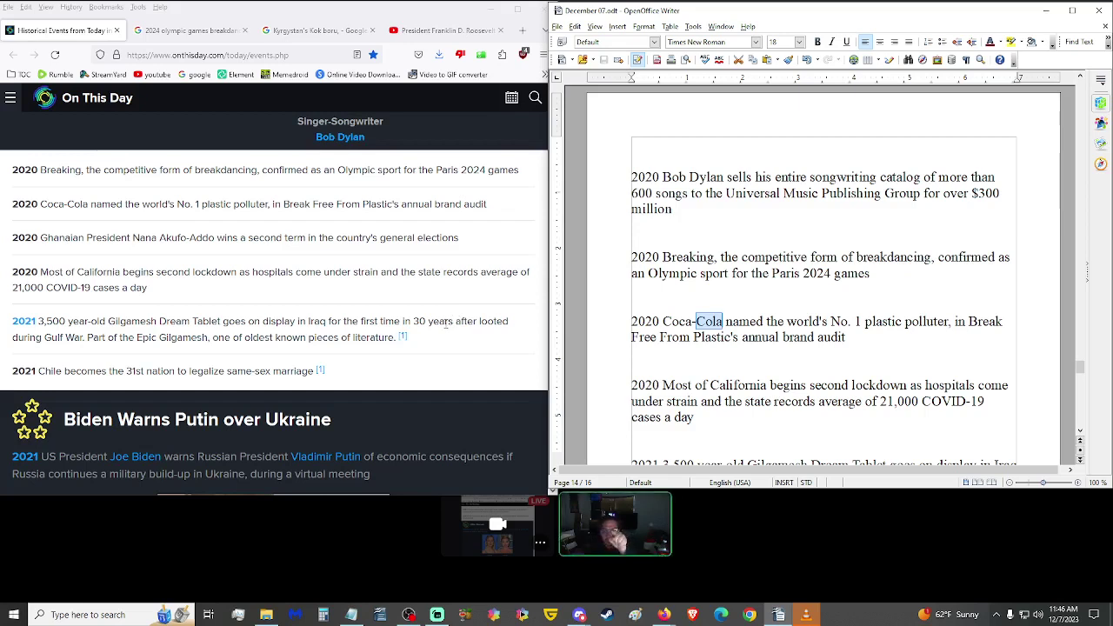
{"action": "scroll", "coordinate": [327, 290], "scroll_direction": "down", "scroll_amount": 3}
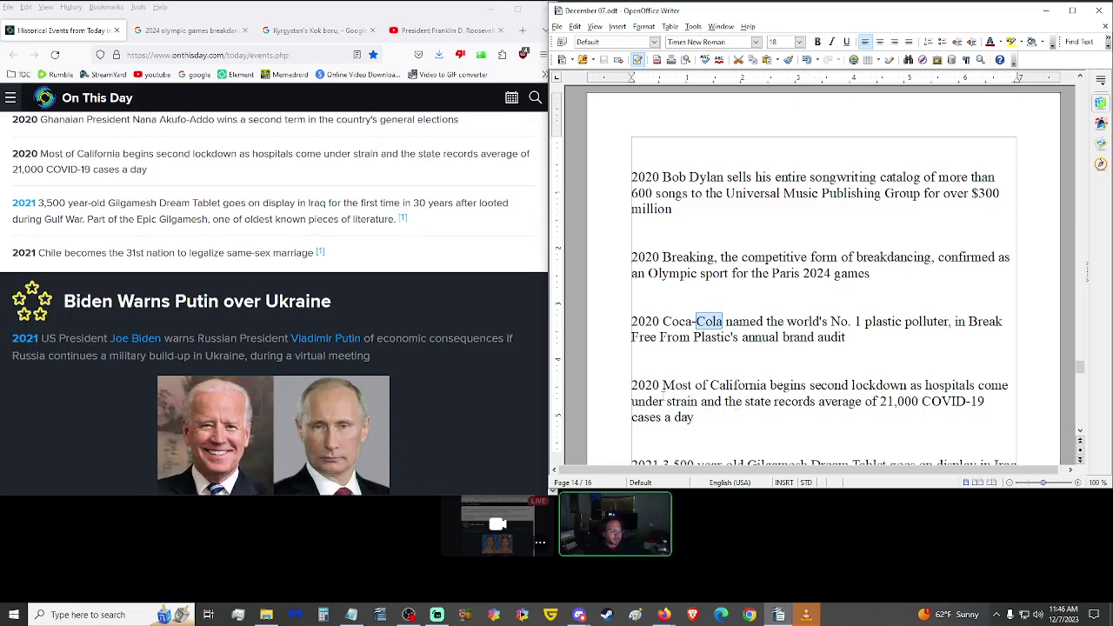
{"action": "scroll", "coordinate": [704, 310], "scroll_direction": "down", "scroll_amount": 2}
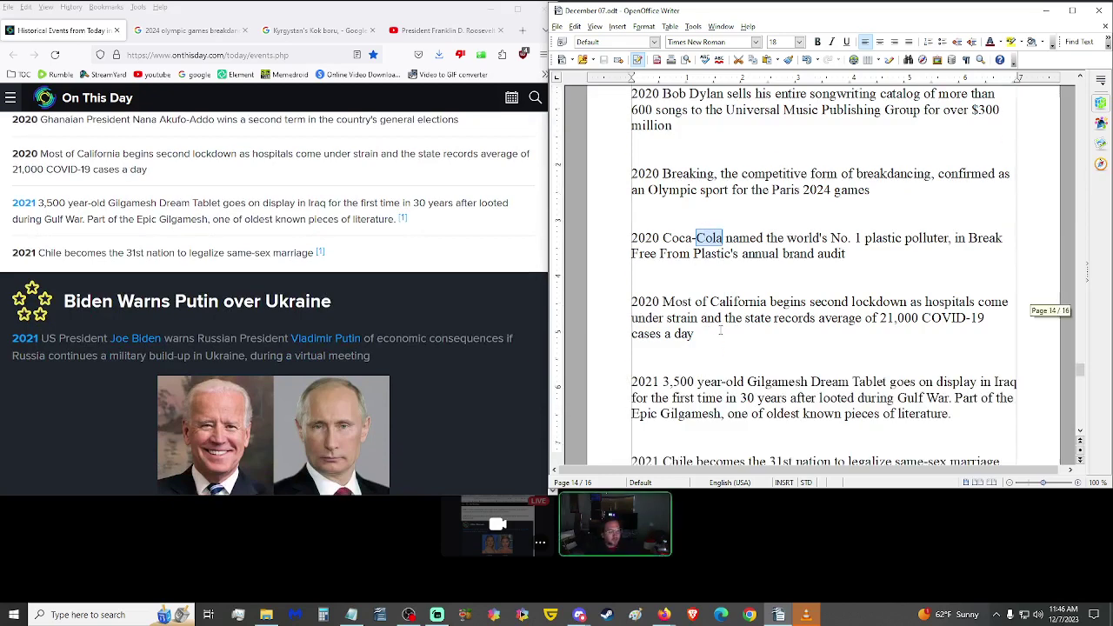
{"action": "scroll", "coordinate": [714, 335], "scroll_direction": "down", "scroll_amount": 1}
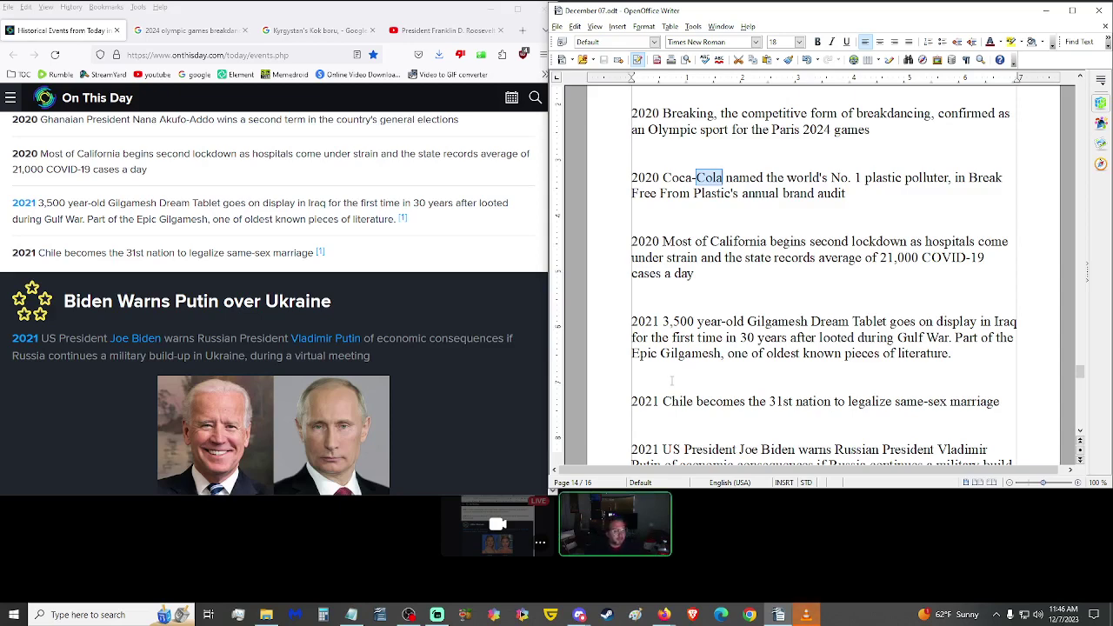
{"action": "scroll", "coordinate": [416, 339], "scroll_direction": "down", "scroll_amount": 3}
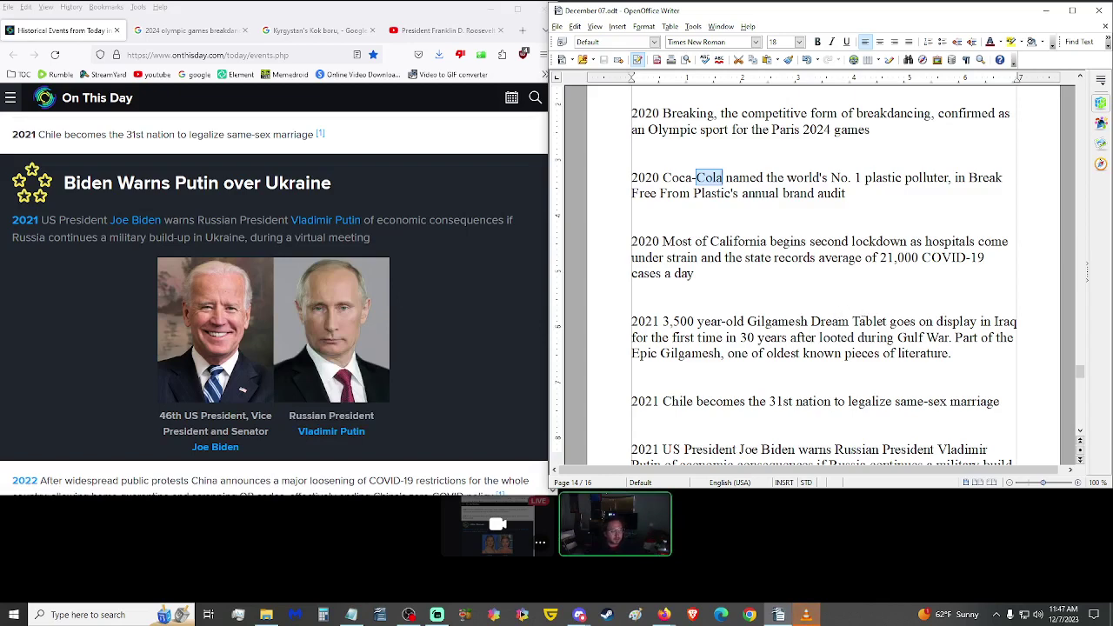
Step: Copy "3,500 year-old Gilgamesh Dream Tablet" from the document and search Google for it, reusing the Kok boru tab
{"action": "left_click_drag", "start_coordinate": [886, 321], "coordinate": [662, 322]}
{"action": "key", "text": "ctrl+c"}
{"action": "left_click", "coordinate": [318, 30]}
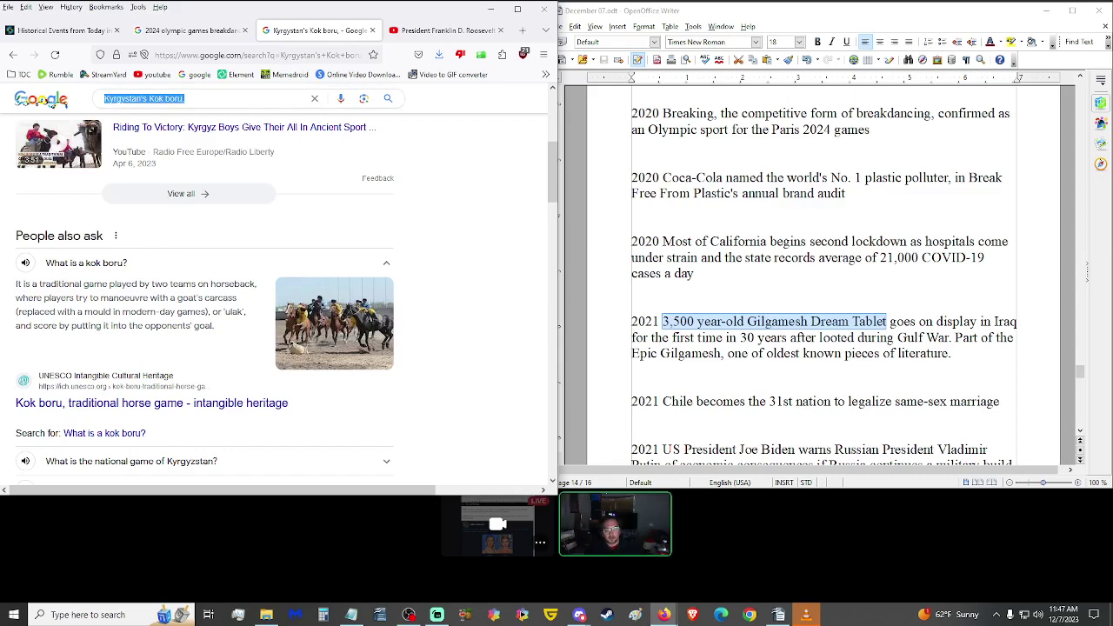
{"action": "key", "text": "ctrl+v"}
{"action": "key", "text": "Return"}
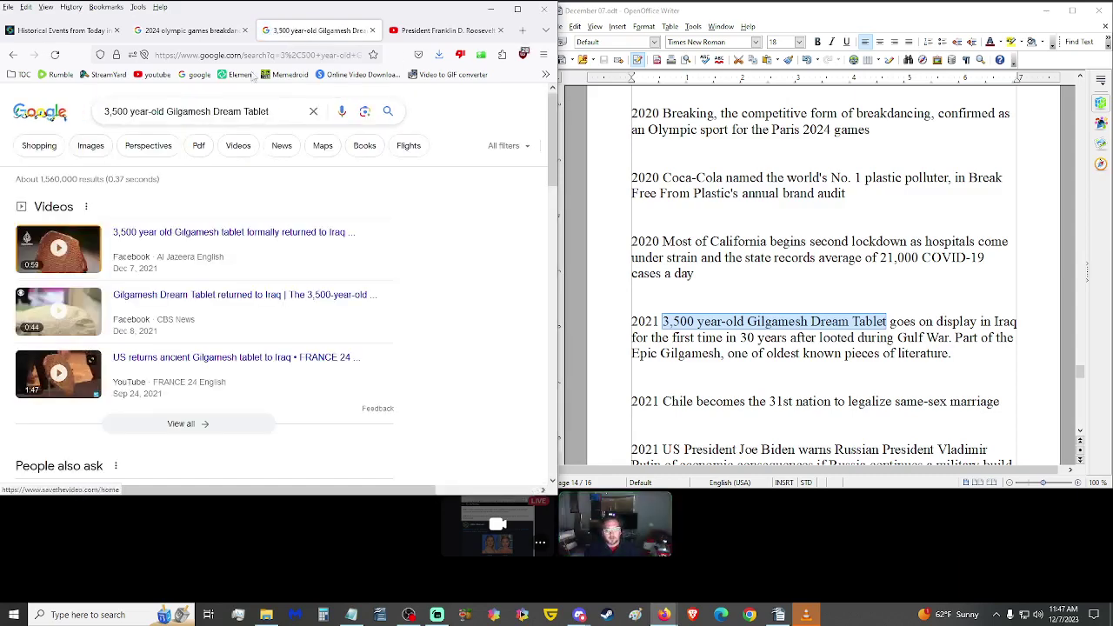
Step: Show the image results for the Gilgamesh Dream Tablet and preview the Yahoo News Singapore picture
{"action": "left_click", "coordinate": [91, 145]}
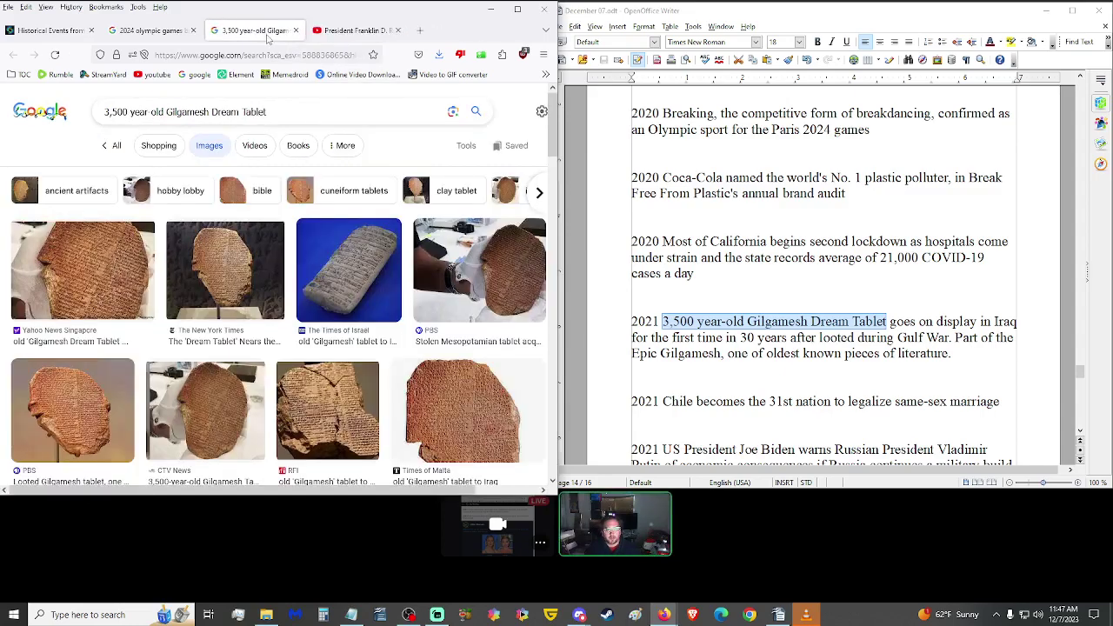
{"action": "left_click", "coordinate": [150, 33]}
{"action": "left_click", "coordinate": [252, 31]}
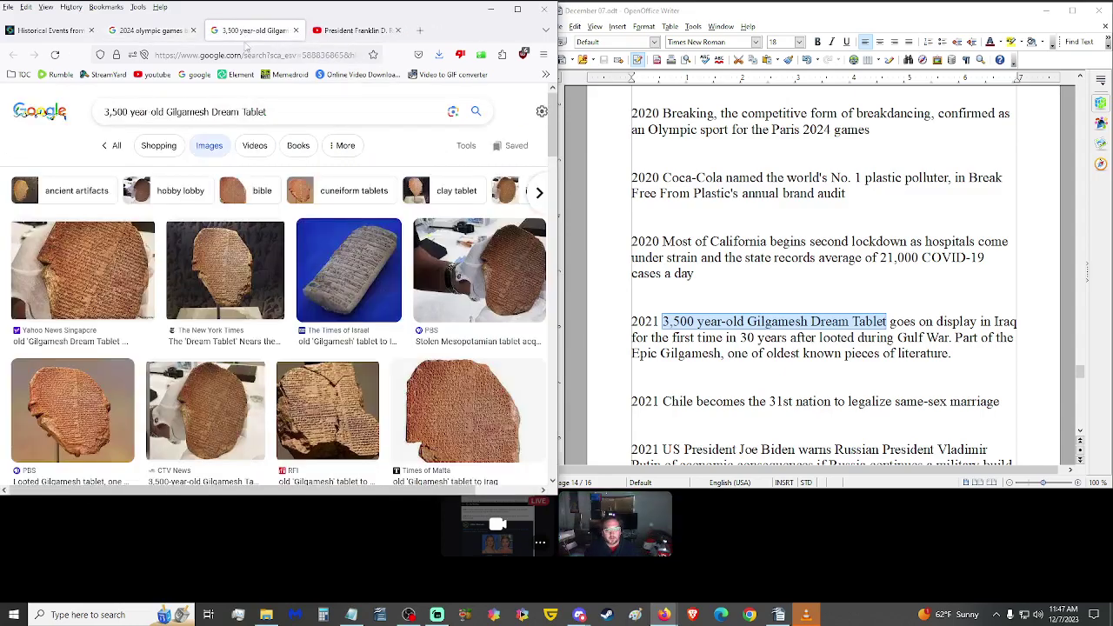
{"action": "left_click", "coordinate": [111, 259]}
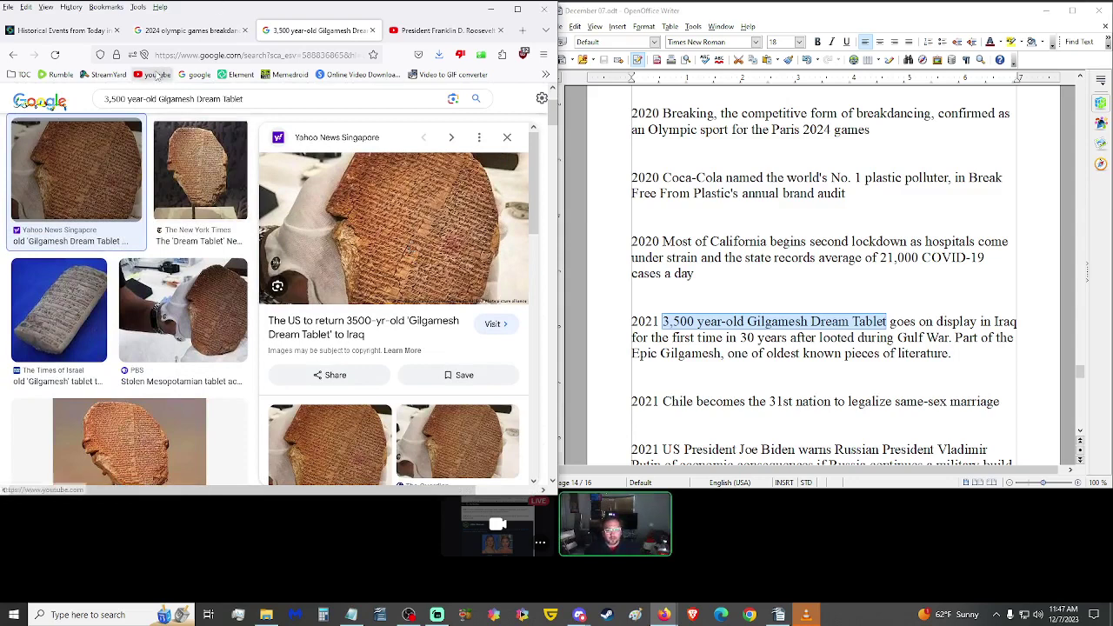
Step: Open YouTube in a new tab and search it for "peter pringle epic of gilgamesh"
{"action": "left_click", "coordinate": [158, 75]}
{"action": "left_click", "coordinate": [272, 95]}
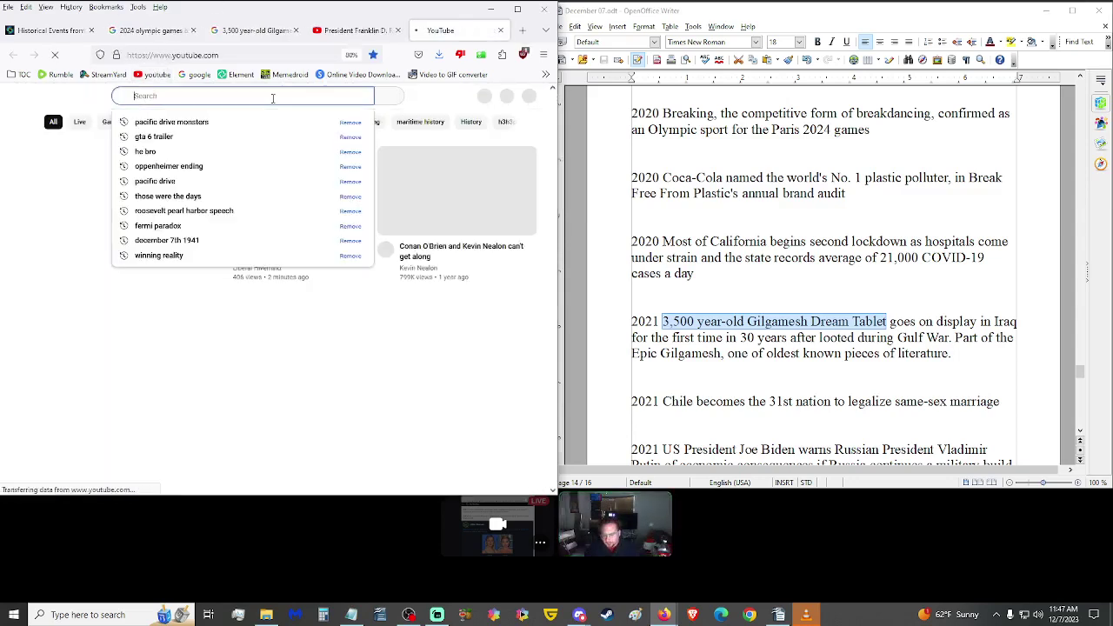
{"action": "type", "text": "peter pringle "}
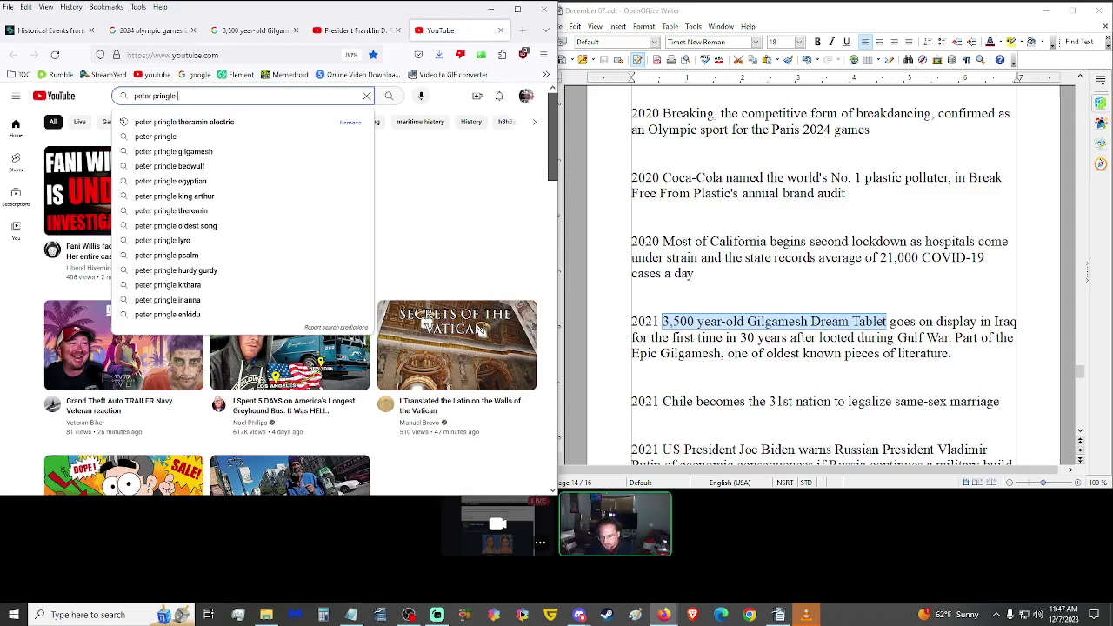
{"action": "type", "text": "epic of gli"}
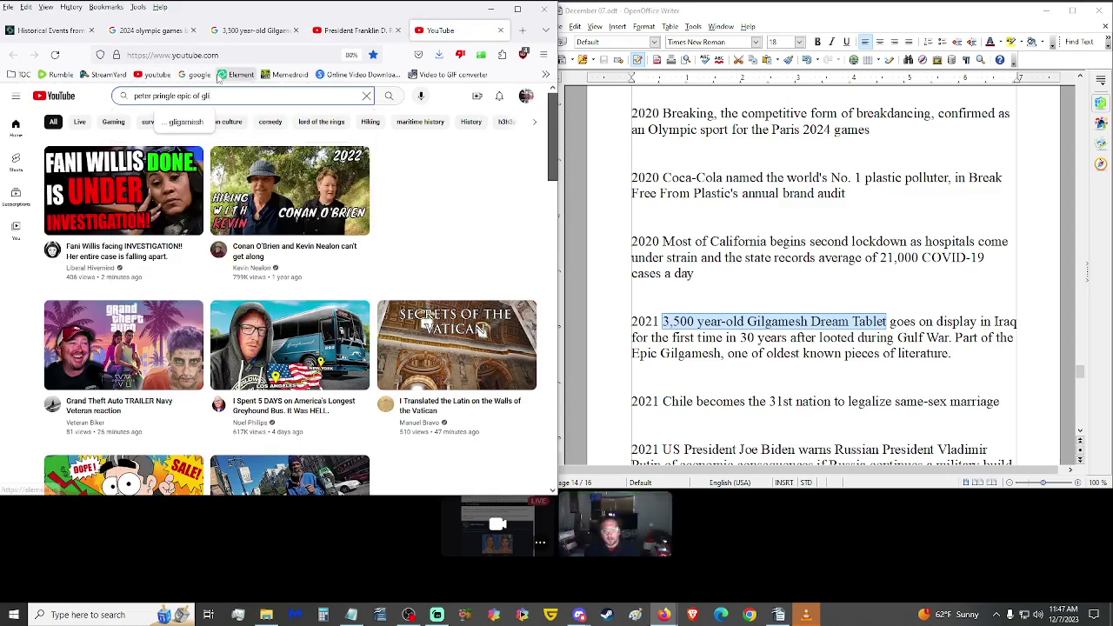
{"action": "key", "text": "BackSpace"}
{"action": "key", "text": "BackSpace"}
{"action": "type", "text": "ilgamesh"}
{"action": "key", "text": "Return"}
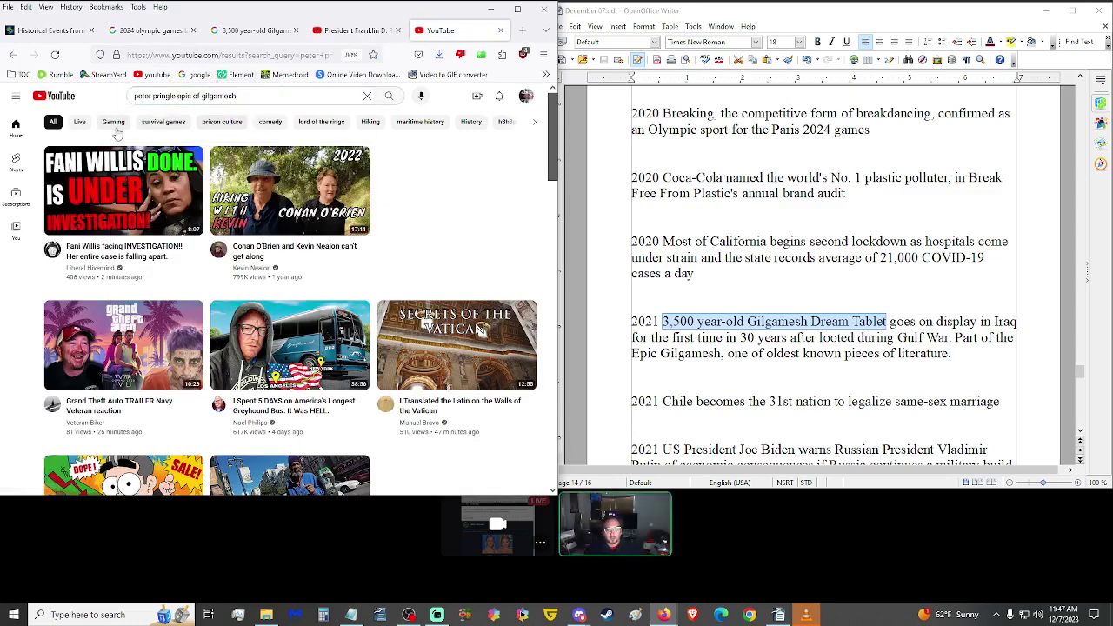
Step: Open the Epic of Gilgamesh video result in its own tab and select its web address for copying
{"action": "middle_click", "coordinate": [127, 188]}
{"action": "left_click", "coordinate": [468, 30]}
{"action": "left_click", "coordinate": [218, 54]}
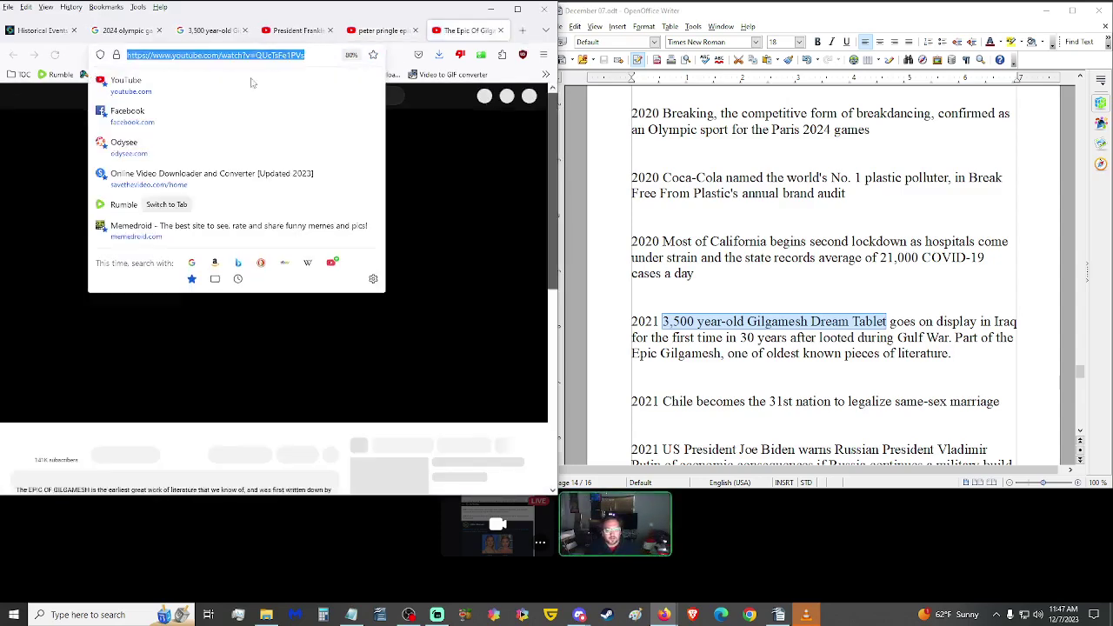
Step: Switch to the source link notes in Notepad and add a line break below the Rigoberto Alpizar link
{"action": "key", "text": "alt+Tab"}
{"action": "key", "text": "alt+Tab"}
{"action": "key", "text": "alt+Tab"}
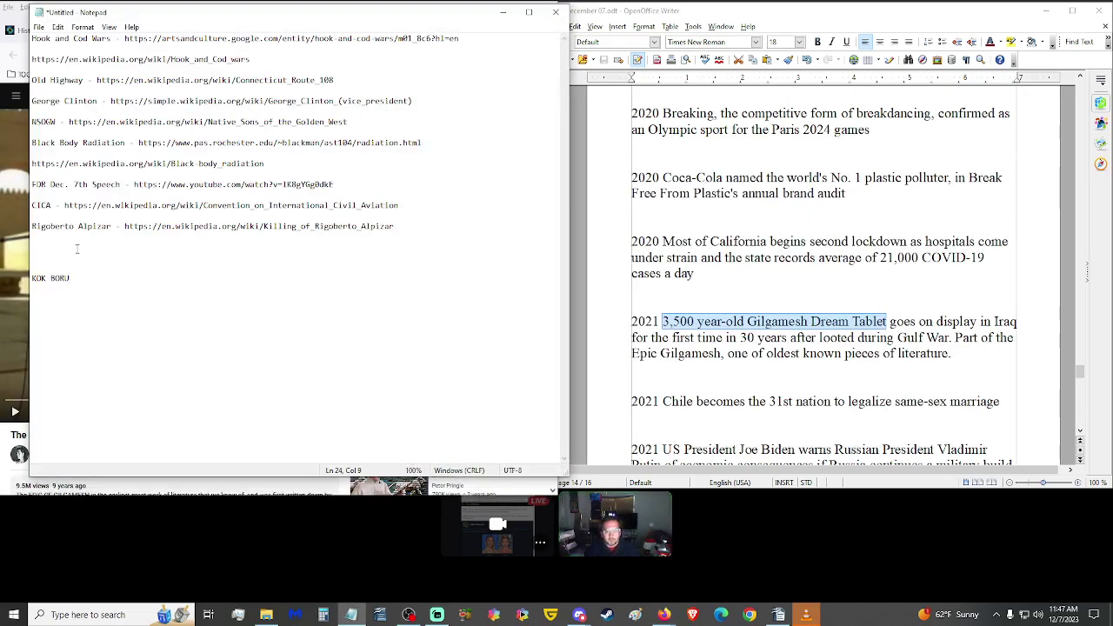
{"action": "left_click", "coordinate": [73, 247]}
{"action": "key", "text": "Return"}
{"action": "type", "text": "Peter Pringle -"}
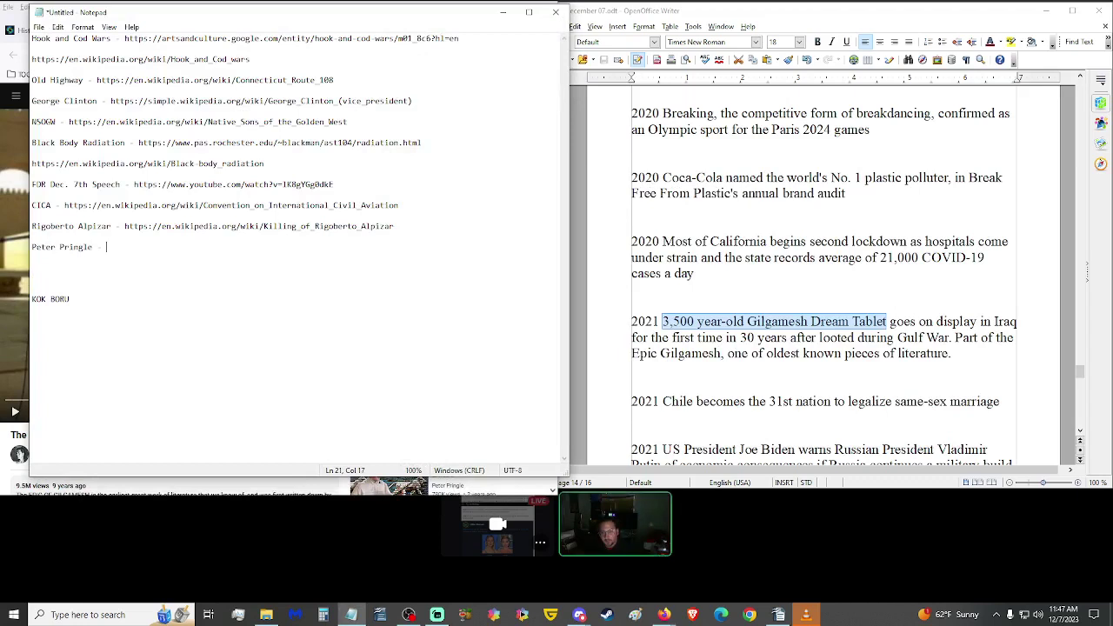
{"action": "key", "text": "BackSpace"}
{"action": "key", "text": "BackSpace"}
{"action": "key", "text": "BackSpace"}
{"action": "key", "text": "BackSpace"}
{"action": "key", "text": "BackSpace"}
{"action": "key", "text": "BackSpace"}
{"action": "key", "text": "BackSpace"}
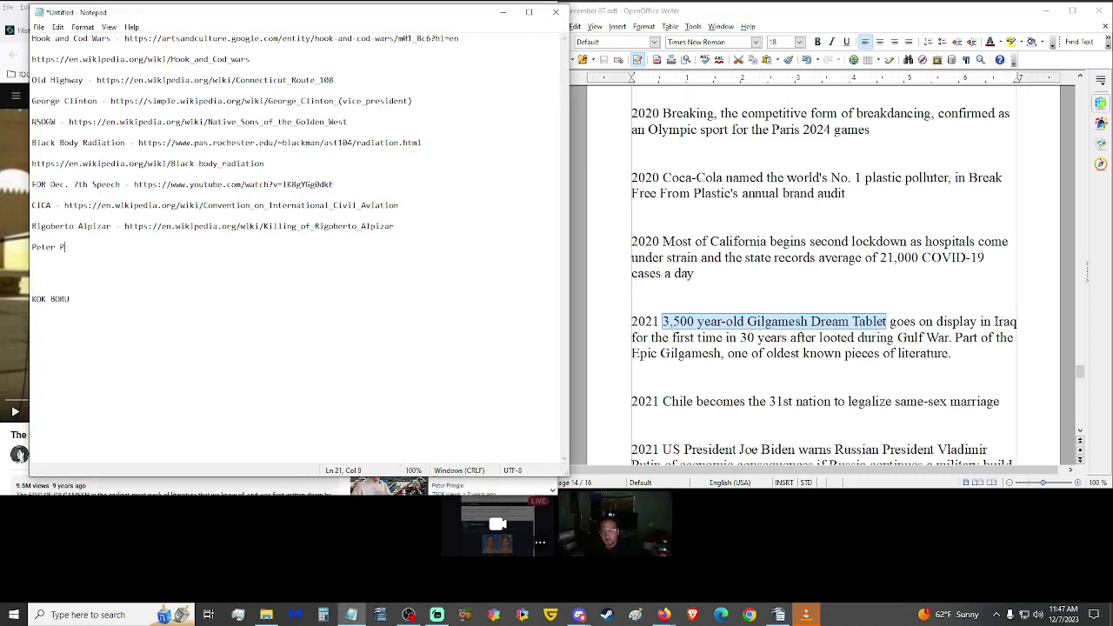
{"action": "key", "text": "BackSpace"}
{"action": "key", "text": "BackSpace"}
{"action": "key", "text": "BackSpace"}
{"action": "key", "text": "BackSpace"}
{"action": "key", "text": "BackSpace"}
Step: Add the note "Epic of Gilgamesh -" followed by the YouTube video's link below the Rigoberto Alpizar link
{"action": "type", "text": "Epic of Gilgamesh -"}
{"action": "type", "text": "https://www.youtube.com/watch?v=QUc1sFe1PVs"}
{"action": "key", "text": "Return"}
{"action": "key", "text": "Down"}
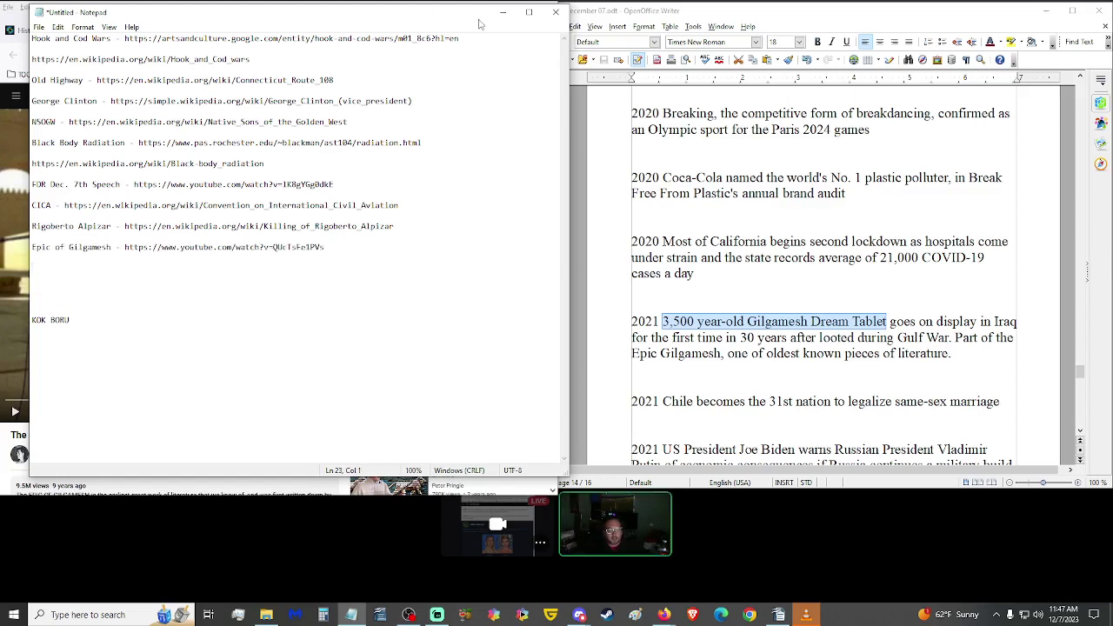
Step: Return to the On This Day page and compare its 2021 Chile and Biden–Putin entries with the document, continuing to the 2022 entries
{"action": "left_click", "coordinate": [503, 12]}
{"action": "left_click", "coordinate": [33, 31]}
{"action": "scroll", "coordinate": [822, 261], "scroll_direction": "down", "scroll_amount": 3}
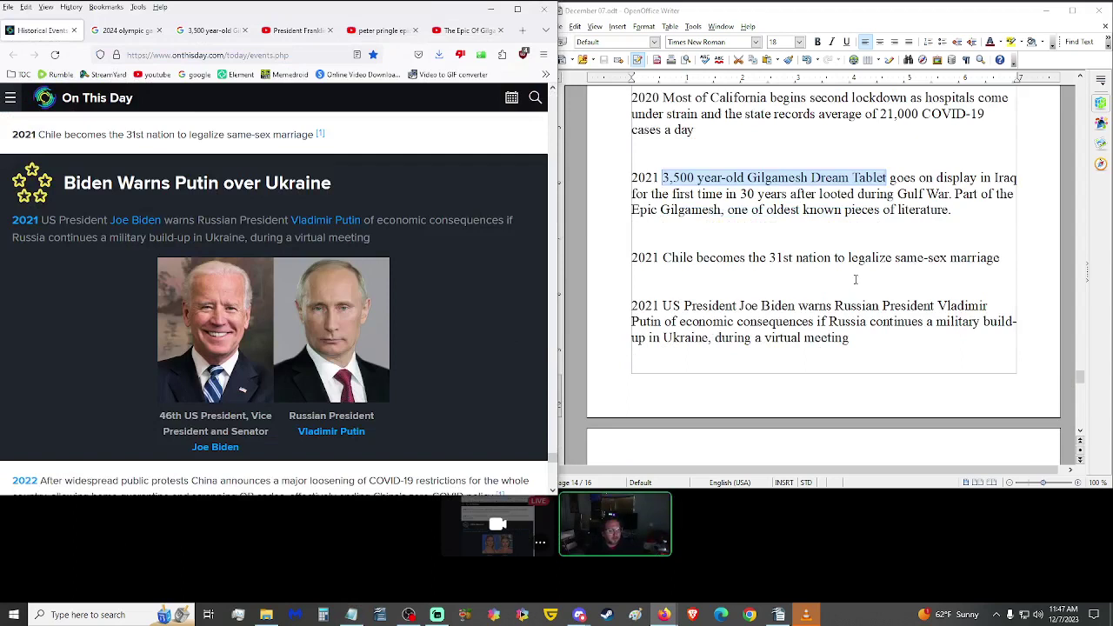
{"action": "scroll", "coordinate": [735, 296], "scroll_direction": "down", "scroll_amount": 2}
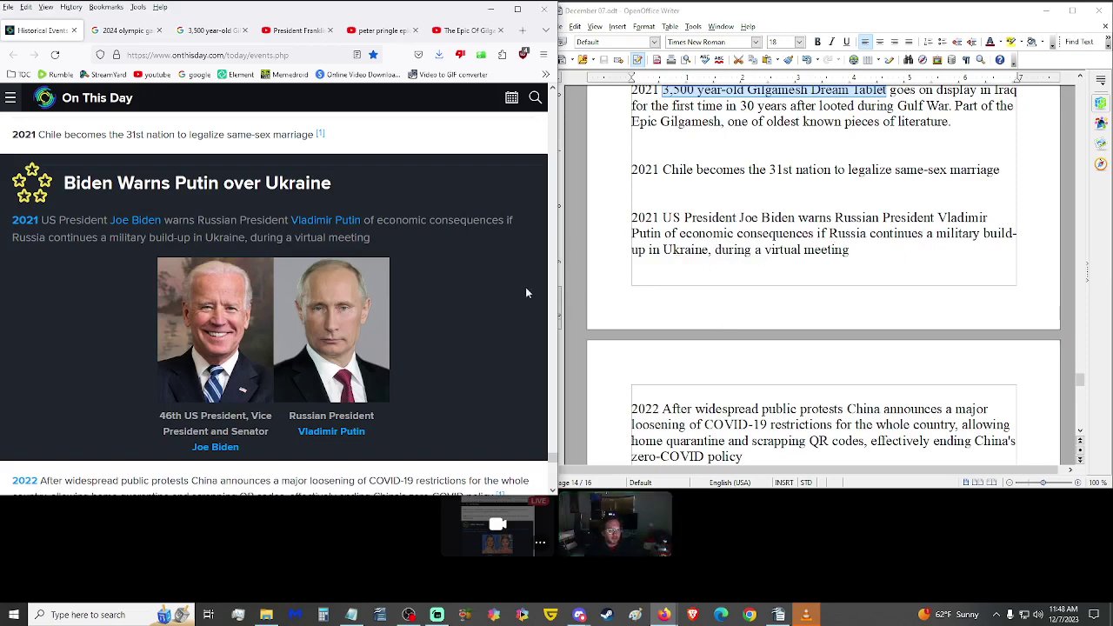
{"action": "scroll", "coordinate": [490, 295], "scroll_direction": "down", "scroll_amount": 2}
{"action": "scroll", "coordinate": [731, 314], "scroll_direction": "down", "scroll_amount": 3}
{"action": "scroll", "coordinate": [731, 315], "scroll_direction": "down", "scroll_amount": 2}
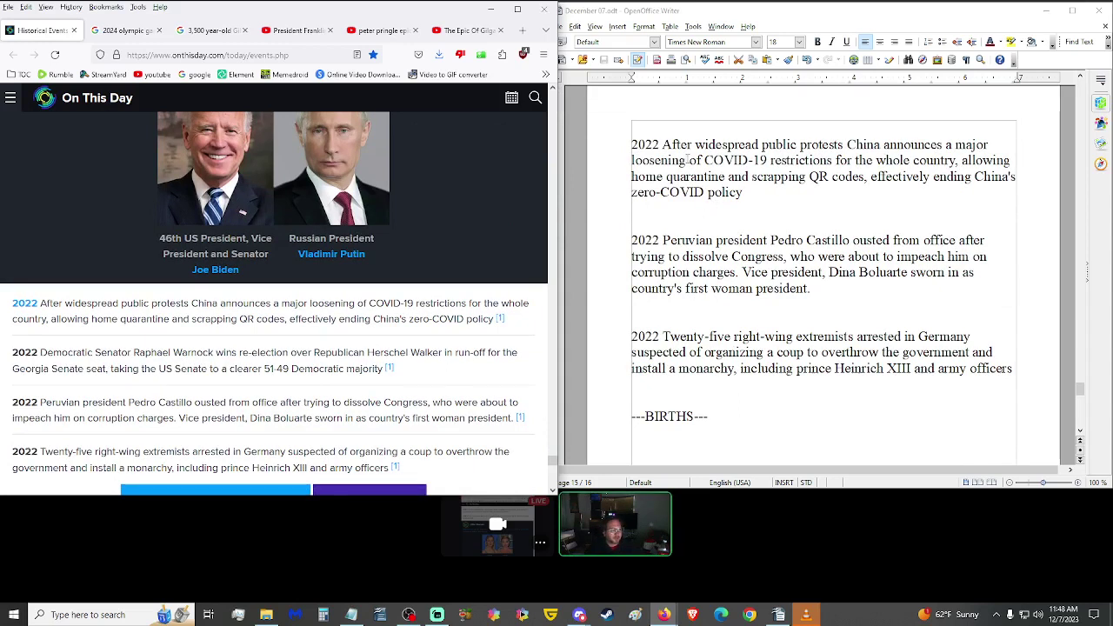
Step: Review the 2022 China COVID-19, Peruvian president and German coup entries against the On This Day page, highlighting wording in the document
{"action": "left_click_drag", "start_coordinate": [686, 160], "coordinate": [859, 161]}
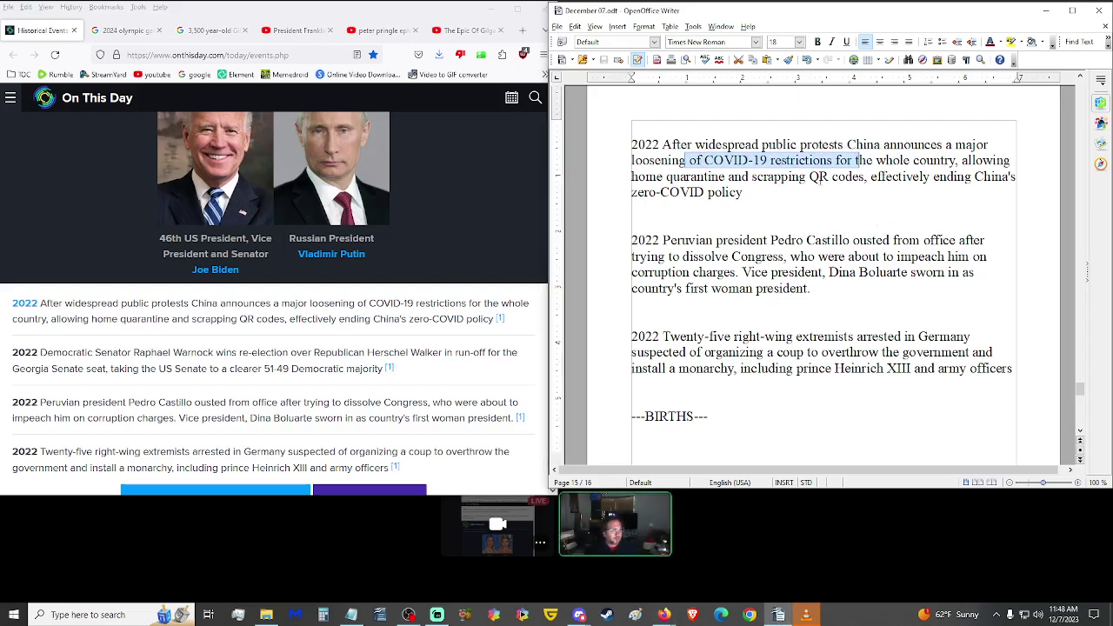
{"action": "left_click_drag", "start_coordinate": [843, 176], "coordinate": [743, 193]}
{"action": "scroll", "coordinate": [241, 273], "scroll_direction": "down", "scroll_amount": 1}
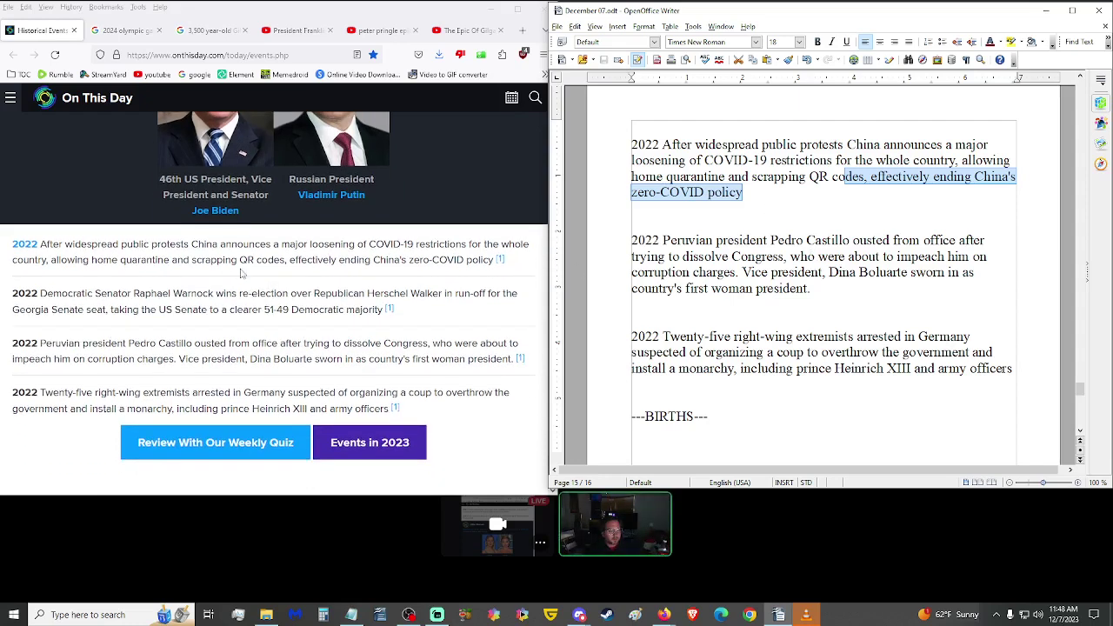
{"action": "left_click", "coordinate": [697, 265]}
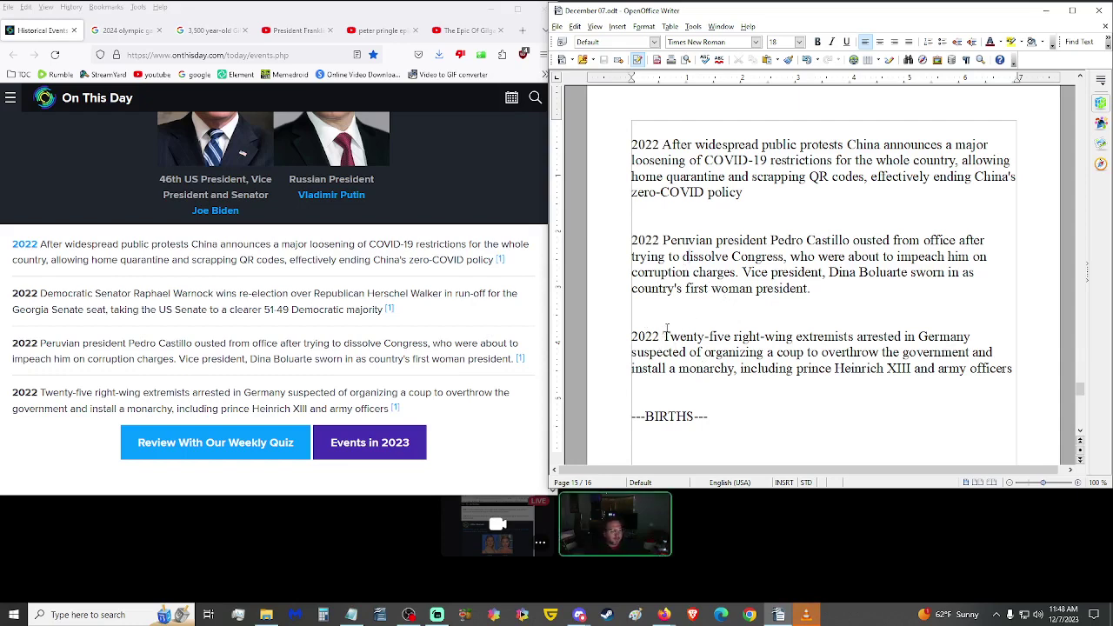
{"action": "left_click_drag", "start_coordinate": [666, 328], "coordinate": [936, 352]}
{"action": "left_click", "coordinate": [801, 336]}
{"action": "left_click_drag", "start_coordinate": [802, 337], "coordinate": [1009, 384]}
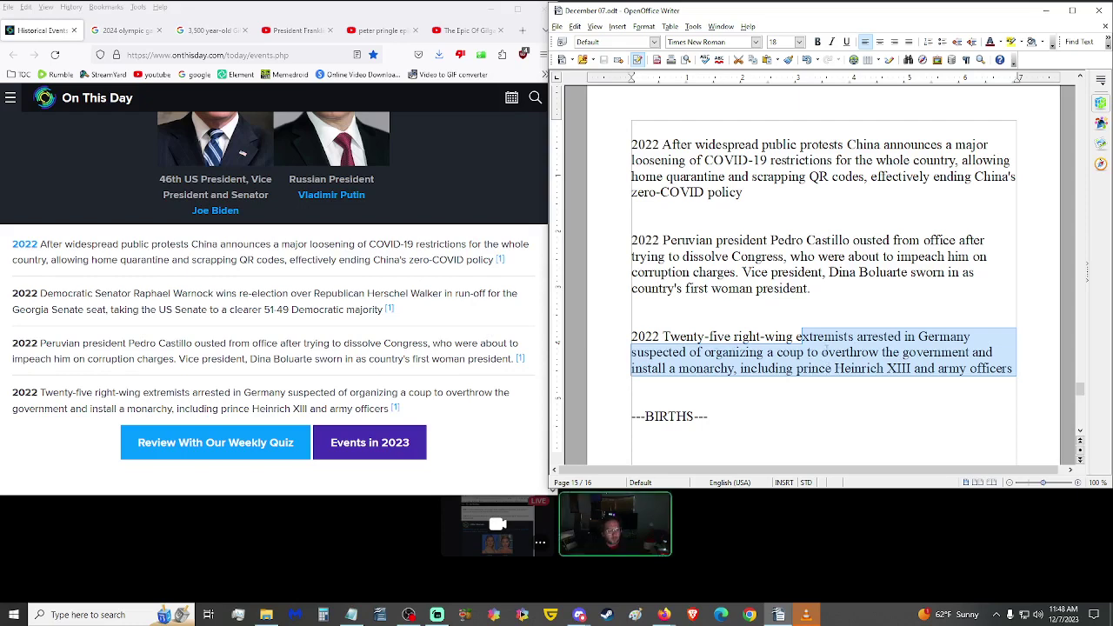
{"action": "left_click", "coordinate": [828, 369]}
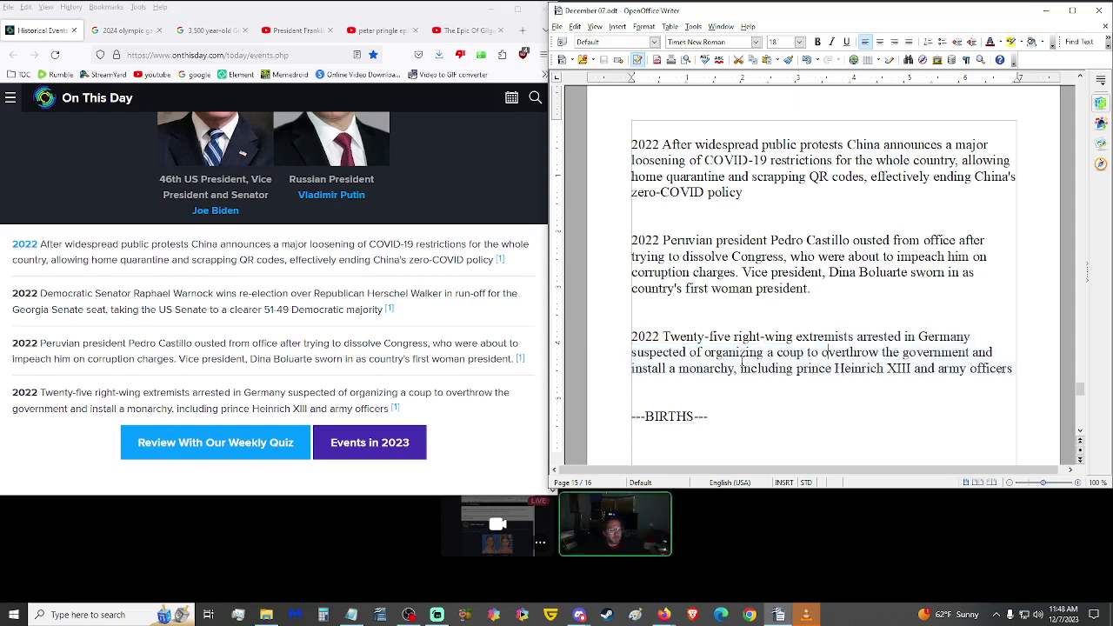
Step: Add "(Propaganda.)" on a new line below the 2022 entry about the right-wing extremists arrested in Germany
{"action": "left_click", "coordinate": [1010, 372]}
{"action": "key", "text": "Return"}
{"action": "type", "text": "(Propaganda"}
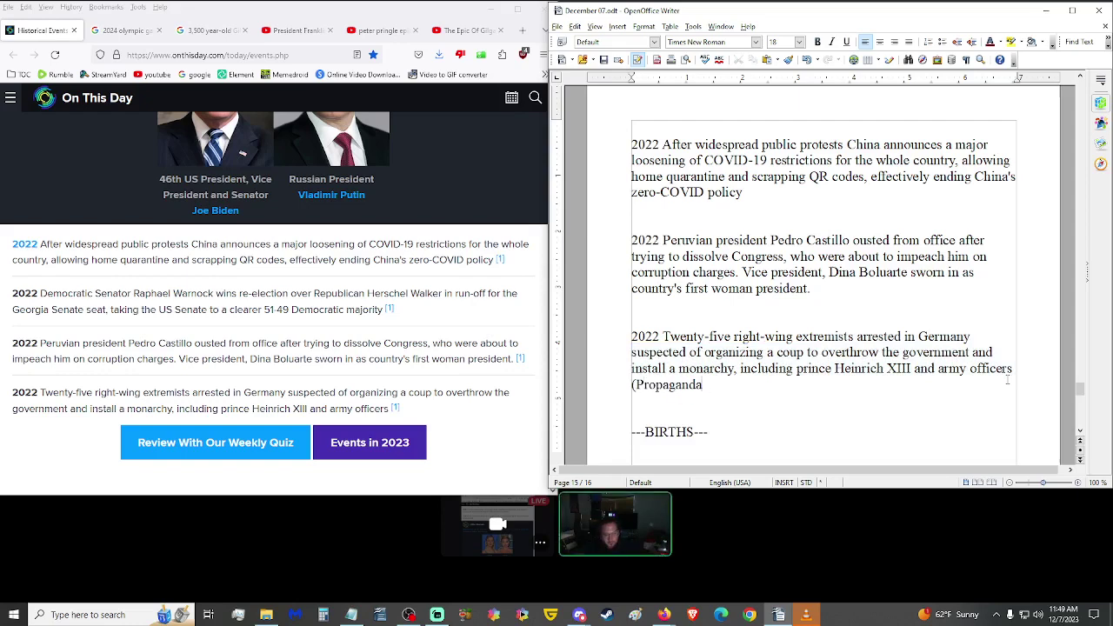
{"action": "type", "text": ".)"}
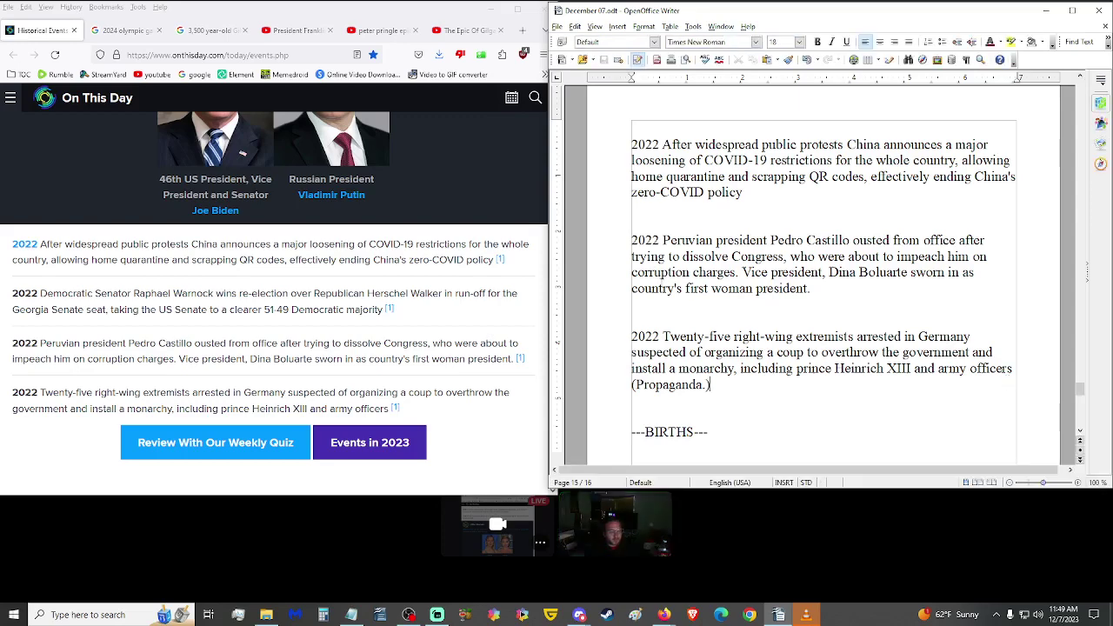
Step: Look back at the document's 2020 and 2021 entries and skim ahead to the closing remarks at its end
{"action": "scroll", "coordinate": [874, 320], "scroll_direction": "up", "scroll_amount": 5}
{"action": "scroll", "coordinate": [873, 319], "scroll_direction": "up", "scroll_amount": 1}
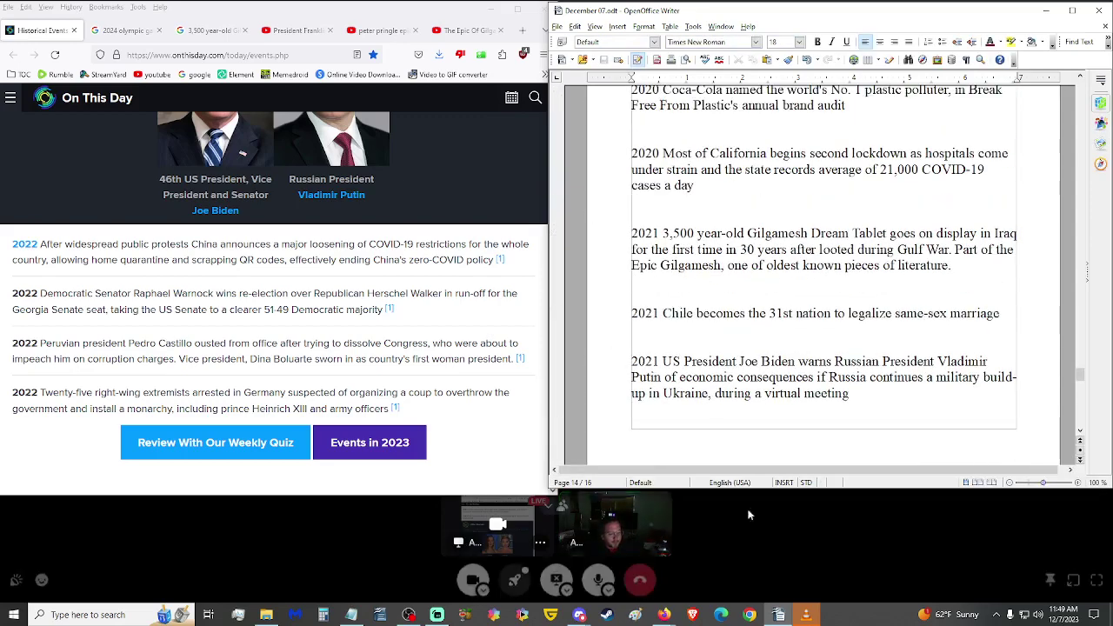
{"action": "scroll", "coordinate": [705, 328], "scroll_direction": "down", "scroll_amount": 12}
{"action": "scroll", "coordinate": [705, 328], "scroll_direction": "down", "scroll_amount": 7}
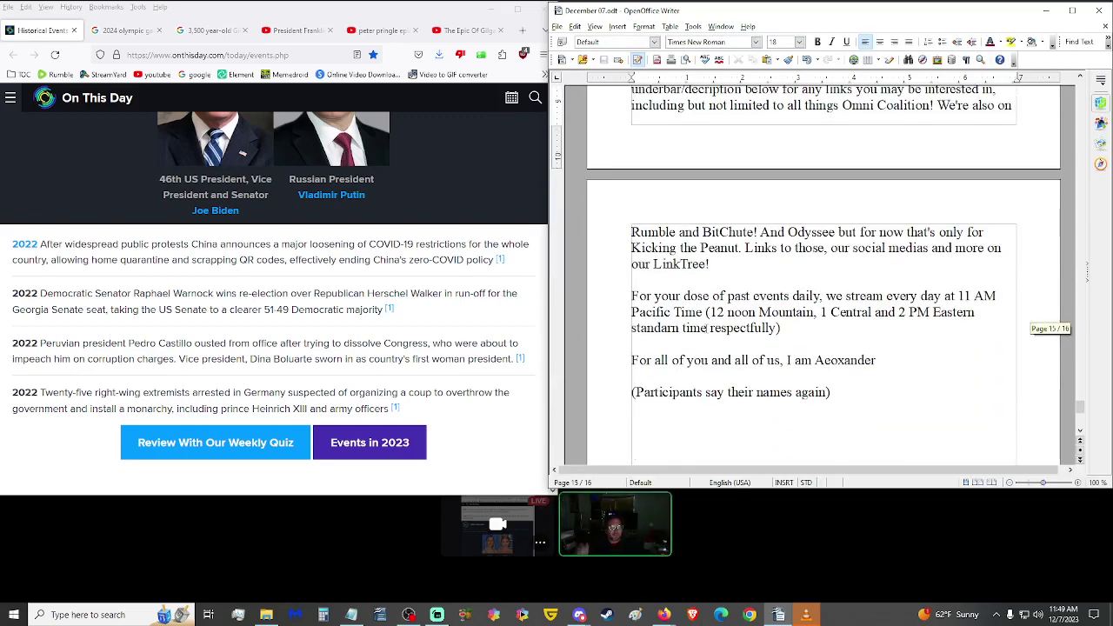